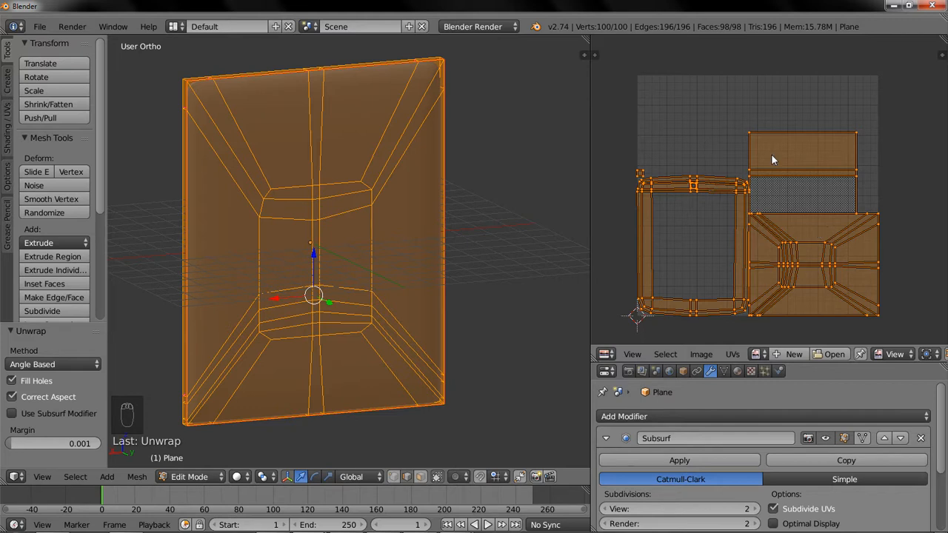
Maximize the UV editor, clear the UV selection and select only the hollow frame island.
{"action": "key", "text": "ctrl+Up"}
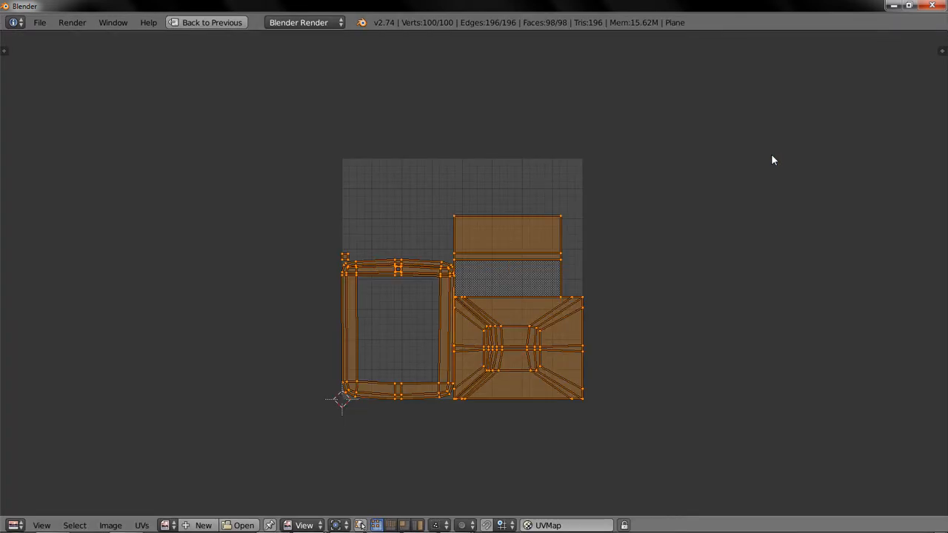
{"action": "scroll", "coordinate": [755, 182], "scroll_direction": "up", "scroll_amount": 3}
{"action": "scroll", "coordinate": [699, 154], "scroll_direction": "down", "scroll_amount": 1}
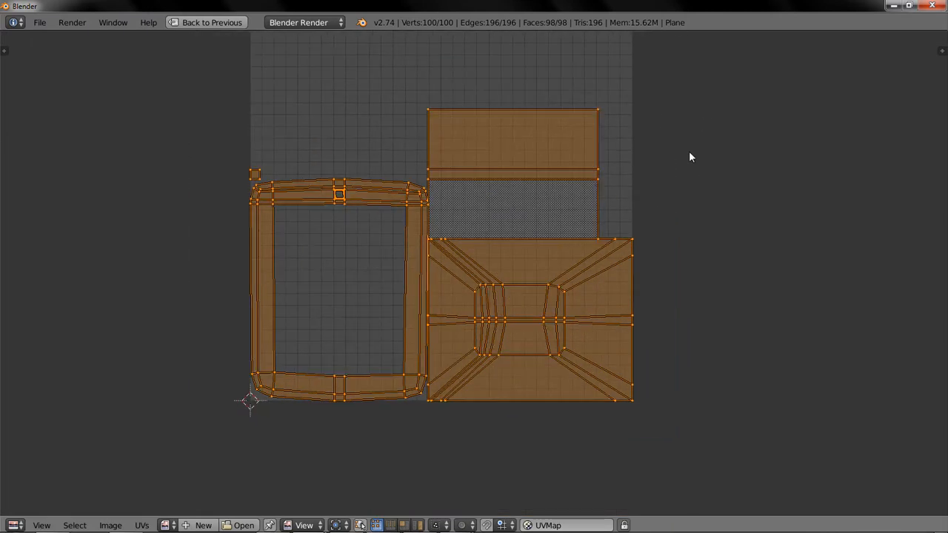
{"action": "scroll", "coordinate": [659, 193], "scroll_direction": "up", "scroll_amount": 1}
{"action": "scroll", "coordinate": [660, 199], "scroll_direction": "down", "scroll_amount": 1}
{"action": "scroll", "coordinate": [655, 189], "scroll_direction": "up", "scroll_amount": 1}
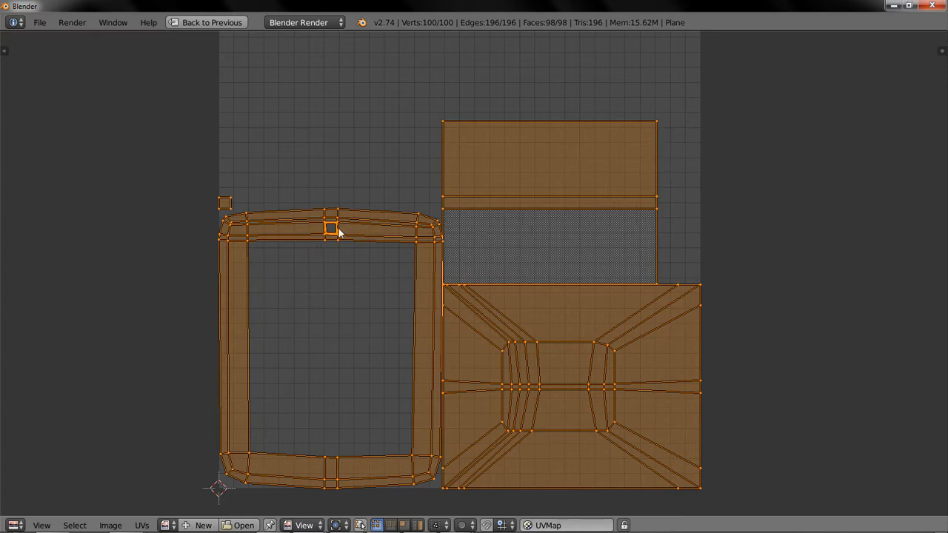
{"action": "key", "text": "a"}
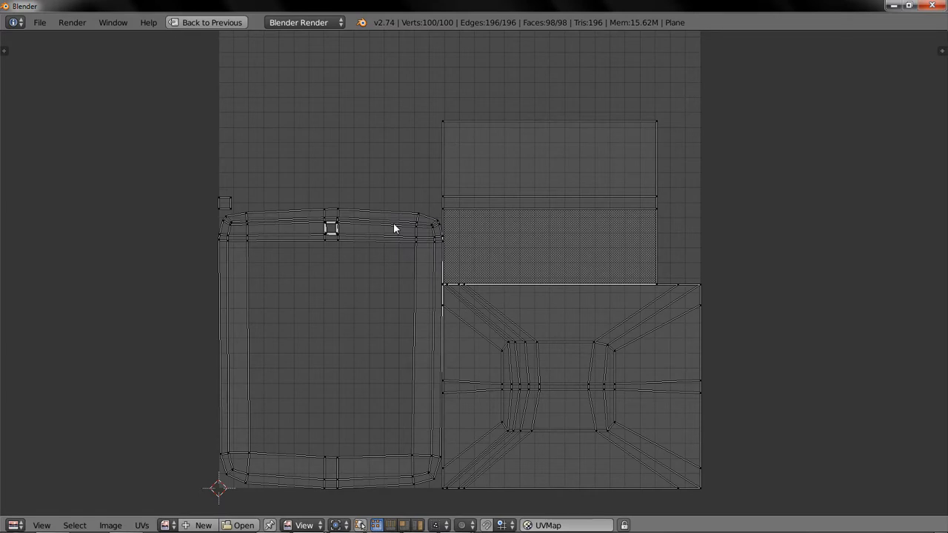
{"action": "key", "text": "l"}
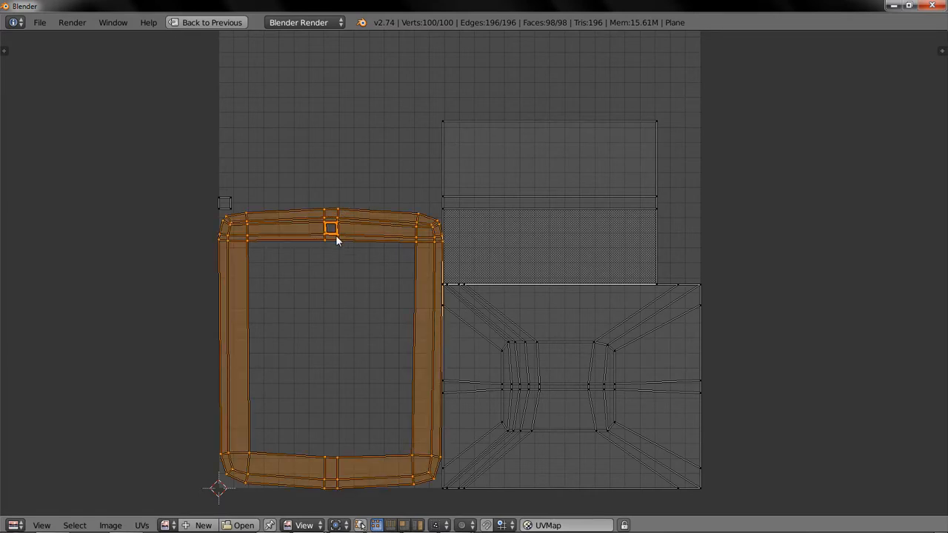
Try rotating the hollow frame island by 90°.
{"action": "scroll", "coordinate": [334, 239], "scroll_direction": "up", "scroll_amount": 4}
{"action": "scroll", "coordinate": [248, 148], "scroll_direction": "left", "scroll_amount": 3, "text": "ctrl"}
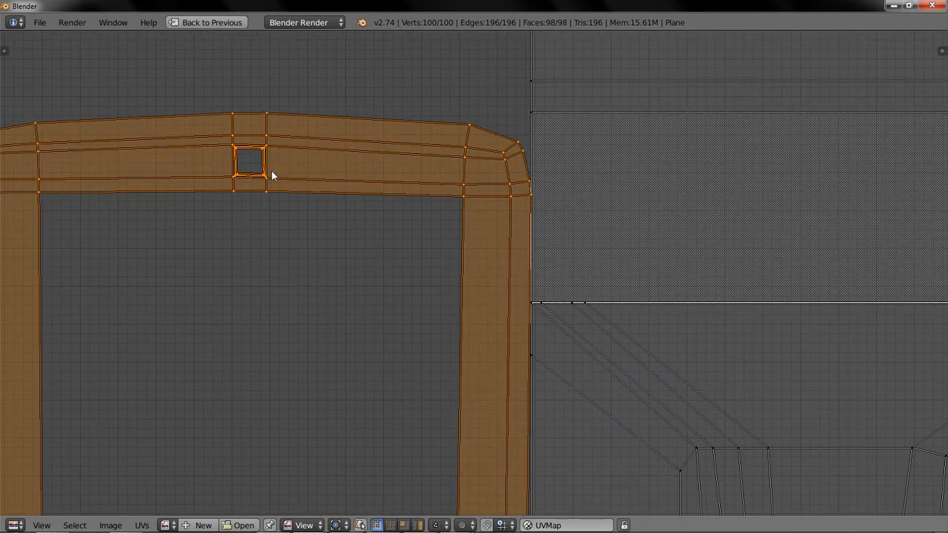
{"action": "scroll", "coordinate": [251, 170], "scroll_direction": "down", "scroll_amount": 5}
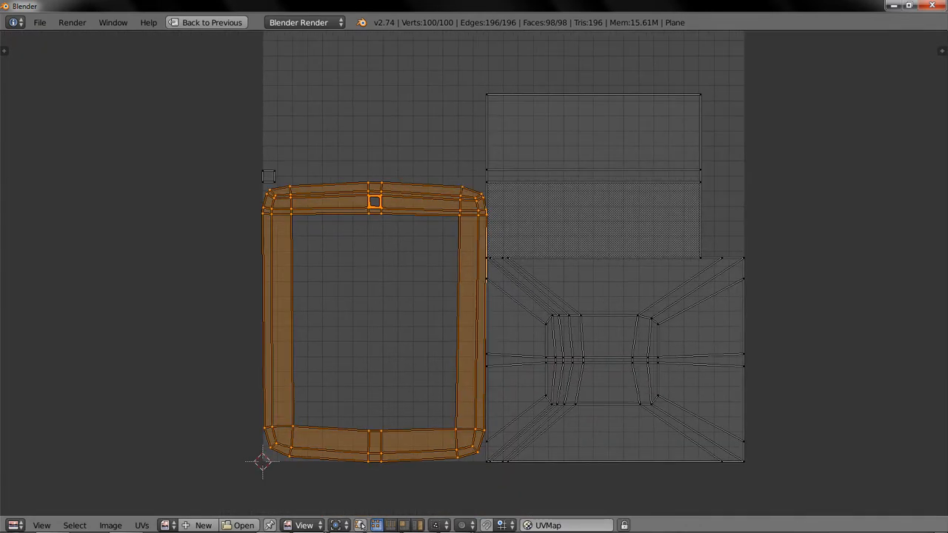
{"action": "scroll", "coordinate": [351, 218], "scroll_direction": "up", "scroll_amount": 1}
{"action": "type", "text": "r"}
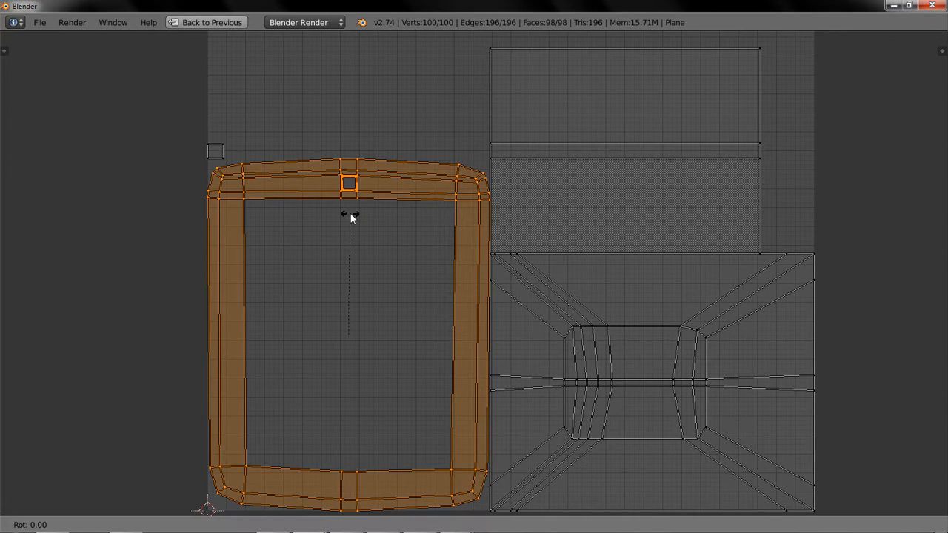
{"action": "type", "text": "90"}
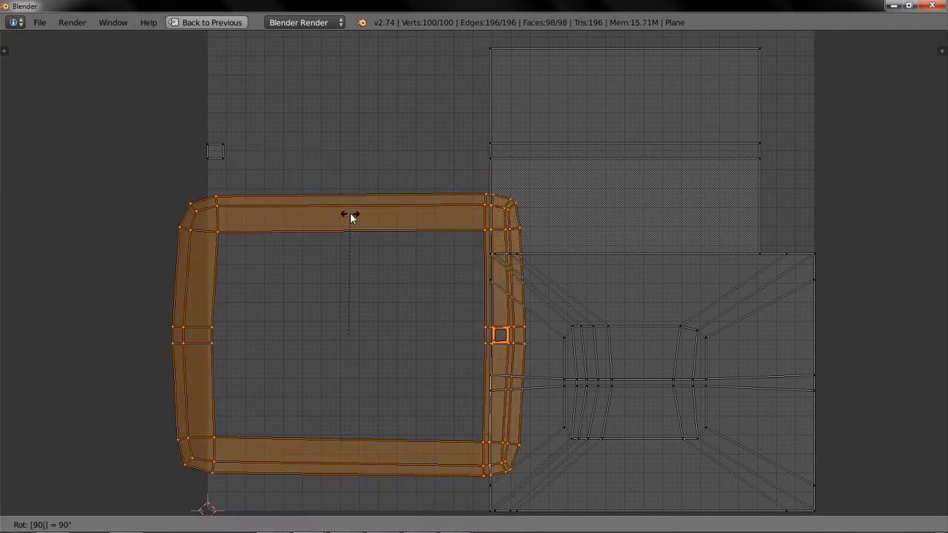
{"action": "key", "text": "Return"}
Rotate the hollow frame island by 180°.
{"action": "type", "text": "r"}
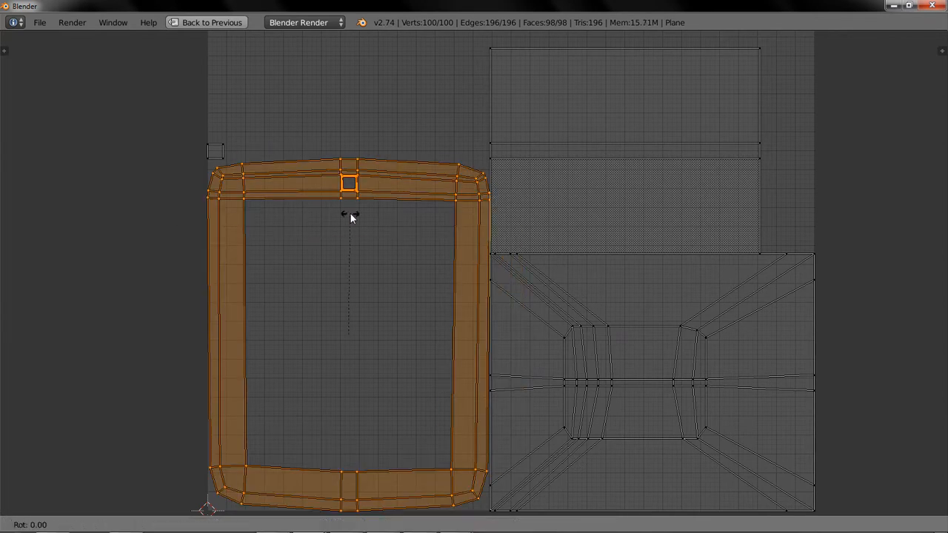
{"action": "type", "text": "180"}
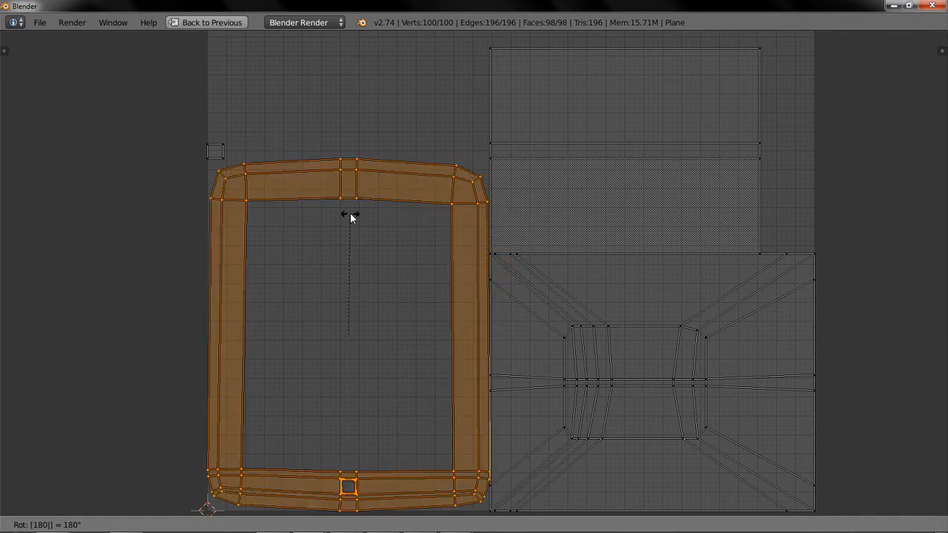
{"action": "key", "text": "Return"}
{"action": "scroll", "coordinate": [350, 219], "scroll_direction": "down", "scroll_amount": 1}
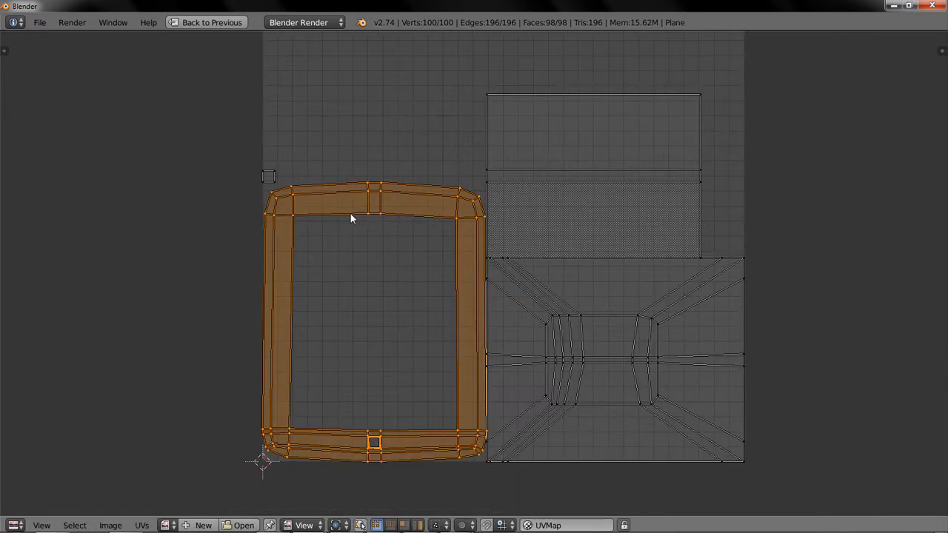
Clear the UV selection, set the UV select mode to Face and pick individual faces of the rectangular screen island.
{"action": "key", "text": "a"}
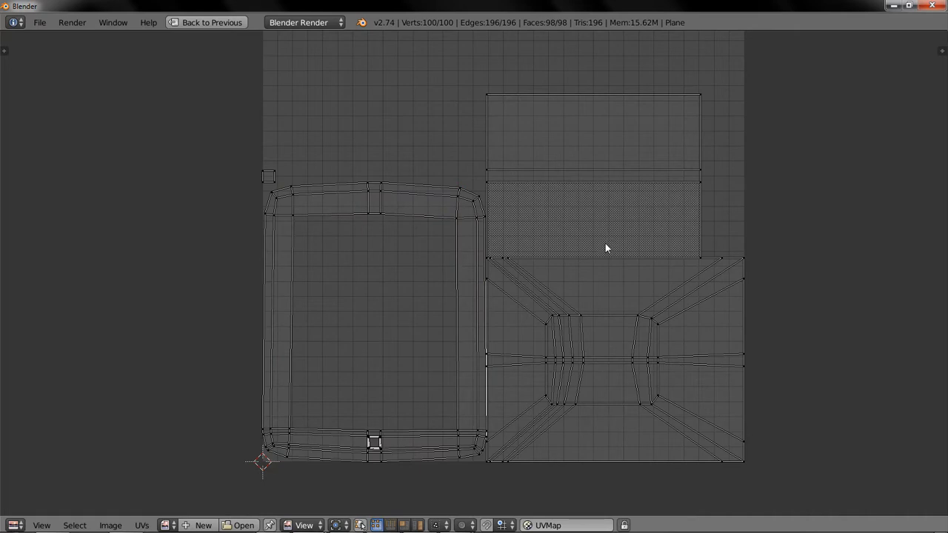
{"action": "right_click", "coordinate": [619, 185]}
{"action": "key", "text": "ctrl+Tab"}
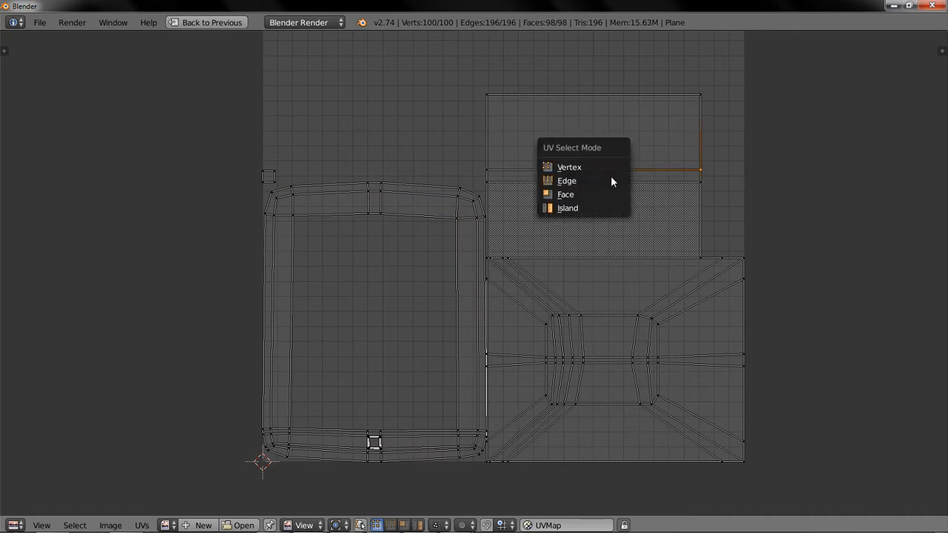
{"action": "left_click", "coordinate": [607, 199]}
{"action": "right_click", "coordinate": [604, 162]}
{"action": "right_click", "coordinate": [604, 186]}
{"action": "right_click", "coordinate": [606, 176]}
{"action": "right_click", "coordinate": [612, 219]}
Restore the full layout, show the model from the front and set mesh selection to faces.
{"action": "key", "text": "ctrl+Down"}
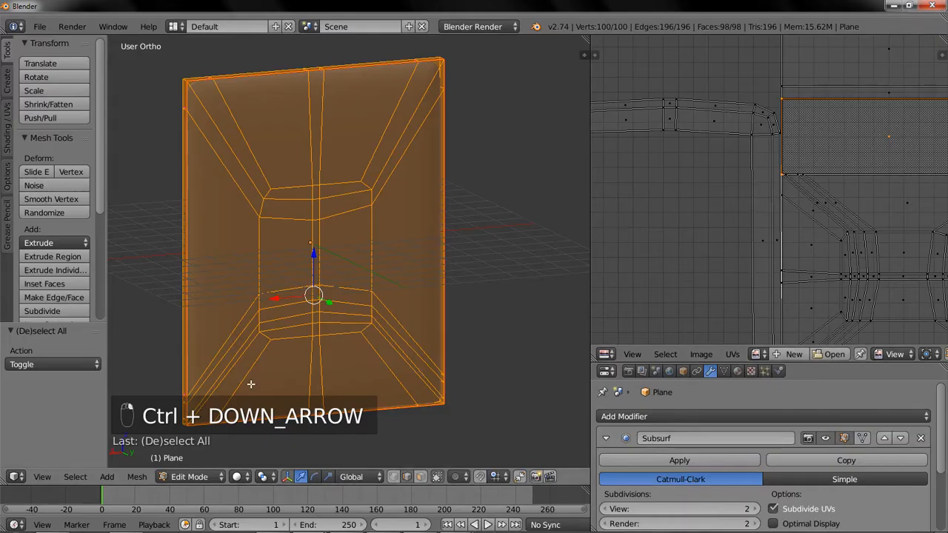
{"action": "key", "text": "KP_1"}
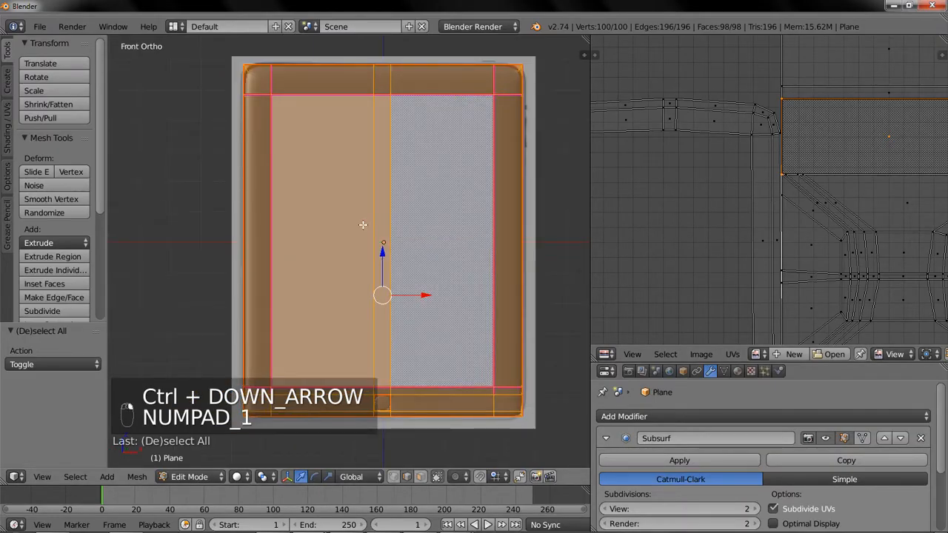
{"action": "key", "text": "ctrl+Tab"}
{"action": "left_click", "coordinate": [296, 264]}
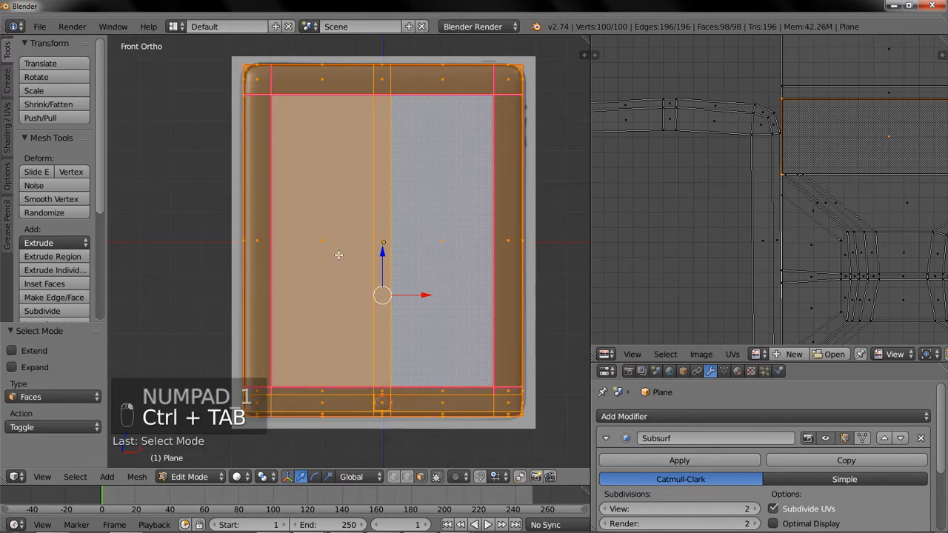
Select the three front screen faces of the model so only their UVs are displayed.
{"action": "scroll", "coordinate": [799, 242], "scroll_direction": "down", "scroll_amount": 3}
{"action": "middle_click_drag", "start_coordinate": [751, 190], "coordinate": [672, 247]}
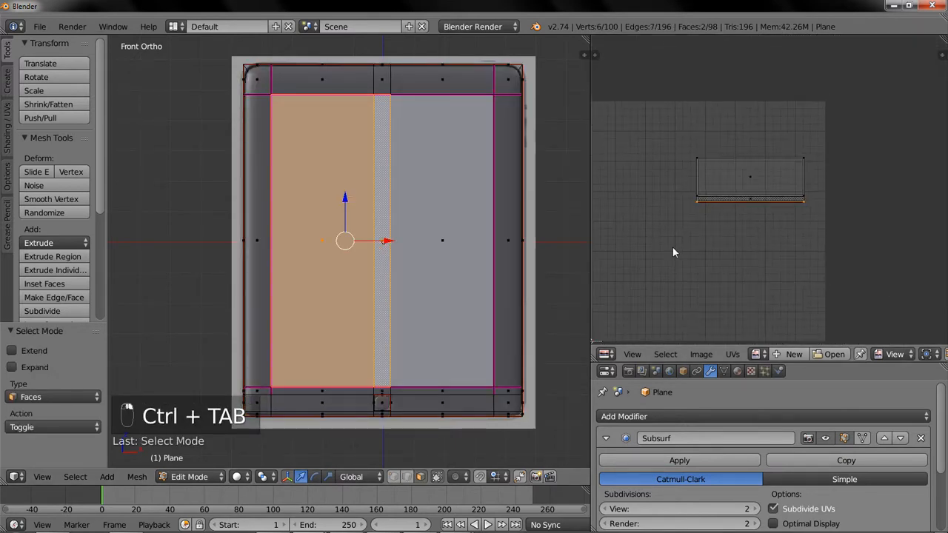
{"action": "right_click", "coordinate": [444, 245], "text": "shift"}
{"action": "right_click", "coordinate": [444, 245], "text": "shift"}
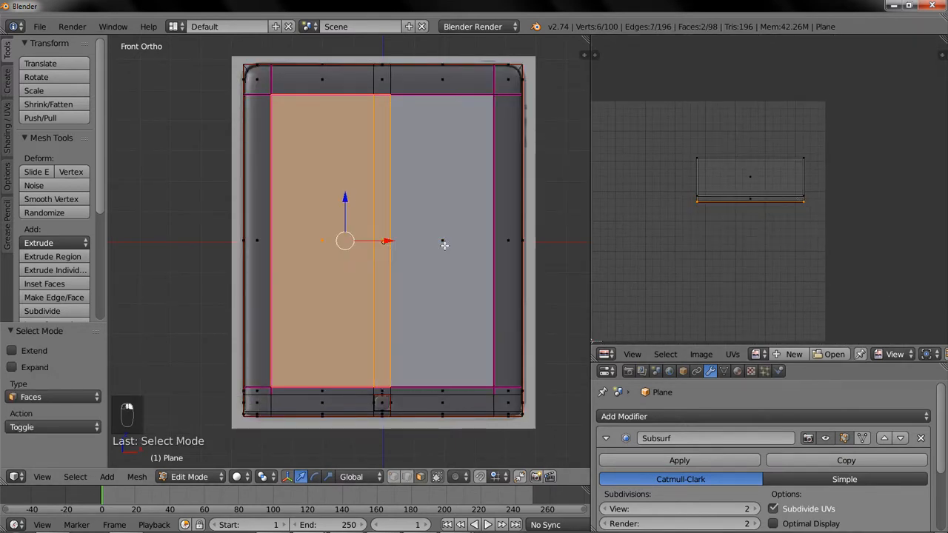
{"action": "right_click", "coordinate": [444, 245], "text": "shift"}
{"action": "right_click", "coordinate": [444, 245], "text": "shift"}
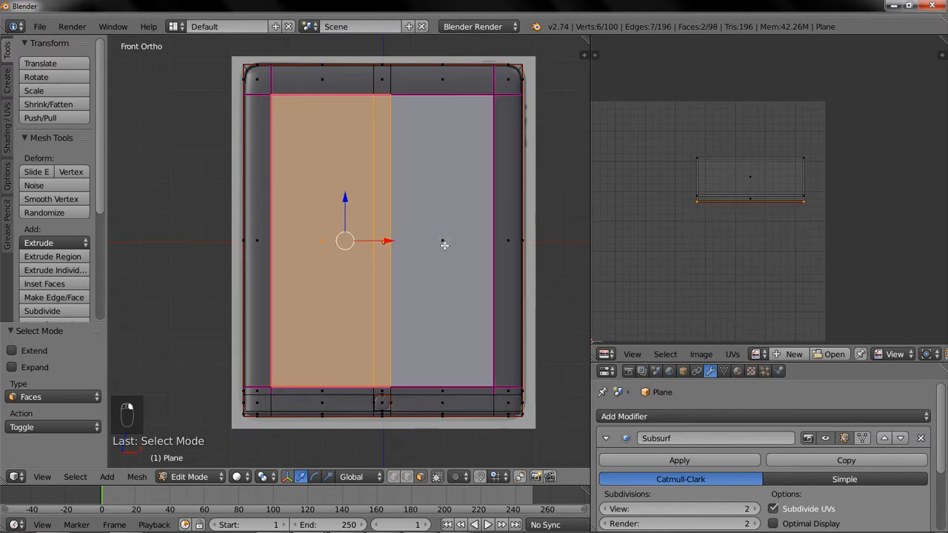
{"action": "right_click", "coordinate": [338, 260]}
{"action": "key", "text": "a"}
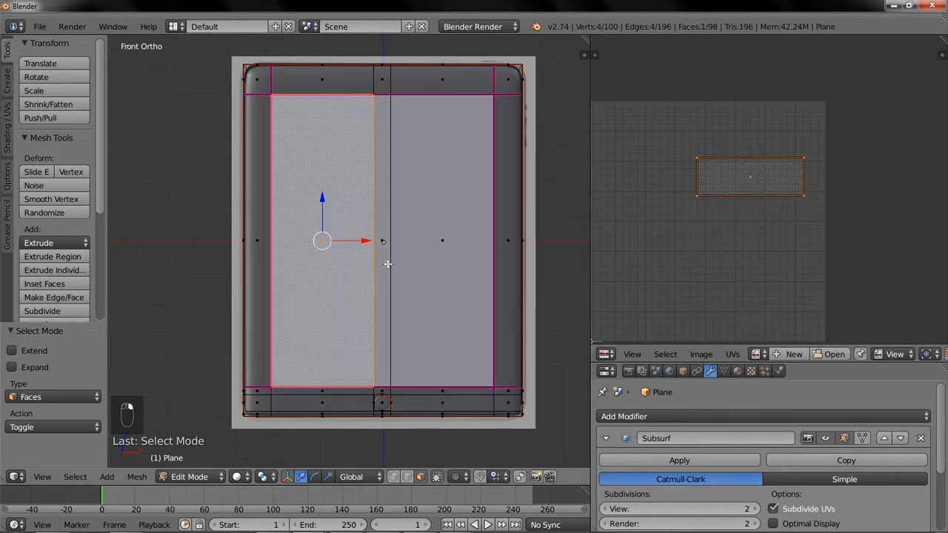
{"action": "right_click", "coordinate": [444, 271], "text": "shift"}
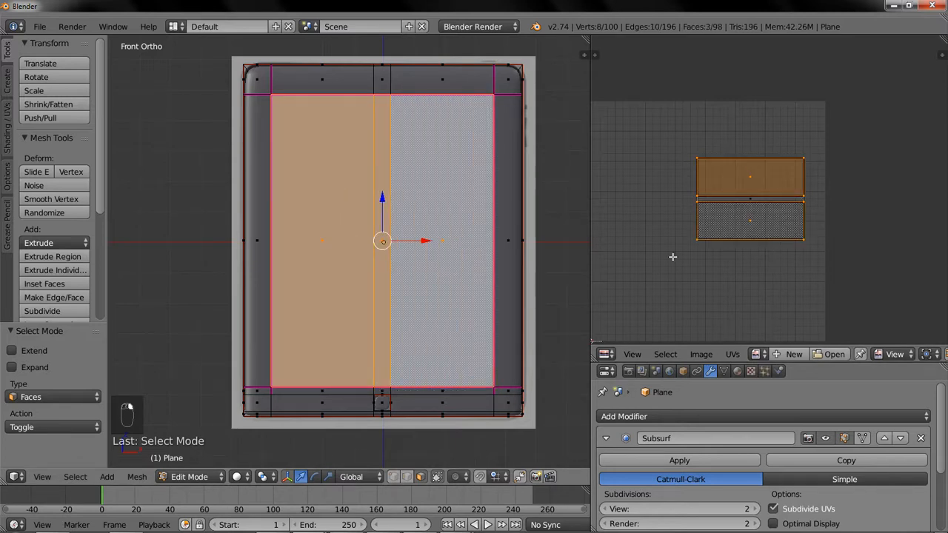
Select all displayed UVs of the screen island and rotate them by -90°.
{"action": "key", "text": "r"}
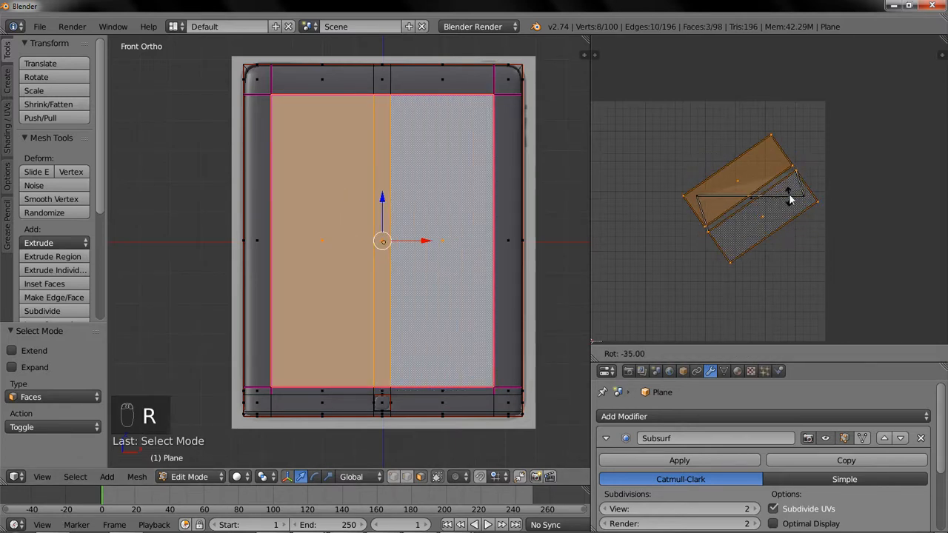
{"action": "right_click", "coordinate": [787, 171]}
{"action": "scroll", "coordinate": [764, 194], "scroll_direction": "up", "scroll_amount": 4}
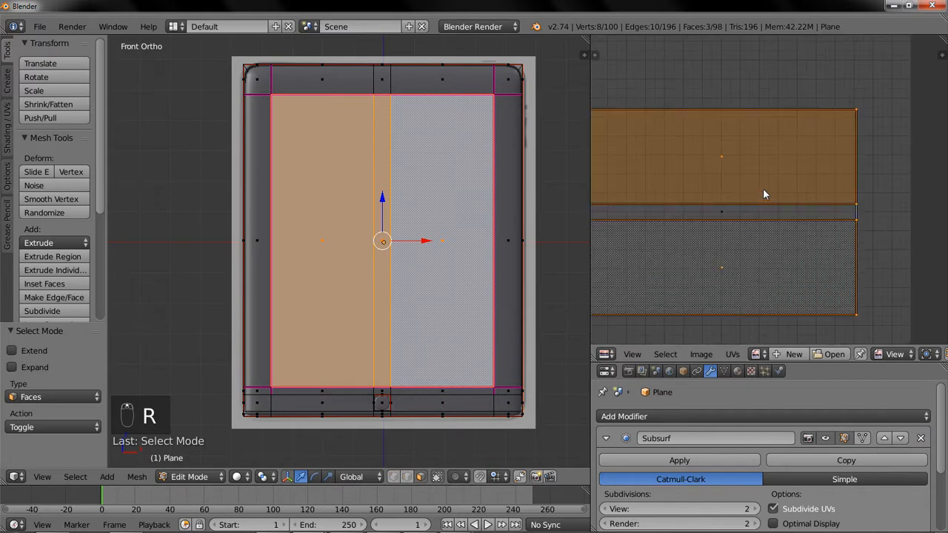
{"action": "key", "text": "a"}
{"action": "key", "text": "a"}
{"action": "key", "text": "a"}
{"action": "scroll", "coordinate": [708, 262], "scroll_direction": "down", "scroll_amount": 3}
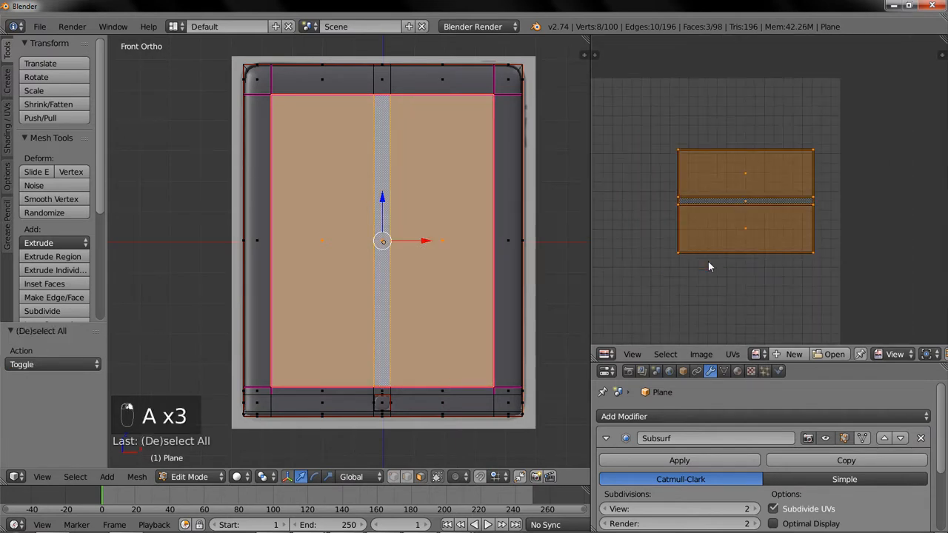
{"action": "key", "text": "r"}
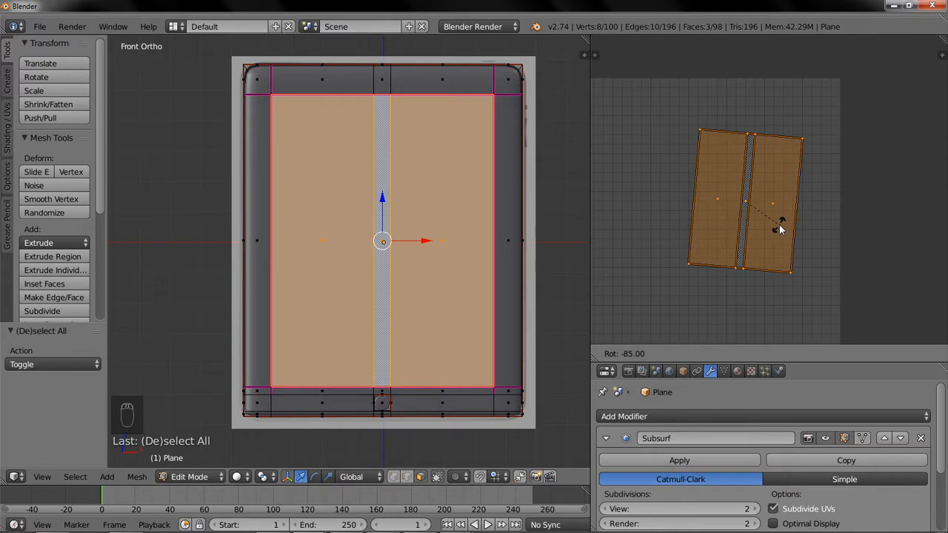
{"action": "left_click", "coordinate": [779, 219]}
Select the front screen faces one at a time to check their order against the rotated UV island.
{"action": "right_click", "coordinate": [299, 283]}
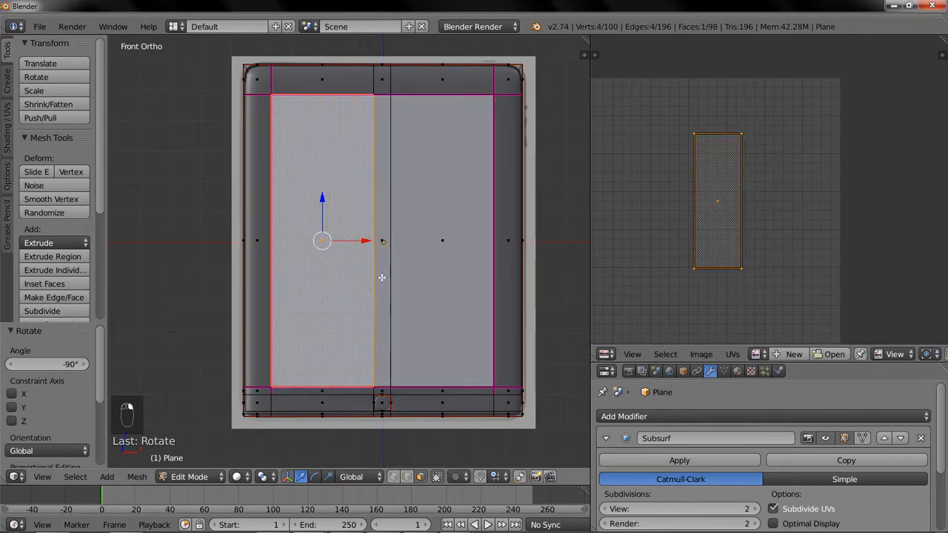
{"action": "right_click", "coordinate": [382, 277]}
{"action": "right_click", "coordinate": [417, 279]}
{"action": "right_click", "coordinate": [323, 276]}
{"action": "right_click", "coordinate": [381, 276]}
{"action": "right_click", "coordinate": [432, 272]}
Show the model from the back and select the whole mesh to display all UV islands.
{"action": "key", "text": "ctrl+KP_1"}
{"action": "scroll", "coordinate": [434, 271], "scroll_direction": "down", "scroll_amount": 1}
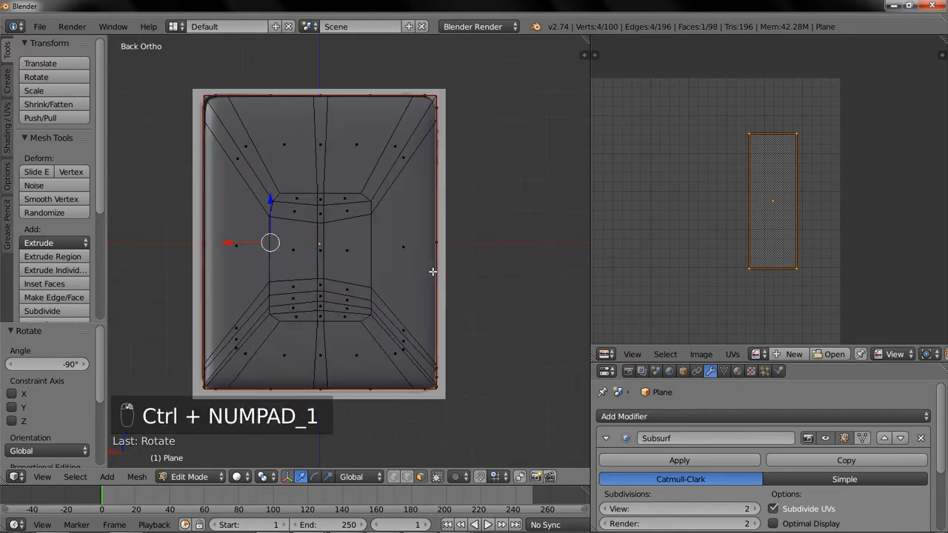
{"action": "key", "text": "a"}
{"action": "key", "text": "a"}
{"action": "key", "text": "a"}
{"action": "scroll", "coordinate": [441, 272], "scroll_direction": "down", "scroll_amount": 1}
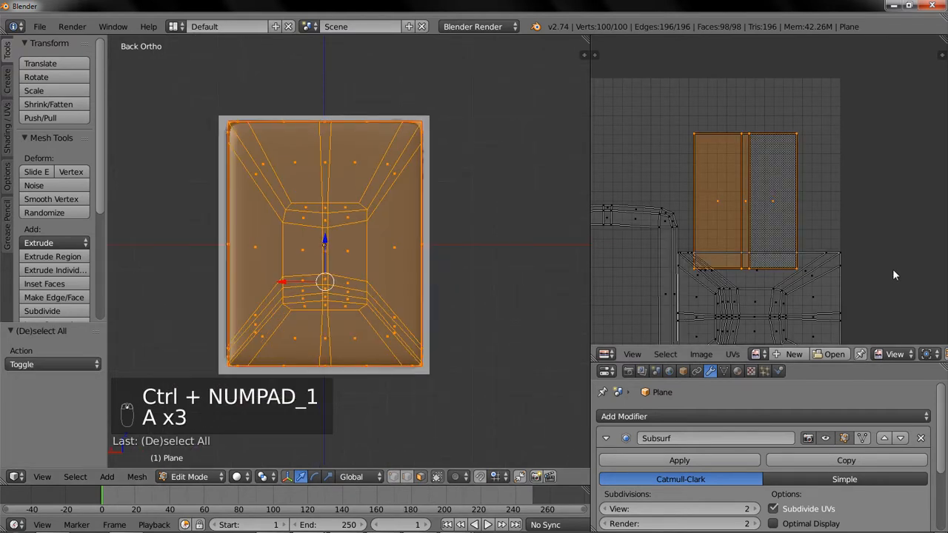
{"action": "scroll", "coordinate": [771, 214], "scroll_direction": "down", "scroll_amount": 2}
{"action": "scroll", "coordinate": [771, 211], "scroll_direction": "up", "scroll_amount": 2}
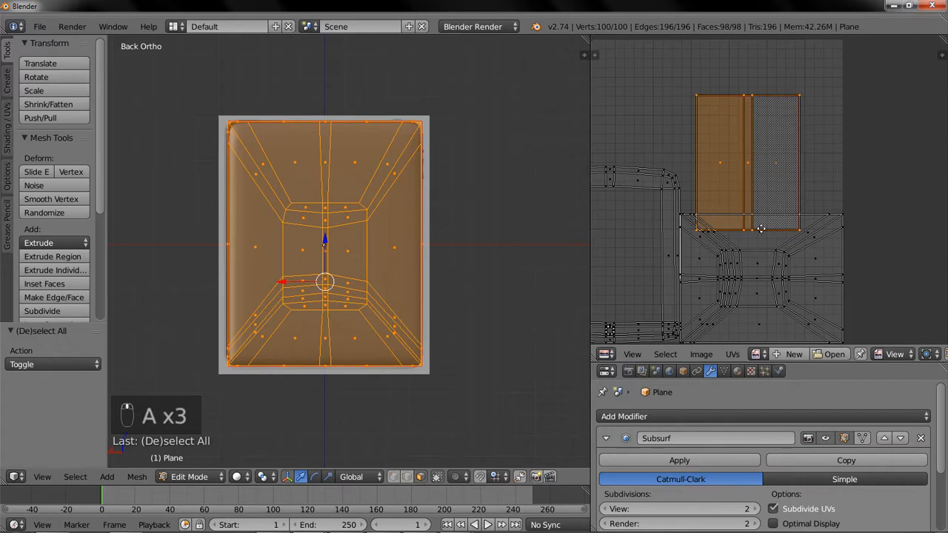
{"action": "scroll", "coordinate": [766, 223], "scroll_direction": "up", "scroll_amount": 3}
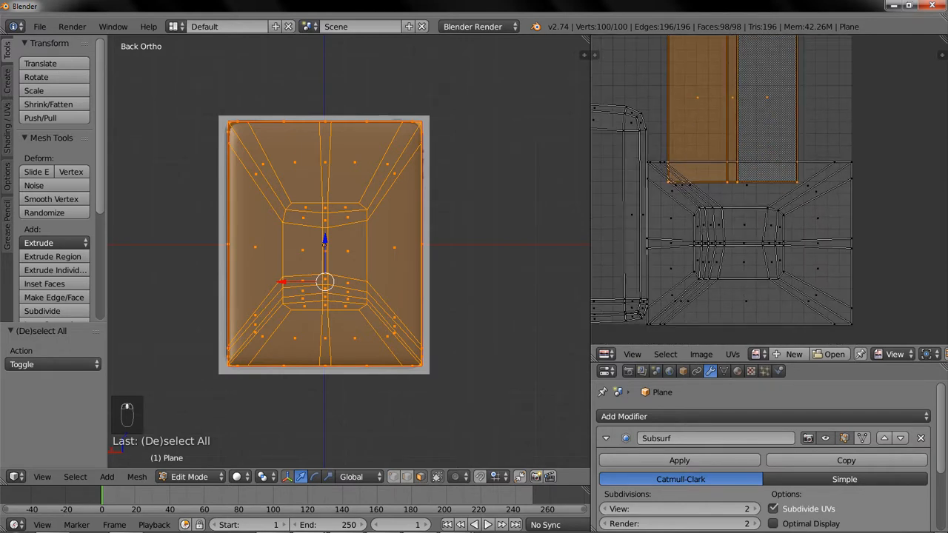
Check which UV faces match the lower and upper back faces, and reselect the whole mesh.
{"action": "right_click", "coordinate": [308, 345]}
{"action": "right_click", "coordinate": [334, 348]}
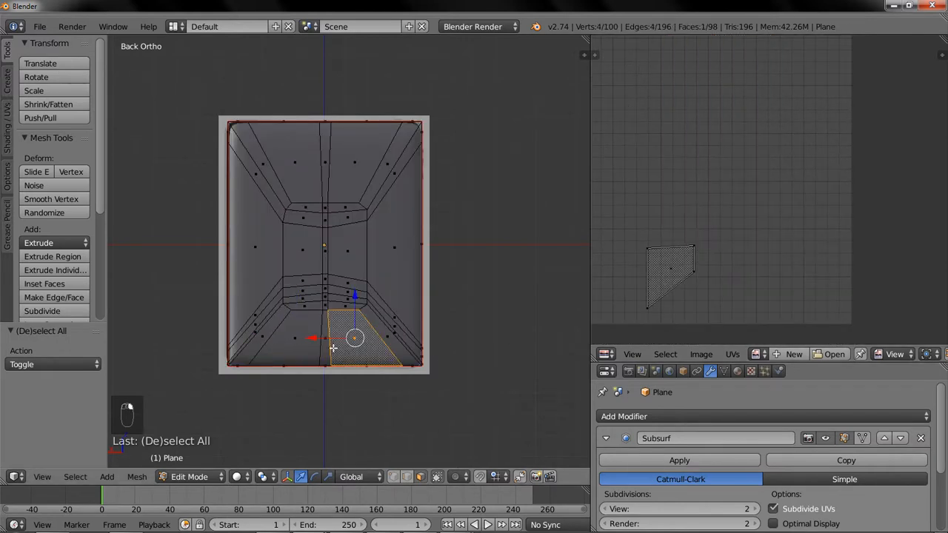
{"action": "right_click", "coordinate": [309, 178]}
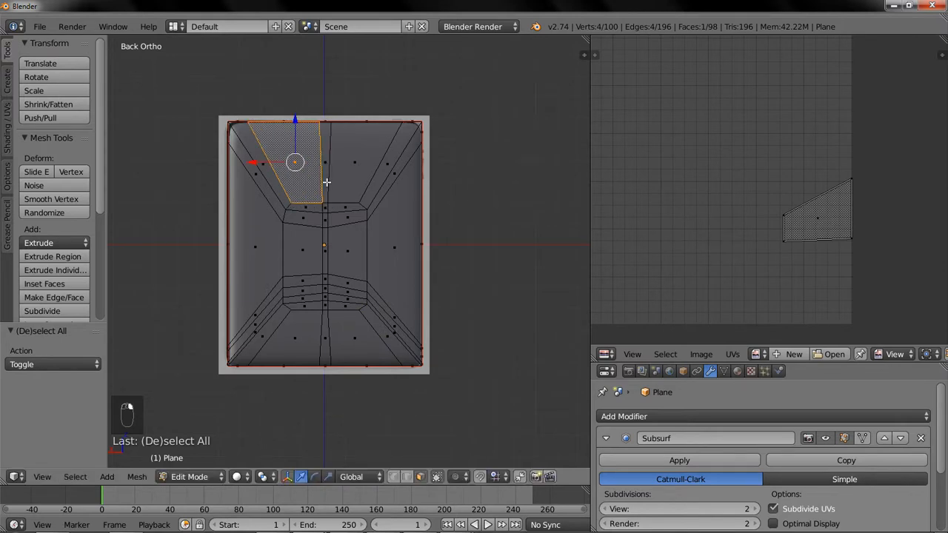
{"action": "key", "text": "a"}
{"action": "key", "text": "a"}
{"action": "key", "text": "a"}
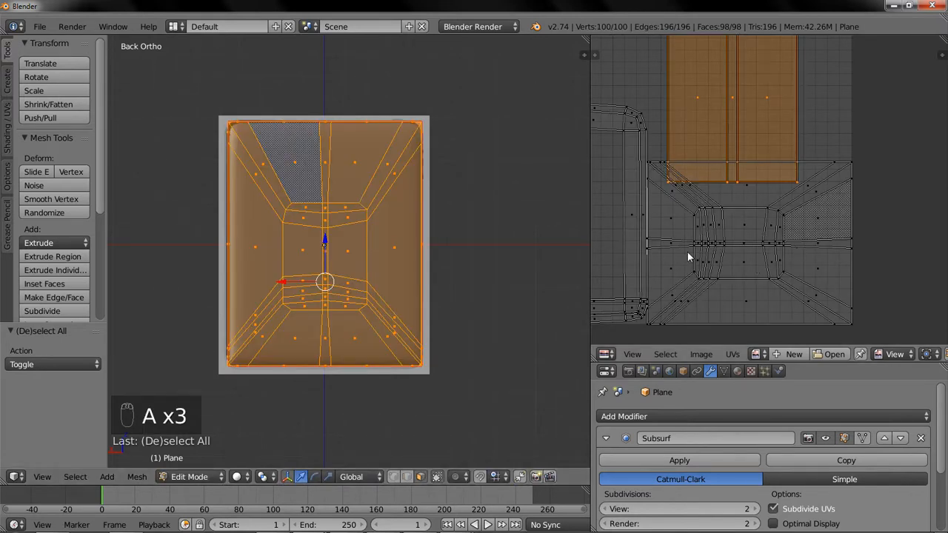
Select only the back panel's UV island in the maximized UV editor and rotate it by -90°.
{"action": "key", "text": "shift+space"}
{"action": "key", "text": "a"}
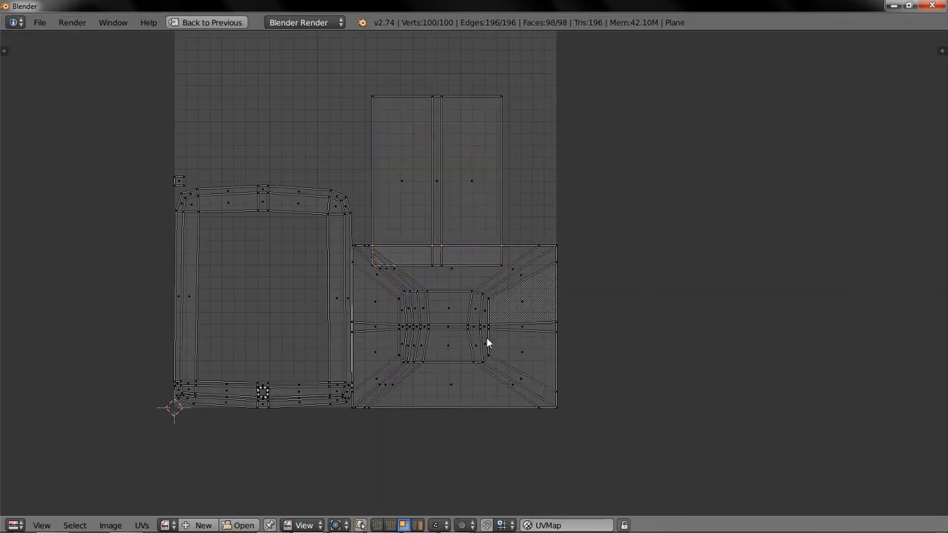
{"action": "key", "text": "l"}
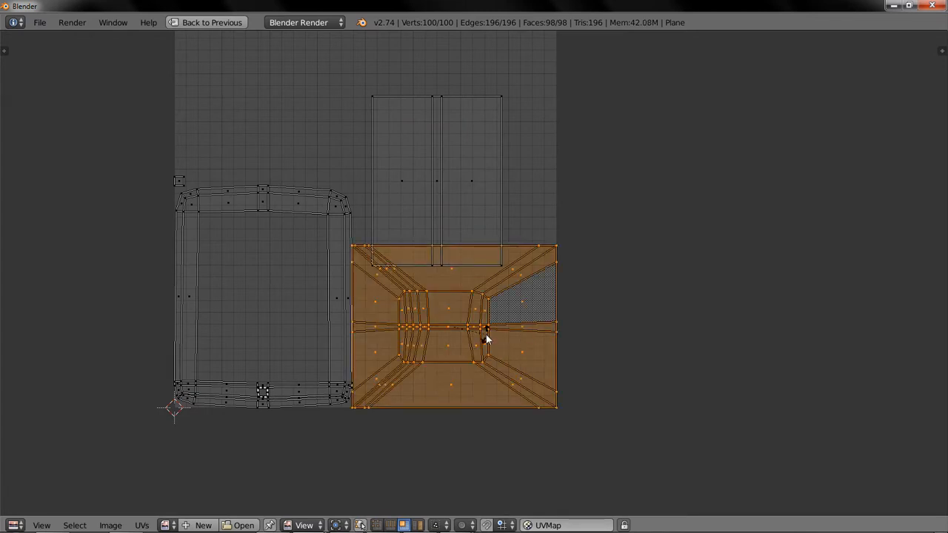
{"action": "key", "text": "r"}
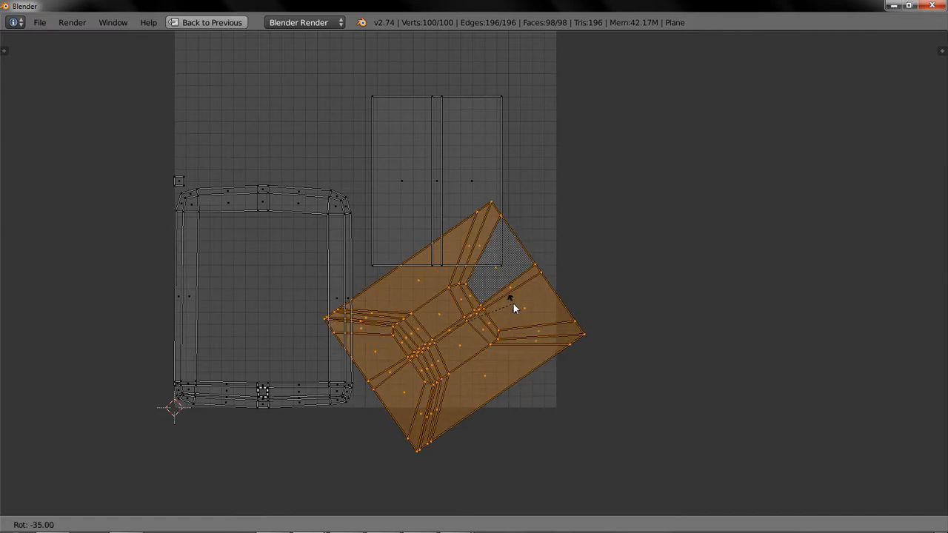
{"action": "left_click", "coordinate": [494, 184]}
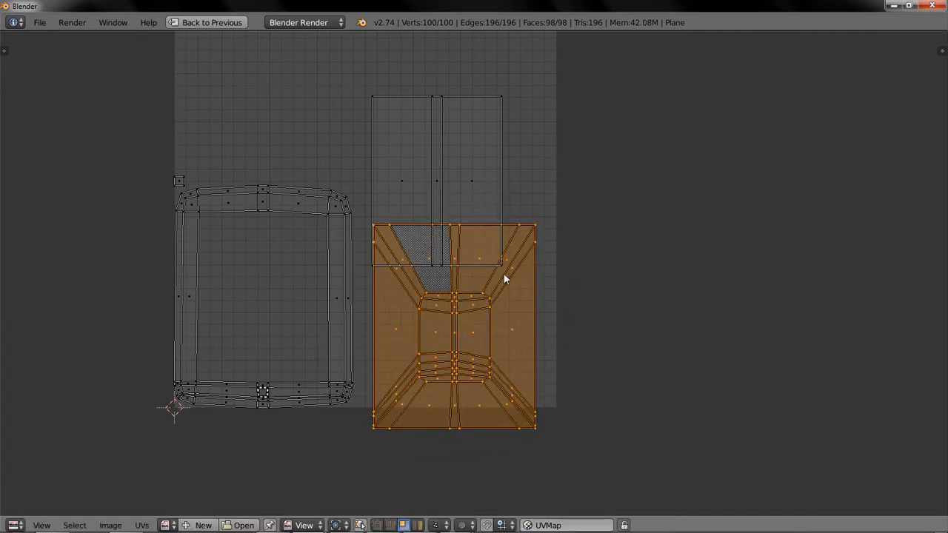
Select single back faces to check their placement in the rotated UV island, and reselect the whole mesh.
{"action": "key", "text": "ctrl+Down"}
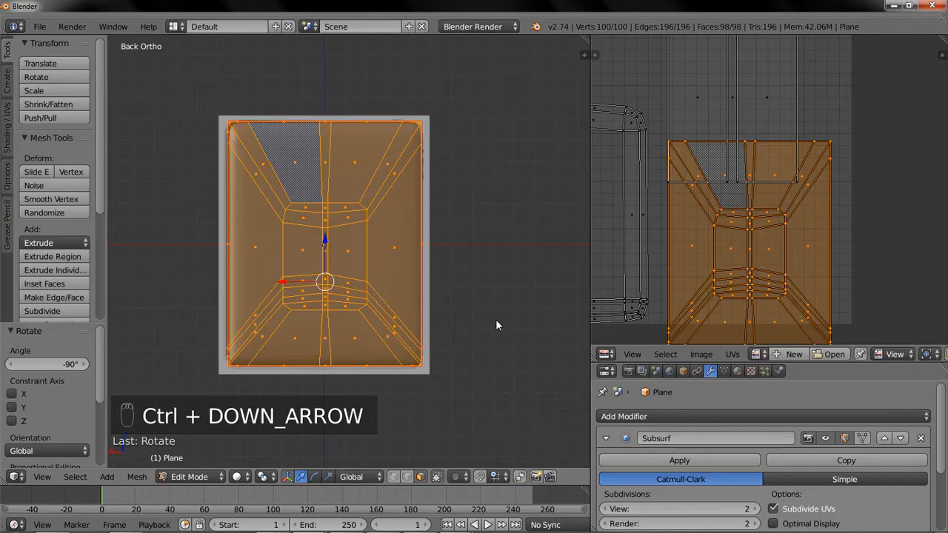
{"action": "key", "text": "a"}
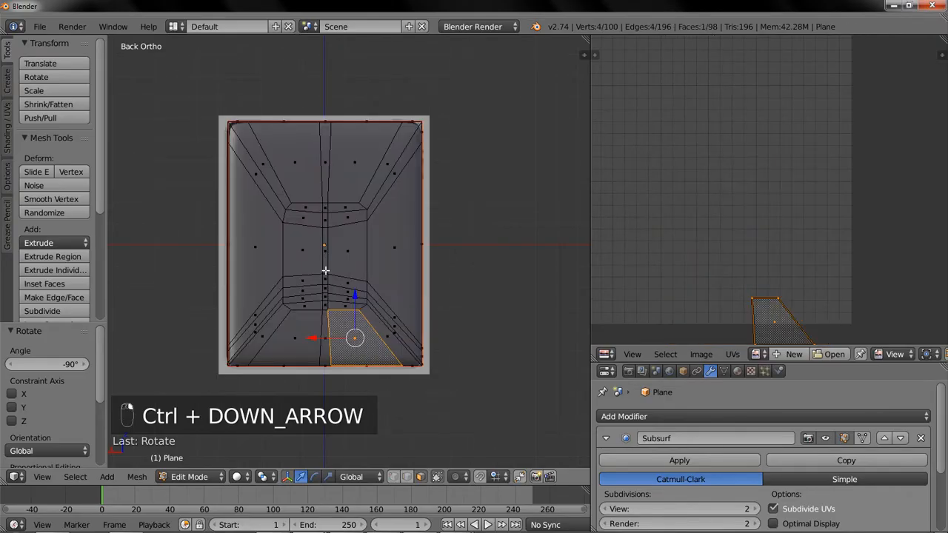
{"action": "right_click", "coordinate": [340, 175]}
{"action": "key", "text": "ctrl+Up"}
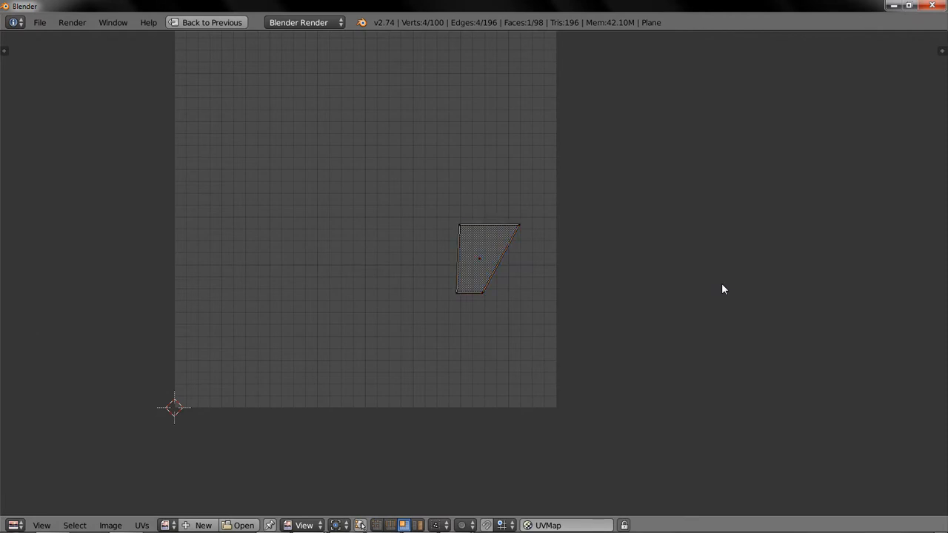
{"action": "scroll", "coordinate": [506, 330], "scroll_direction": "down", "scroll_amount": 2}
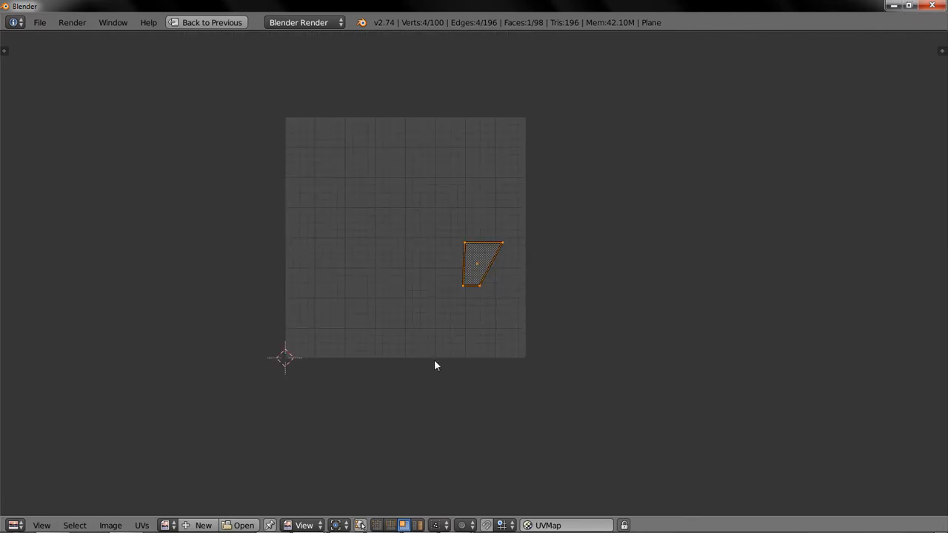
{"action": "key", "text": "ctrl+Down"}
{"action": "key", "text": "a"}
{"action": "key", "text": "a"}
{"action": "key", "text": "ctrl+Up"}
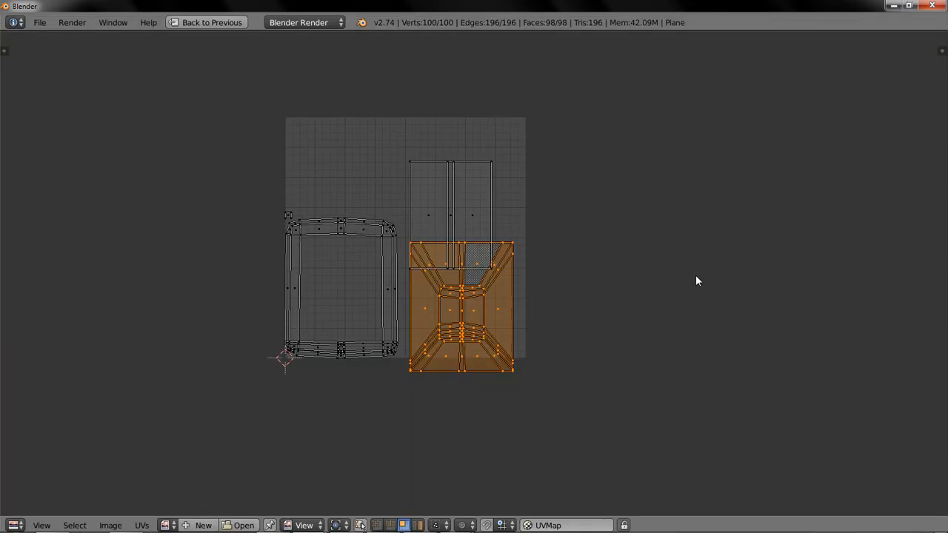
Move the rectangular screen island up into the upper-right corner of the UV space, clear of the back island.
{"action": "scroll", "coordinate": [682, 280], "scroll_direction": "up", "scroll_amount": 3}
{"action": "middle_click_drag", "start_coordinate": [428, 207], "coordinate": [508, 258]}
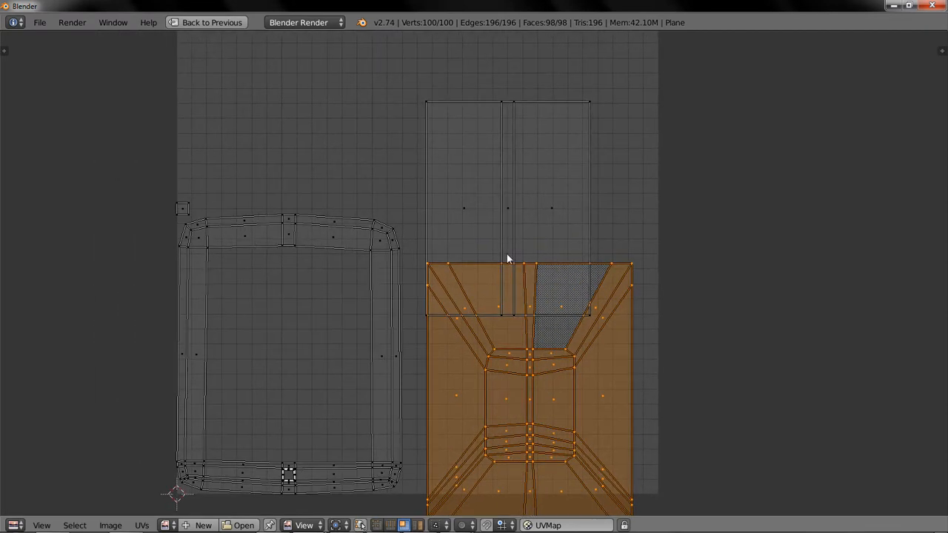
{"action": "key", "text": "a"}
{"action": "key", "text": "l"}
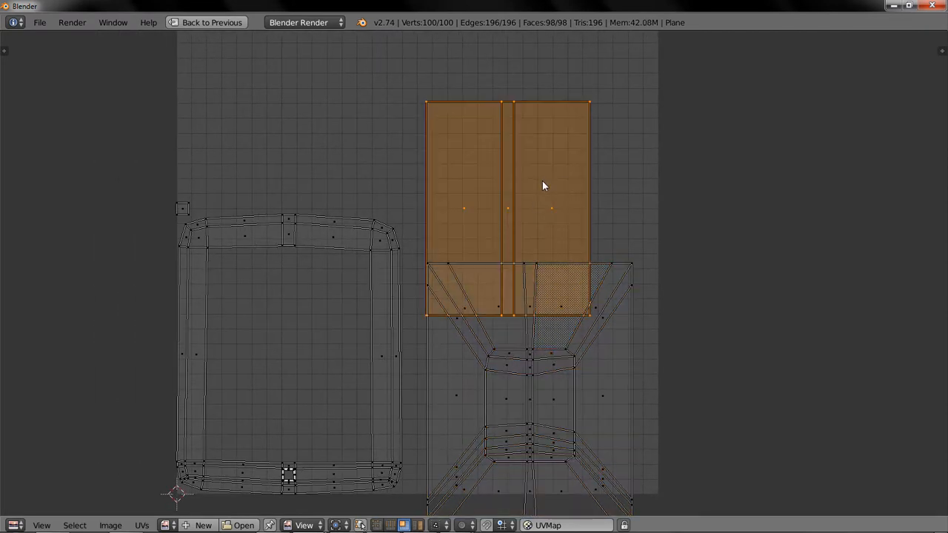
{"action": "scroll", "coordinate": [542, 185], "scroll_direction": "down", "scroll_amount": 1}
{"action": "key", "text": "g"}
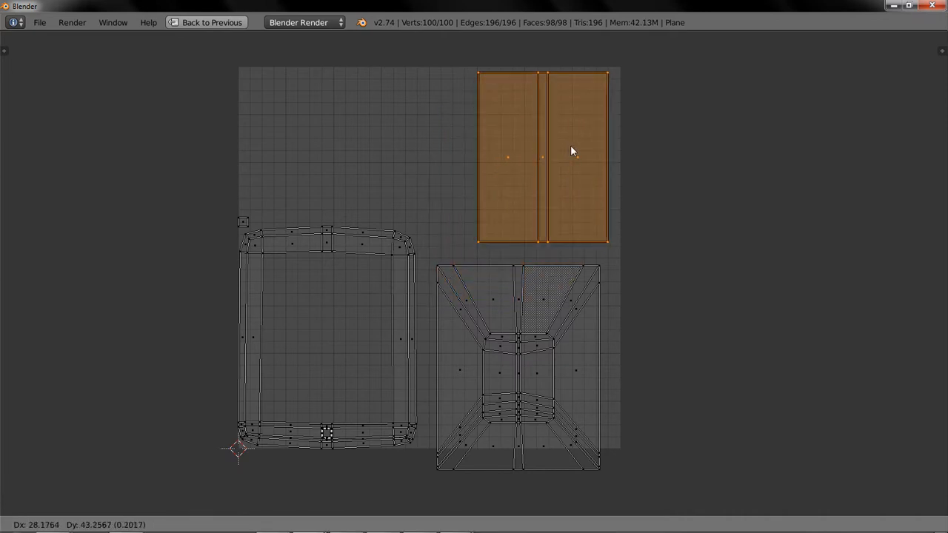
{"action": "left_click", "coordinate": [571, 147]}
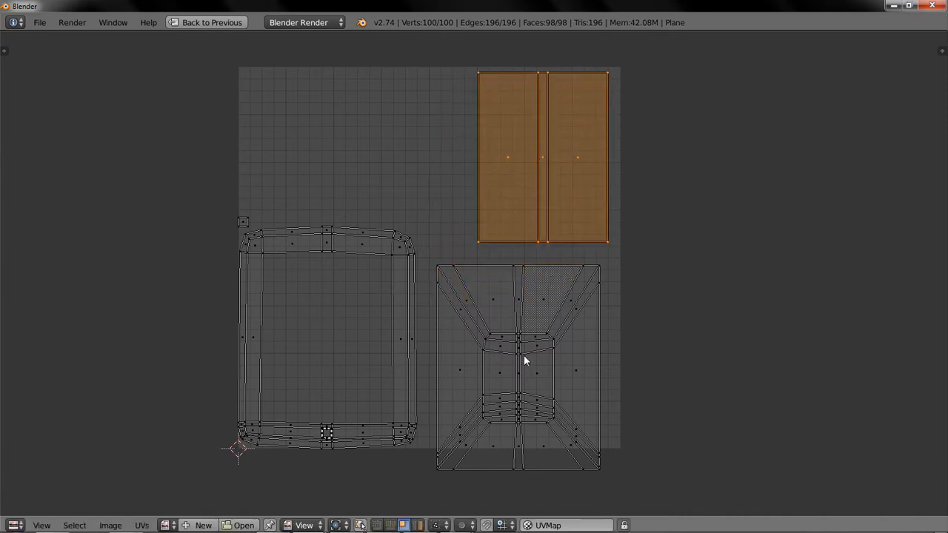
Switch UV selection to island mode and try it by selecting different islands in turn.
{"action": "key", "text": "a"}
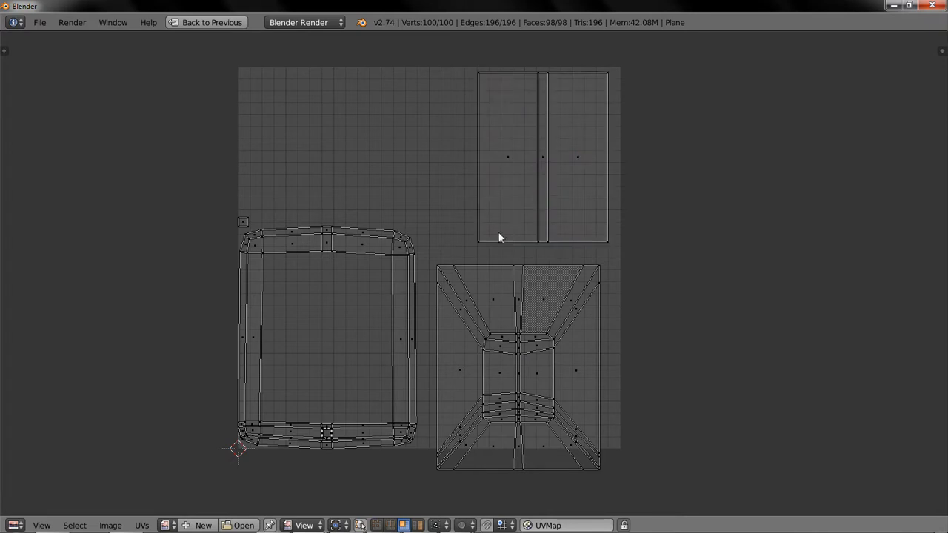
{"action": "key", "text": "l"}
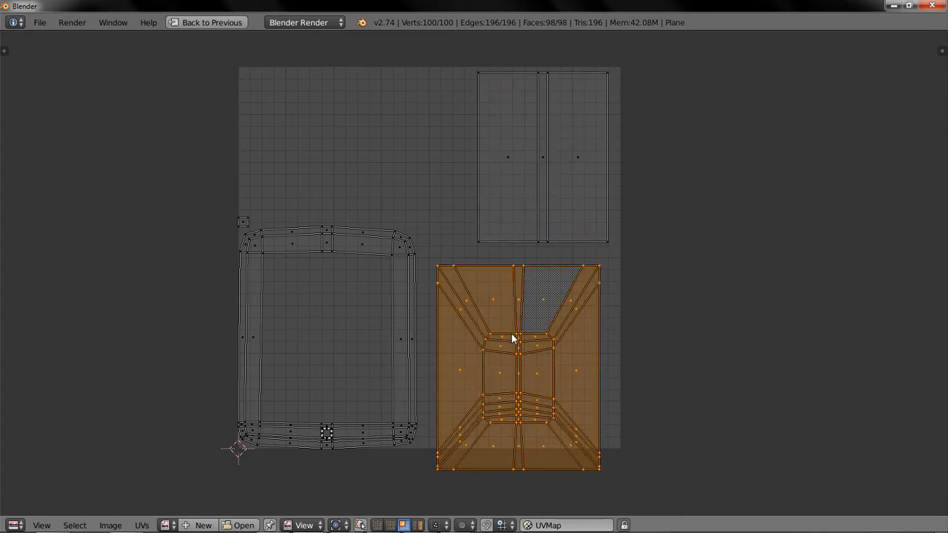
{"action": "left_click", "coordinate": [417, 525]}
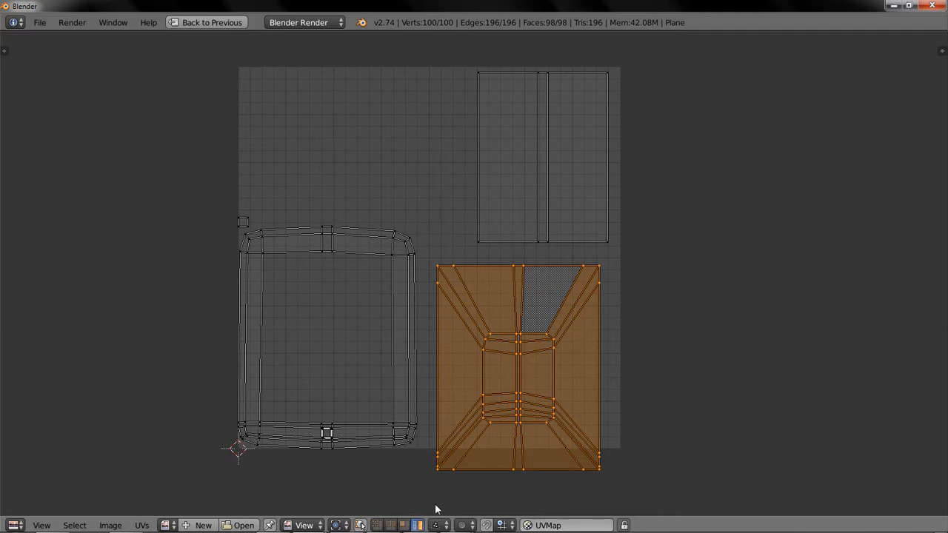
{"action": "right_click", "coordinate": [415, 341]}
{"action": "right_click", "coordinate": [437, 345]}
{"action": "right_click", "coordinate": [526, 245]}
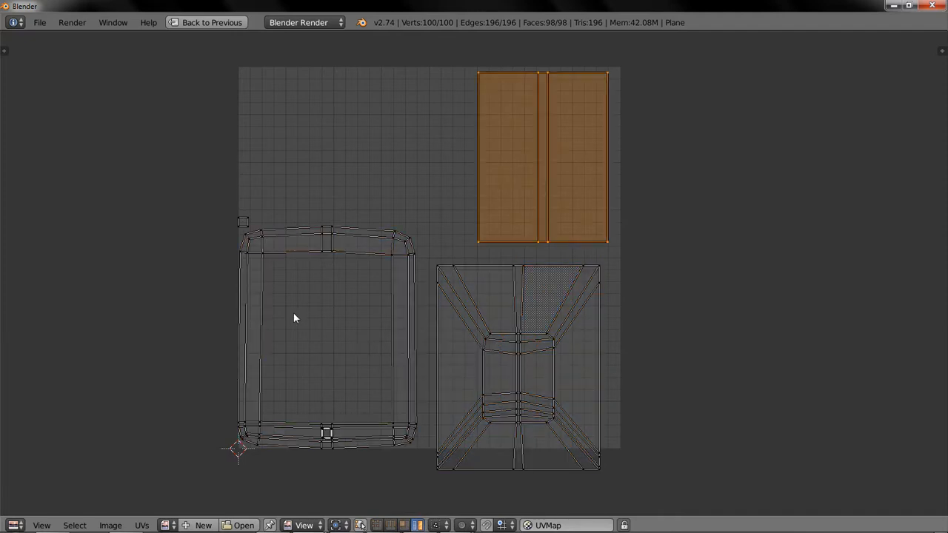
Move the back island straight up until its lower edge lies inside the UV space, just below the screen island.
{"action": "right_click", "coordinate": [453, 272]}
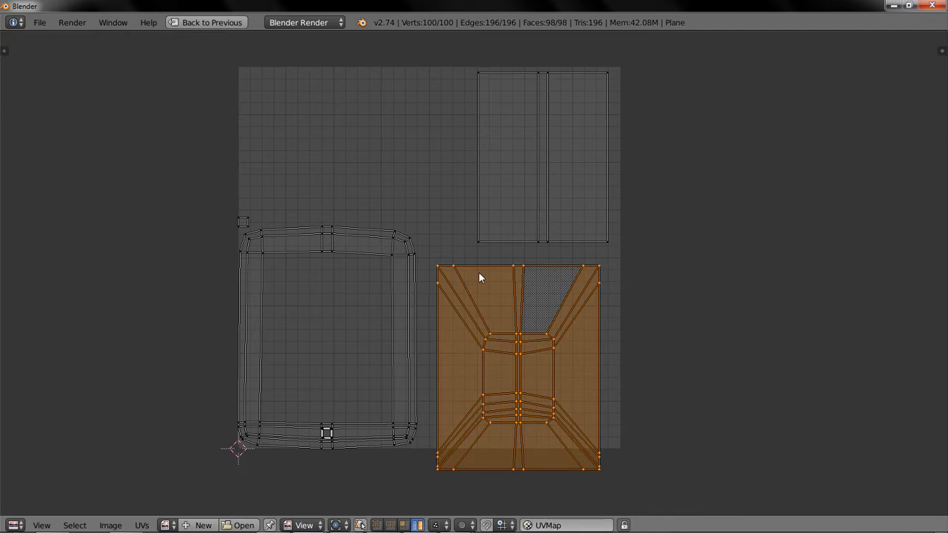
{"action": "scroll", "coordinate": [504, 240], "scroll_direction": "up", "scroll_amount": 1}
{"action": "scroll", "coordinate": [526, 215], "scroll_direction": "down", "scroll_amount": 1}
{"action": "key", "text": "g"}
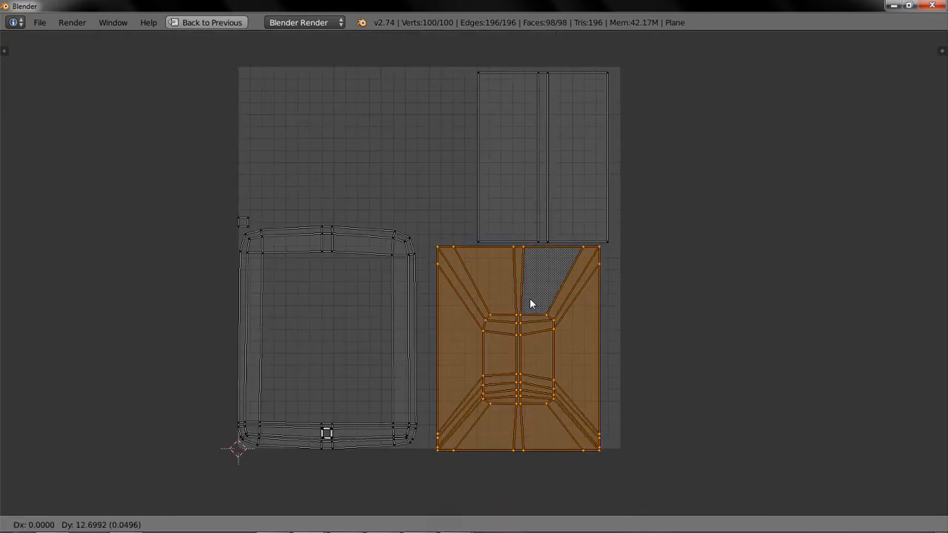
{"action": "left_click", "coordinate": [530, 311]}
{"action": "scroll", "coordinate": [536, 370], "scroll_direction": "up", "scroll_amount": 2}
{"action": "middle_click_drag", "start_coordinate": [549, 456], "coordinate": [448, 237]}
{"action": "scroll", "coordinate": [447, 235], "scroll_direction": "up", "scroll_amount": 2}
{"action": "scroll", "coordinate": [447, 235], "scroll_direction": "down", "scroll_amount": 4}
{"action": "middle_click_drag", "start_coordinate": [442, 184], "coordinate": [476, 349]}
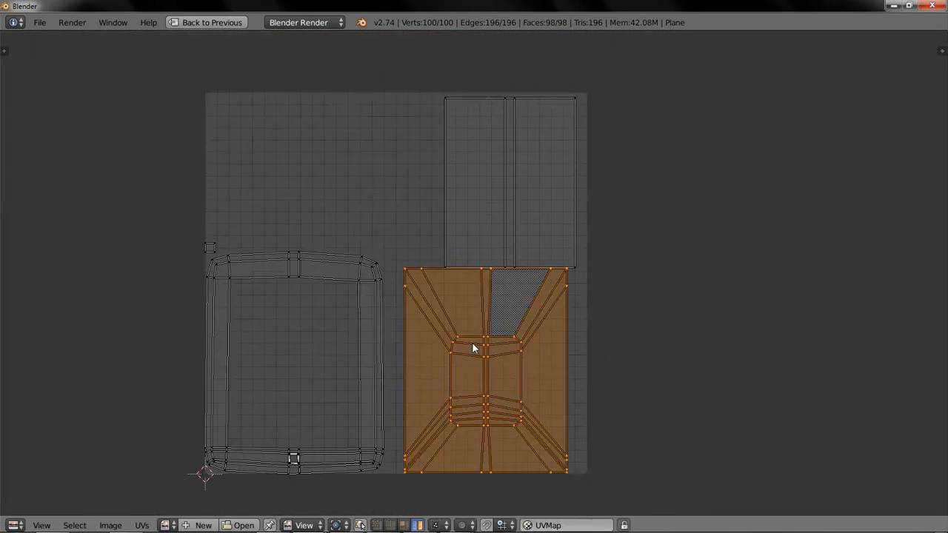
Move the screen island slightly upward to leave a small gap above the back island.
{"action": "scroll", "coordinate": [494, 218], "scroll_direction": "up", "scroll_amount": 3}
{"action": "middle_click_drag", "start_coordinate": [493, 217], "coordinate": [466, 333]}
{"action": "right_click", "coordinate": [528, 303]}
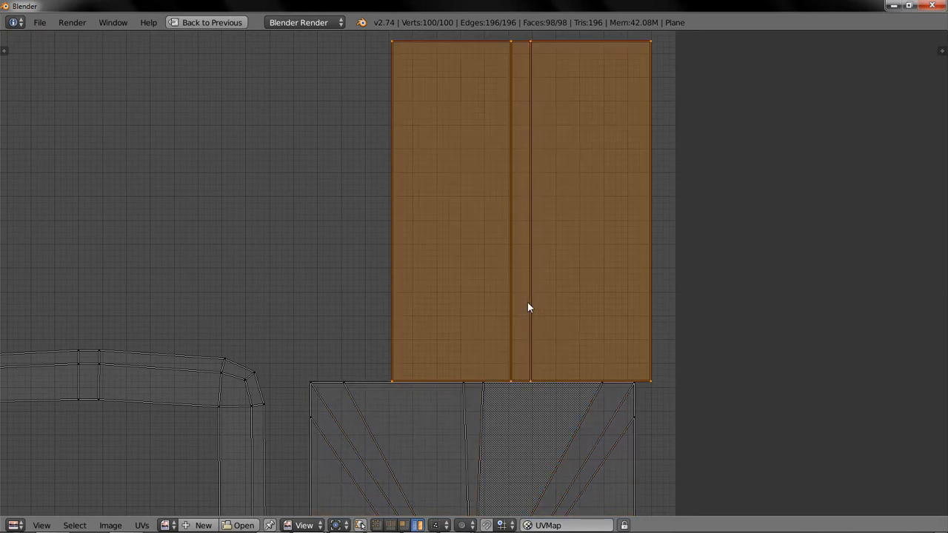
{"action": "key", "text": "g"}
{"action": "left_click", "coordinate": [525, 294]}
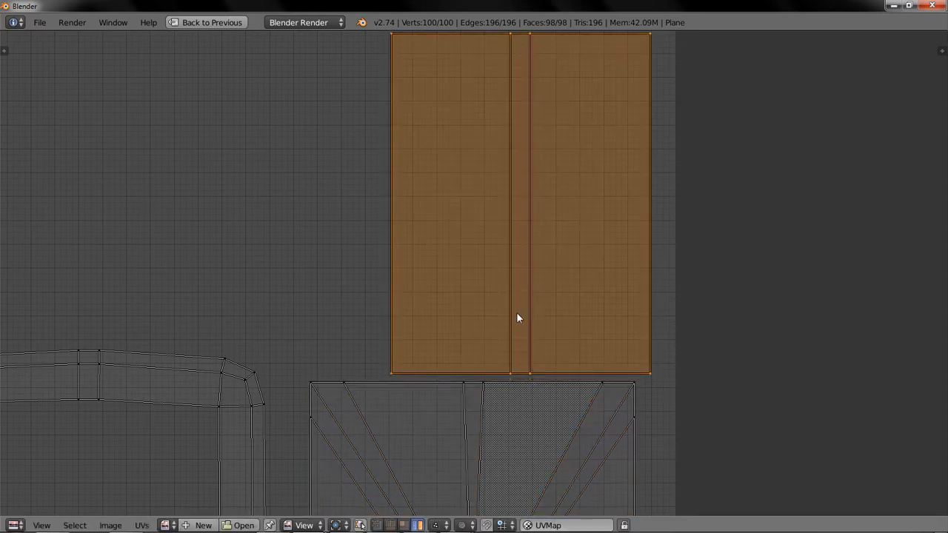
Move the front frame island slightly right and up, away from the edges of the UV space.
{"action": "scroll", "coordinate": [390, 328], "scroll_direction": "down", "scroll_amount": 1}
{"action": "middle_click_drag", "start_coordinate": [389, 328], "coordinate": [594, 244]}
{"action": "scroll", "coordinate": [474, 256], "scroll_direction": "down", "scroll_amount": 1}
{"action": "right_click", "coordinate": [496, 246]}
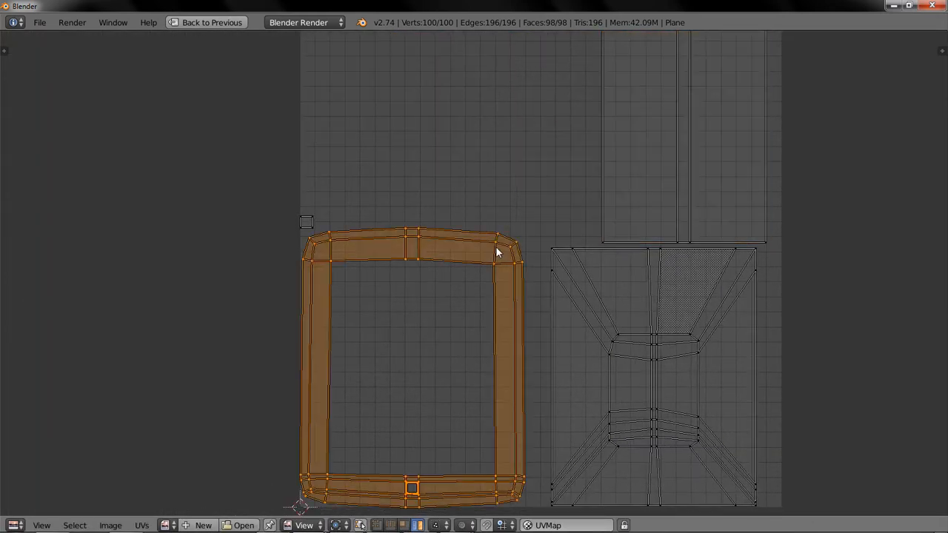
{"action": "scroll", "coordinate": [495, 246], "scroll_direction": "up", "scroll_amount": 1}
{"action": "middle_click_drag", "start_coordinate": [478, 285], "coordinate": [488, 205]}
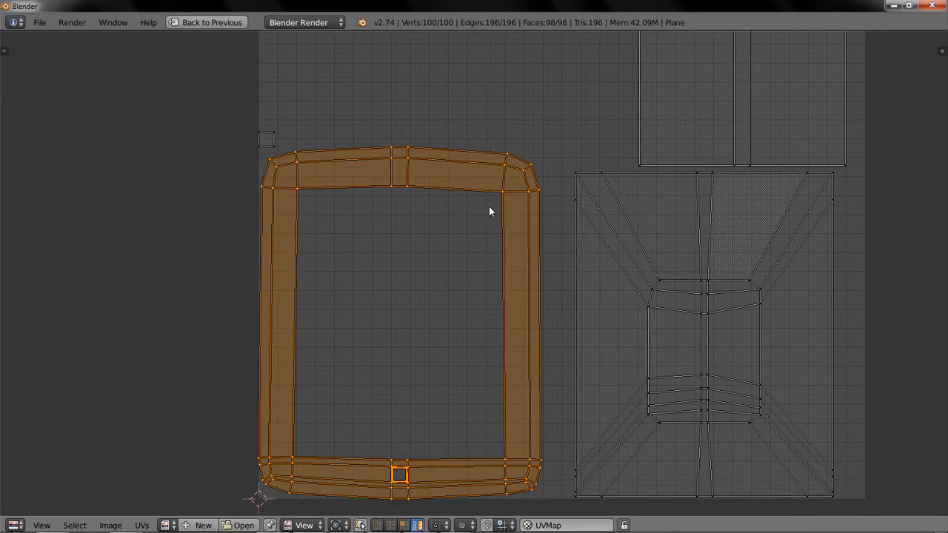
{"action": "key", "text": "g"}
{"action": "left_click", "coordinate": [500, 200]}
{"action": "scroll", "coordinate": [419, 196], "scroll_direction": "down", "scroll_amount": 1}
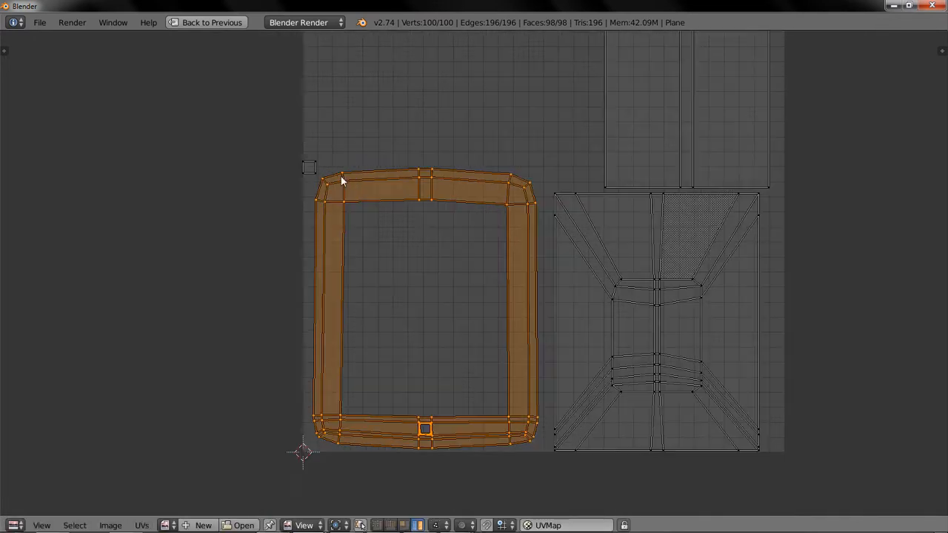
Move the small square island from the left edge to the empty area above the front frame's centre.
{"action": "key", "text": "a"}
{"action": "key", "text": "g"}
{"action": "left_click", "coordinate": [425, 132]}
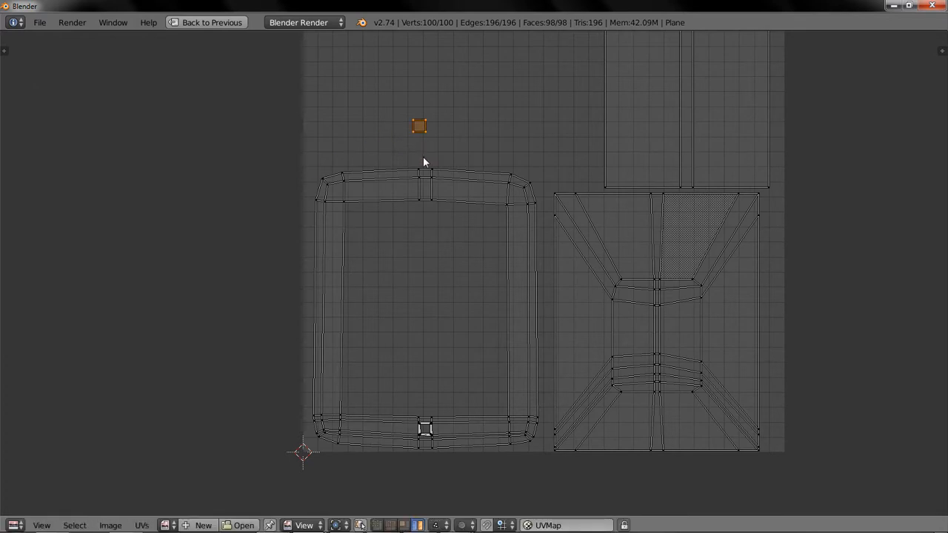
Inspect the small square island up close and review the spacing of all islands within the UV space.
{"action": "scroll", "coordinate": [422, 156], "scroll_direction": "up", "scroll_amount": 3}
{"action": "middle_click_drag", "start_coordinate": [422, 154], "coordinate": [571, 411]}
{"action": "scroll", "coordinate": [489, 296], "scroll_direction": "up", "scroll_amount": 2}
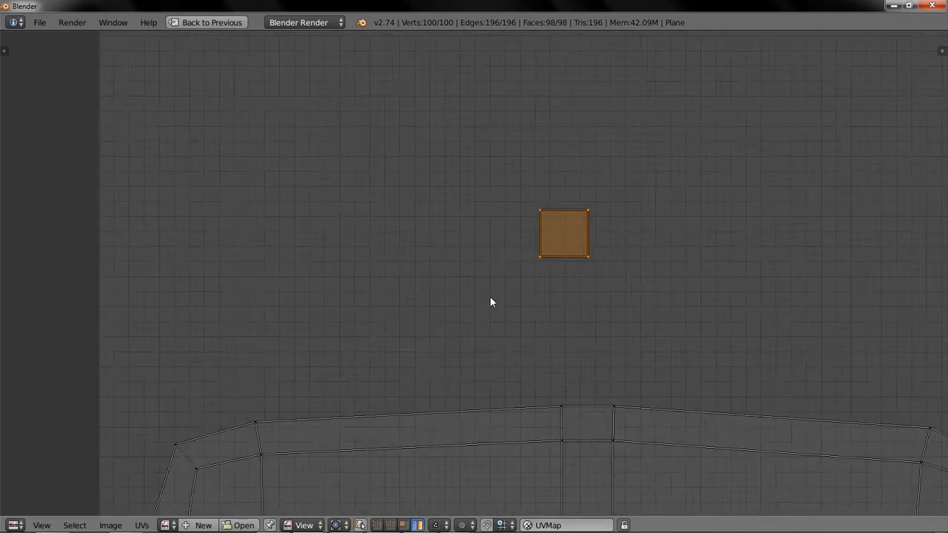
{"action": "scroll", "coordinate": [490, 295], "scroll_direction": "up", "scroll_amount": 1}
{"action": "middle_click_drag", "start_coordinate": [688, 269], "coordinate": [613, 336]}
{"action": "scroll", "coordinate": [603, 324], "scroll_direction": "up", "scroll_amount": 1}
{"action": "scroll", "coordinate": [601, 318], "scroll_direction": "down", "scroll_amount": 5}
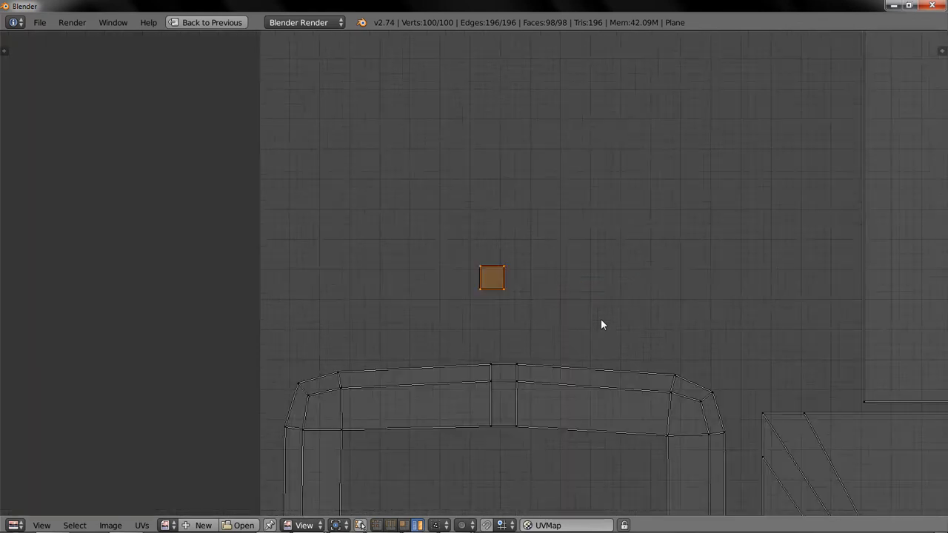
{"action": "scroll", "coordinate": [600, 324], "scroll_direction": "down", "scroll_amount": 4}
{"action": "middle_click_drag", "start_coordinate": [553, 360], "coordinate": [476, 356]}
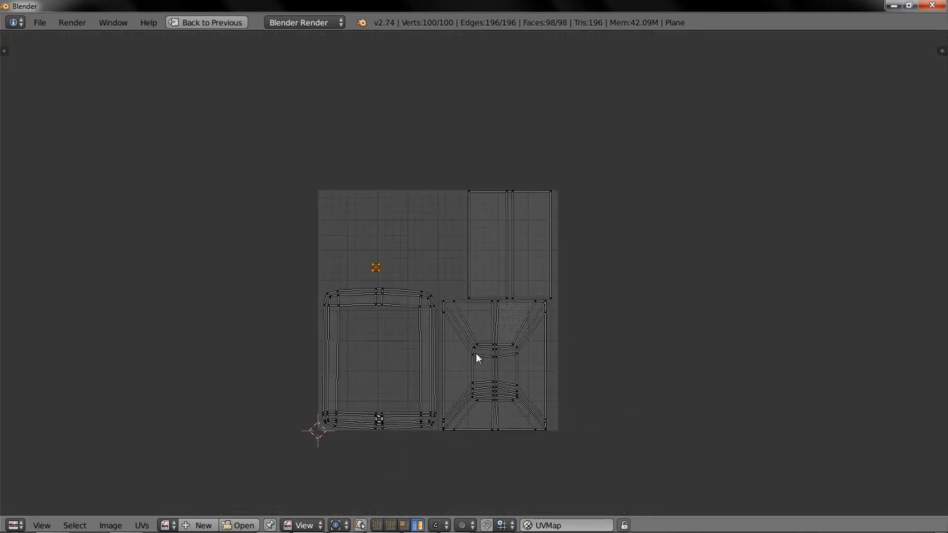
{"action": "scroll", "coordinate": [481, 329], "scroll_direction": "up", "scroll_amount": 1}
{"action": "scroll", "coordinate": [480, 341], "scroll_direction": "down", "scroll_amount": 1}
{"action": "middle_click_drag", "start_coordinate": [480, 345], "coordinate": [449, 288]}
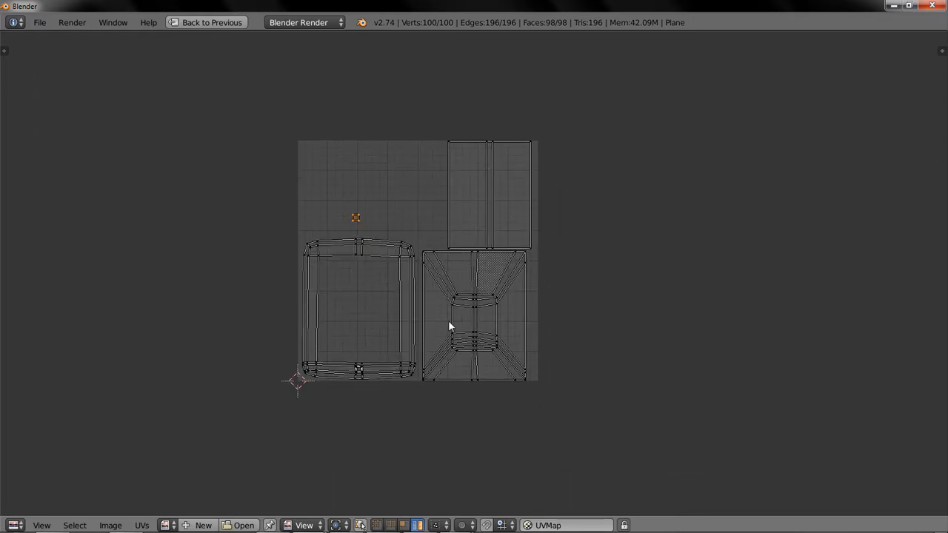
Select all UV islands and create a new blank 1024 × 1024 px image named UV_MAP behind them.
{"action": "key", "text": "a"}
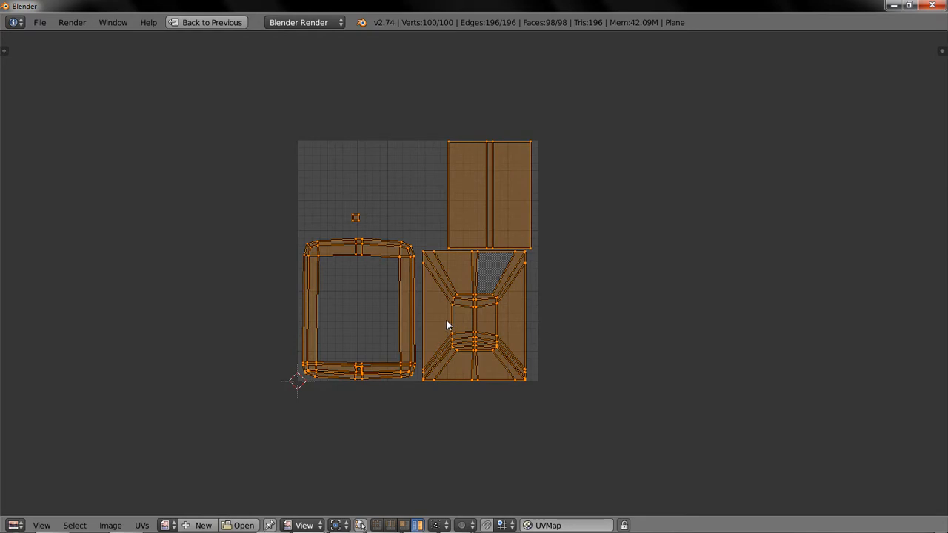
{"action": "left_click", "coordinate": [182, 526]}
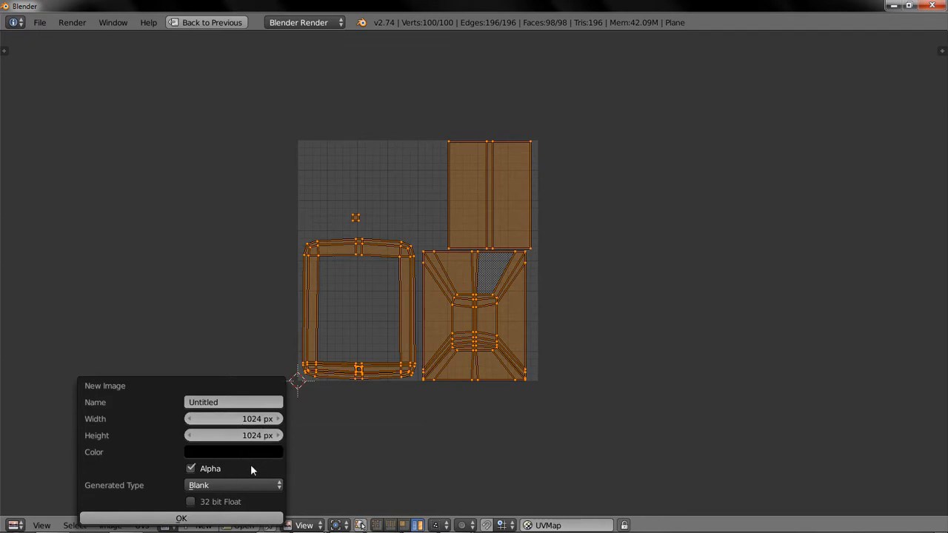
{"action": "left_click", "coordinate": [265, 397]}
{"action": "type", "text": "UV_MAP"}
{"action": "key", "text": "Return"}
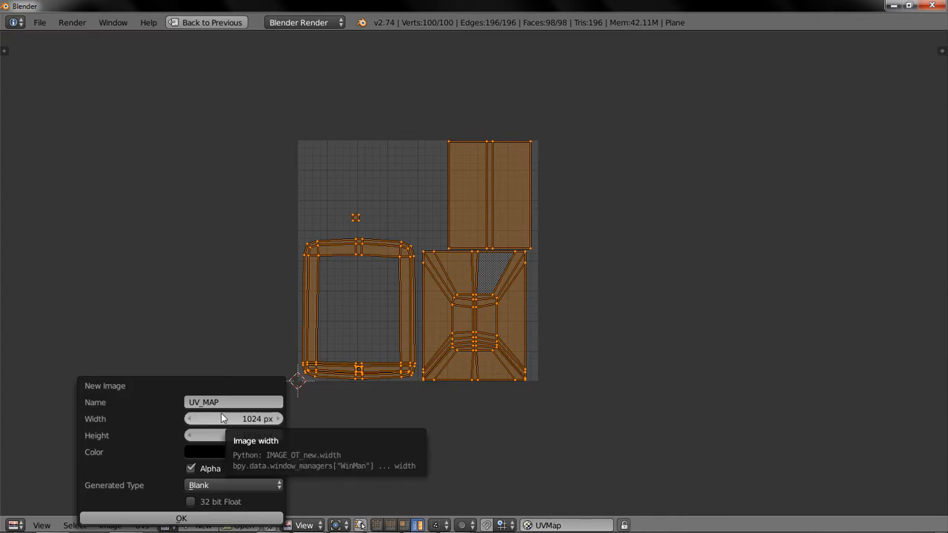
{"action": "left_click", "coordinate": [181, 520]}
{"action": "scroll", "coordinate": [318, 352], "scroll_direction": "down", "scroll_amount": 6}
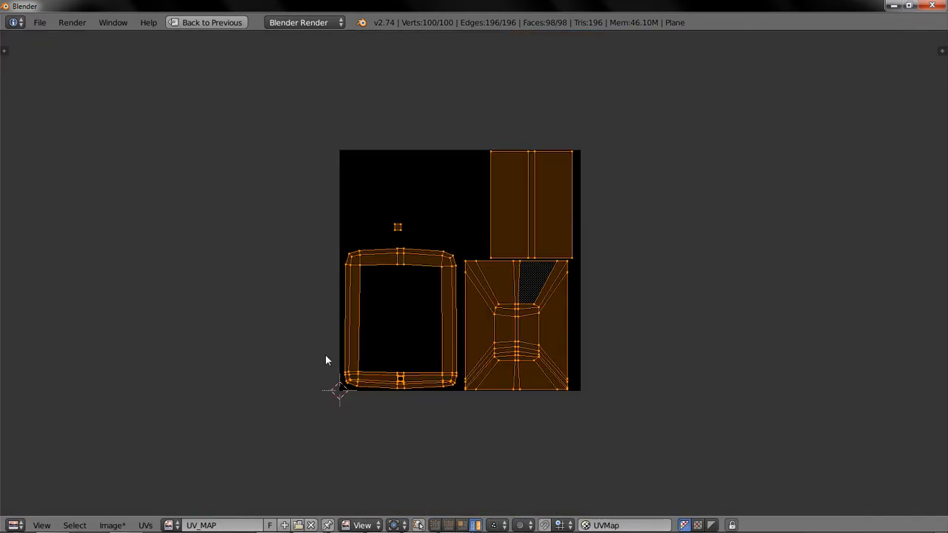
{"action": "scroll", "coordinate": [347, 330], "scroll_direction": "up", "scroll_amount": 1}
{"action": "scroll", "coordinate": [371, 305], "scroll_direction": "up", "scroll_amount": 2}
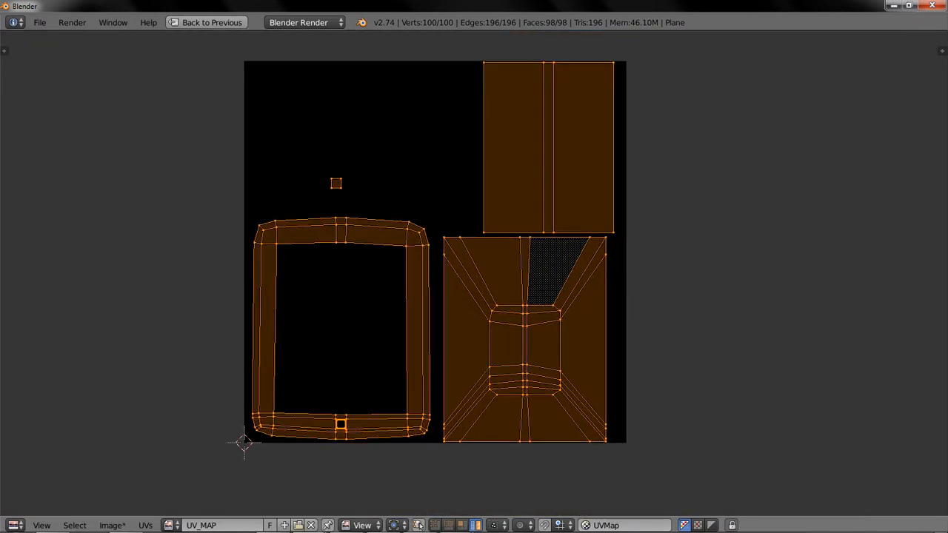
Export the UV layout as UV_MAP.png at 1024 × 1024 px with 0.25 fill opacity into the Advert_tutorial\Tutorial folder.
{"action": "left_click", "coordinate": [146, 525]}
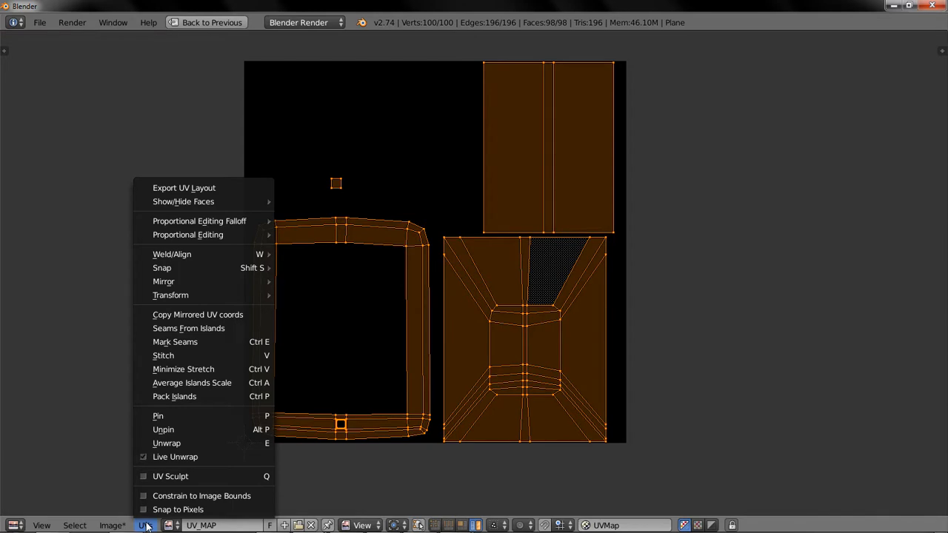
{"action": "left_click", "coordinate": [211, 188]}
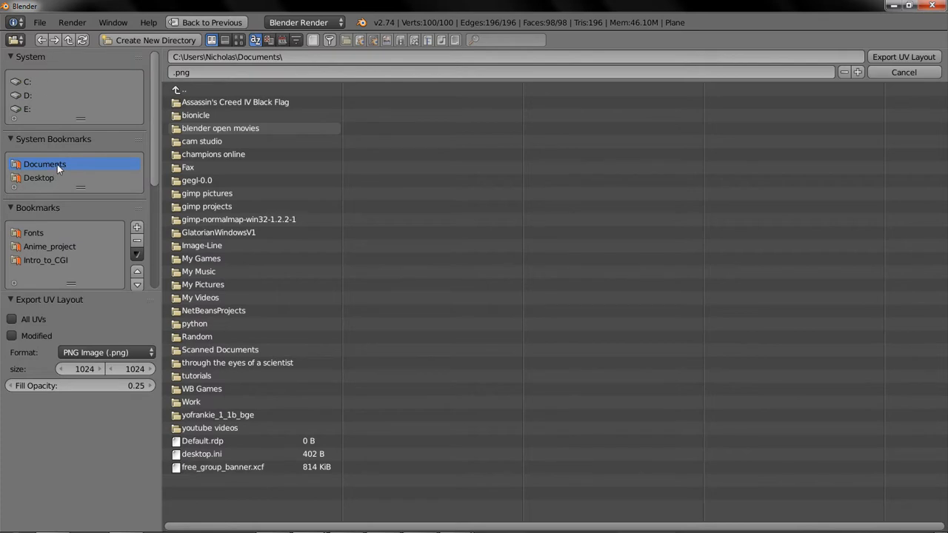
{"action": "left_click", "coordinate": [64, 260]}
{"action": "left_click", "coordinate": [233, 100]}
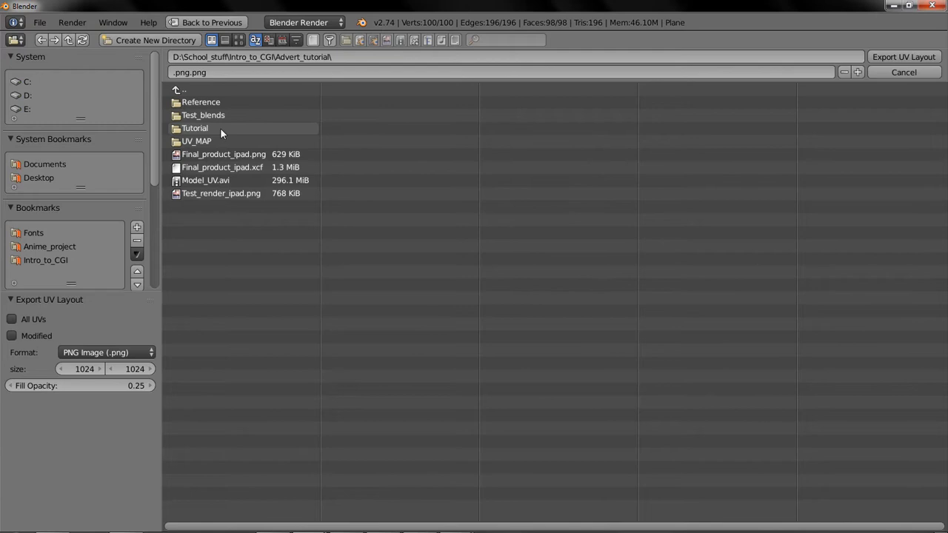
{"action": "left_click", "coordinate": [220, 128]}
{"action": "left_click", "coordinate": [205, 71]}
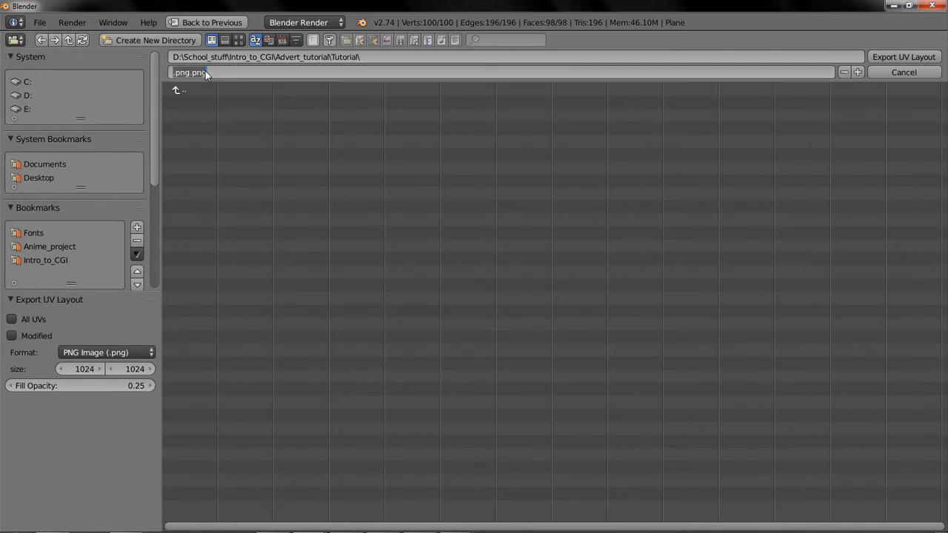
{"action": "type", "text": "UV_MAP"}
{"action": "key", "text": "Return"}
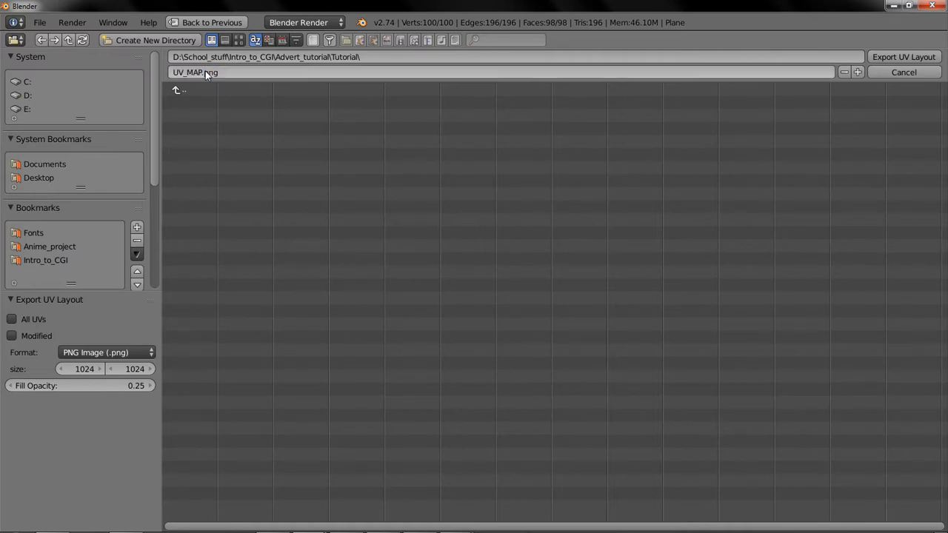
{"action": "key", "text": "Return"}
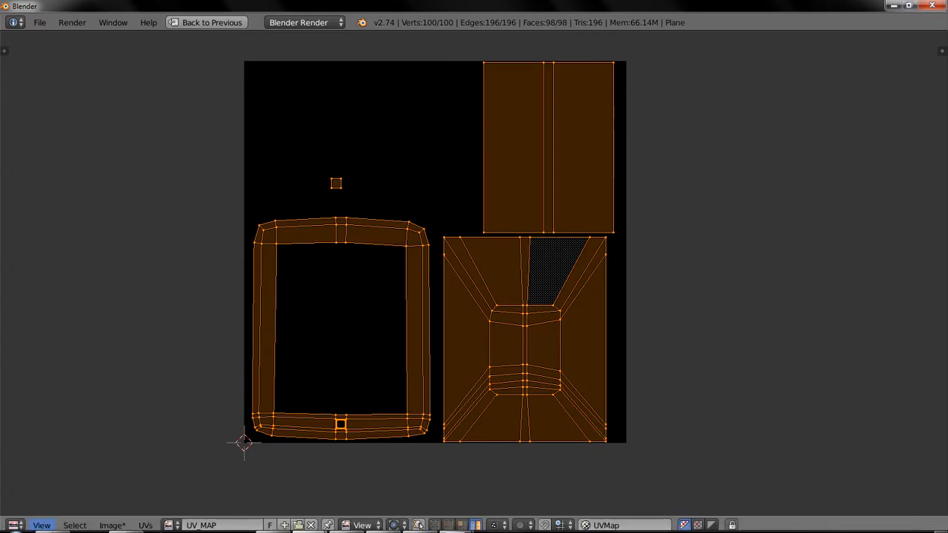
Preview the exported UV_MAP image from the Tutorial folder in Windows Photo Viewer and close the preview.
{"action": "left_click", "coordinate": [51, 522]}
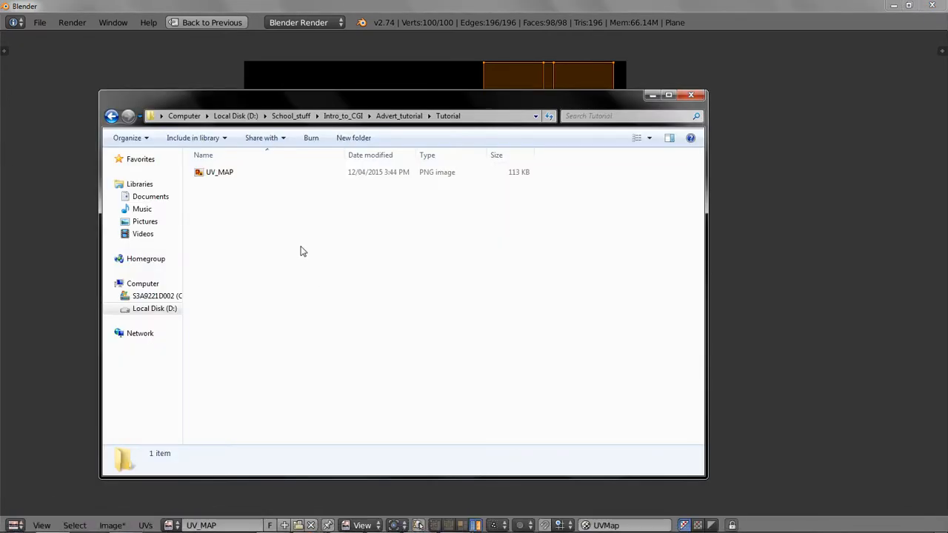
{"action": "double_click", "coordinate": [216, 172]}
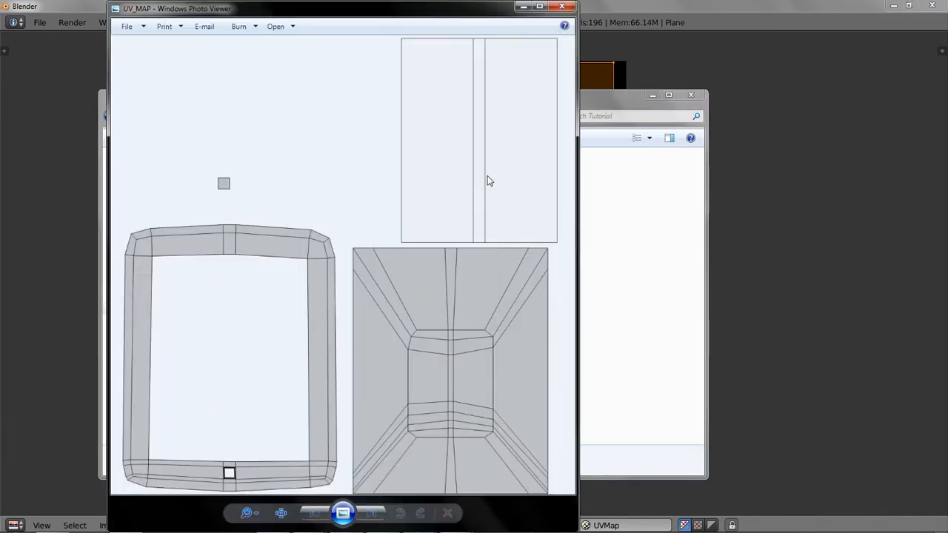
{"action": "left_click", "coordinate": [560, 6]}
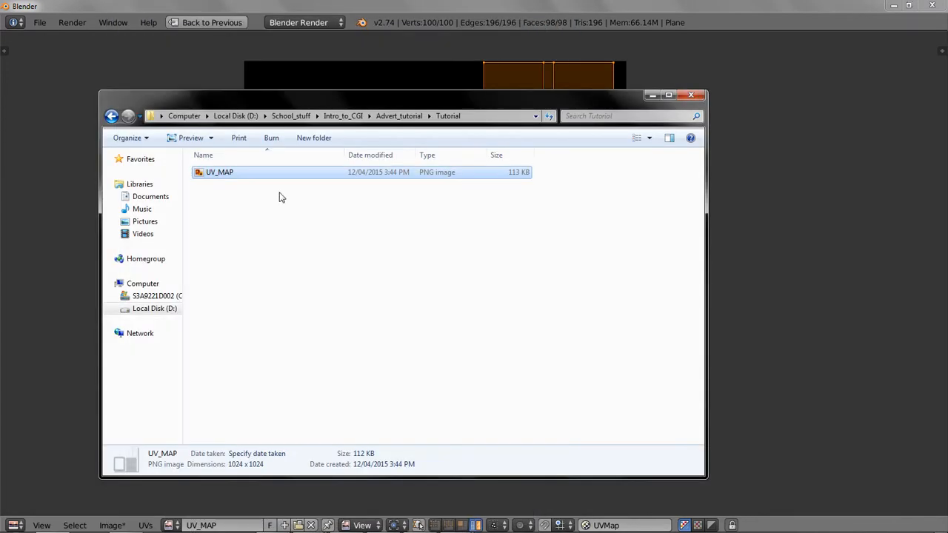
Open the exported UV_MAP image from the Tutorial folder in GIMP for editing.
{"action": "mouse_move", "coordinate": [299, 515]}
{"action": "left_click", "coordinate": [346, 522]}
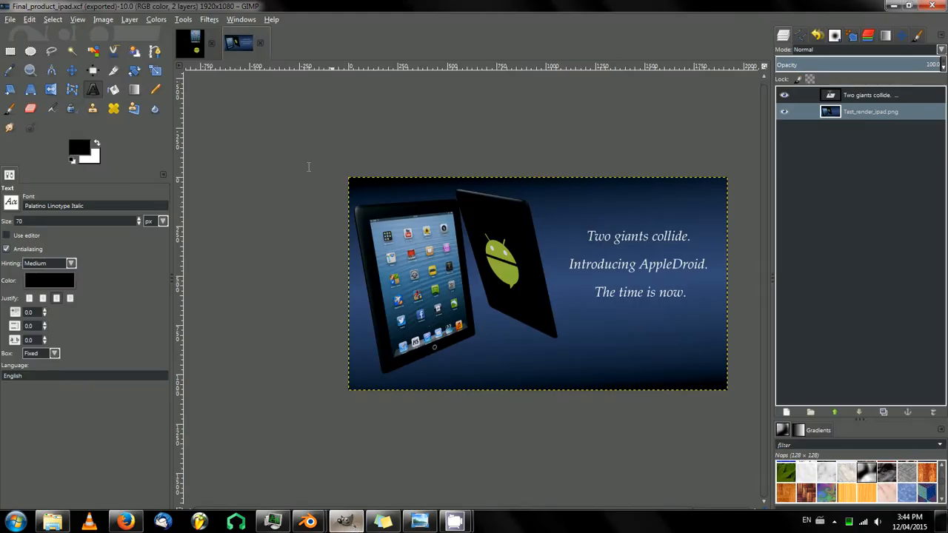
{"action": "left_click", "coordinate": [64, 526]}
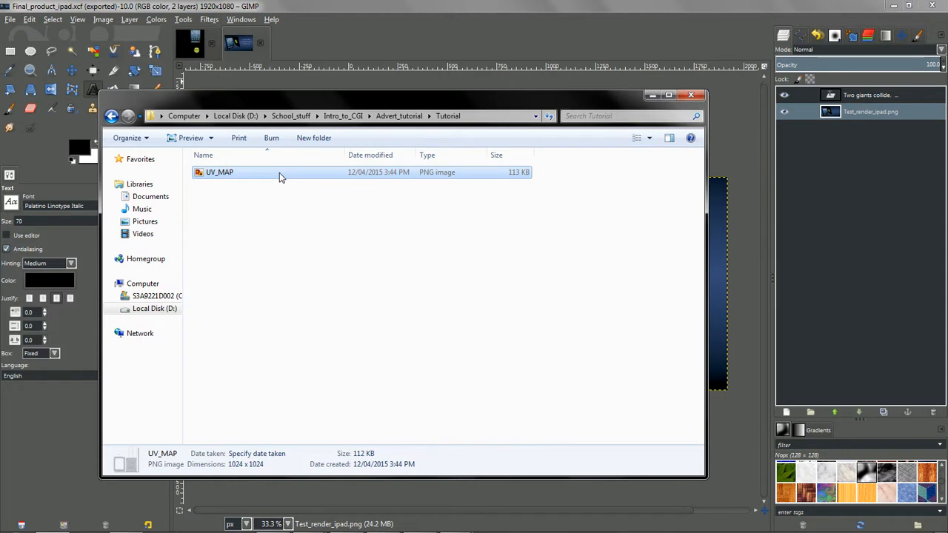
{"action": "right_click", "coordinate": [279, 175]}
{"action": "left_click", "coordinate": [244, 193]}
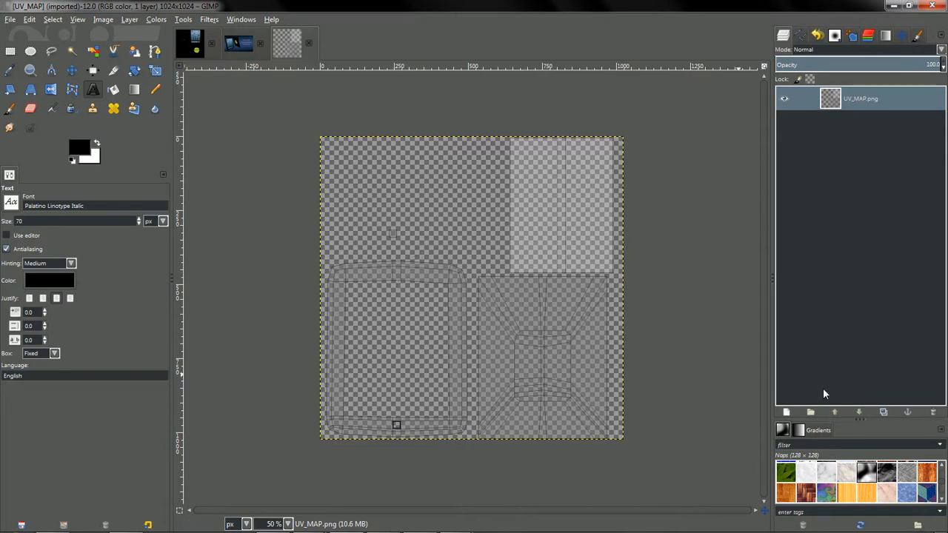
{"action": "key", "text": "plus"}
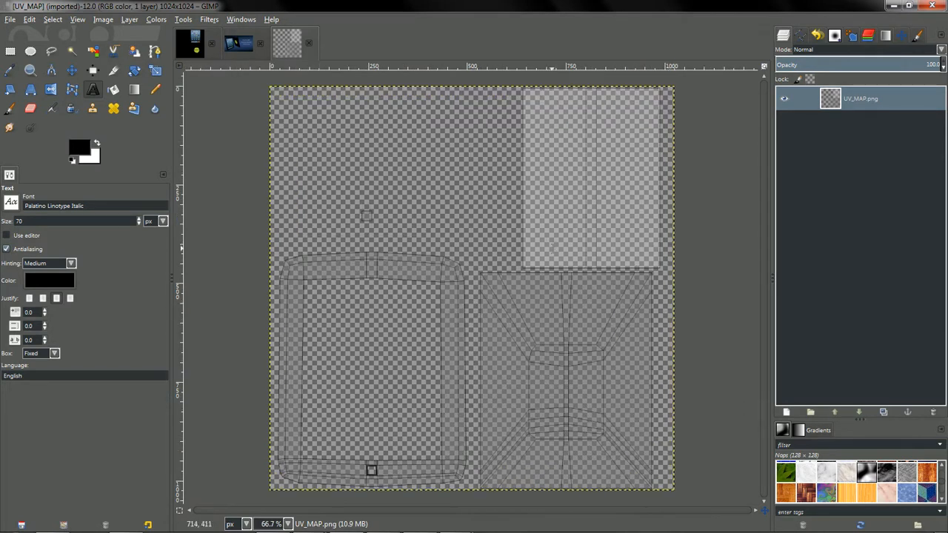
{"action": "mouse_move", "coordinate": [170, 512]}
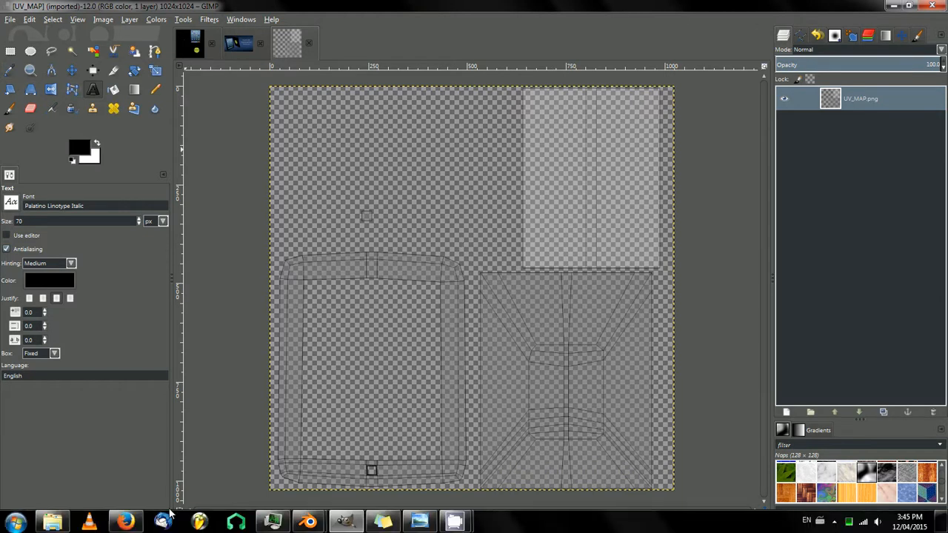
{"action": "left_click", "coordinate": [53, 522]}
{"action": "right_click", "coordinate": [356, 182]}
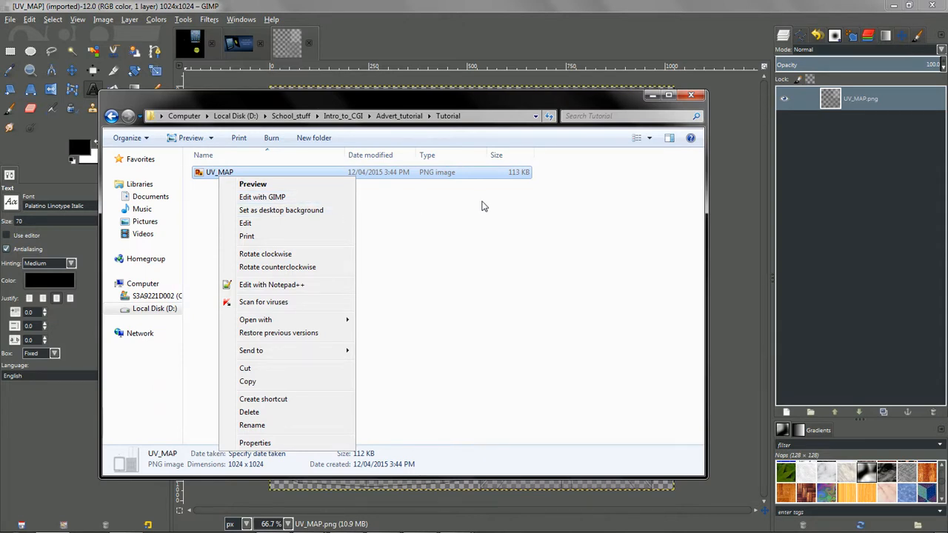
{"action": "left_click", "coordinate": [495, 6]}
{"action": "left_click", "coordinate": [10, 19]}
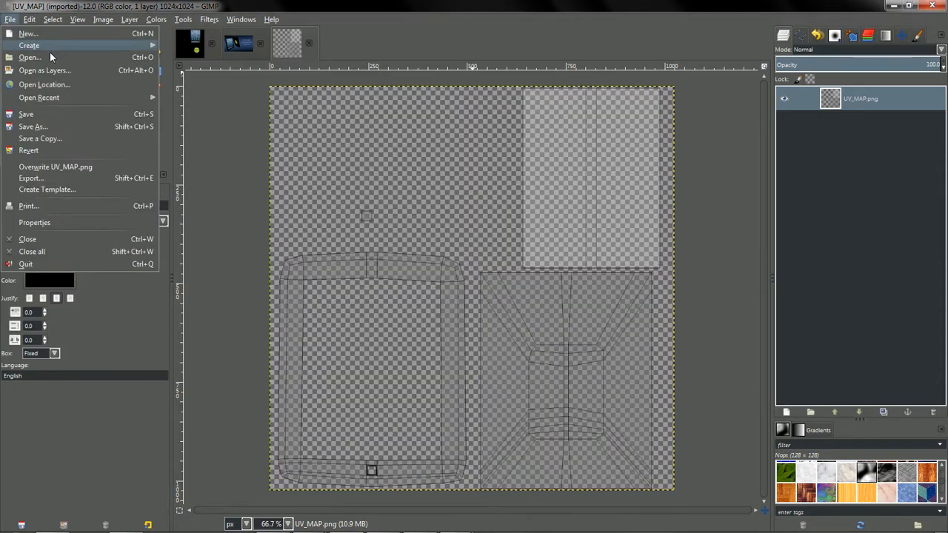
{"action": "left_click", "coordinate": [670, 3]}
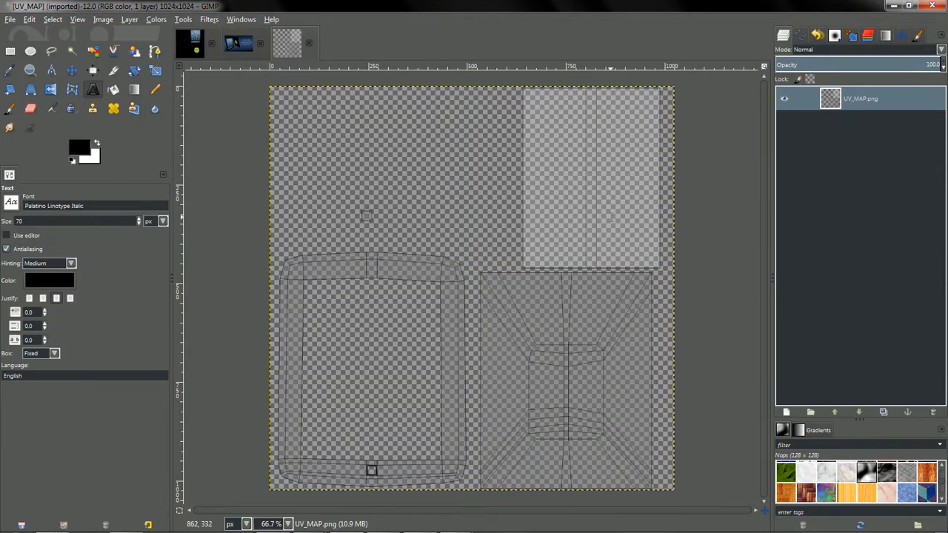
{"action": "left_click", "coordinate": [10, 20]}
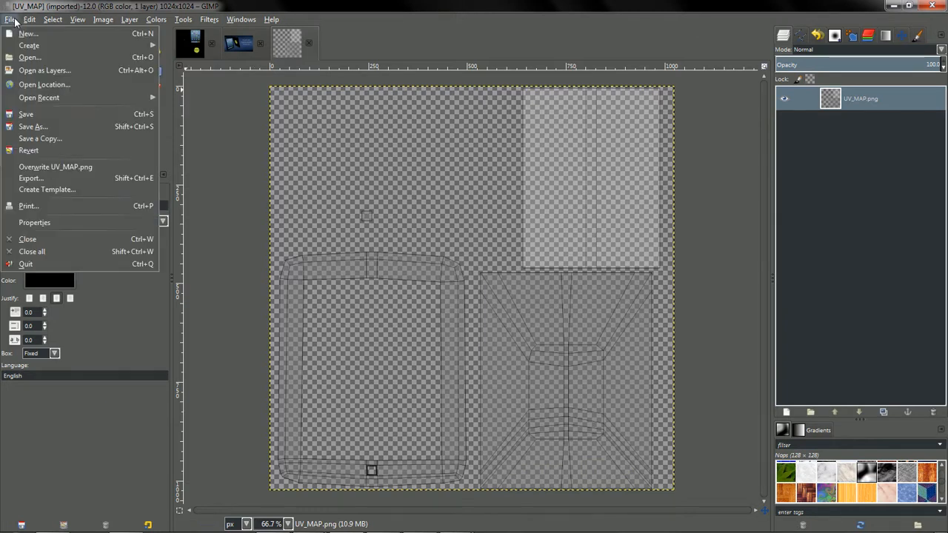
{"action": "left_click", "coordinate": [65, 70]}
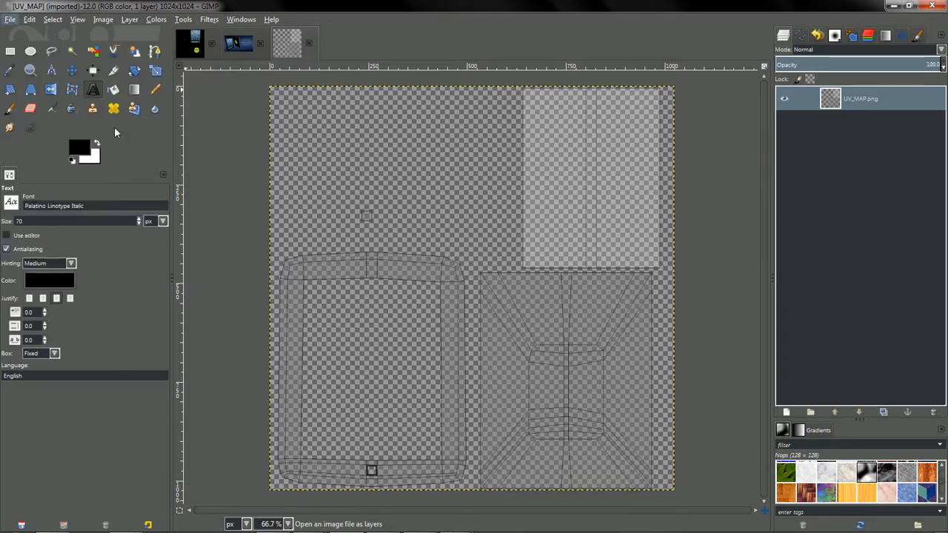
{"action": "left_click", "coordinate": [345, 55]}
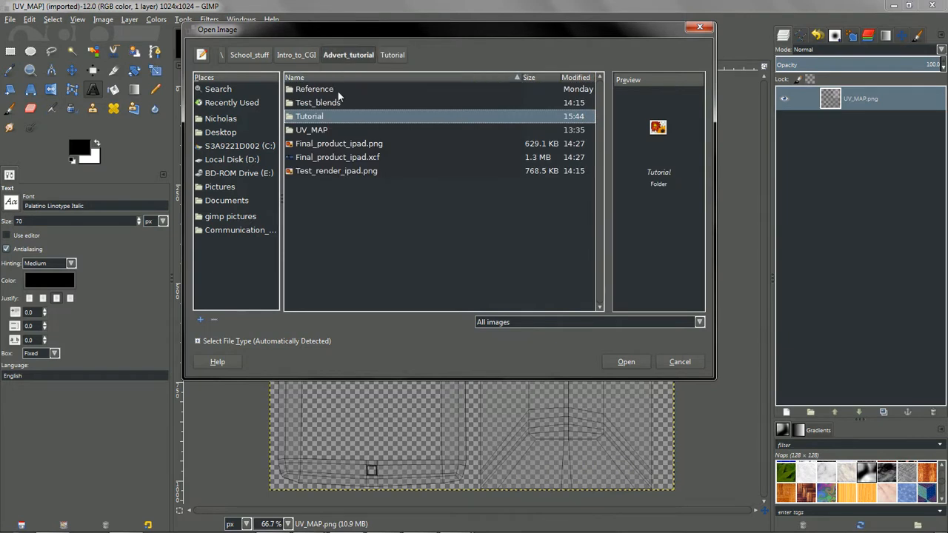
{"action": "double_click", "coordinate": [330, 130]}
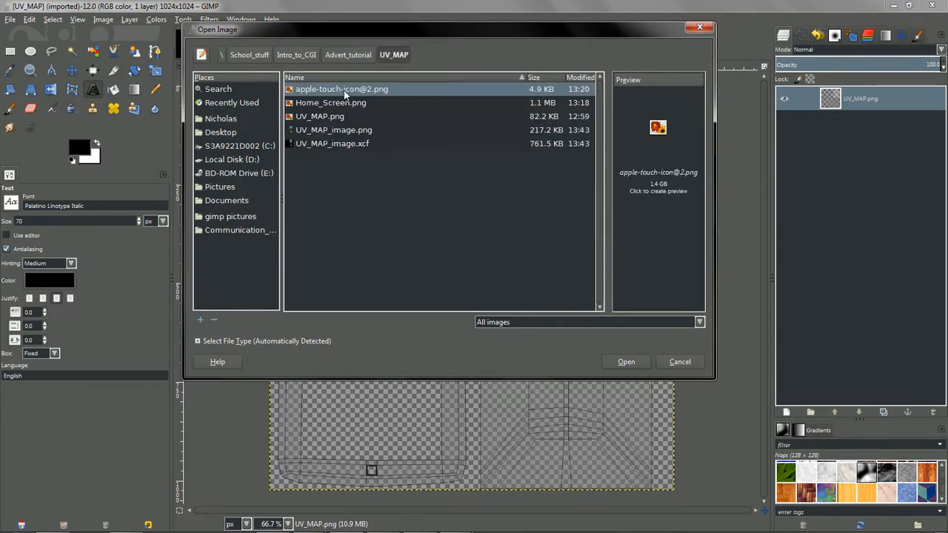
{"action": "left_click", "coordinate": [641, 139]}
{"action": "left_click", "coordinate": [365, 103]}
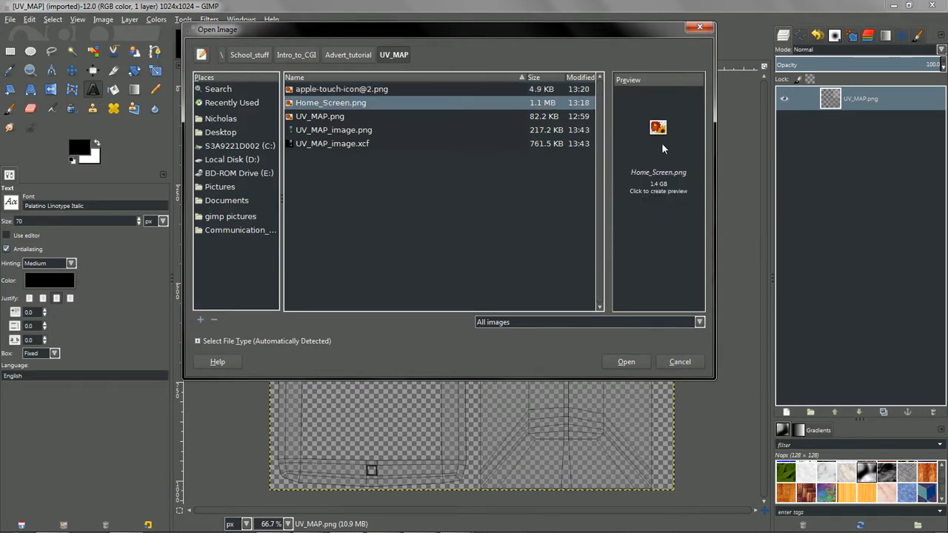
{"action": "left_click", "coordinate": [364, 90]}
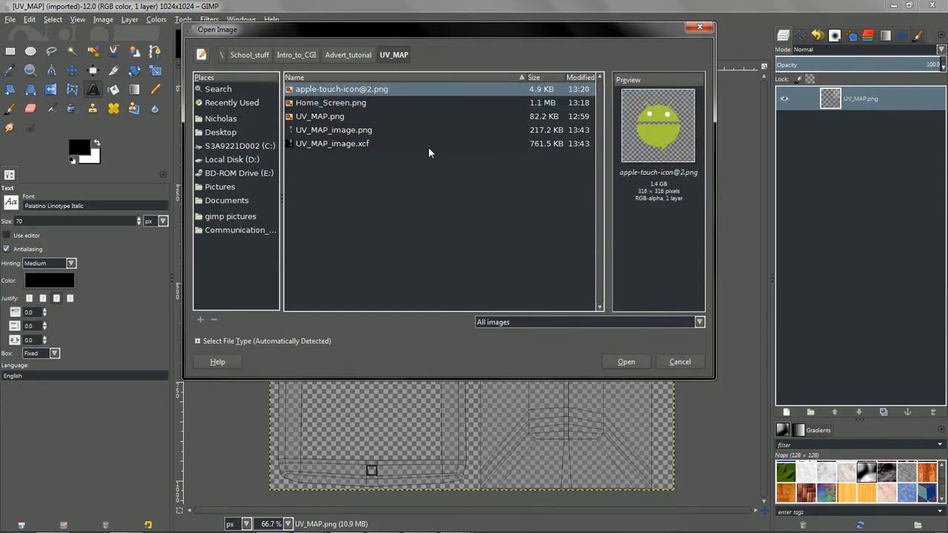
{"action": "left_click", "coordinate": [628, 362]}
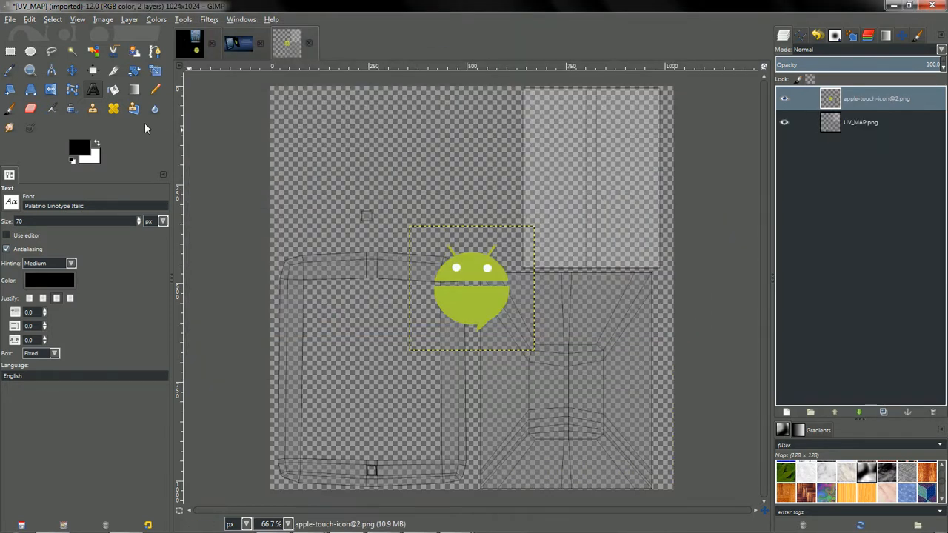
Move the green robot logo layer onto the centre of the back panel's UV island and check its alignment.
{"action": "left_click", "coordinate": [72, 70]}
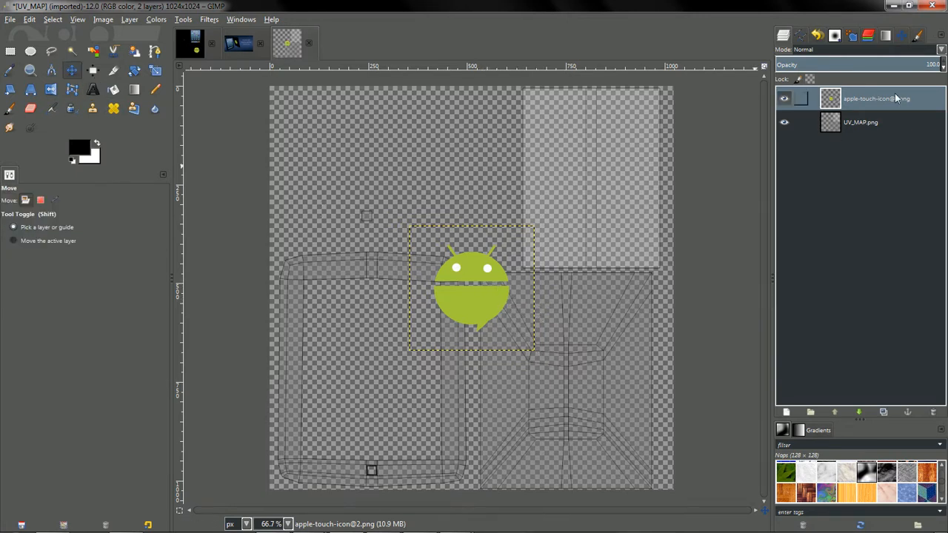
{"action": "left_click_drag", "start_coordinate": [455, 287], "coordinate": [546, 386]}
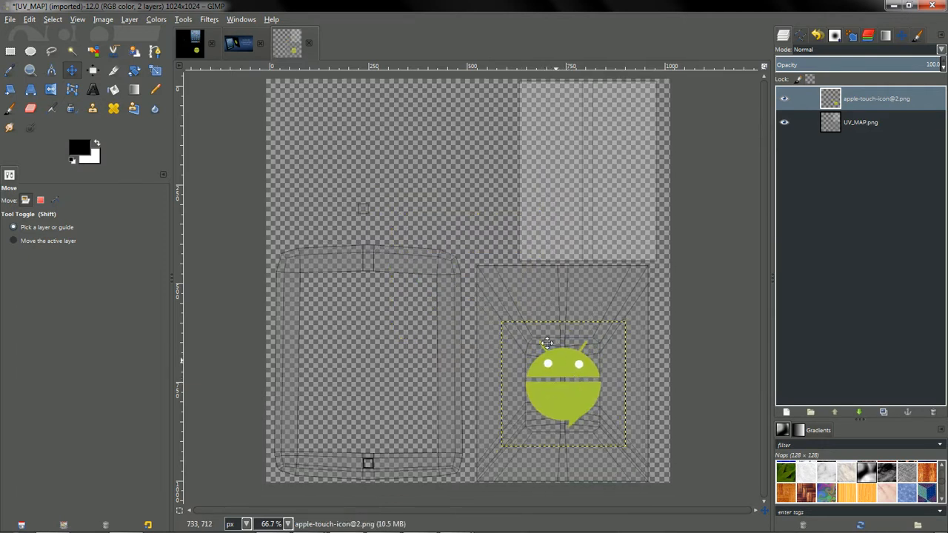
{"action": "scroll", "coordinate": [547, 343], "scroll_direction": "up", "scroll_amount": 3, "text": "ctrl"}
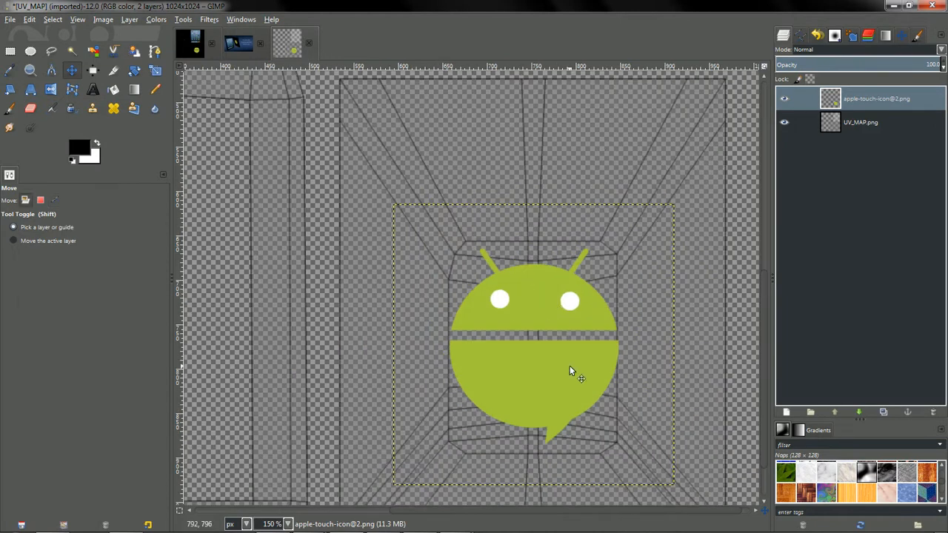
{"action": "scroll", "coordinate": [569, 365], "scroll_direction": "down", "scroll_amount": 3, "text": "ctrl"}
{"action": "scroll", "coordinate": [596, 324], "scroll_direction": "up", "scroll_amount": 1, "text": "ctrl"}
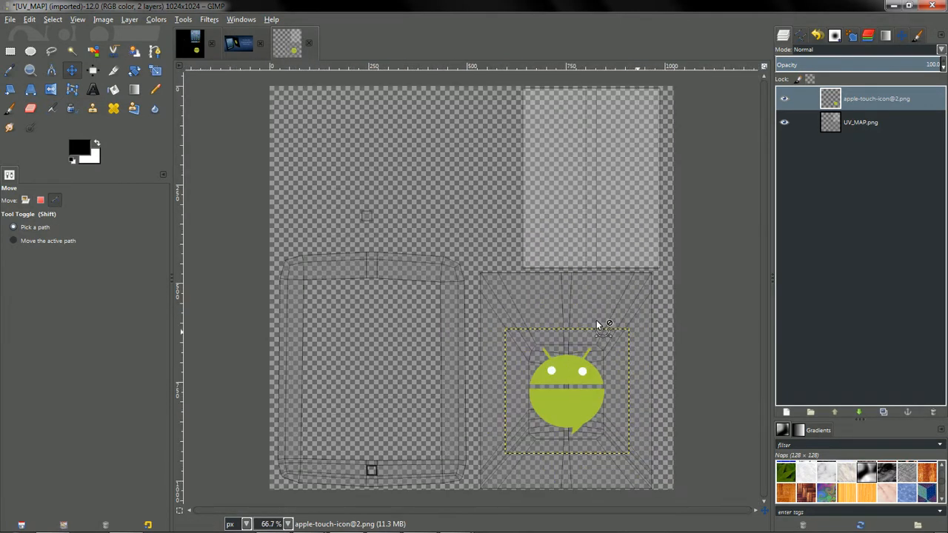
Add Home_Screen.png from the UV_MAP folder as a new layer above the logo layer.
{"action": "middle_click_drag", "start_coordinate": [564, 222], "coordinate": [535, 256]}
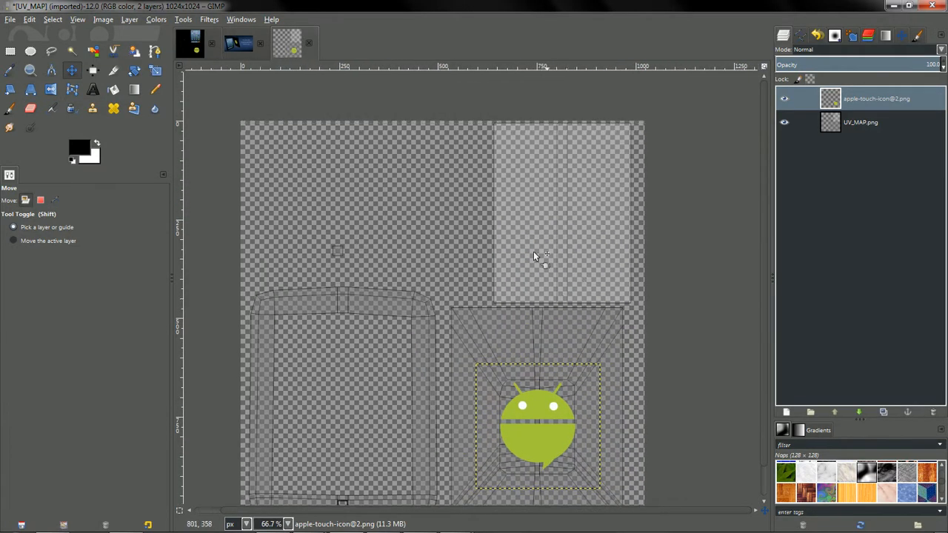
{"action": "scroll", "coordinate": [538, 221], "scroll_direction": "up", "scroll_amount": 1, "text": "ctrl"}
{"action": "middle_click_drag", "start_coordinate": [528, 212], "coordinate": [500, 230]}
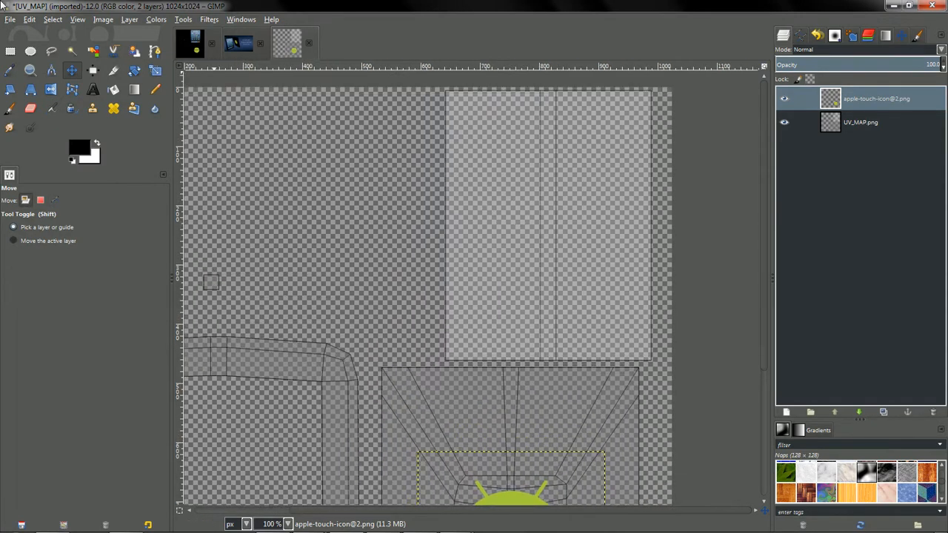
{"action": "left_click", "coordinate": [10, 19]}
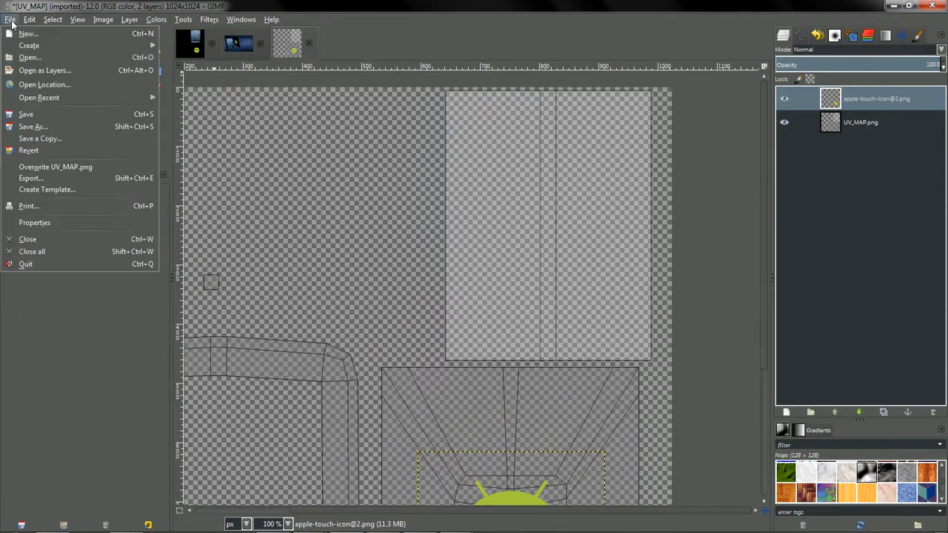
{"action": "left_click", "coordinate": [65, 77]}
{"action": "left_click", "coordinate": [339, 106]}
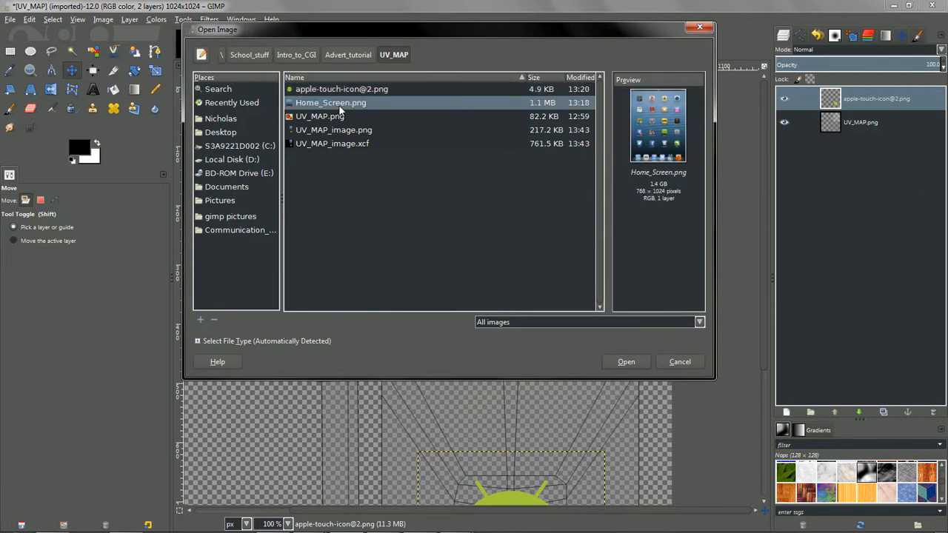
{"action": "left_click", "coordinate": [626, 361]}
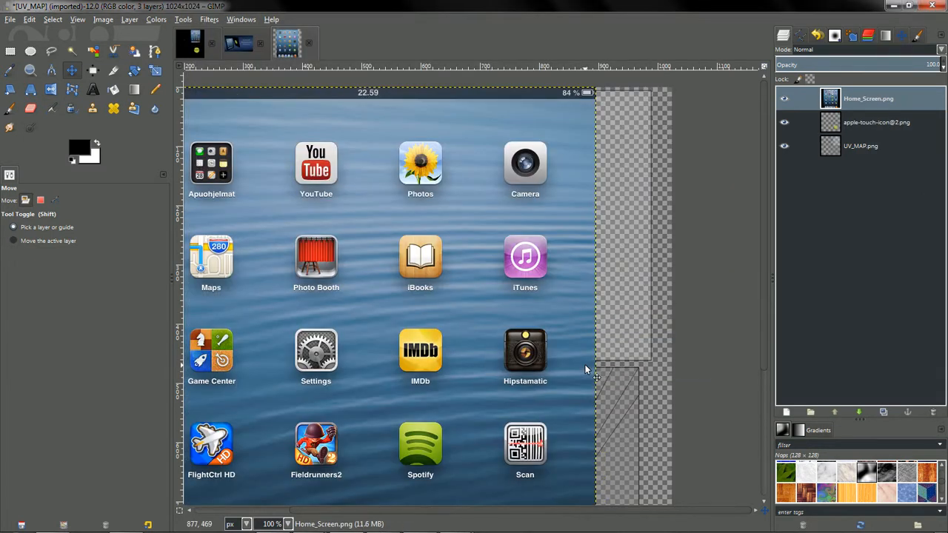
Lower the Home_Screen.png layer's opacity to 38.8 so the UV islands show through it.
{"action": "scroll", "coordinate": [585, 368], "scroll_direction": "down", "scroll_amount": 1, "text": "ctrl"}
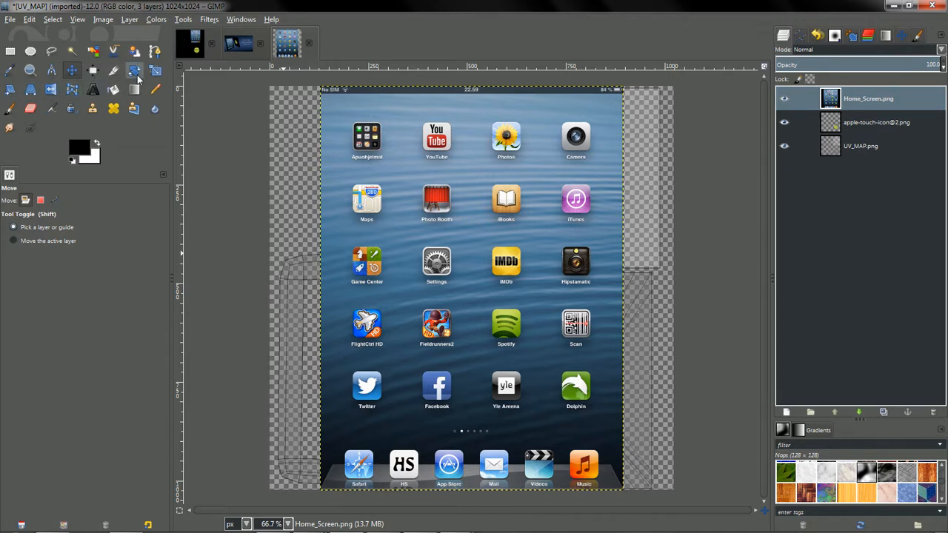
{"action": "left_click", "coordinate": [156, 72]}
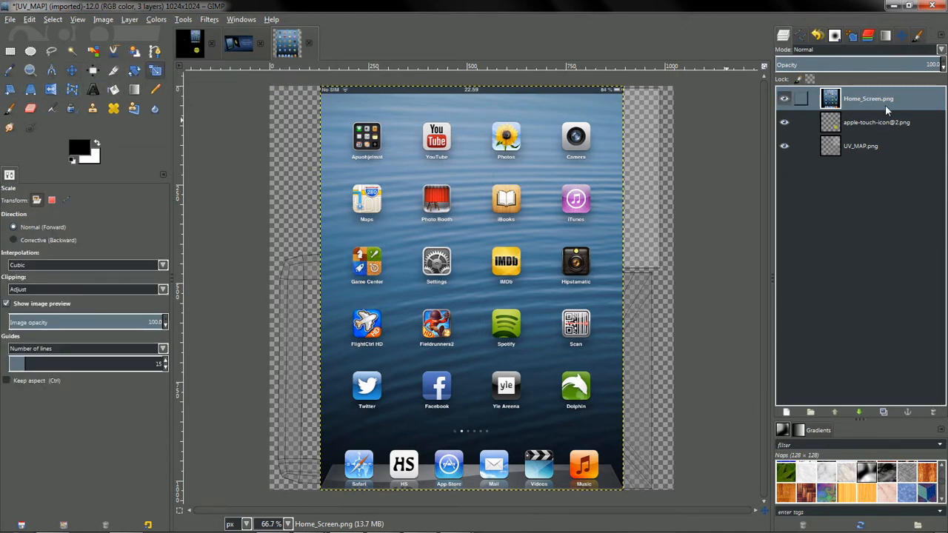
{"action": "left_click_drag", "start_coordinate": [896, 65], "coordinate": [838, 67]}
{"action": "key", "text": "1"}
Scale the Home_Screen.png layer proportionally down to 488 × 651 px.
{"action": "middle_click_drag", "start_coordinate": [662, 180], "coordinate": [622, 226]}
{"action": "scroll", "coordinate": [451, 223], "scroll_direction": "down", "scroll_amount": 1}
{"action": "scroll", "coordinate": [453, 228], "scroll_direction": "up", "scroll_amount": 3}
{"action": "scroll", "coordinate": [453, 228], "scroll_direction": "left", "scroll_amount": 4, "text": "shift"}
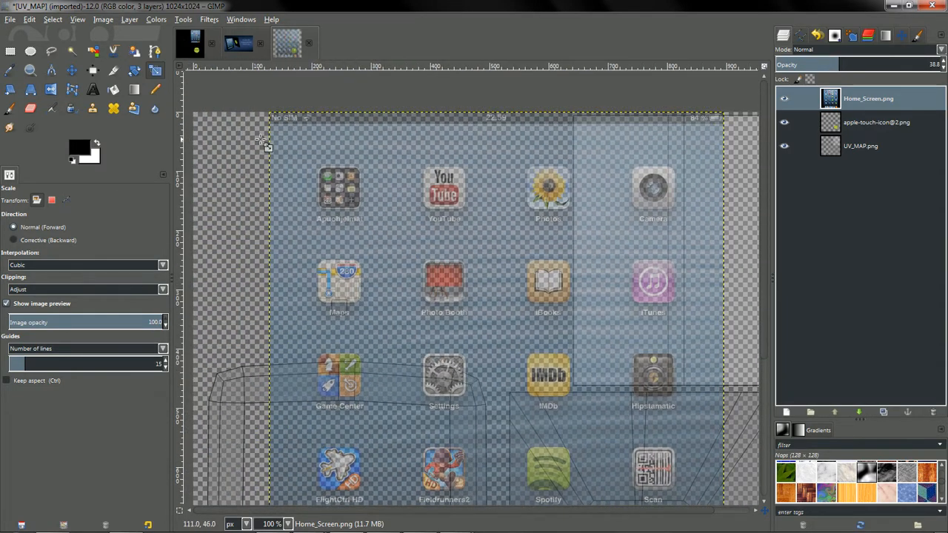
{"action": "left_click_drag", "start_coordinate": [271, 116], "coordinate": [508, 322]}
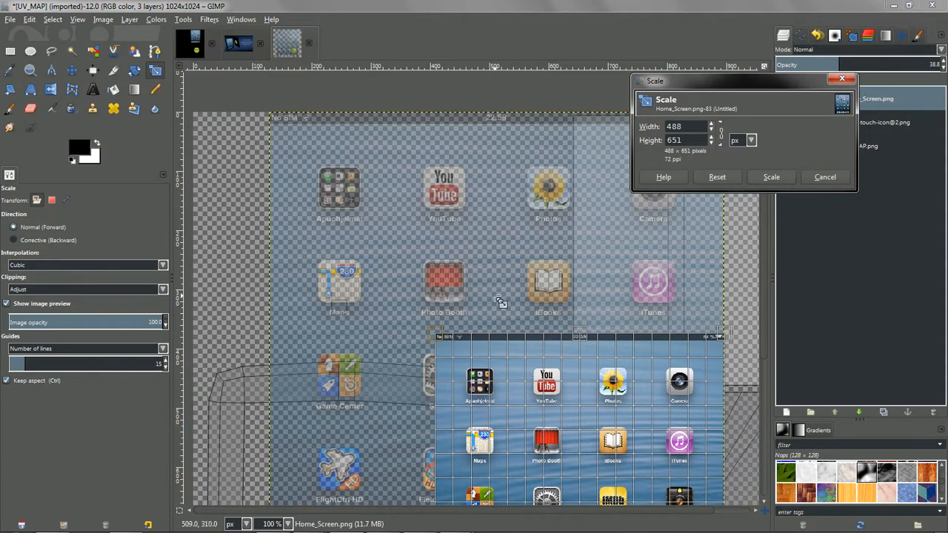
{"action": "left_click", "coordinate": [770, 176]}
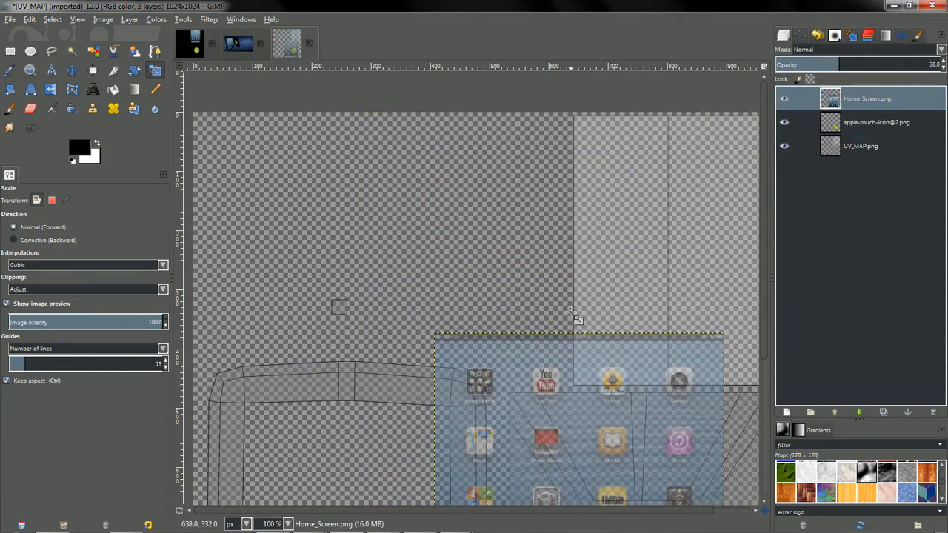
Move the Home_Screen.png layer over the tablet screen's UV island, aligning it with the island's left edge.
{"action": "scroll", "coordinate": [572, 319], "scroll_direction": "down", "scroll_amount": 3}
{"action": "scroll", "coordinate": [573, 319], "scroll_direction": "up", "scroll_amount": 2}
{"action": "scroll", "coordinate": [481, 303], "scroll_direction": "right", "scroll_amount": 3, "text": "shift"}
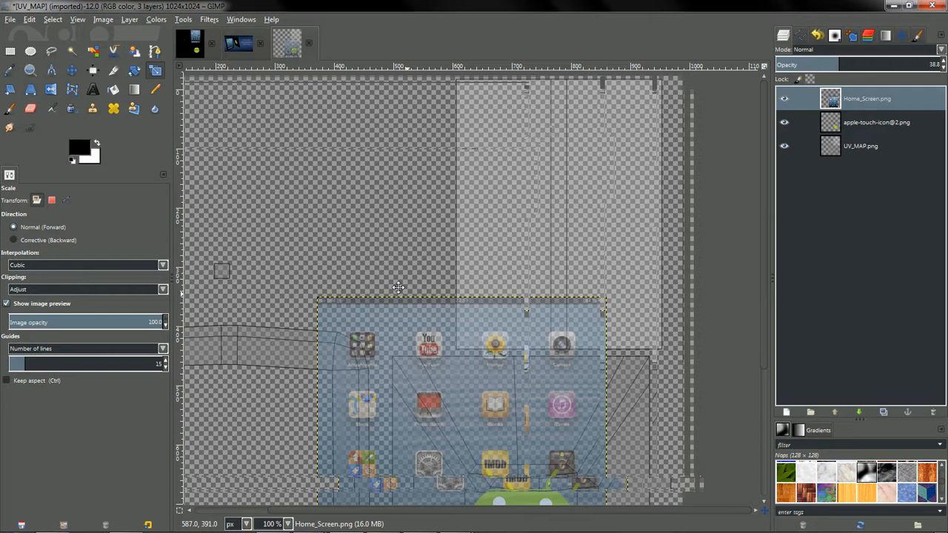
{"action": "scroll", "coordinate": [397, 287], "scroll_direction": "down", "scroll_amount": 1}
{"action": "scroll", "coordinate": [397, 287], "scroll_direction": "right", "scroll_amount": 2, "text": "shift"}
{"action": "key", "text": "m"}
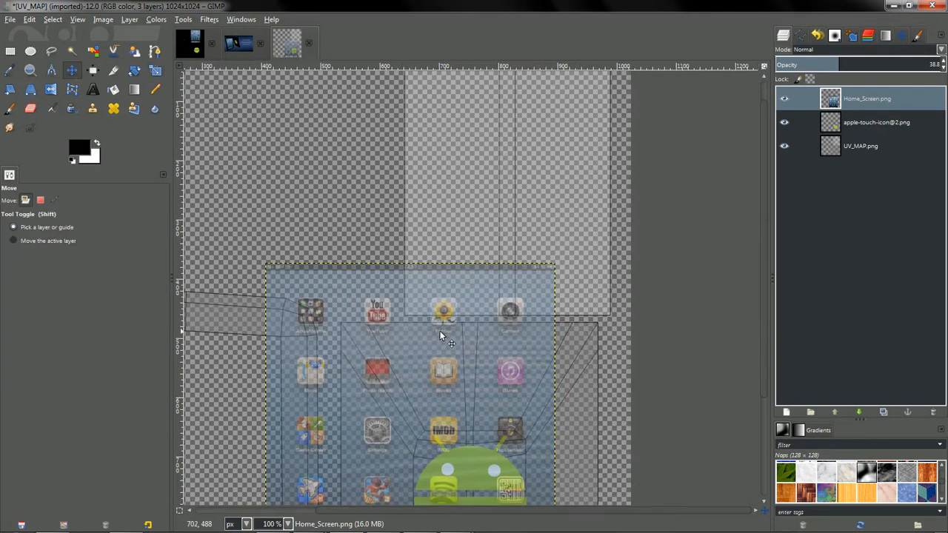
{"action": "left_click_drag", "start_coordinate": [412, 343], "coordinate": [532, 160]}
{"action": "scroll", "coordinate": [533, 162], "scroll_direction": "up", "scroll_amount": 1, "text": "ctrl"}
{"action": "scroll", "coordinate": [534, 173], "scroll_direction": "down", "scroll_amount": 2, "text": "ctrl"}
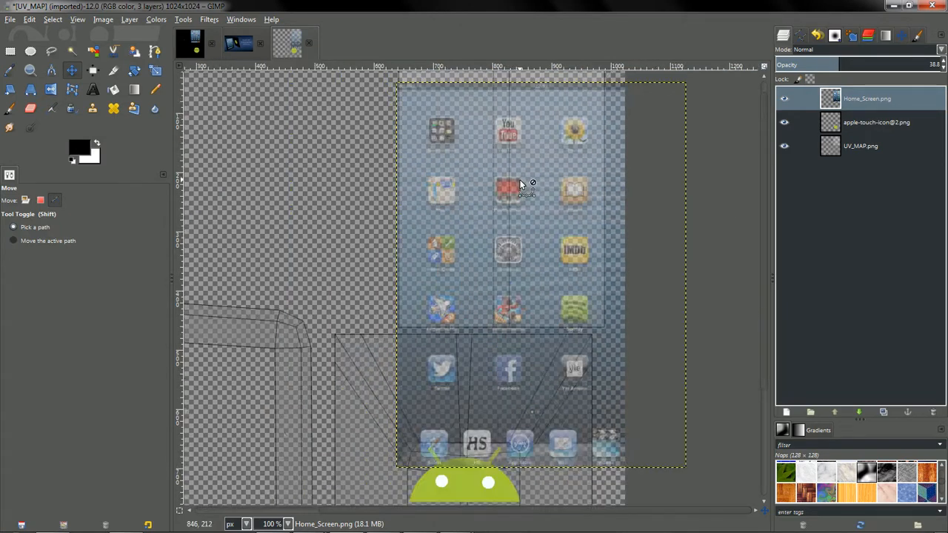
{"action": "scroll", "coordinate": [465, 270], "scroll_direction": "up", "scroll_amount": 1, "text": "ctrl"}
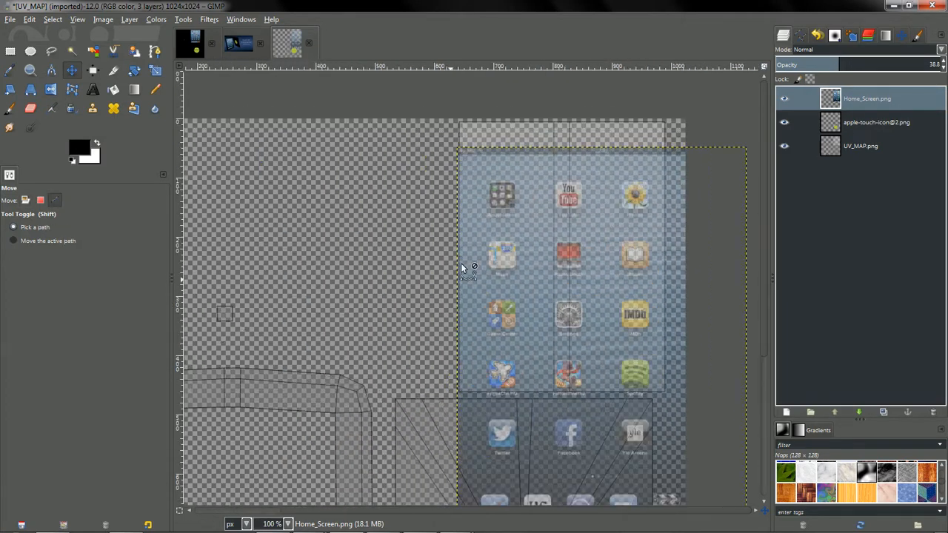
Scale the Home_Screen.png layer proportionally down to 360 × 479 px.
{"action": "left_click", "coordinate": [157, 70]}
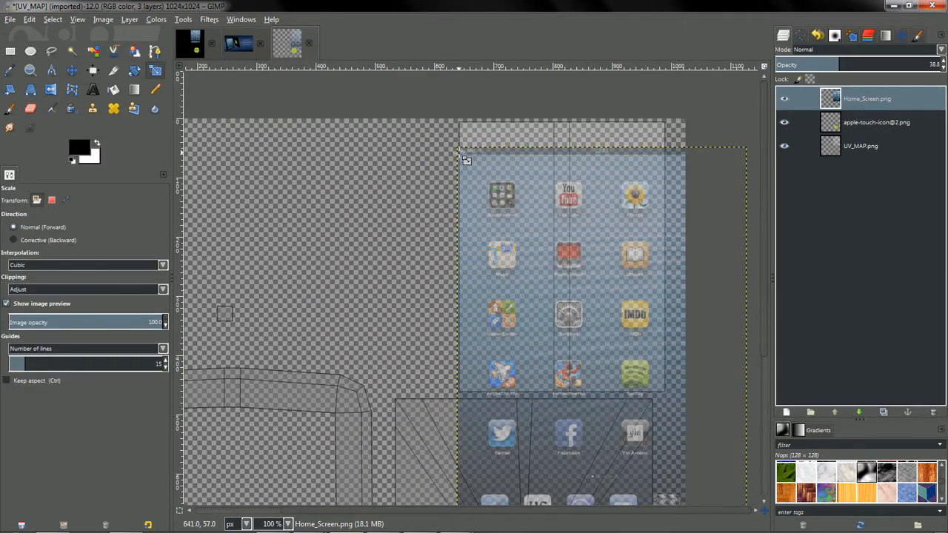
{"action": "left_click", "coordinate": [465, 159]}
{"action": "left_click_drag", "start_coordinate": [466, 160], "coordinate": [599, 260], "text": "ctrl"}
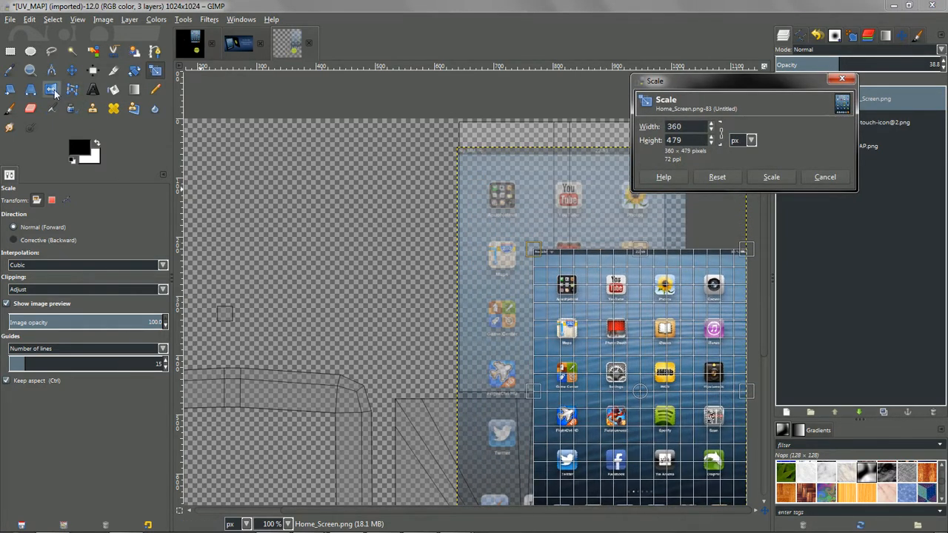
{"action": "left_click", "coordinate": [768, 178]}
Move the Home_Screen.png layer onto the screen's UV island so their top-left corners match, and check the overhang.
{"action": "left_click", "coordinate": [72, 72]}
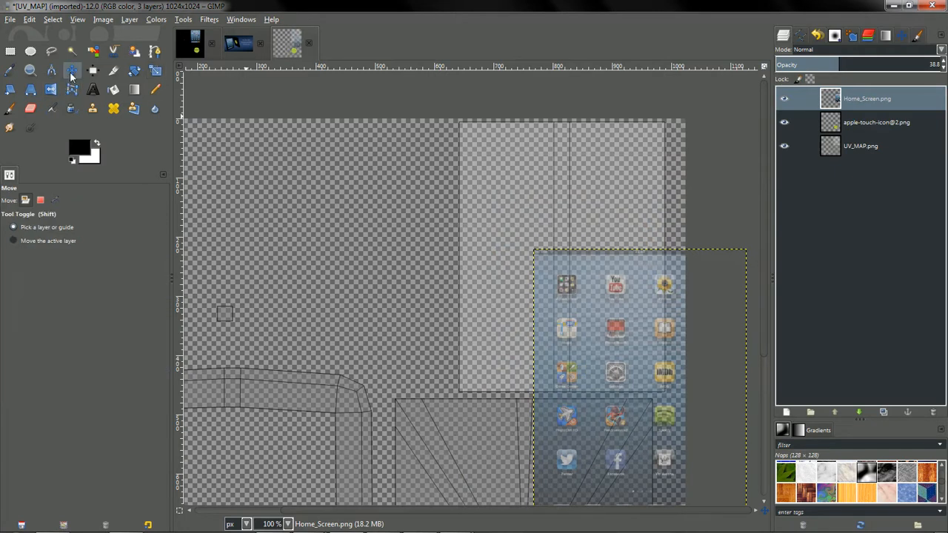
{"action": "left_click_drag", "start_coordinate": [627, 362], "coordinate": [553, 237]}
{"action": "scroll", "coordinate": [553, 237], "scroll_direction": "up", "scroll_amount": 4, "text": "ctrl"}
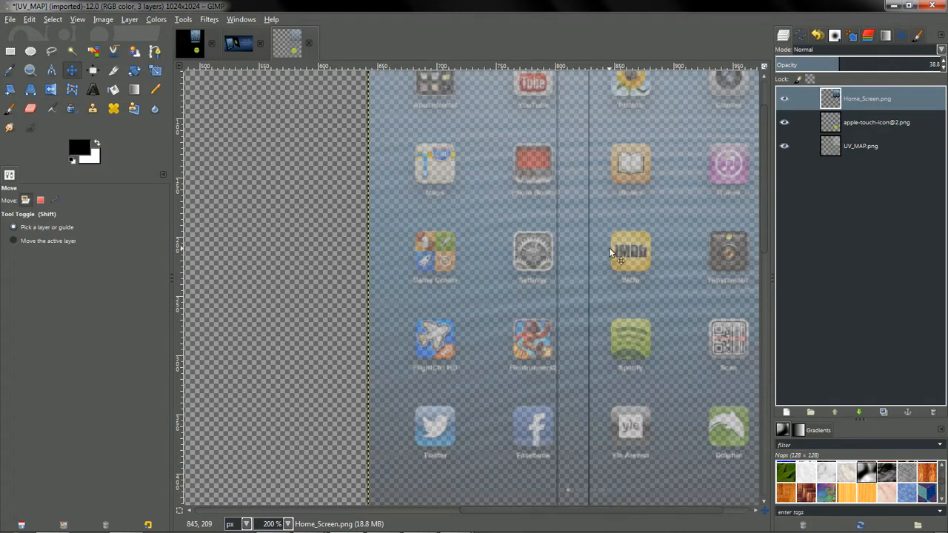
{"action": "scroll", "coordinate": [539, 283], "scroll_direction": "down", "scroll_amount": 1, "text": "ctrl"}
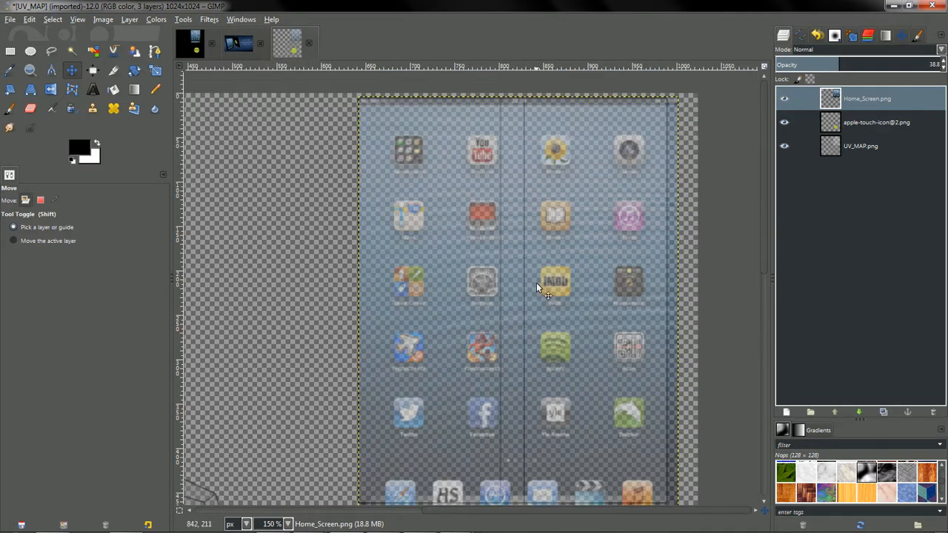
{"action": "scroll", "coordinate": [499, 231], "scroll_direction": "down", "scroll_amount": 1}
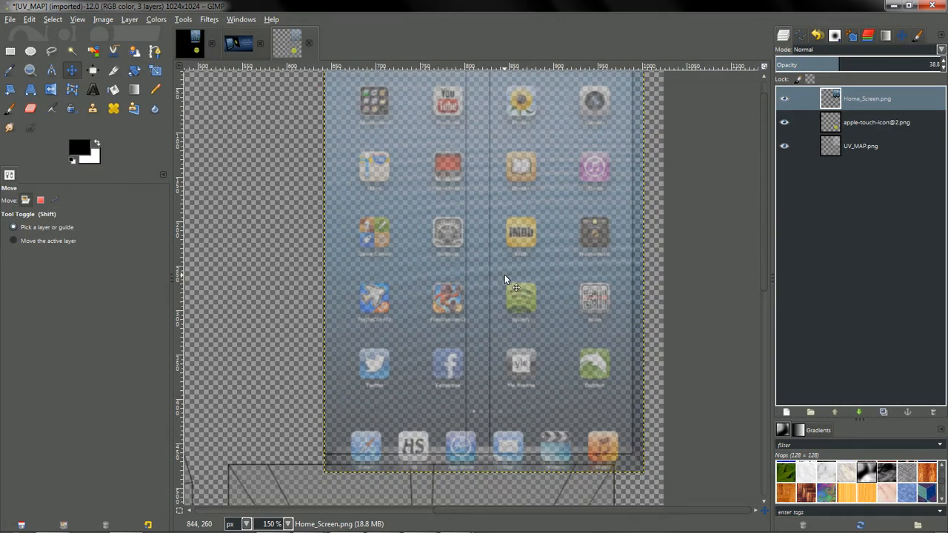
Scale the Home_Screen.png layer's width and height down to fit the right and bottom edges of the screen island.
{"action": "left_click", "coordinate": [155, 70]}
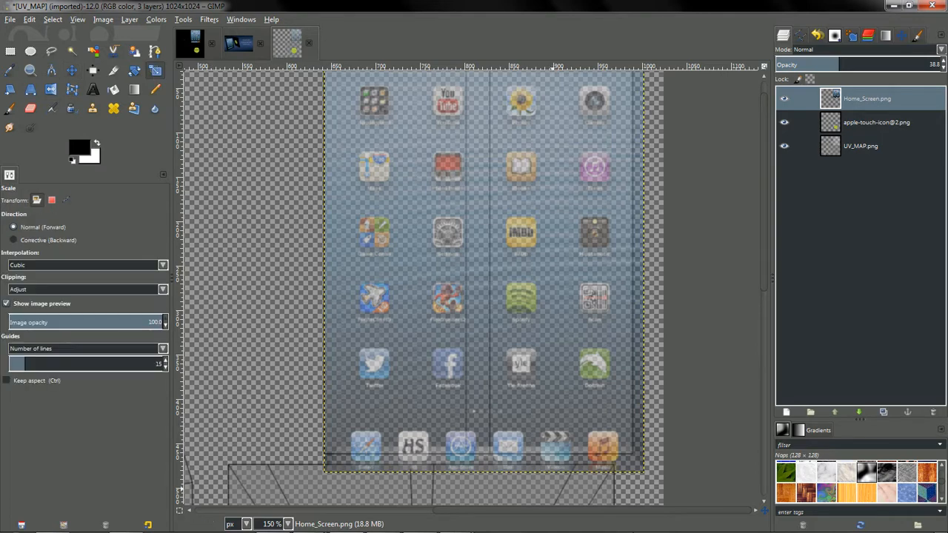
{"action": "mouse_move", "coordinate": [644, 471]}
{"action": "left_mouse_down"}
{"action": "mouse_move", "coordinate": [629, 447]}
{"action": "mouse_move", "coordinate": [656, 461]}
{"action": "left_mouse_up"}
{"action": "left_click", "coordinate": [771, 177]}
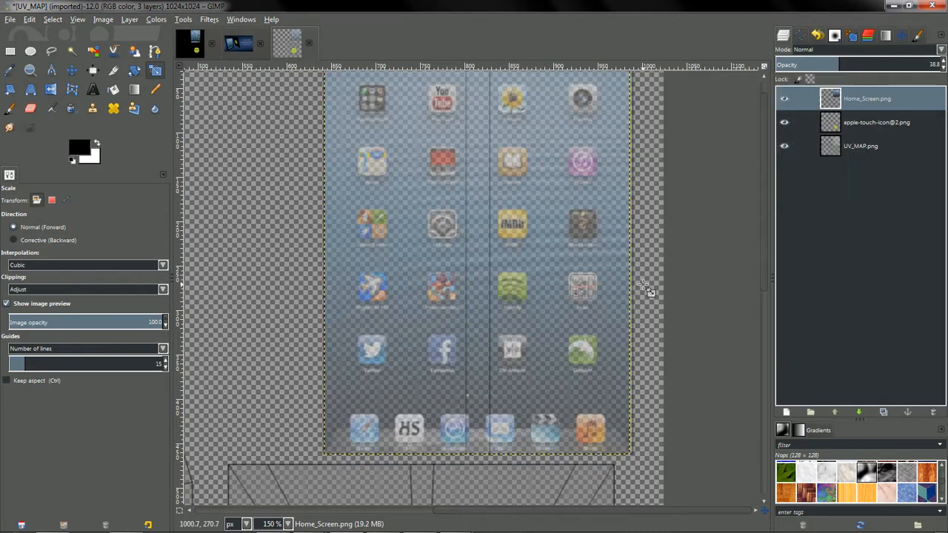
Fine-tune the Home_Screen.png layer's position over the screen island and check its fit across the whole UV map.
{"action": "scroll", "coordinate": [644, 288], "scroll_direction": "down", "scroll_amount": 3}
{"action": "scroll", "coordinate": [615, 229], "scroll_direction": "up", "scroll_amount": 6}
{"action": "scroll", "coordinate": [615, 230], "scroll_direction": "left", "scroll_amount": 1}
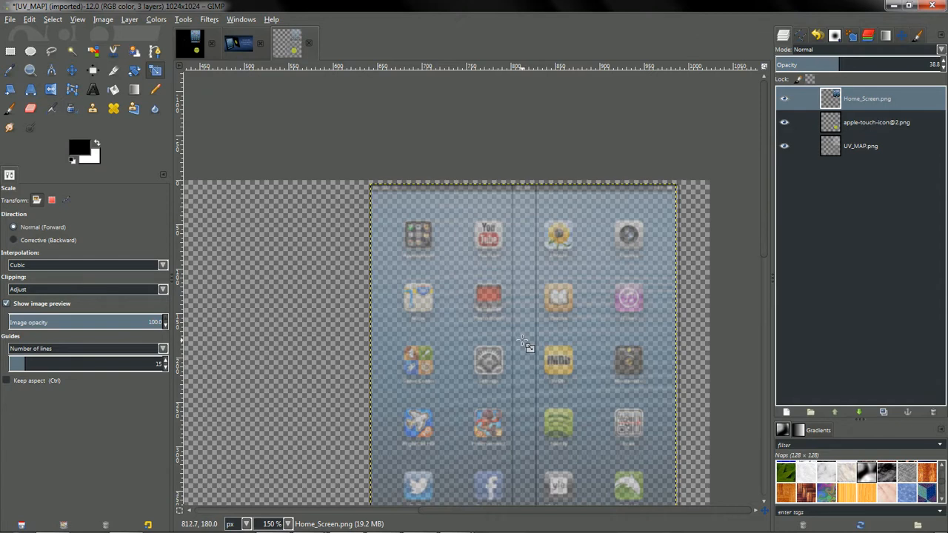
{"action": "key", "text": "m"}
{"action": "left_click_drag", "start_coordinate": [527, 329], "coordinate": [529, 344]}
{"action": "scroll", "coordinate": [531, 342], "scroll_direction": "down", "scroll_amount": 1}
{"action": "scroll", "coordinate": [531, 348], "scroll_direction": "down", "scroll_amount": 2}
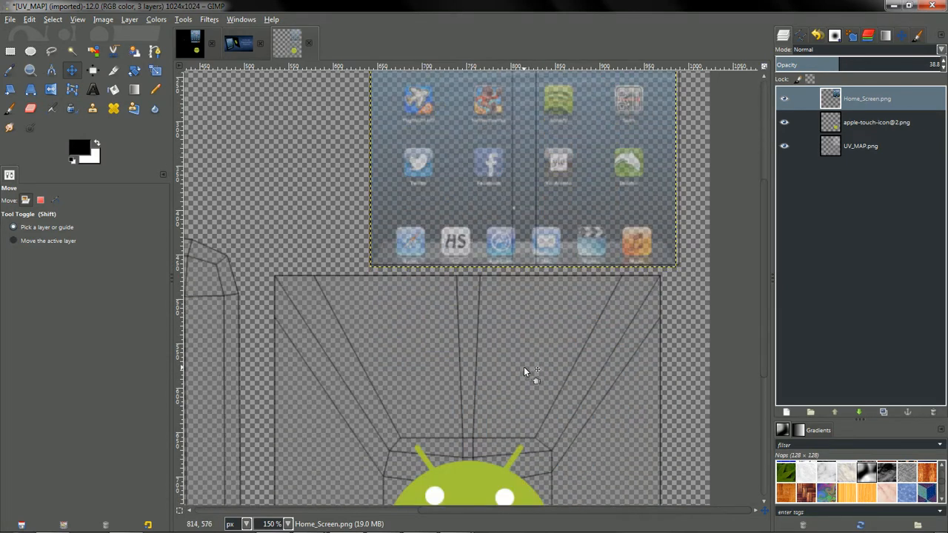
{"action": "scroll", "coordinate": [523, 366], "scroll_direction": "down", "scroll_amount": 1, "text": "ctrl"}
{"action": "scroll", "coordinate": [525, 375], "scroll_direction": "down", "scroll_amount": 1, "text": "ctrl"}
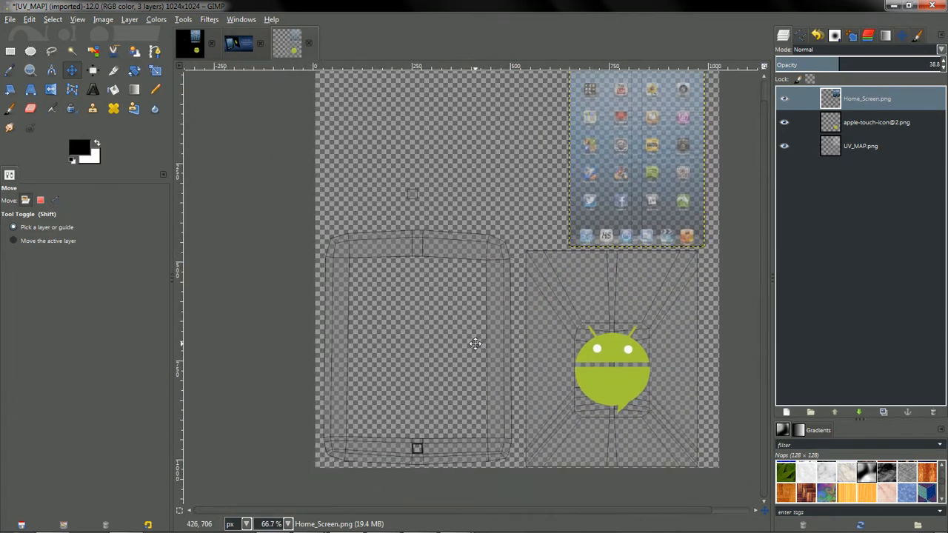
{"action": "middle_click_drag", "start_coordinate": [512, 420], "coordinate": [474, 355]}
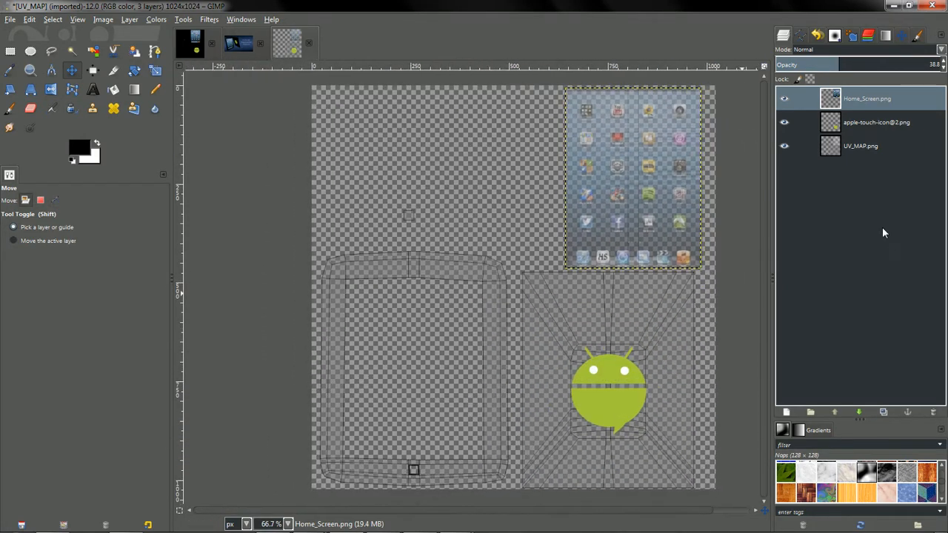
Add a new 1024 × 1024 px layer named Circle with transparent fill on top of the layer stack.
{"action": "right_click", "coordinate": [853, 194]}
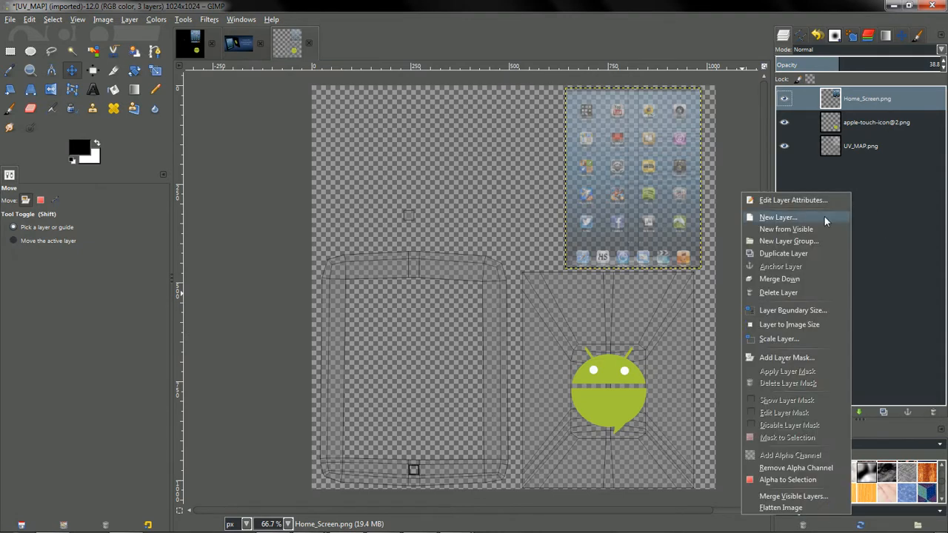
{"action": "left_click", "coordinate": [777, 217]}
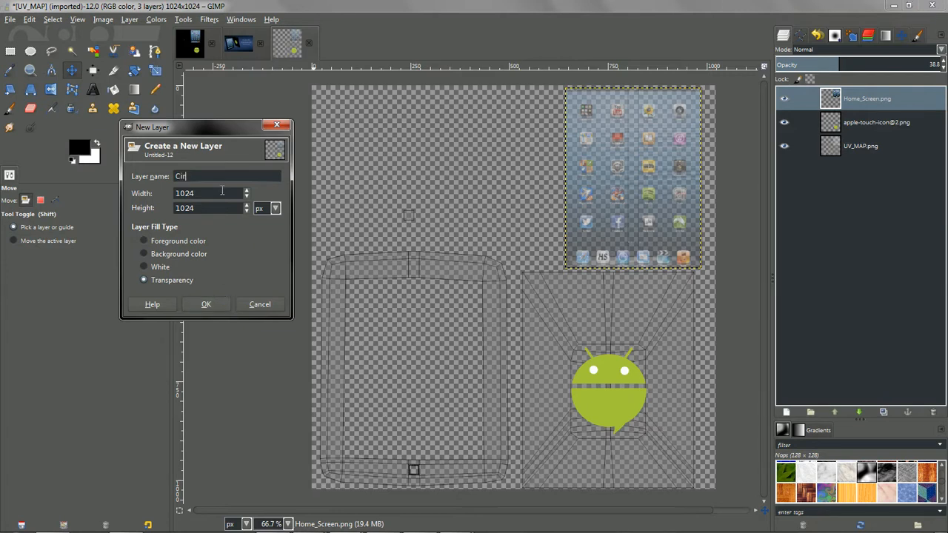
{"action": "key", "text": "Return"}
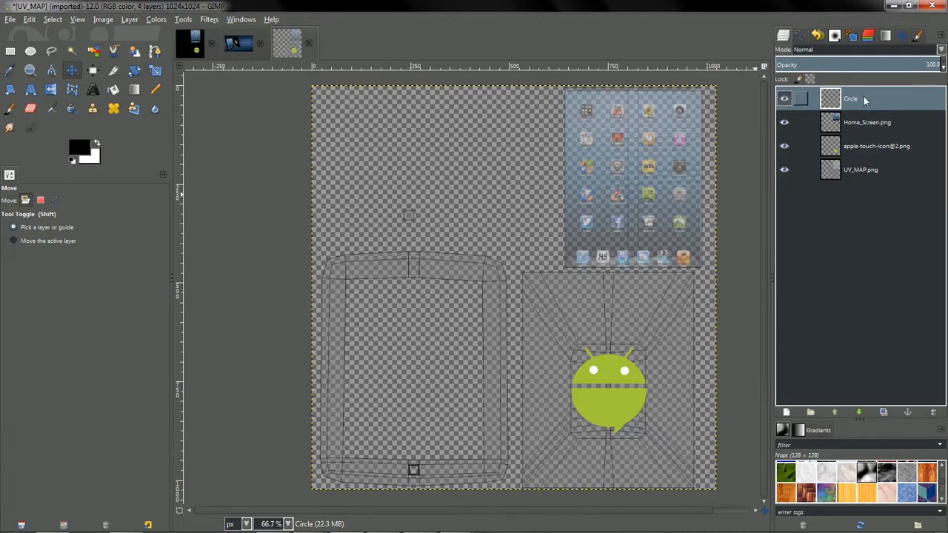
Draw an elliptical selection about 21 × 20 px, expanded from the centre, inside the small square UV island above the frame.
{"action": "scroll", "coordinate": [407, 259], "scroll_direction": "up", "scroll_amount": 3, "text": "ctrl"}
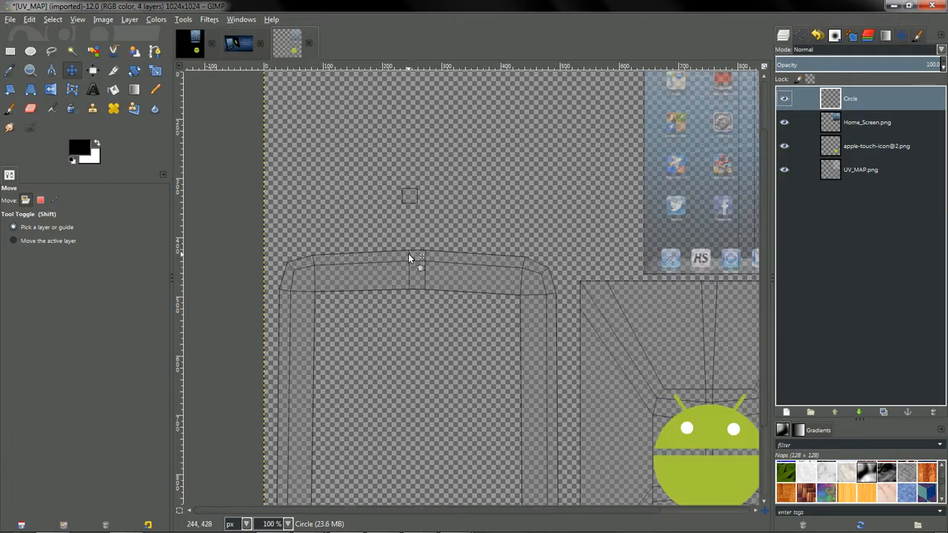
{"action": "middle_click_drag", "start_coordinate": [430, 205], "coordinate": [533, 369]}
{"action": "scroll", "coordinate": [491, 291], "scroll_direction": "up", "scroll_amount": 3, "text": "ctrl"}
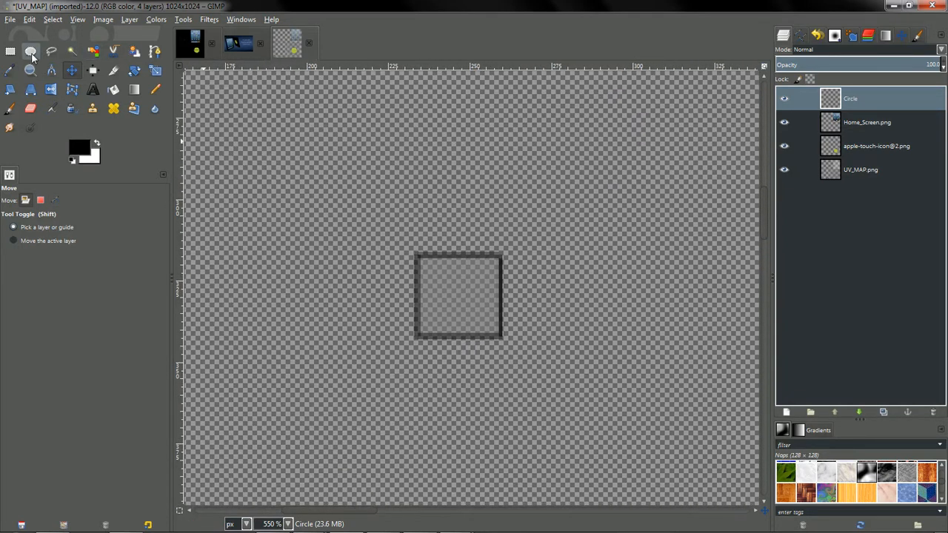
{"action": "left_click", "coordinate": [30, 51]}
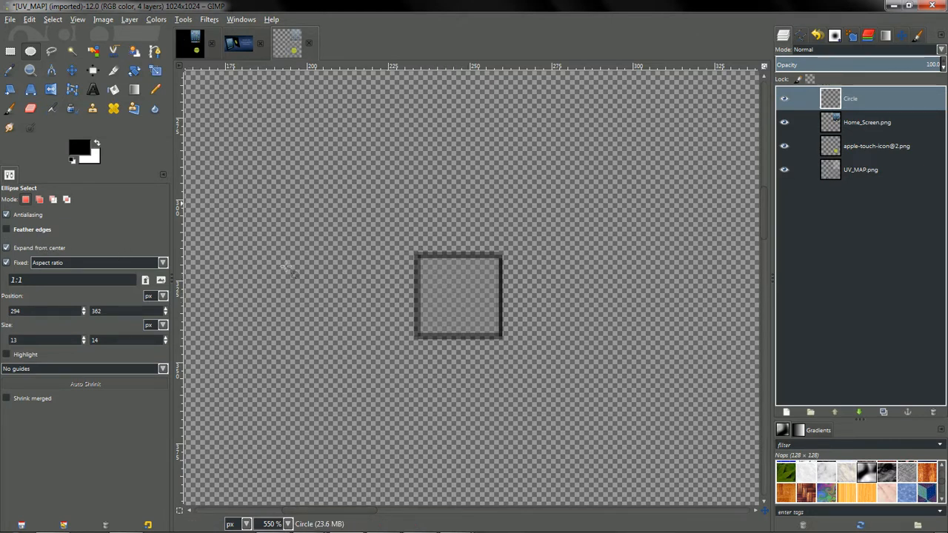
{"action": "left_click_drag", "start_coordinate": [456, 298], "coordinate": [496, 332]}
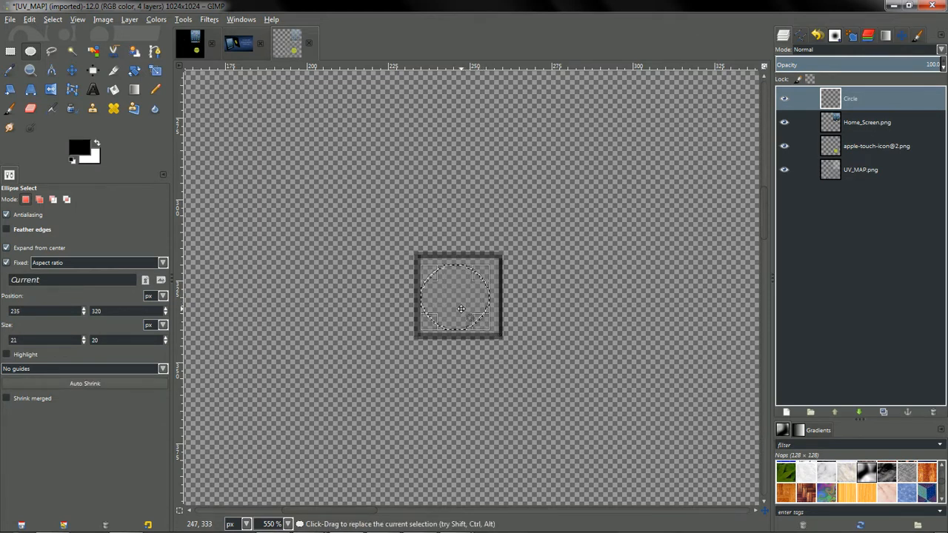
Adjust the selection to a 21 × 21 px circle at position 236, 319 without centre expansion, and fill it with white.
{"action": "scroll", "coordinate": [461, 308], "scroll_direction": "up", "scroll_amount": 3}
{"action": "scroll", "coordinate": [460, 308], "scroll_direction": "up", "scroll_amount": 2, "text": "ctrl"}
{"action": "scroll", "coordinate": [473, 288], "scroll_direction": "down", "scroll_amount": 4}
{"action": "left_click_drag", "start_coordinate": [482, 276], "coordinate": [499, 266]}
{"action": "left_click_drag", "start_coordinate": [372, 388], "coordinate": [379, 380]}
{"action": "left_click", "coordinate": [40, 248]}
{"action": "left_click_drag", "start_coordinate": [370, 378], "coordinate": [382, 370]}
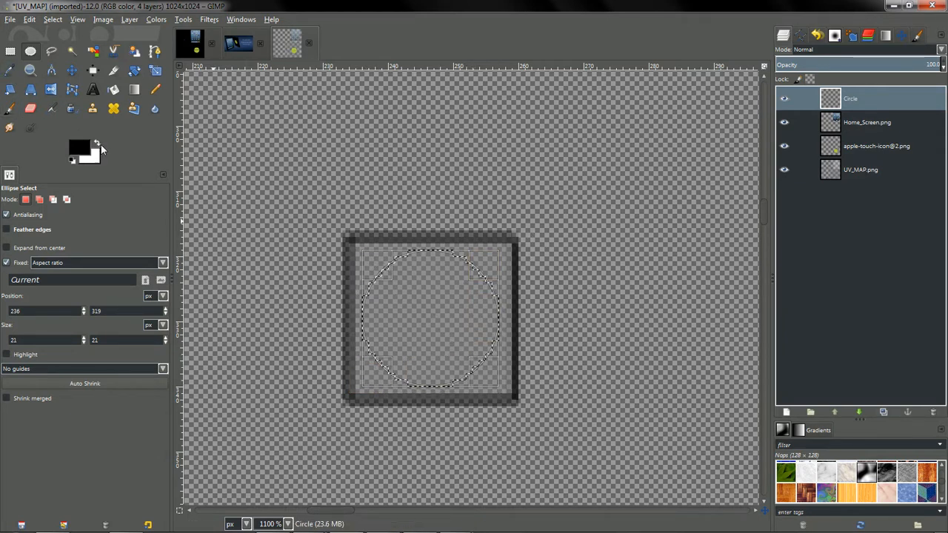
{"action": "left_click", "coordinate": [97, 143]}
{"action": "left_click", "coordinate": [114, 89]}
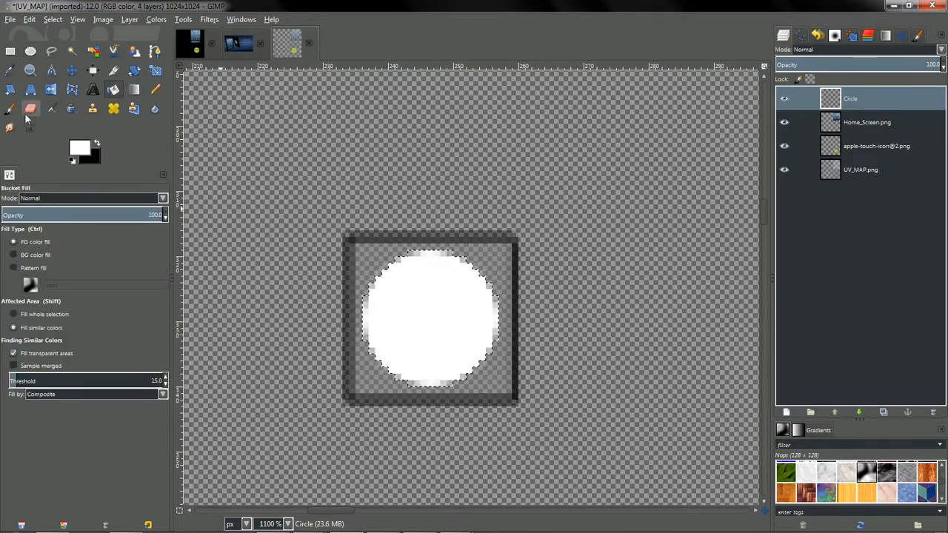
Make a concentric 17 × 17 px circular selection at position 238, 321 inside the white circle.
{"action": "left_click", "coordinate": [30, 50]}
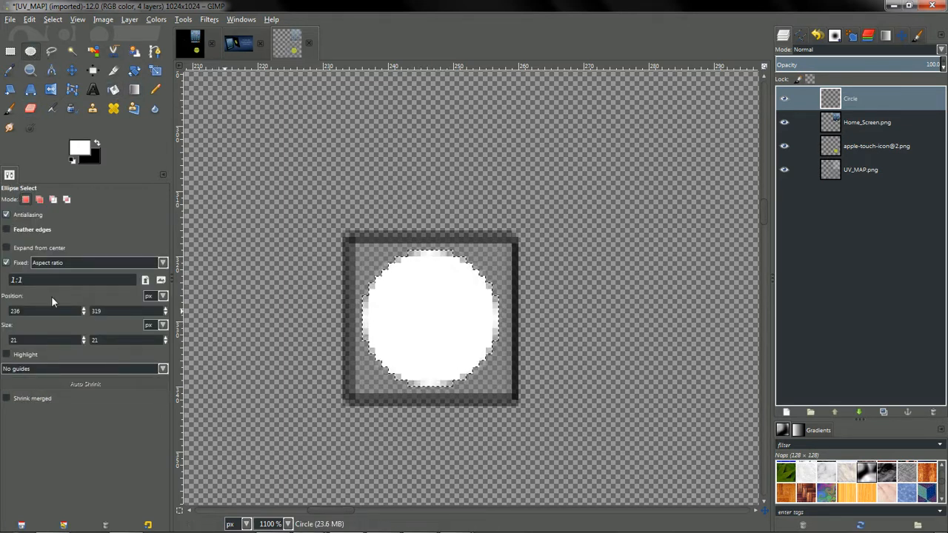
{"action": "left_click", "coordinate": [38, 247]}
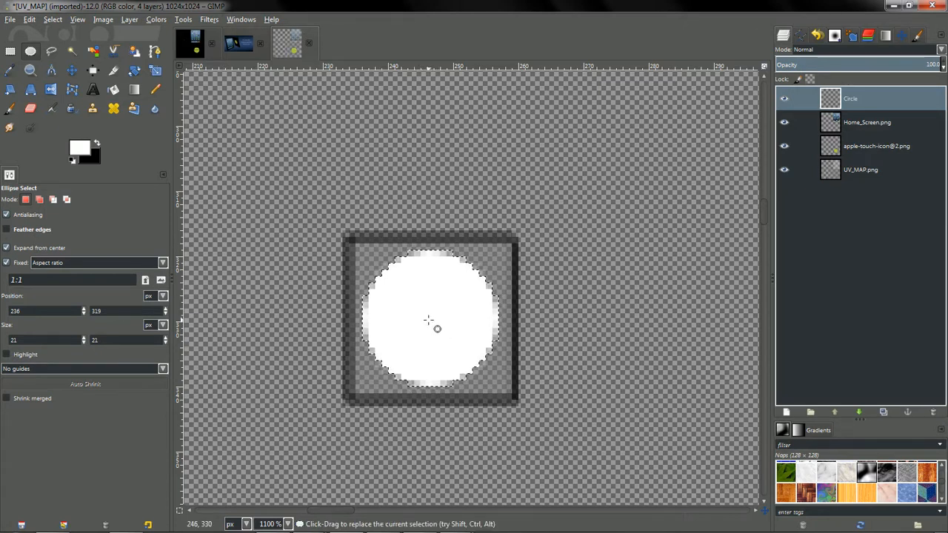
{"action": "left_click_drag", "start_coordinate": [420, 318], "coordinate": [479, 362]}
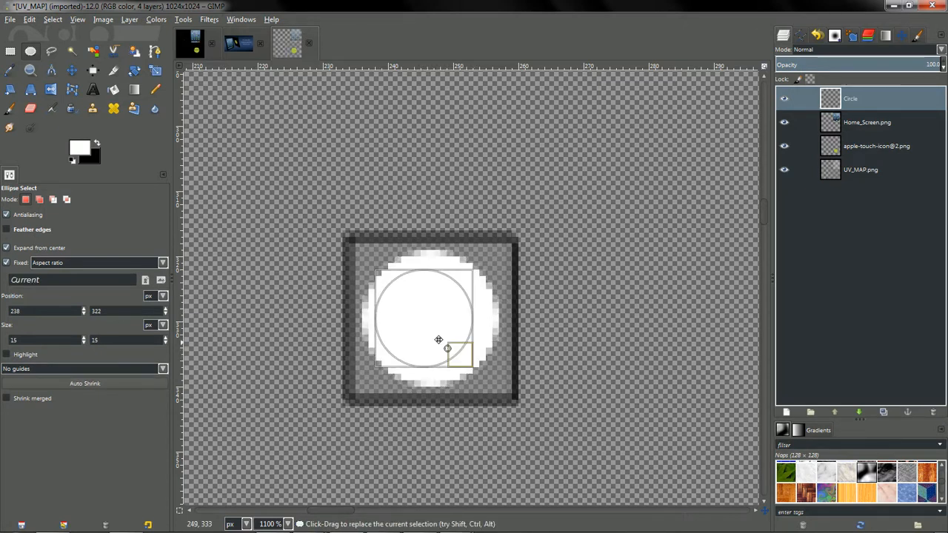
{"action": "left_click", "coordinate": [30, 248]}
{"action": "left_click_drag", "start_coordinate": [391, 286], "coordinate": [400, 278]}
{"action": "left_click_drag", "start_coordinate": [474, 278], "coordinate": [475, 280]}
{"action": "left_click_drag", "start_coordinate": [473, 361], "coordinate": [480, 362]}
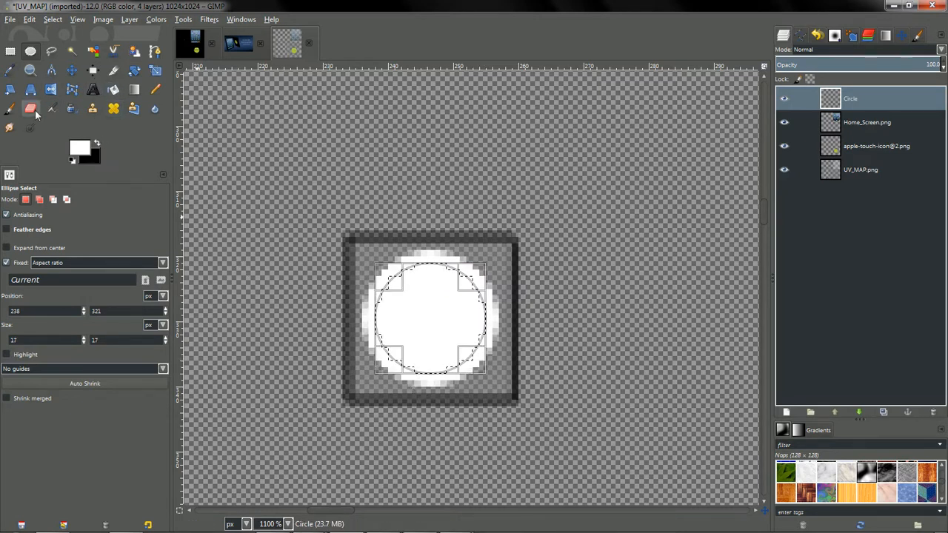
Erase the white inside the inner circular selection to leave a thin ring on the Circle layer.
{"action": "key", "text": "shift+e"}
{"action": "mouse_move", "coordinate": [454, 329]}
{"action": "left_mouse_down"}
{"action": "mouse_move", "coordinate": [434, 299]}
{"action": "mouse_move", "coordinate": [437, 352]}
{"action": "mouse_move", "coordinate": [392, 304]}
{"action": "mouse_move", "coordinate": [383, 319]}
{"action": "mouse_move", "coordinate": [397, 324]}
{"action": "mouse_move", "coordinate": [400, 268]}
{"action": "mouse_move", "coordinate": [442, 345]}
{"action": "left_mouse_up"}
{"action": "scroll", "coordinate": [443, 347], "scroll_direction": "down", "scroll_amount": 9, "text": "ctrl"}
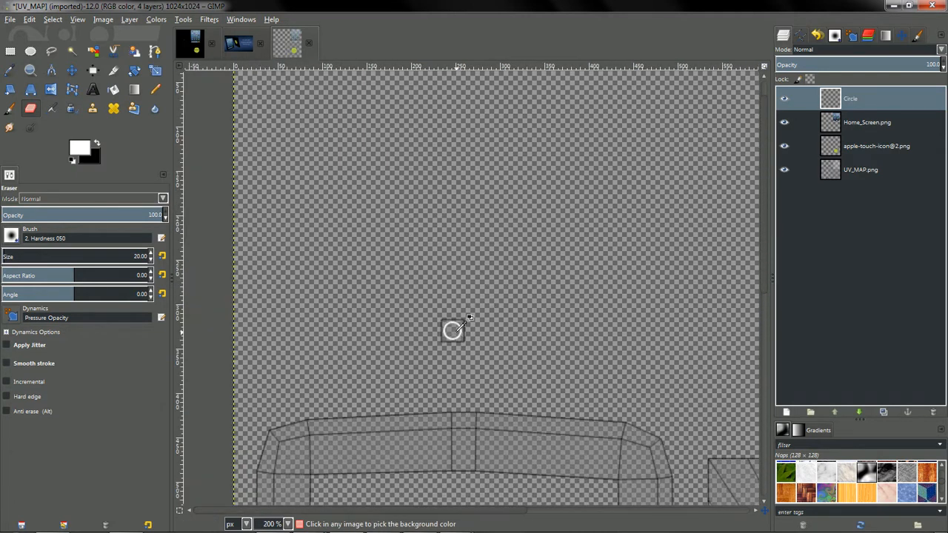
Create a new 1024 × 1024 px transparent layer named BG.
{"action": "scroll", "coordinate": [479, 370], "scroll_direction": "up", "scroll_amount": 1, "text": "ctrl"}
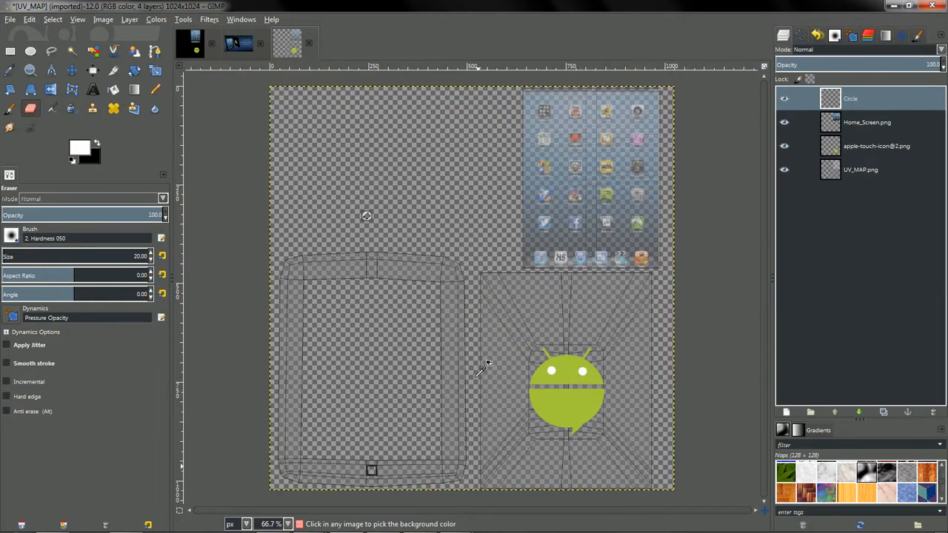
{"action": "right_click", "coordinate": [859, 186]}
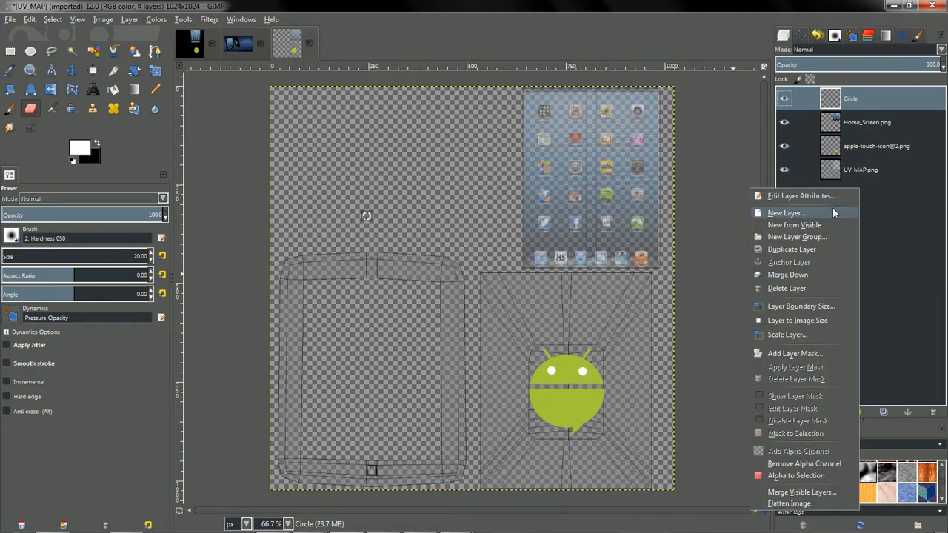
{"action": "left_click", "coordinate": [834, 210]}
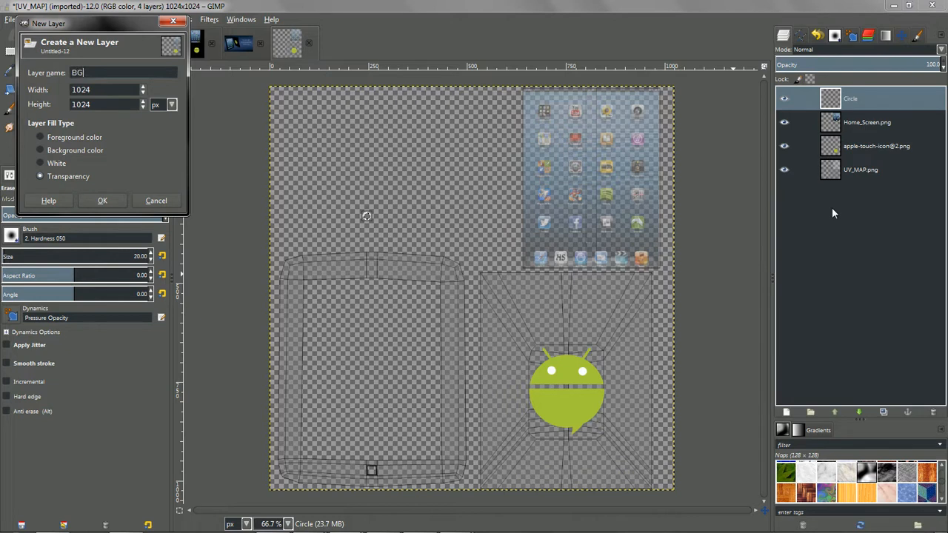
{"action": "key", "text": "Return"}
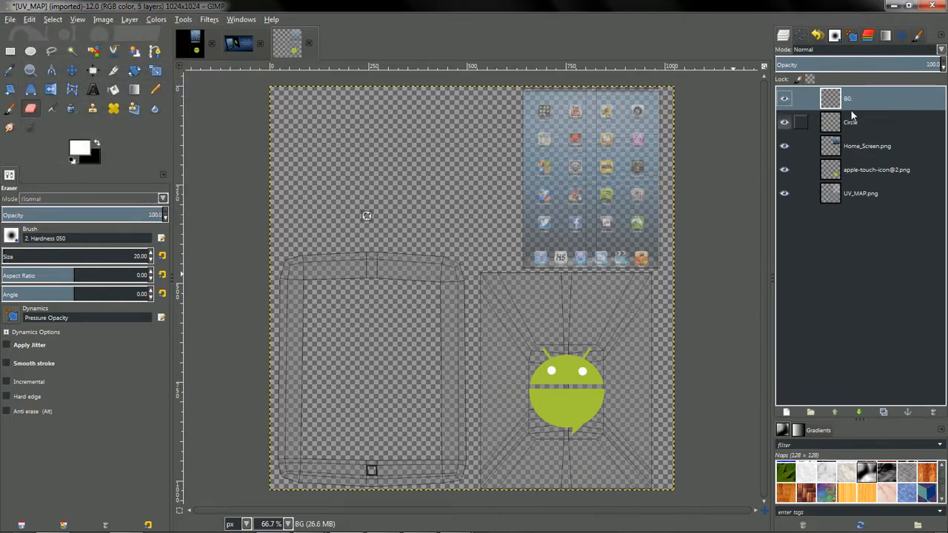
Move the BG layer down the stack to sit directly above the UV_MAP.png layer.
{"action": "left_click_drag", "start_coordinate": [852, 98], "coordinate": [864, 184]}
{"action": "left_click_drag", "start_coordinate": [848, 101], "coordinate": [870, 177]}
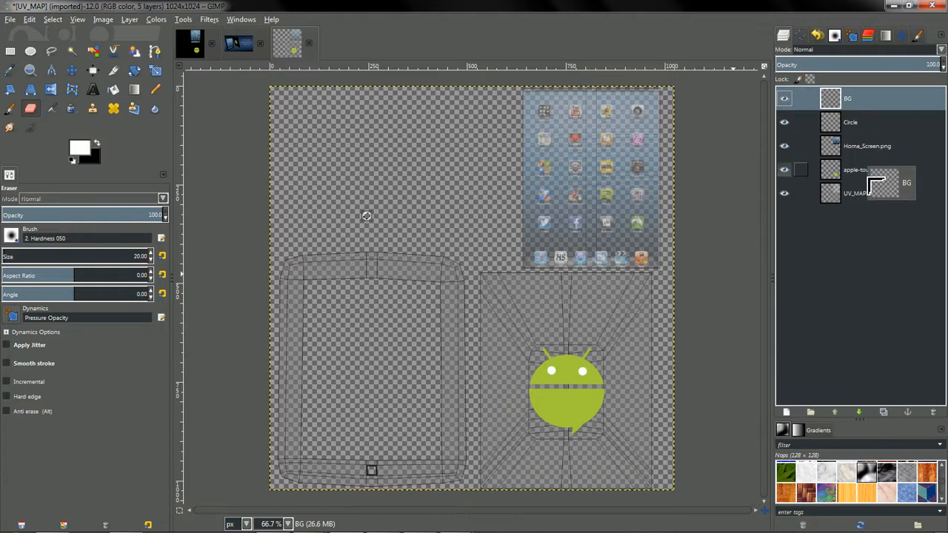
{"action": "left_click_drag", "start_coordinate": [832, 102], "coordinate": [844, 185]}
{"action": "left_click_drag", "start_coordinate": [864, 104], "coordinate": [885, 182]}
{"action": "right_click", "coordinate": [872, 105]}
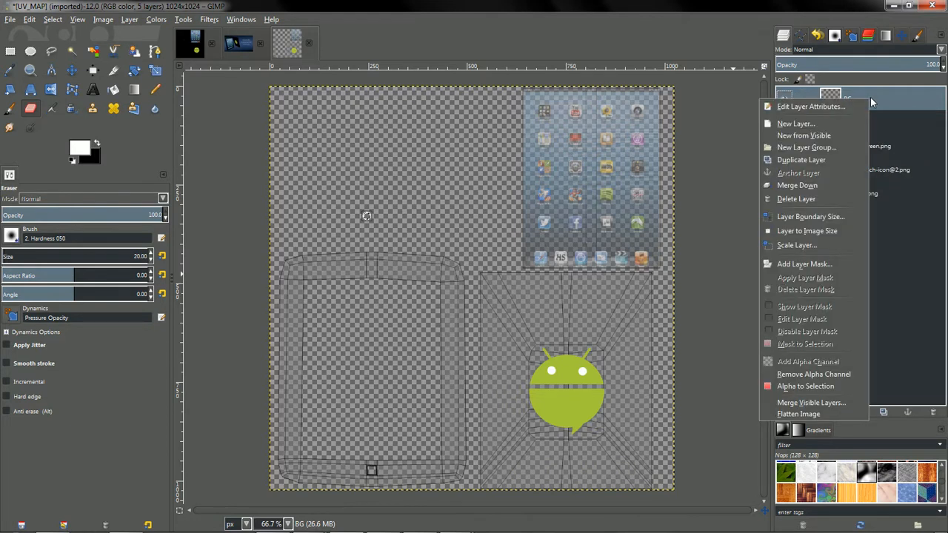
{"action": "left_click", "coordinate": [909, 331]}
{"action": "left_click", "coordinate": [861, 412]}
{"action": "left_click", "coordinate": [860, 412]}
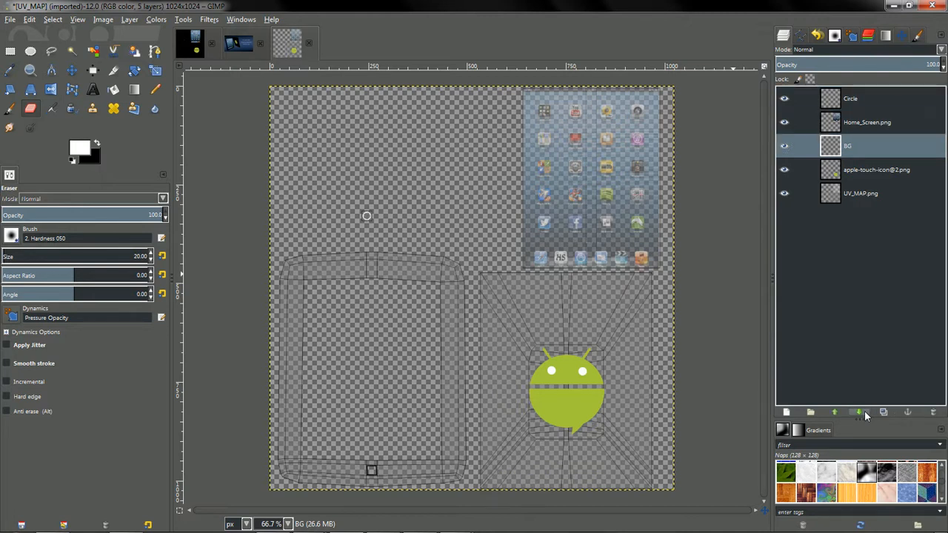
{"action": "left_click", "coordinate": [860, 413]}
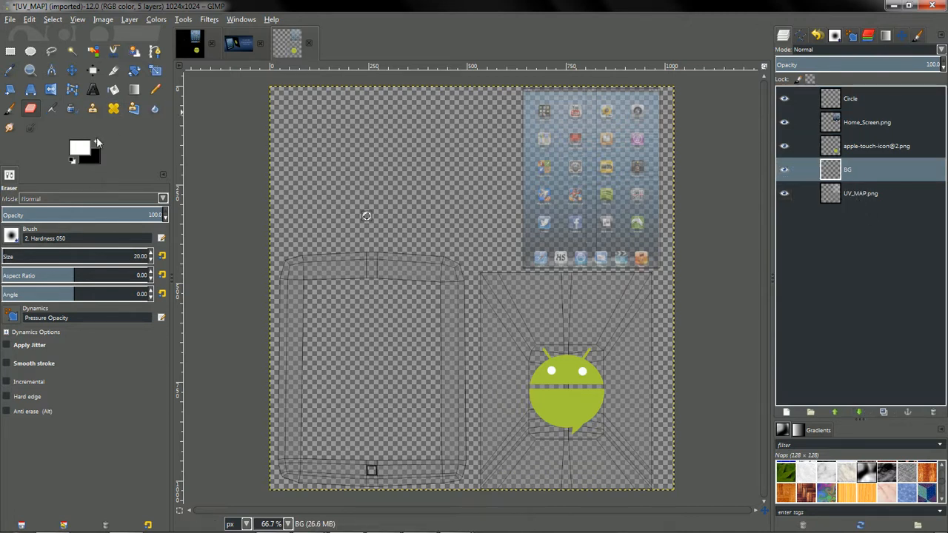
Set the foreground color to dark grey 363636.
{"action": "left_click", "coordinate": [81, 151]}
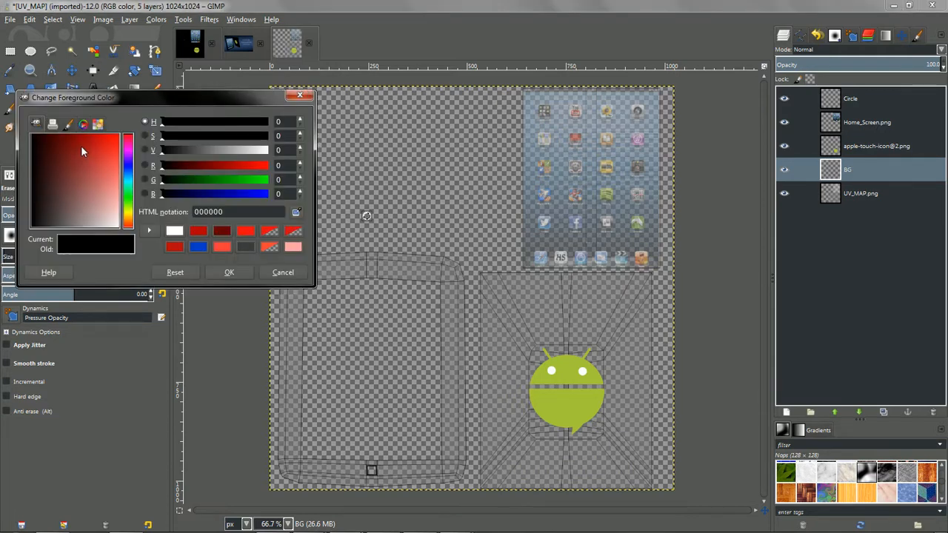
{"action": "mouse_move", "coordinate": [91, 219]}
{"action": "left_mouse_down"}
{"action": "mouse_move", "coordinate": [78, 230]}
{"action": "mouse_move", "coordinate": [84, 245]}
{"action": "mouse_move", "coordinate": [49, 246]}
{"action": "left_mouse_up"}
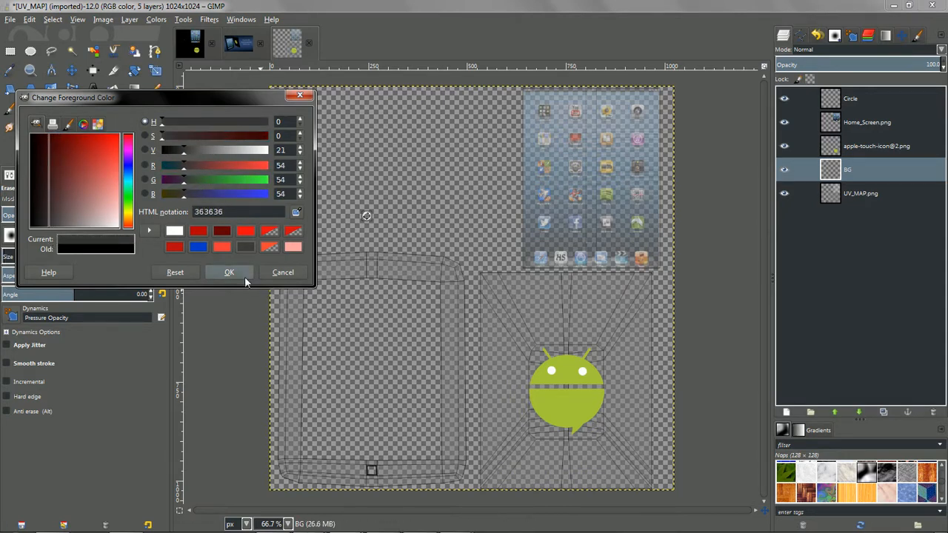
{"action": "left_click", "coordinate": [243, 275]}
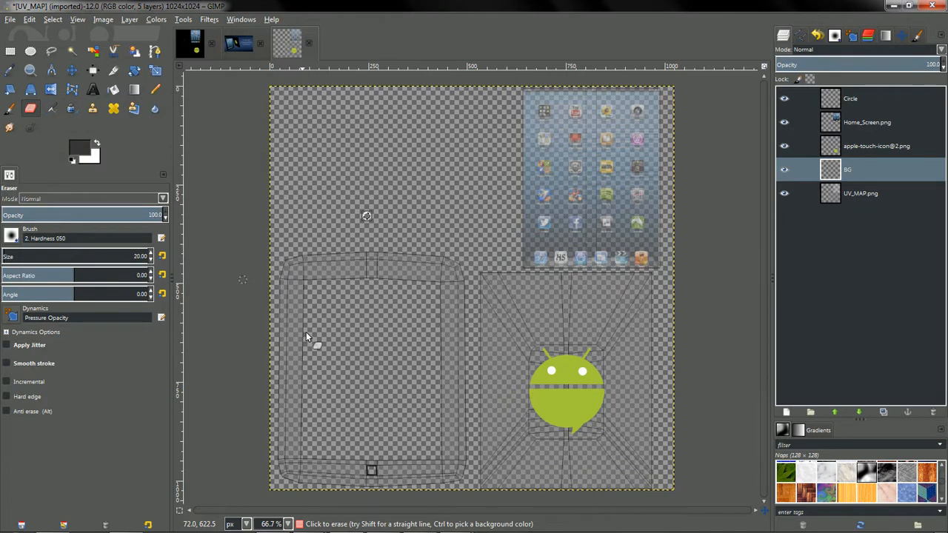
Clear the active selection and bucket-fill the entire BG layer with the dark grey foreground color, with the UV_MAP.png layer hidden.
{"action": "left_click", "coordinate": [113, 88]}
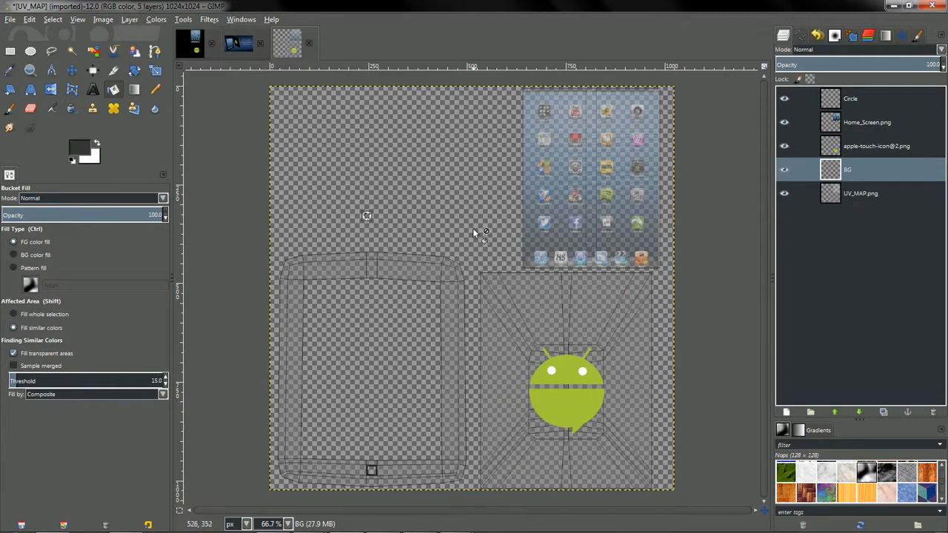
{"action": "left_click", "coordinate": [860, 104]}
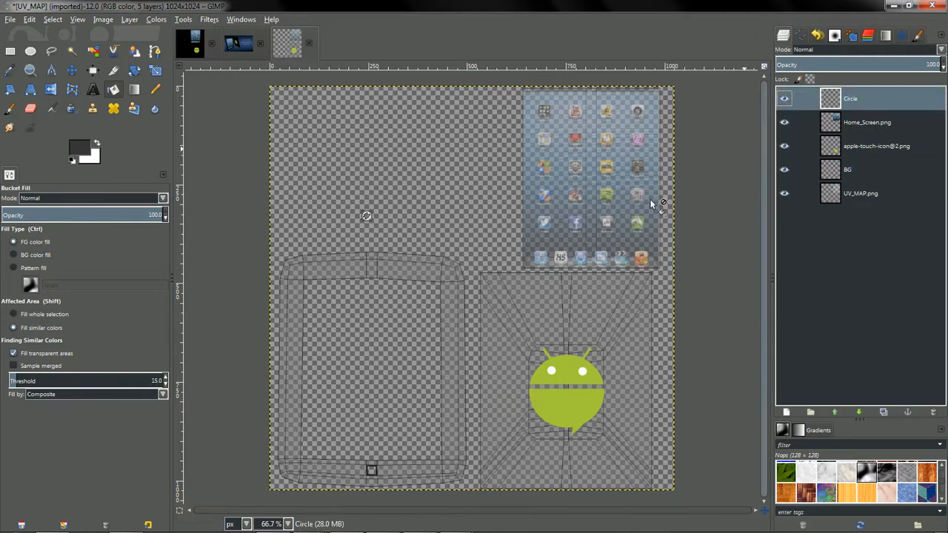
{"action": "left_click", "coordinate": [875, 171]}
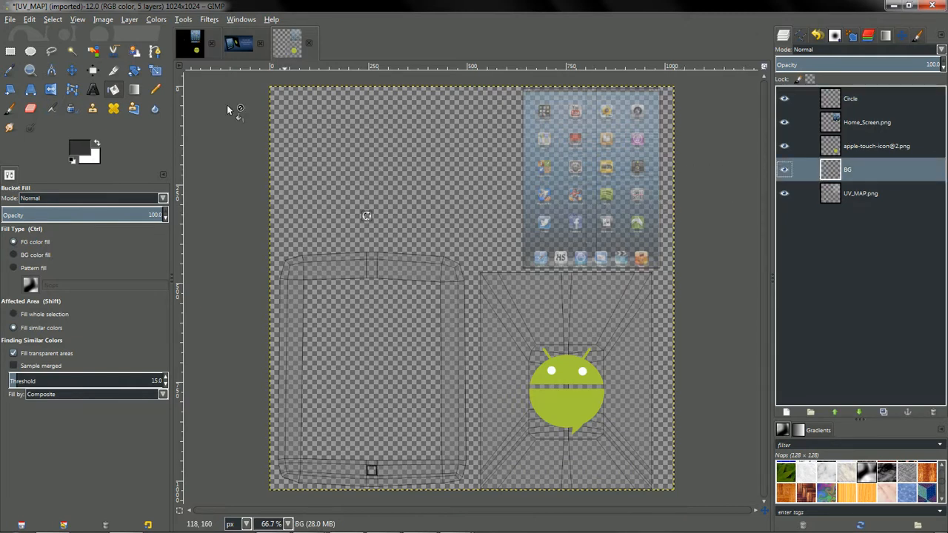
{"action": "left_click", "coordinate": [31, 50]}
{"action": "left_click", "coordinate": [218, 145]}
{"action": "left_click", "coordinate": [113, 89]}
{"action": "left_click", "coordinate": [339, 202]}
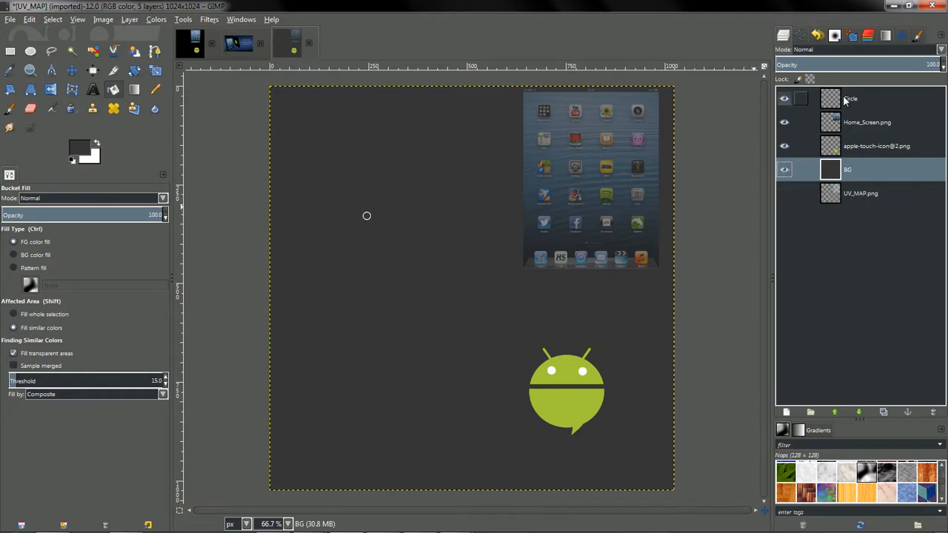
Set the Home_Screen.png layer's opacity to 100.
{"action": "left_click", "coordinate": [862, 123]}
{"action": "left_click", "coordinate": [920, 64]}
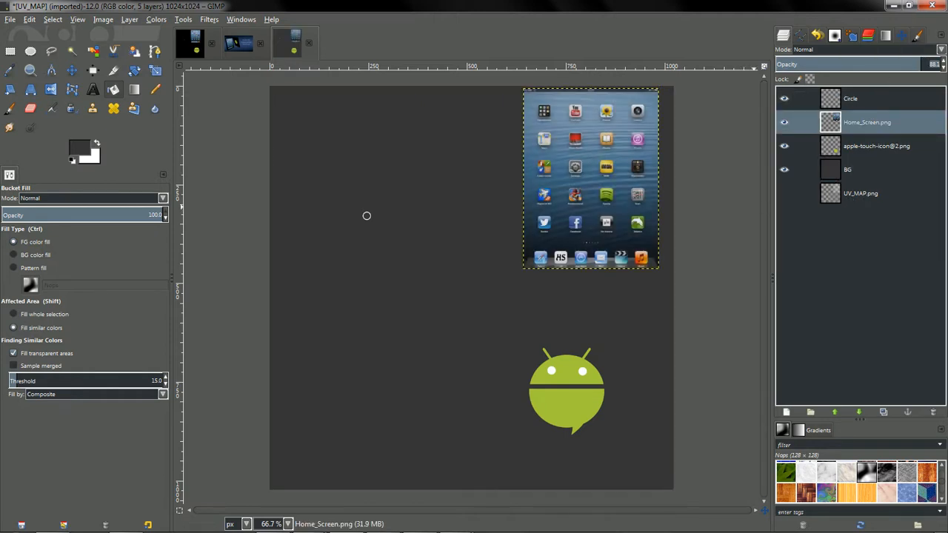
{"action": "type", "text": "100"}
{"action": "key", "text": "Return"}
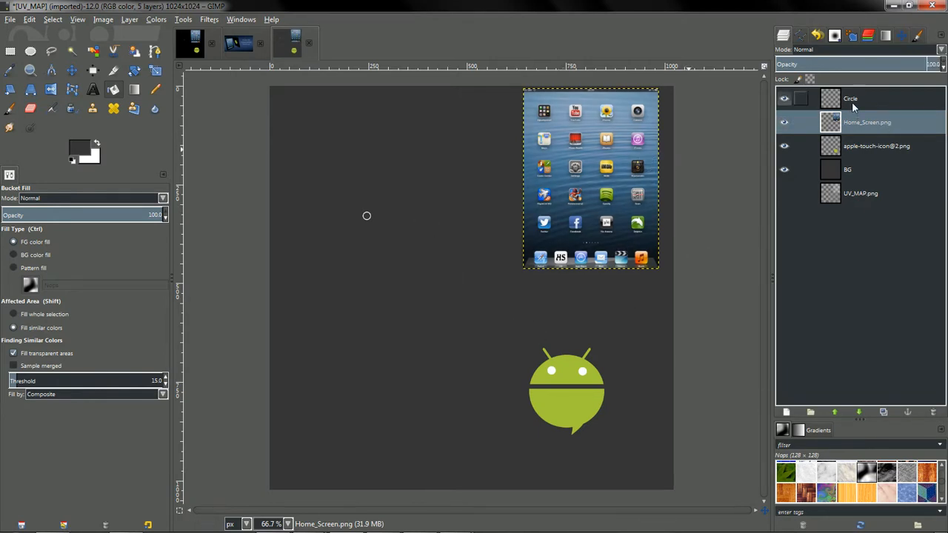
Export the finished texture as UV_MAP_IMAGE.png in the Tutorial folder.
{"action": "left_click", "coordinate": [12, 19]}
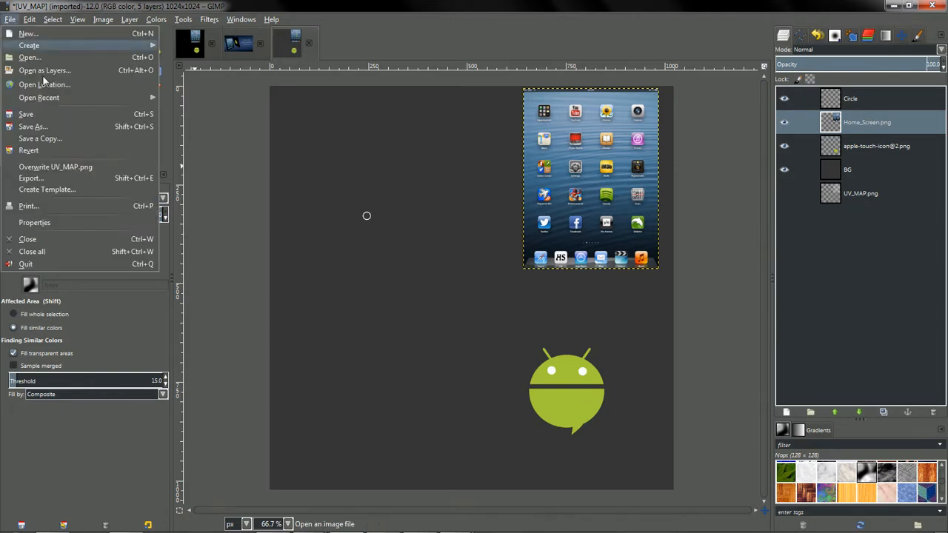
{"action": "left_click", "coordinate": [64, 179]}
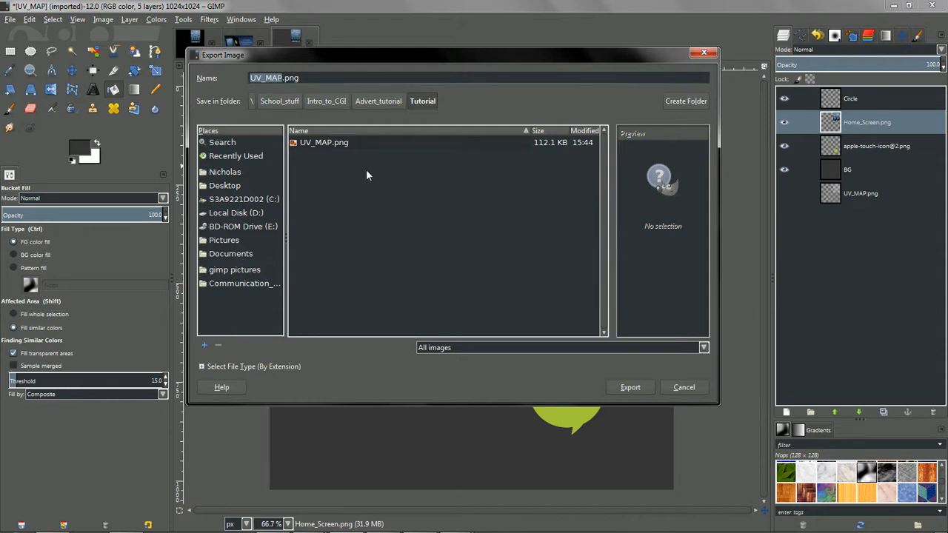
{"action": "type", "text": "UV_MAP_IMAGE"}
{"action": "key", "text": "Return"}
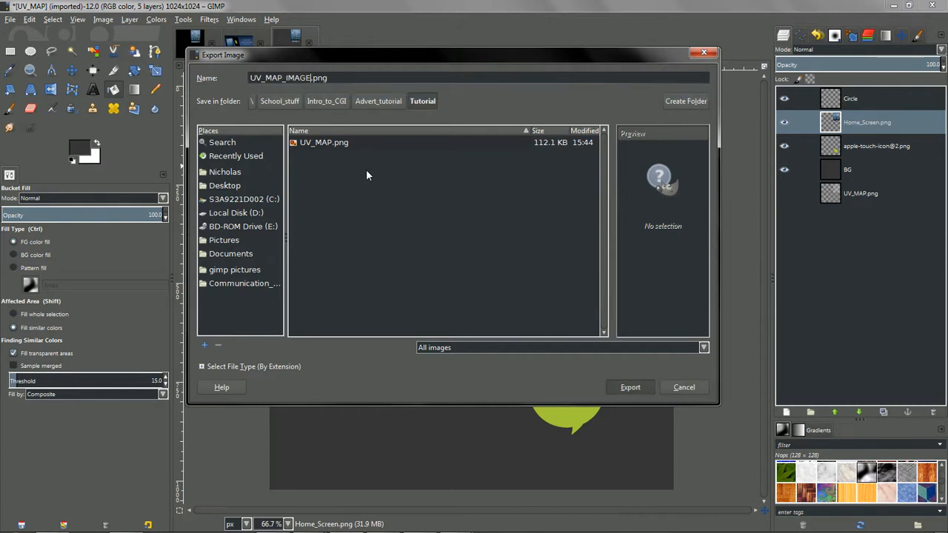
{"action": "left_click", "coordinate": [118, 235]}
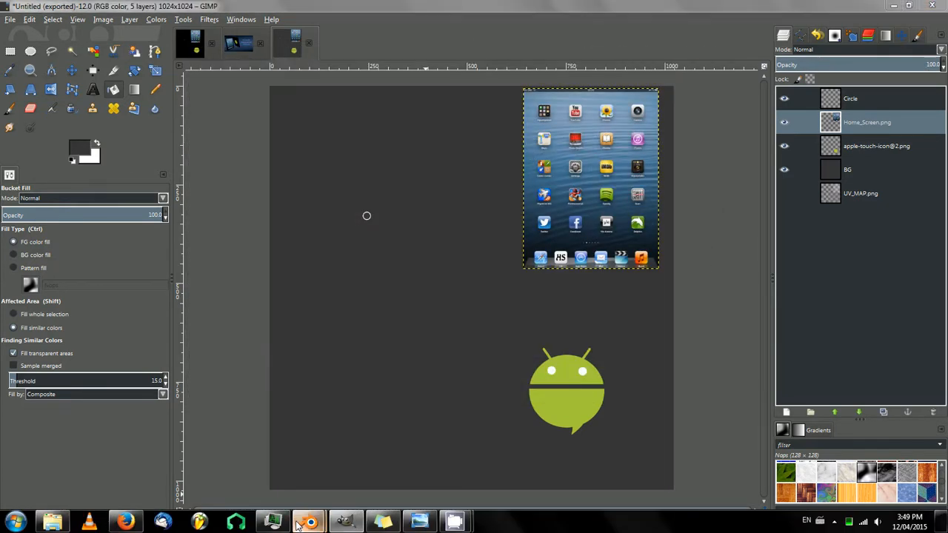
Switch to Blender and open UV_MAP_IMAGE.png from Intro_to_CGI\Advert_tutorial\Tutorial as the image behind the tablet's UV layout.
{"action": "mouse_move", "coordinate": [308, 522]}
{"action": "left_click", "coordinate": [352, 460]}
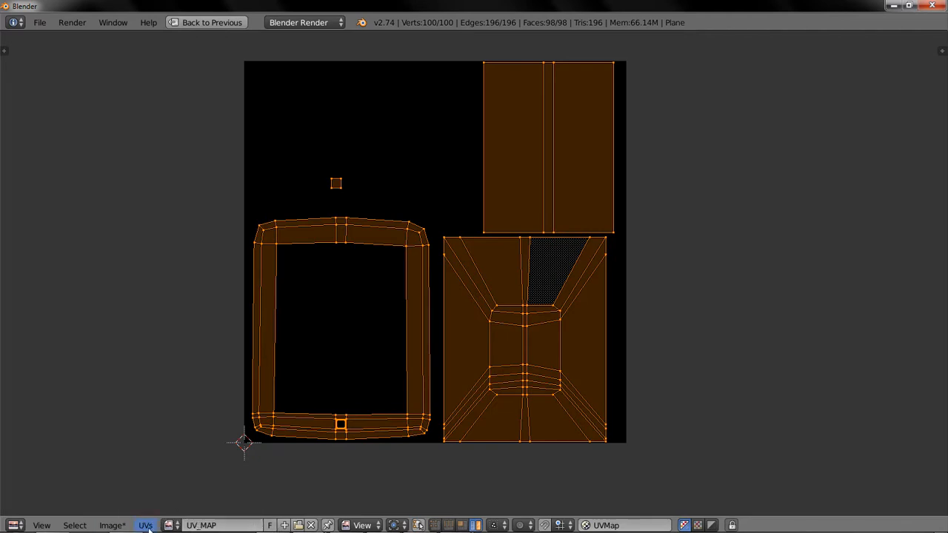
{"action": "left_click", "coordinate": [117, 525]}
{"action": "left_click", "coordinate": [136, 495]}
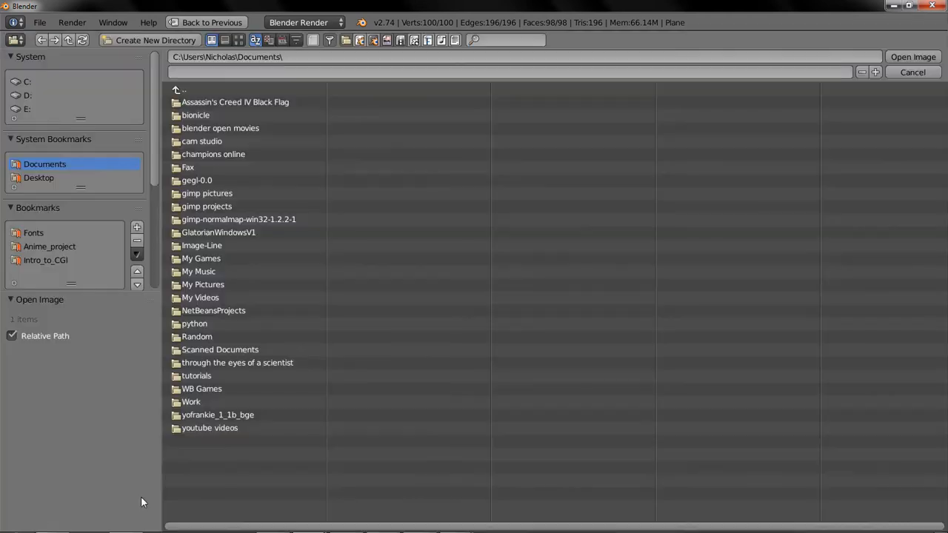
{"action": "left_click", "coordinate": [57, 262]}
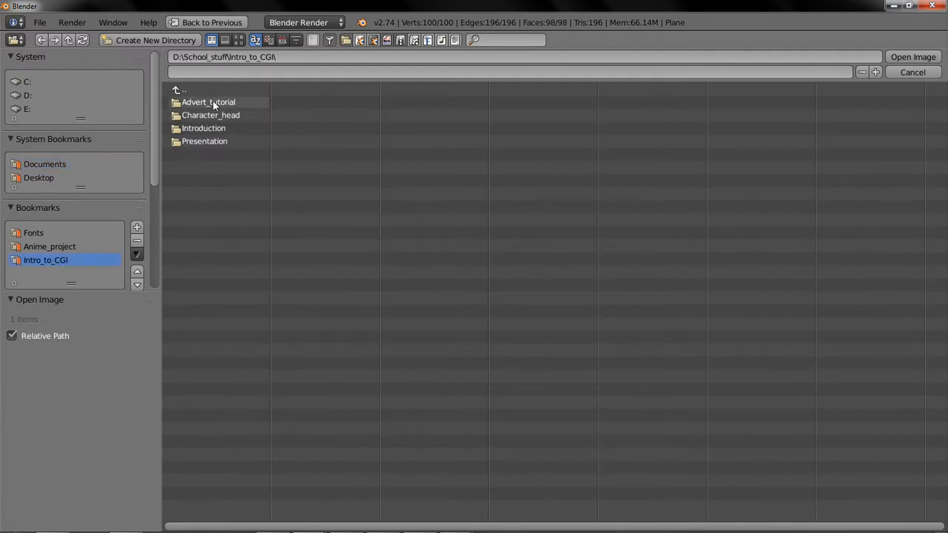
{"action": "left_click", "coordinate": [213, 101]}
{"action": "left_click", "coordinate": [221, 127]}
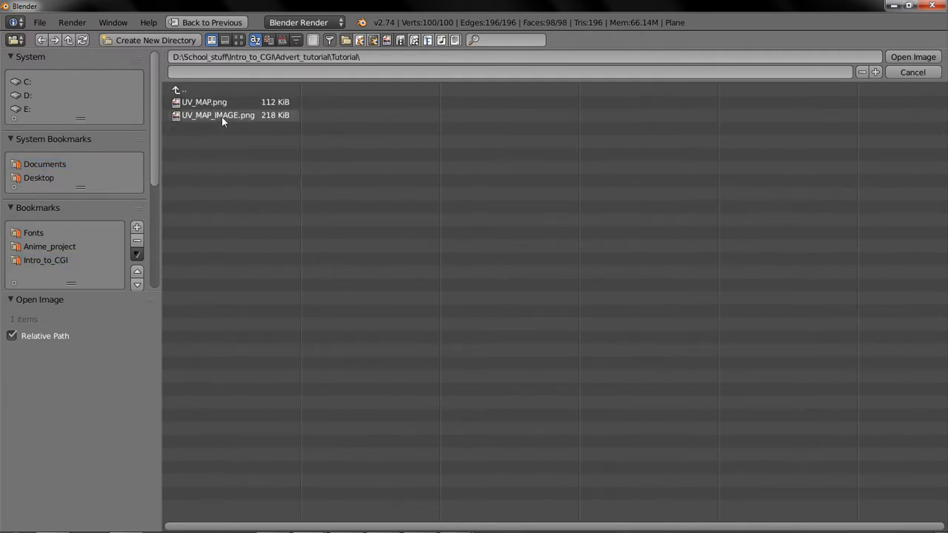
{"action": "double_click", "coordinate": [221, 116]}
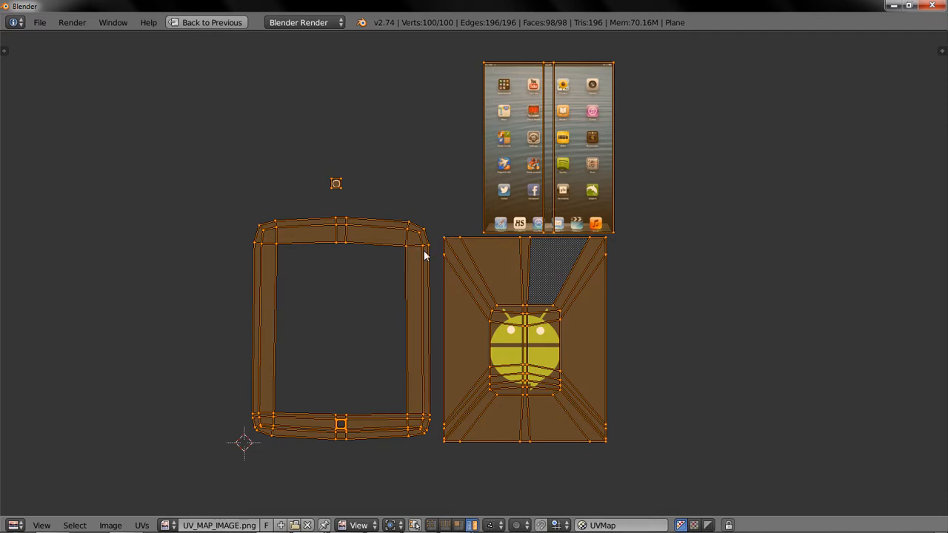
Return the tablet to Object Mode in the full multi-editor layout and remove its extra material slot, keeping only the Screen material.
{"action": "key", "text": "ctrl+Down"}
{"action": "scroll", "coordinate": [739, 223], "scroll_direction": "down", "scroll_amount": 2}
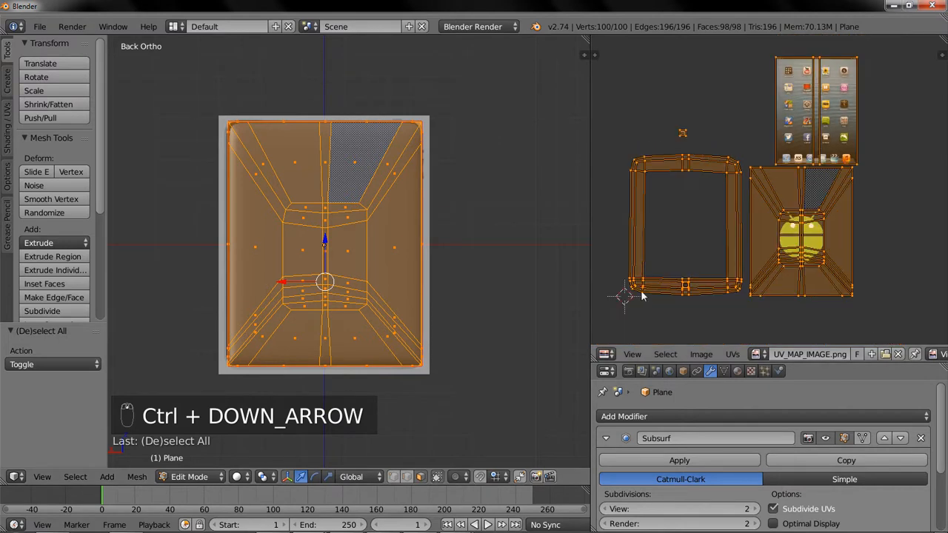
{"action": "left_click_drag", "start_coordinate": [597, 362], "coordinate": [624, 87]}
{"action": "key", "text": "Tab"}
{"action": "middle_click_drag", "start_coordinate": [357, 264], "coordinate": [396, 303]}
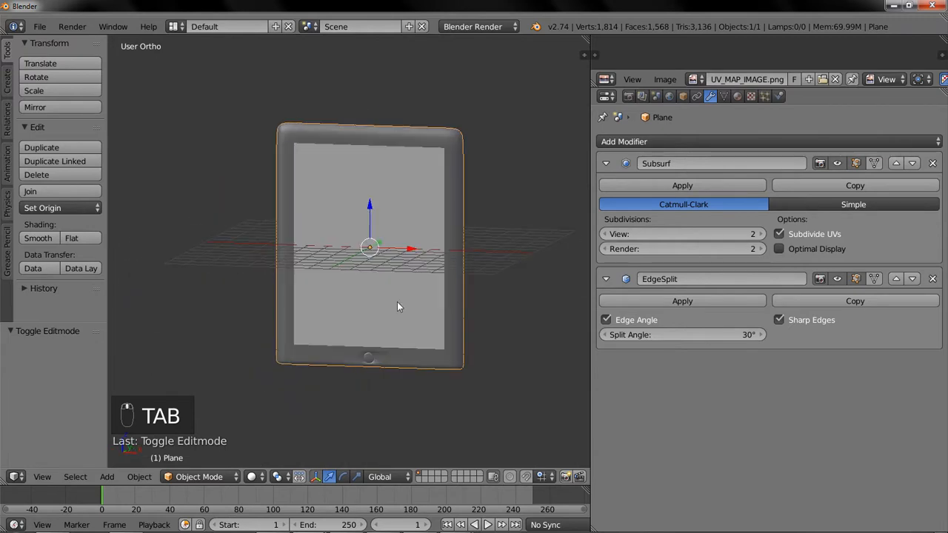
{"action": "left_click", "coordinate": [737, 96]}
{"action": "left_click", "coordinate": [923, 154]}
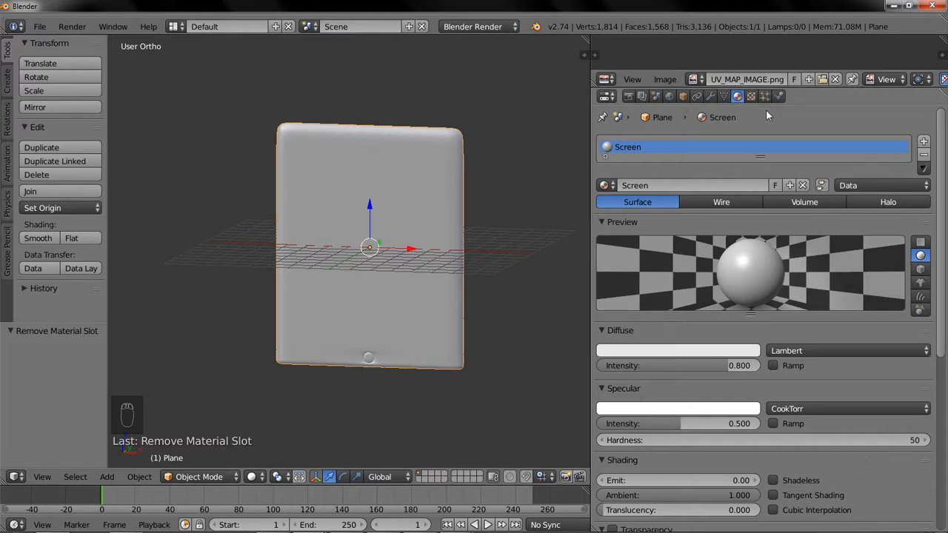
Add a new image texture to the Screen material and assign UV_MAP_IMAGE.png as its image.
{"action": "left_click", "coordinate": [751, 96]}
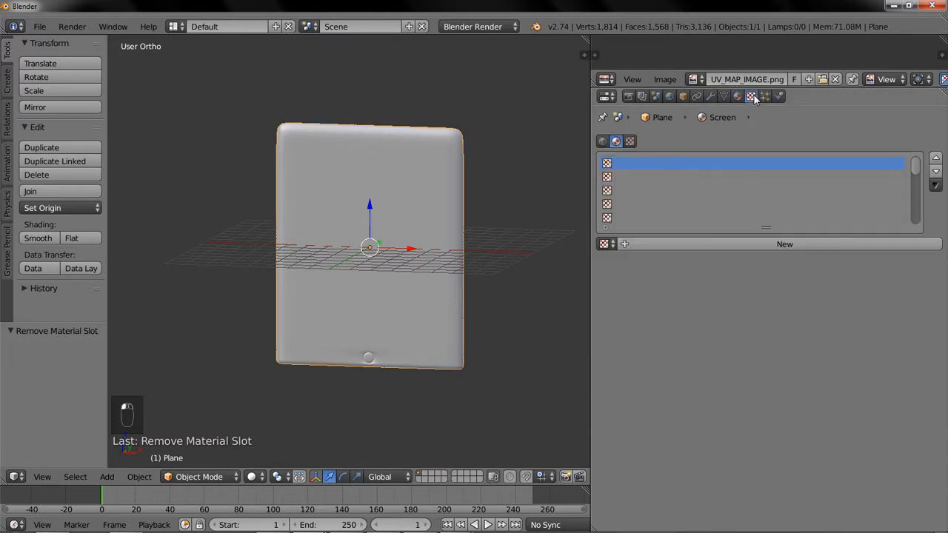
{"action": "left_click", "coordinate": [648, 246]}
{"action": "left_click", "coordinate": [716, 260]}
{"action": "left_click", "coordinate": [712, 260]}
{"action": "scroll", "coordinate": [689, 271], "scroll_direction": "down", "scroll_amount": 5}
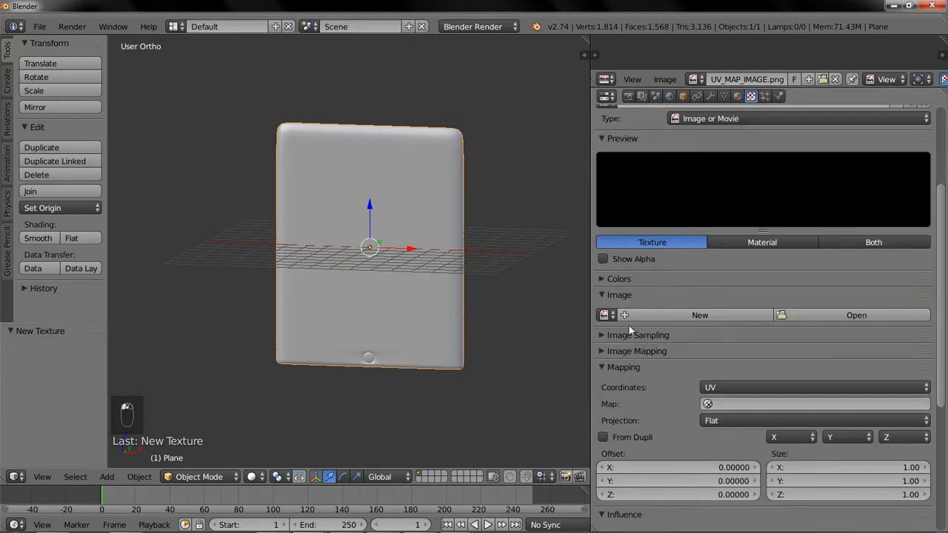
{"action": "left_click", "coordinate": [606, 315]}
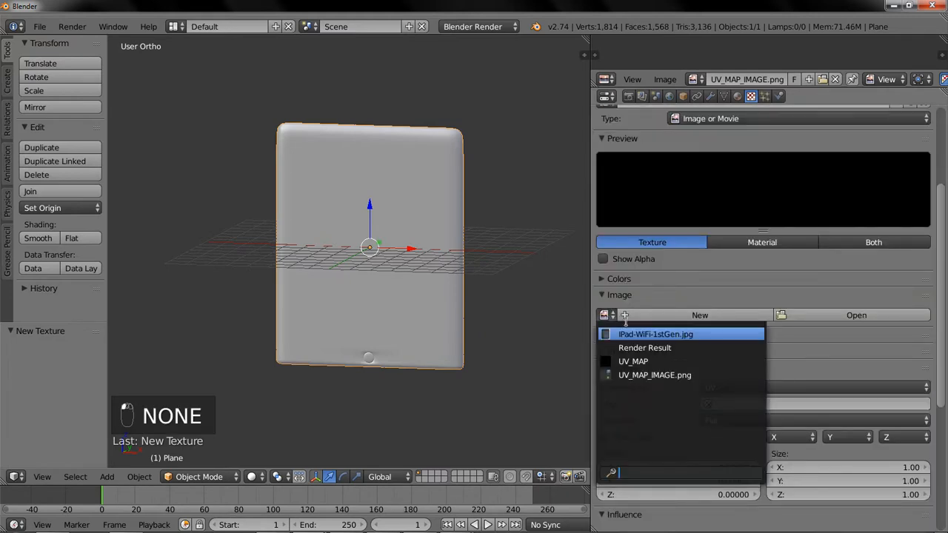
{"action": "left_click", "coordinate": [679, 375]}
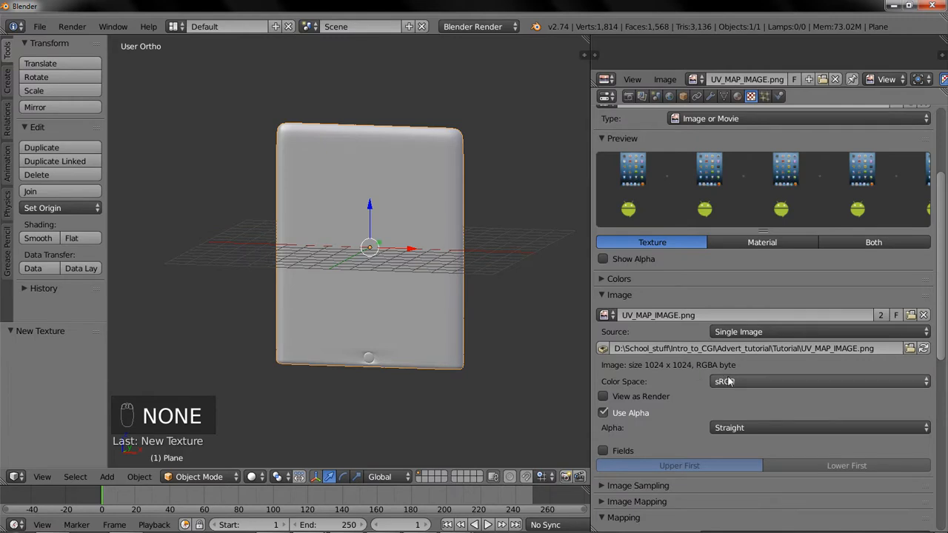
Choose UVMap as the map for the texture's UV coordinates and collapse the mapping settings.
{"action": "scroll", "coordinate": [728, 381], "scroll_direction": "down", "scroll_amount": 5}
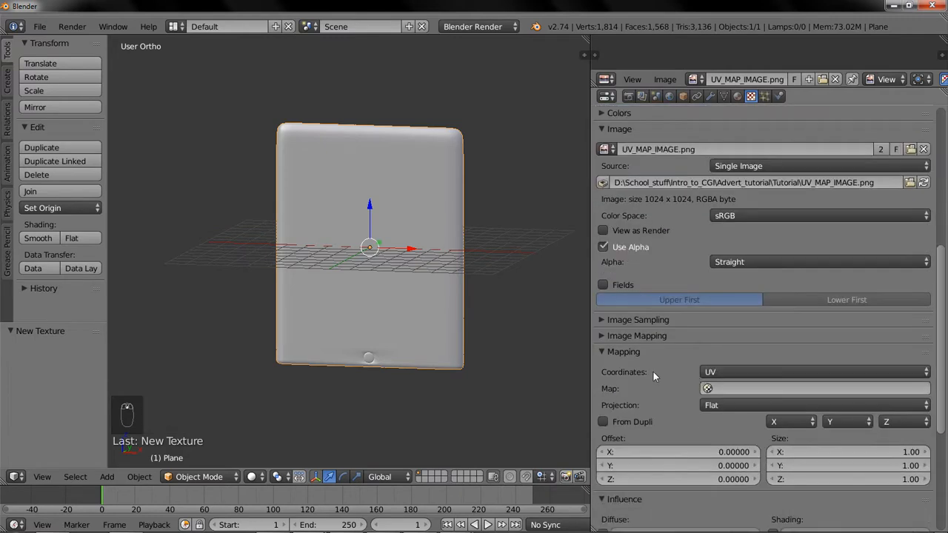
{"action": "left_click", "coordinate": [739, 389]}
{"action": "left_click", "coordinate": [722, 250]}
{"action": "left_click", "coordinate": [619, 351]}
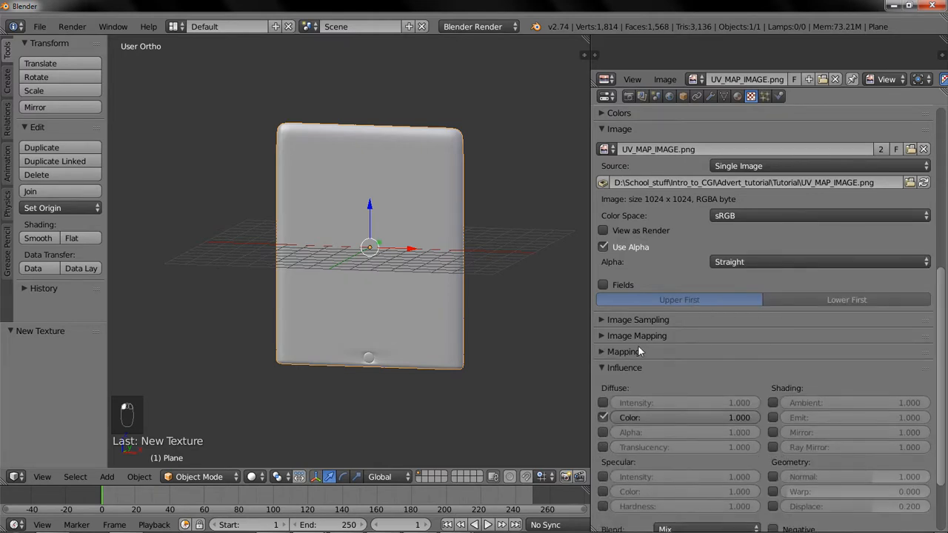
Collapse the Influence settings of the tablet's image texture.
{"action": "left_click", "coordinate": [633, 369]}
{"action": "scroll", "coordinate": [633, 367], "scroll_direction": "up", "scroll_amount": 8}
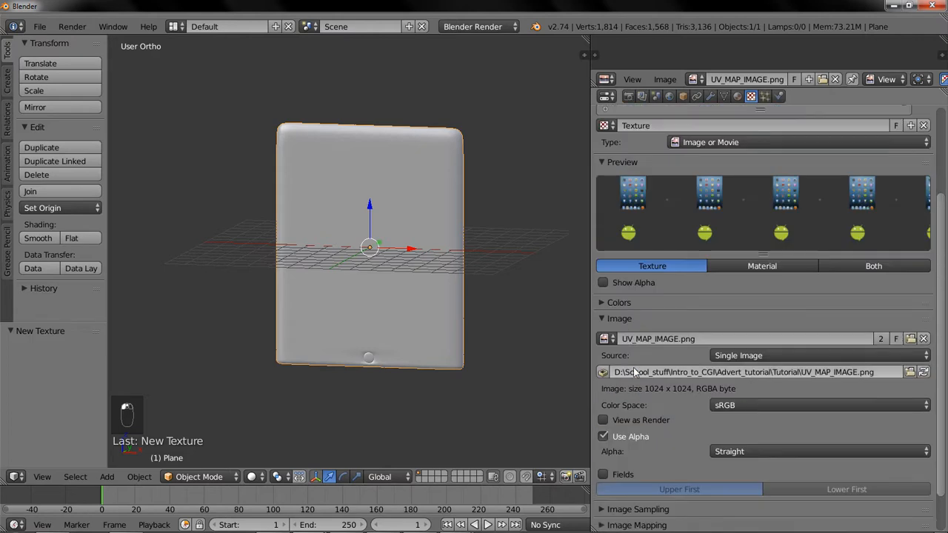
{"action": "scroll", "coordinate": [633, 367], "scroll_direction": "down", "scroll_amount": 4}
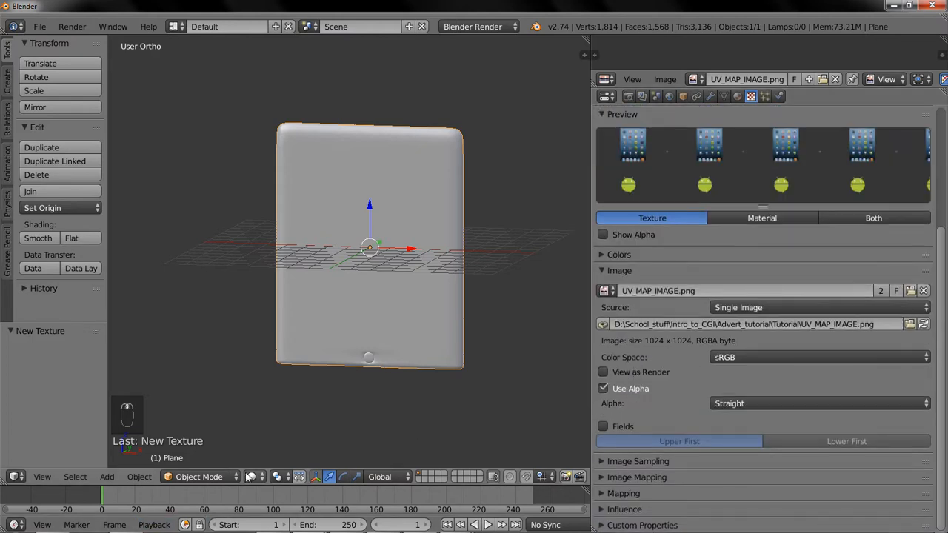
Try Material shading in the 3D view to preview the textured tablet.
{"action": "left_click", "coordinate": [251, 477]}
{"action": "left_click", "coordinate": [265, 402]}
{"action": "mouse_move", "coordinate": [279, 392]}
{"action": "middle_mouse_down"}
{"action": "mouse_move", "coordinate": [338, 361]}
{"action": "mouse_move", "coordinate": [438, 385]}
{"action": "mouse_move", "coordinate": [567, 380]}
{"action": "mouse_move", "coordinate": [348, 392]}
{"action": "middle_mouse_up"}
{"action": "scroll", "coordinate": [438, 386], "scroll_direction": "down", "scroll_amount": 2}
{"action": "scroll", "coordinate": [348, 392], "scroll_direction": "up", "scroll_amount": 2}
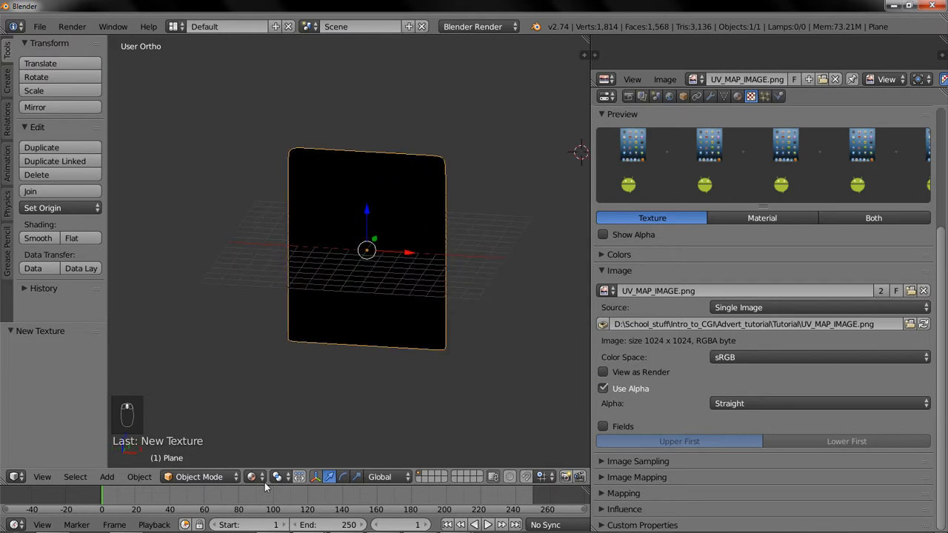
Set the 3D view's shading to Texture and view the tablet's screen side up close.
{"action": "left_click", "coordinate": [262, 477]}
{"action": "left_click", "coordinate": [275, 416]}
{"action": "mouse_move", "coordinate": [285, 404]}
{"action": "middle_mouse_down"}
{"action": "mouse_move", "coordinate": [313, 356]}
{"action": "mouse_move", "coordinate": [460, 370]}
{"action": "mouse_move", "coordinate": [490, 385]}
{"action": "mouse_move", "coordinate": [334, 385]}
{"action": "middle_mouse_up"}
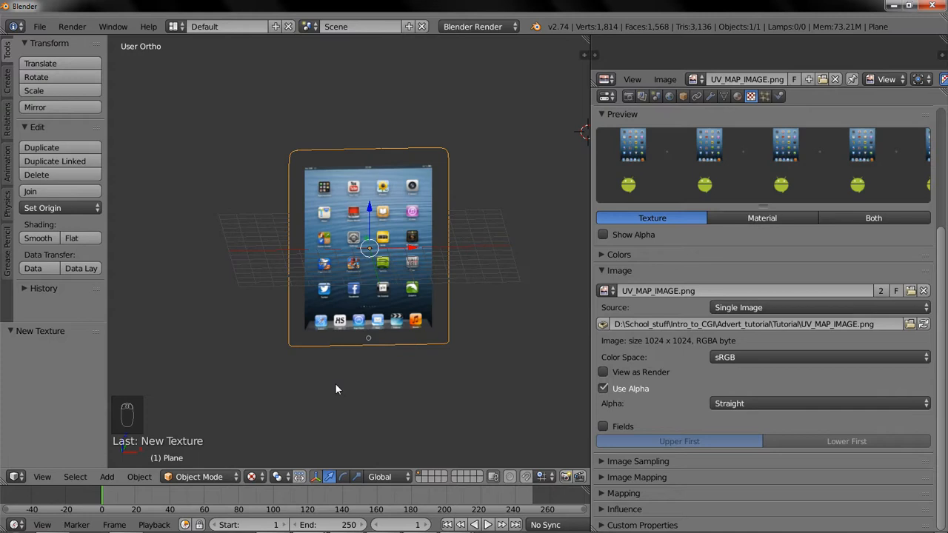
{"action": "scroll", "coordinate": [364, 346], "scroll_direction": "down", "scroll_amount": 3}
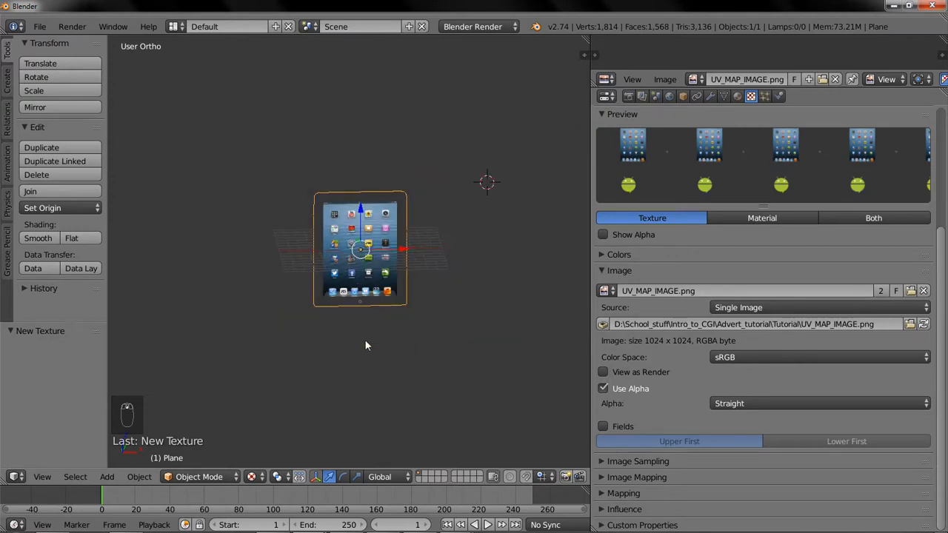
{"action": "scroll", "coordinate": [364, 339], "scroll_direction": "up", "scroll_amount": 5}
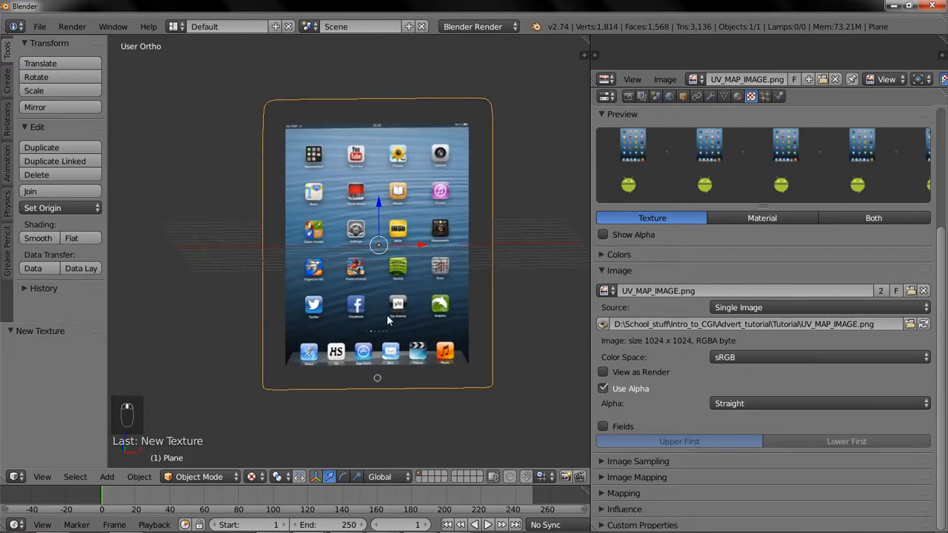
Add a camera to the scene and look through it.
{"action": "key", "text": "shift+a"}
{"action": "mouse_move", "coordinate": [386, 319]}
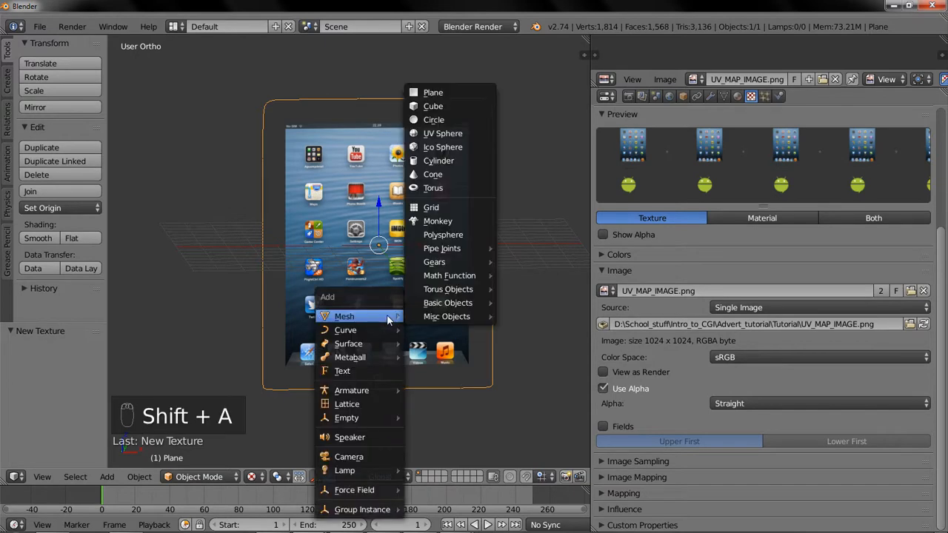
{"action": "left_click", "coordinate": [349, 457]}
{"action": "key", "text": "KP_0"}
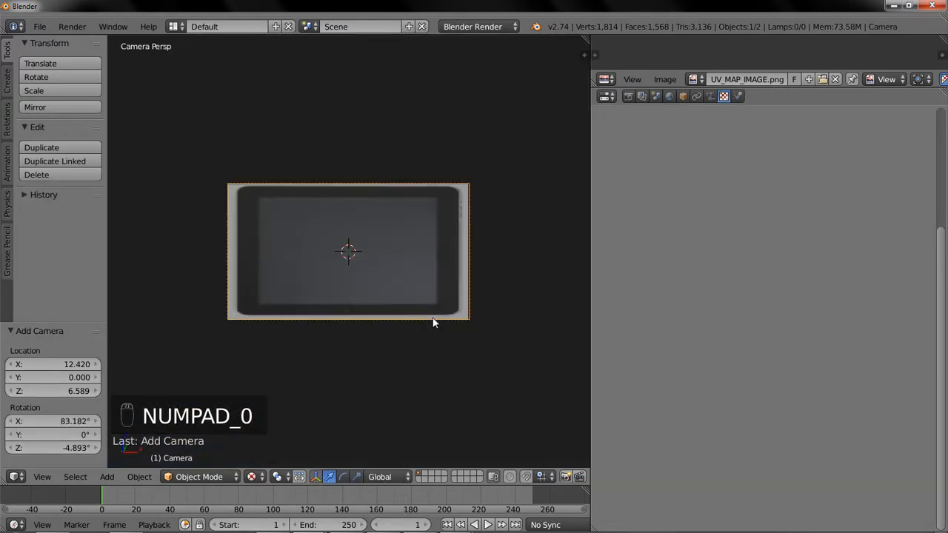
{"action": "key", "text": "n"}
{"action": "key", "text": "n"}
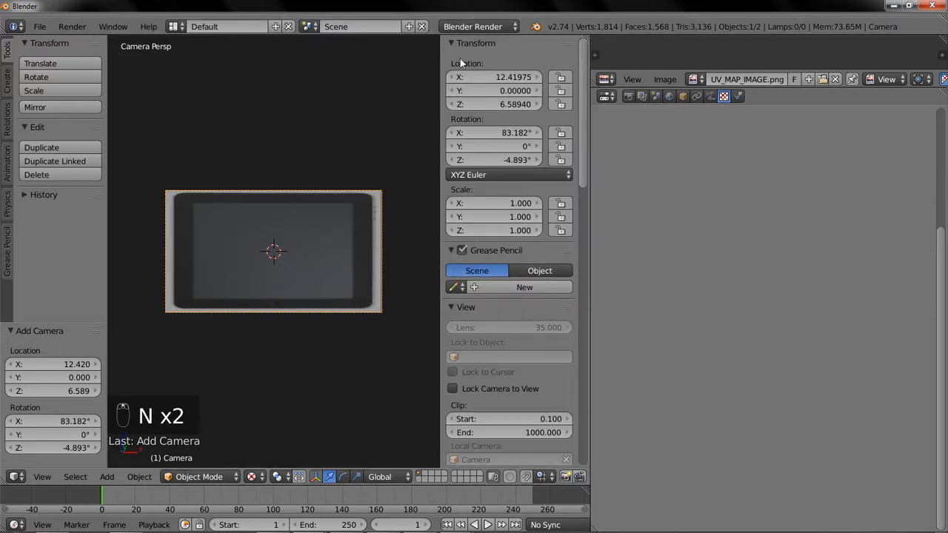
{"action": "left_click", "coordinate": [471, 44]}
{"action": "mouse_move", "coordinate": [471, 45]}
{"action": "left_mouse_down"}
{"action": "mouse_move", "coordinate": [491, 77]}
{"action": "mouse_move", "coordinate": [490, 148]}
{"action": "left_mouse_up"}
{"action": "left_click", "coordinate": [463, 171]}
{"action": "left_click", "coordinate": [450, 171]}
{"action": "key", "text": "n"}
Pull the camera back along its local Z axis by about X -5.1, Y -59.5, Z 7.1, and shift it sideways freehand.
{"action": "key", "text": "g"}
{"action": "key", "text": "z"}
{"action": "key", "text": "z"}
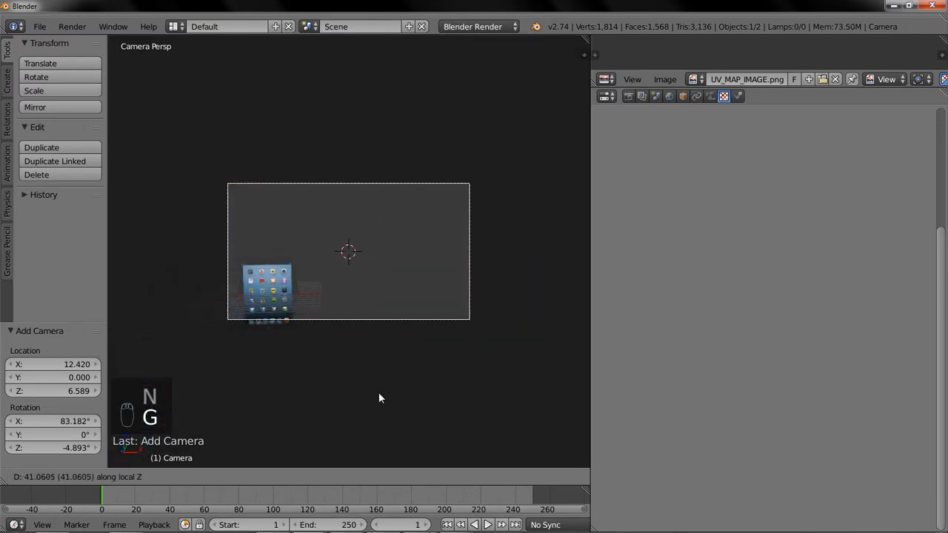
{"action": "left_click", "coordinate": [372, 422]}
{"action": "key", "text": "g"}
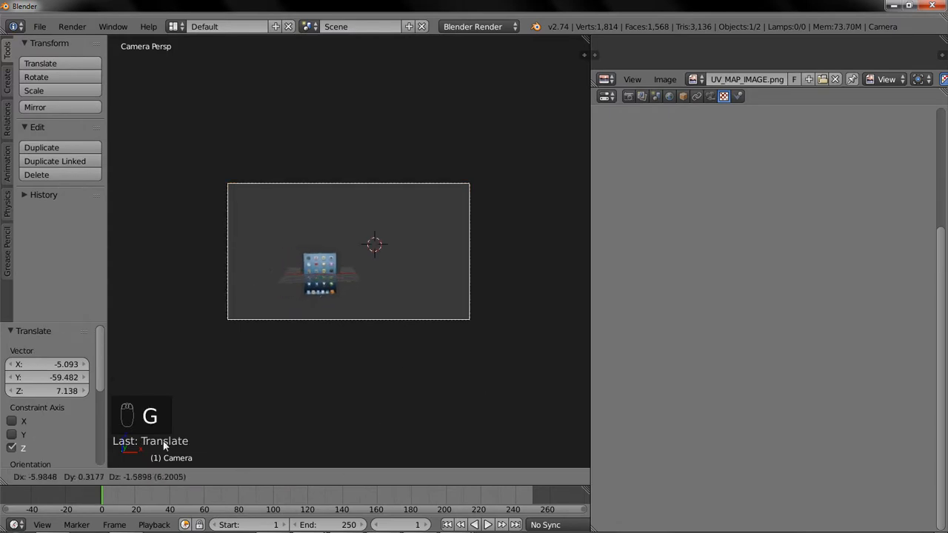
{"action": "left_click", "coordinate": [342, 384]}
Move the camera by about X -29.1, Y 25.4, Z -1.1, and by about X 14.7, Y -2.2, Z -7.8 while looking through it.
{"action": "middle_click_drag", "start_coordinate": [478, 372], "coordinate": [497, 348]}
{"action": "key", "text": "g"}
{"action": "left_click", "coordinate": [252, 360]}
{"action": "key", "text": "KP_0"}
{"action": "key", "text": "g"}
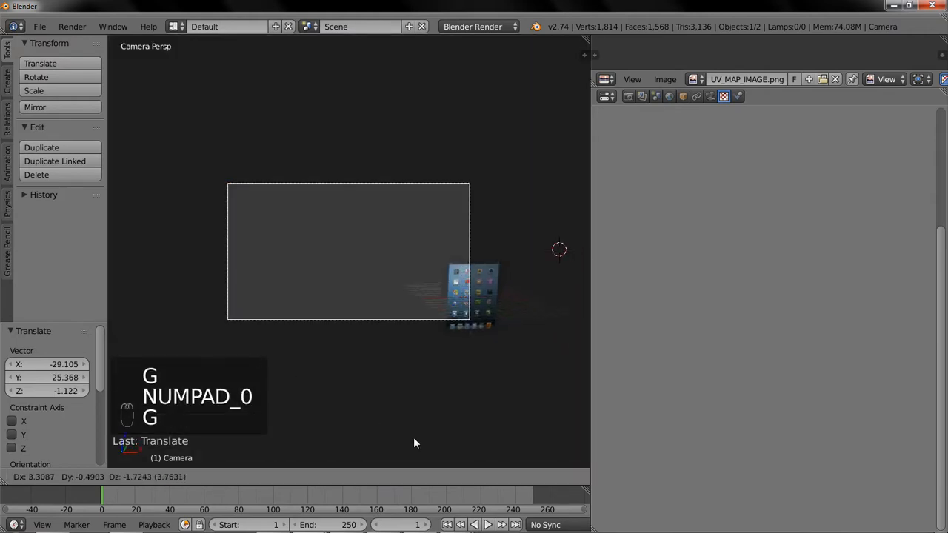
{"action": "left_click", "coordinate": [427, 273]}
Set the pivot point to the 3D cursor, reset the cursor to the scene's origin, and return to the camera view.
{"action": "key", "text": "period"}
{"action": "key", "text": "r"}
{"action": "key", "text": "r"}
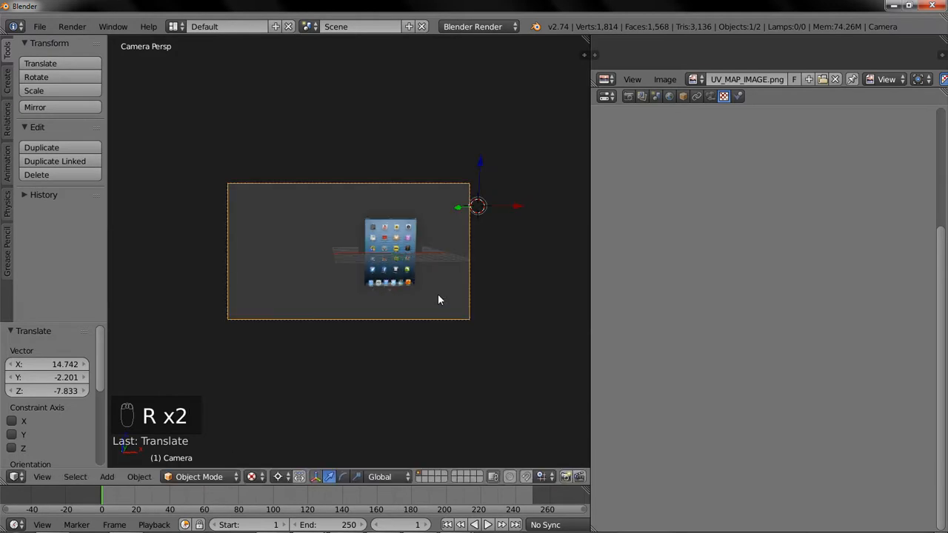
{"action": "key", "text": "shift+c"}
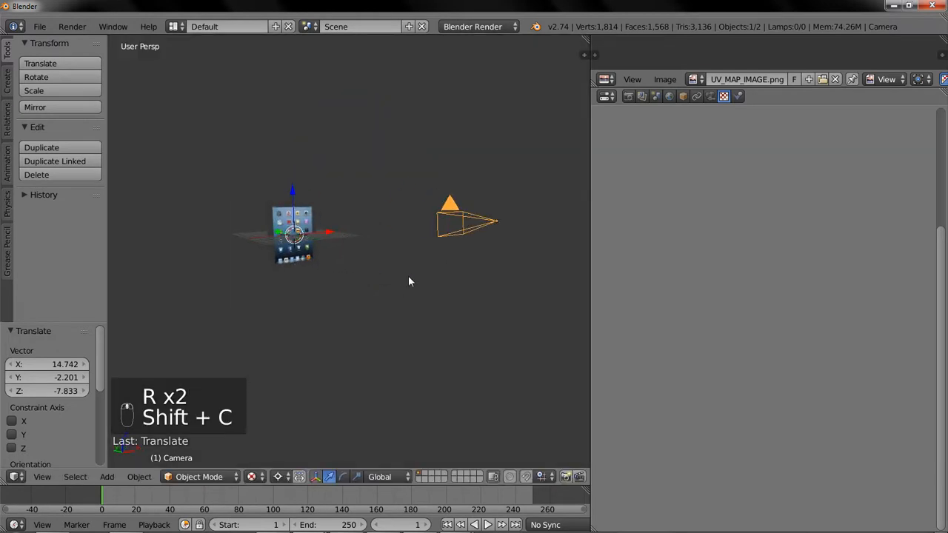
{"action": "middle_click_drag", "start_coordinate": [329, 286], "coordinate": [387, 294]}
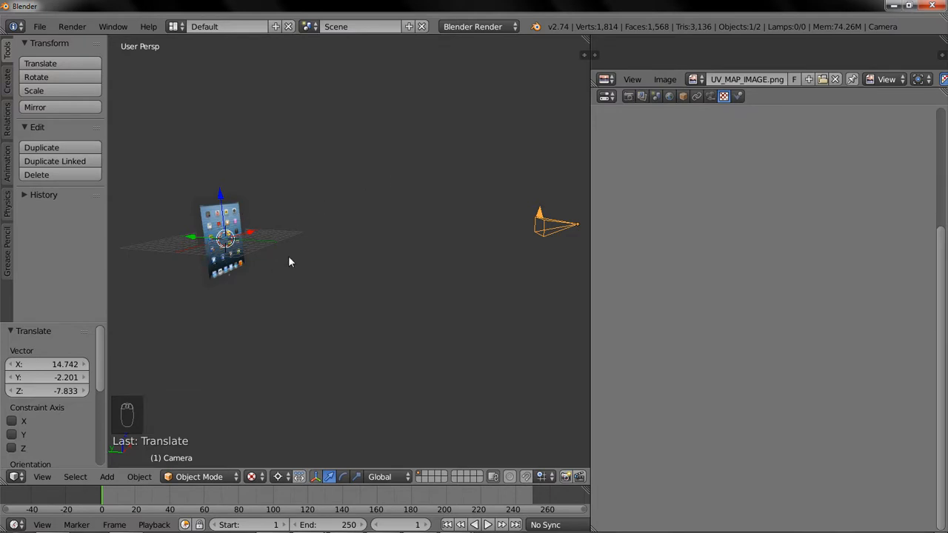
{"action": "key", "text": "shift+c"}
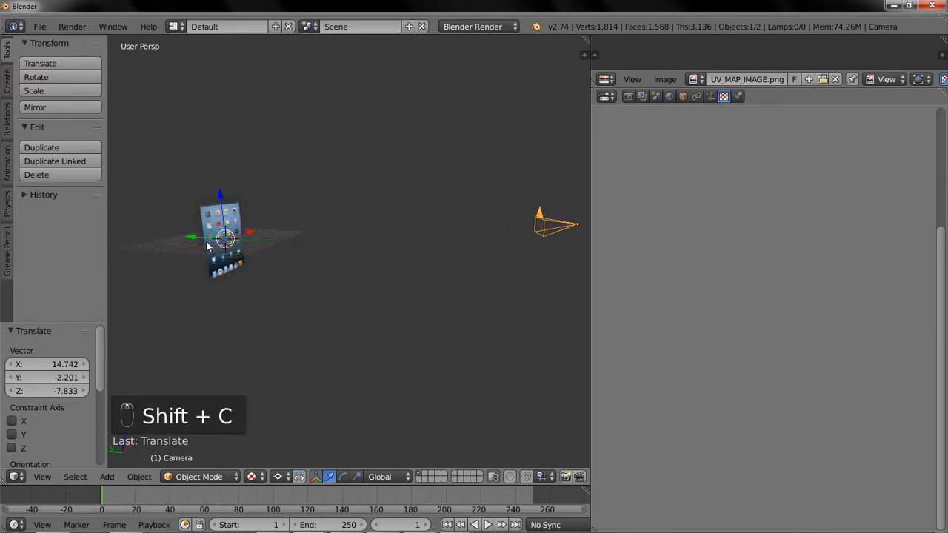
{"action": "key", "text": "KP_0"}
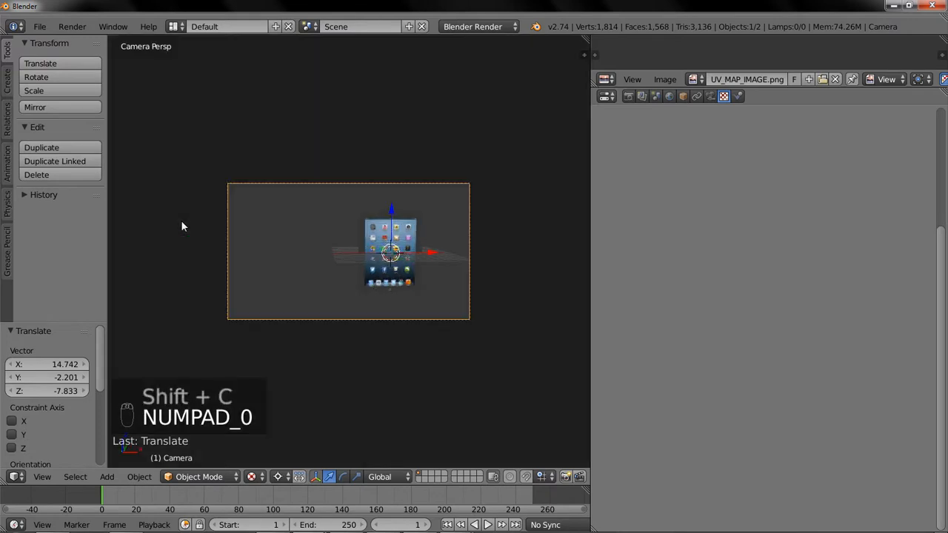
Rotate the camera around global Z by about -8.6° and -33.9°, and shift it about X 6.7, Y -7.0, Z 1.2.
{"action": "key", "text": "r"}
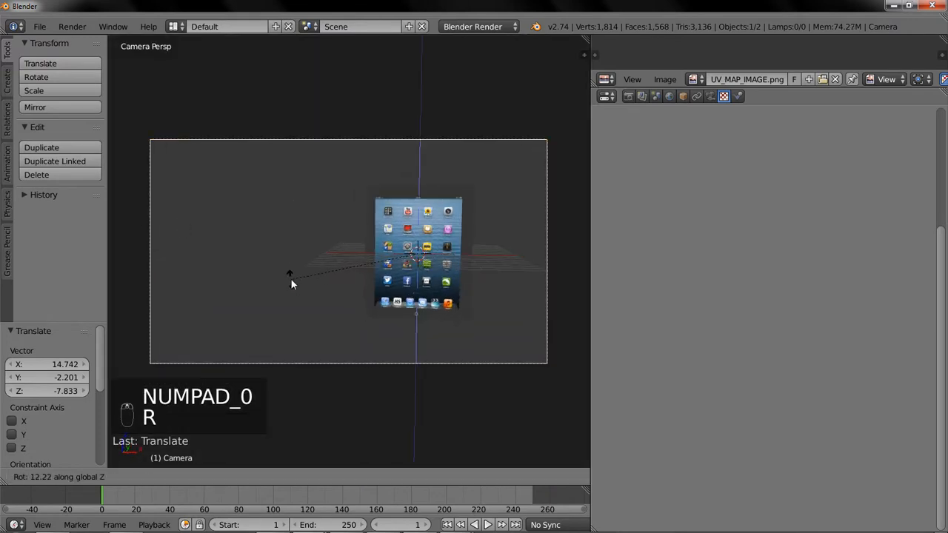
{"action": "left_click", "coordinate": [481, 120]}
{"action": "key", "text": "r"}
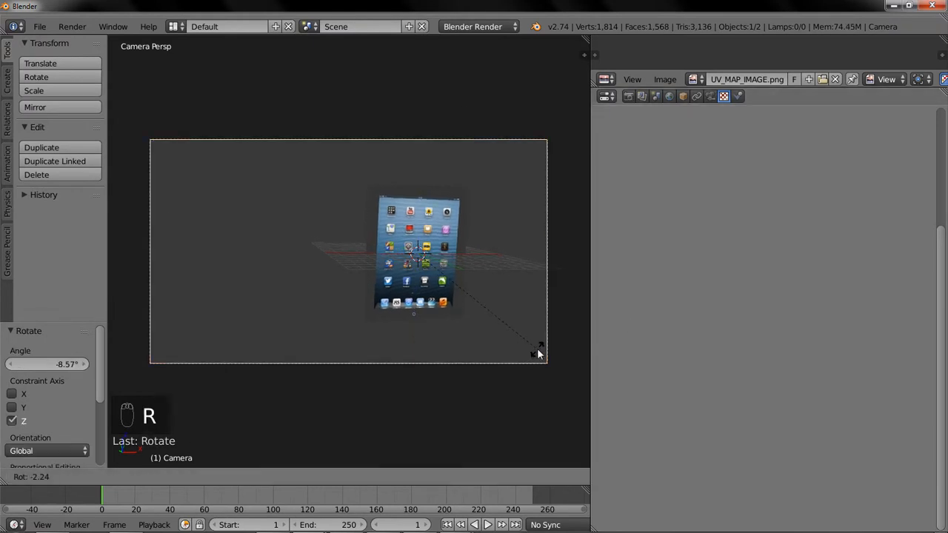
{"action": "left_click", "coordinate": [442, 360]}
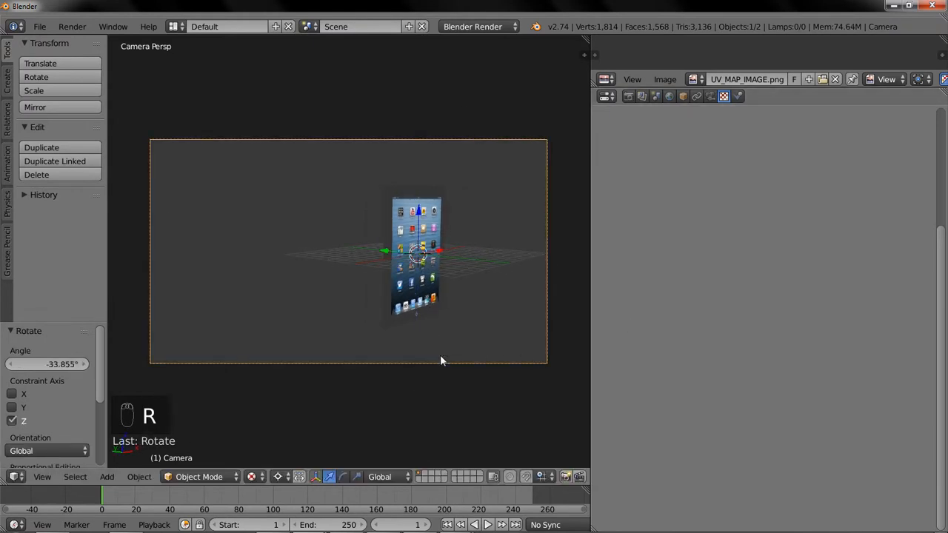
{"action": "key", "text": "g"}
{"action": "left_click", "coordinate": [540, 336]}
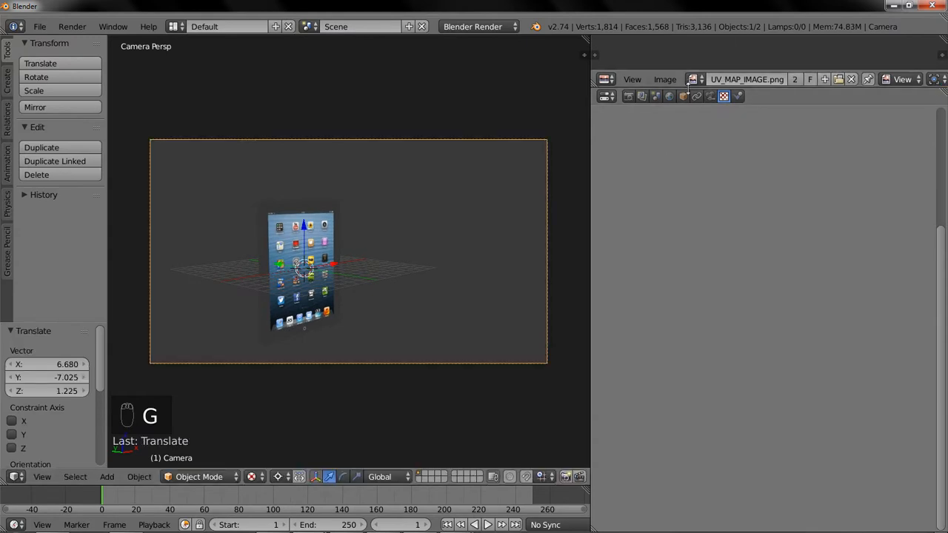
Turn on the camera's Thirds composition guide and set its Passepartout alpha to 1.000.
{"action": "left_click", "coordinate": [709, 96]}
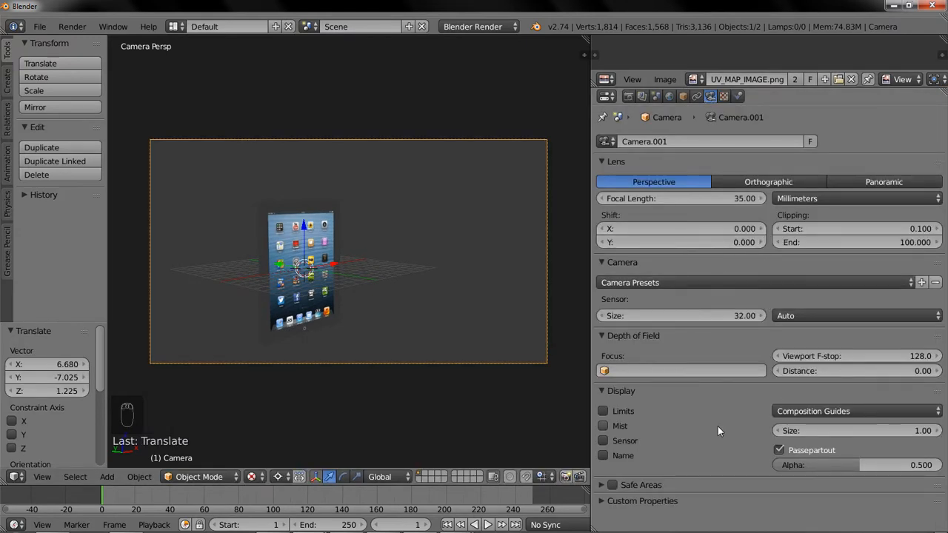
{"action": "scroll", "coordinate": [385, 326], "scroll_direction": "up", "scroll_amount": 2}
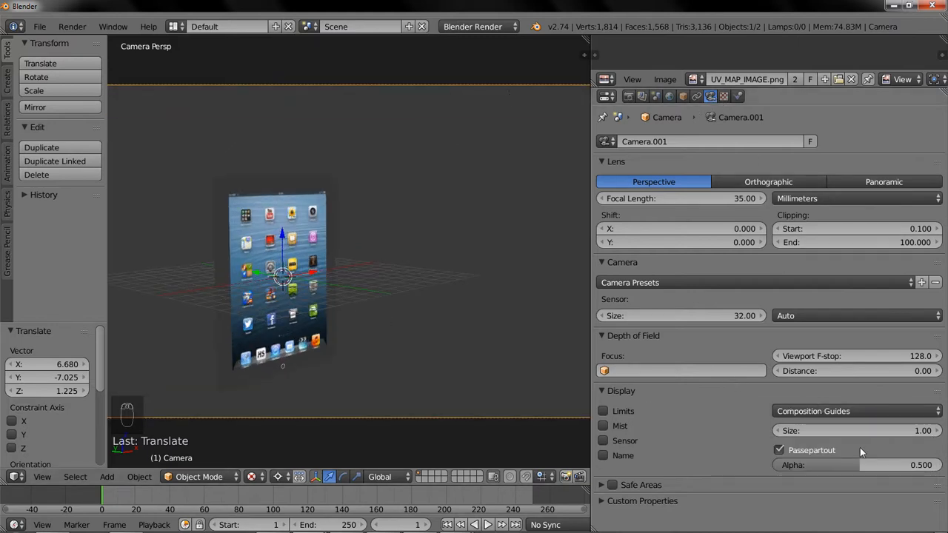
{"action": "left_click", "coordinate": [860, 411]}
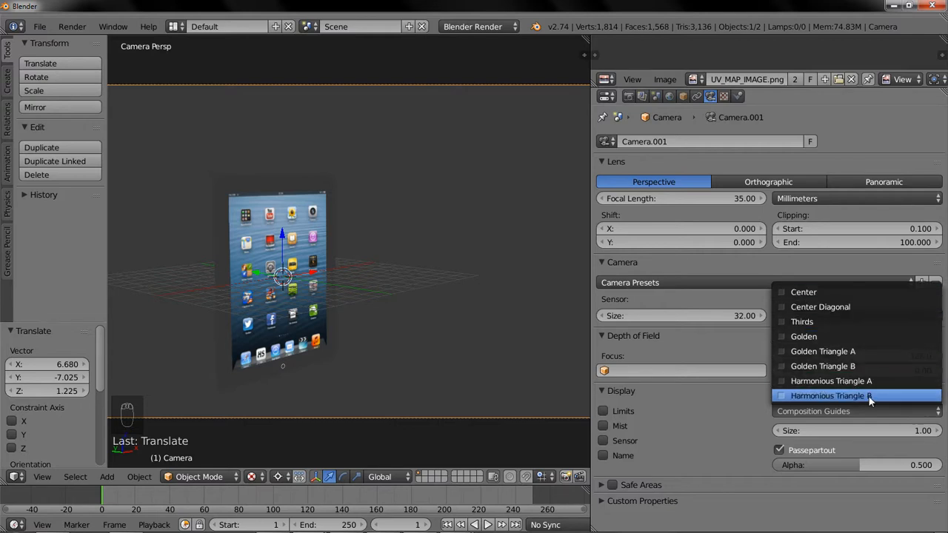
{"action": "left_click", "coordinate": [850, 323]}
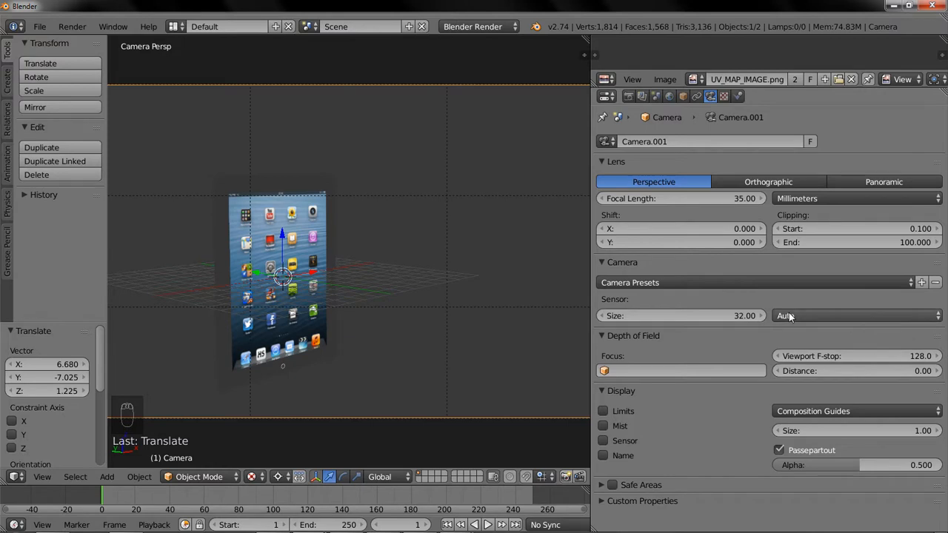
{"action": "left_click_drag", "start_coordinate": [805, 461], "coordinate": [940, 462]}
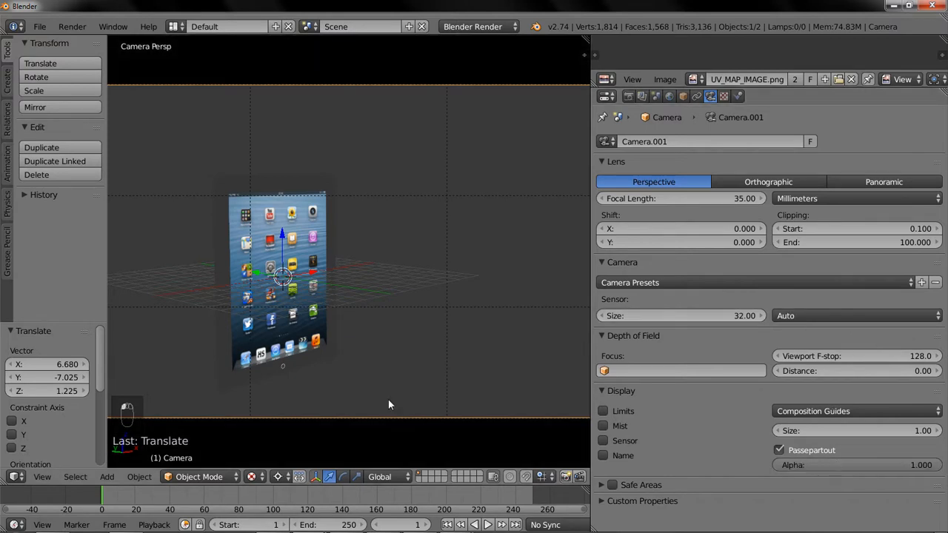
Move the camera by about X 3.4, Y -3.7 to place the tablet in the outer third of the frame.
{"action": "scroll", "coordinate": [385, 392], "scroll_direction": "down", "scroll_amount": 2}
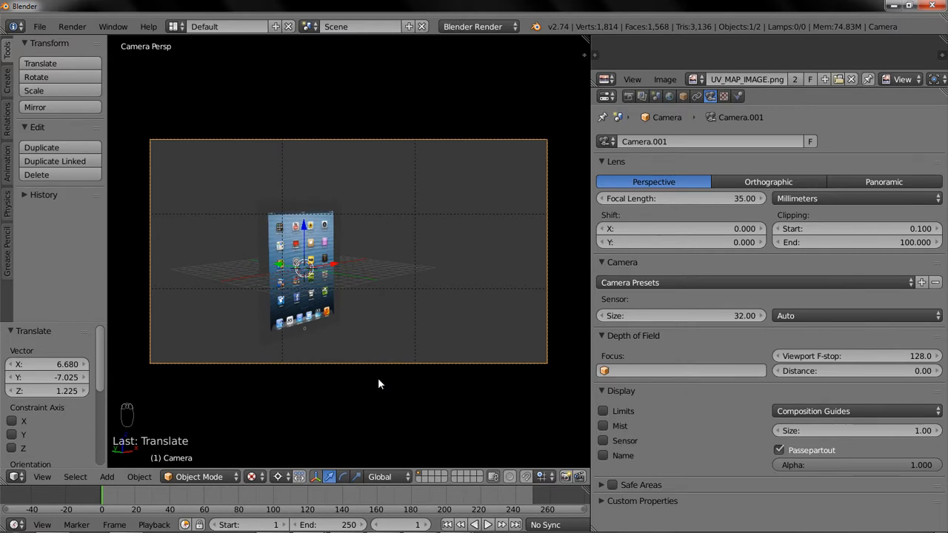
{"action": "scroll", "coordinate": [378, 379], "scroll_direction": "up", "scroll_amount": 2}
{"action": "middle_click_drag", "start_coordinate": [331, 302], "coordinate": [394, 293], "text": "shift"}
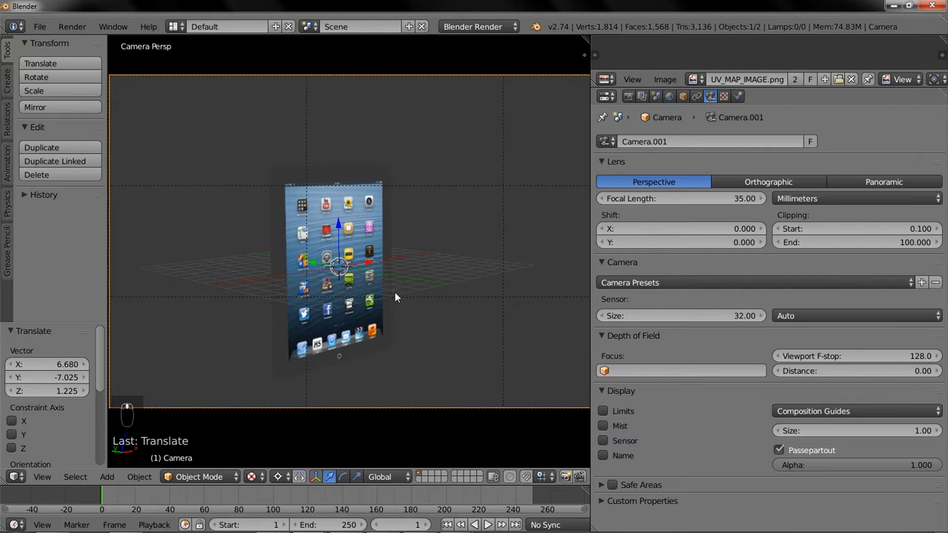
{"action": "scroll", "coordinate": [416, 270], "scroll_direction": "down", "scroll_amount": 1}
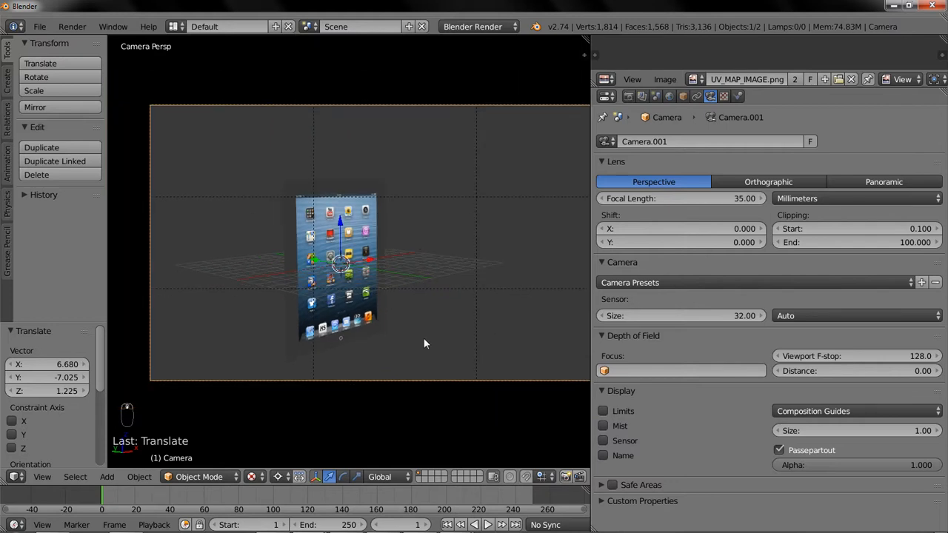
{"action": "key", "text": "g"}
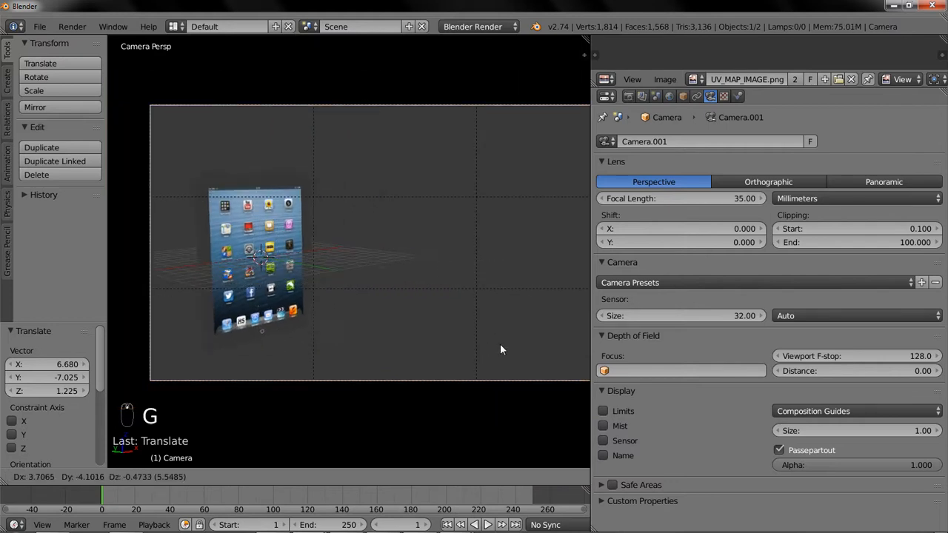
{"action": "left_click", "coordinate": [486, 343]}
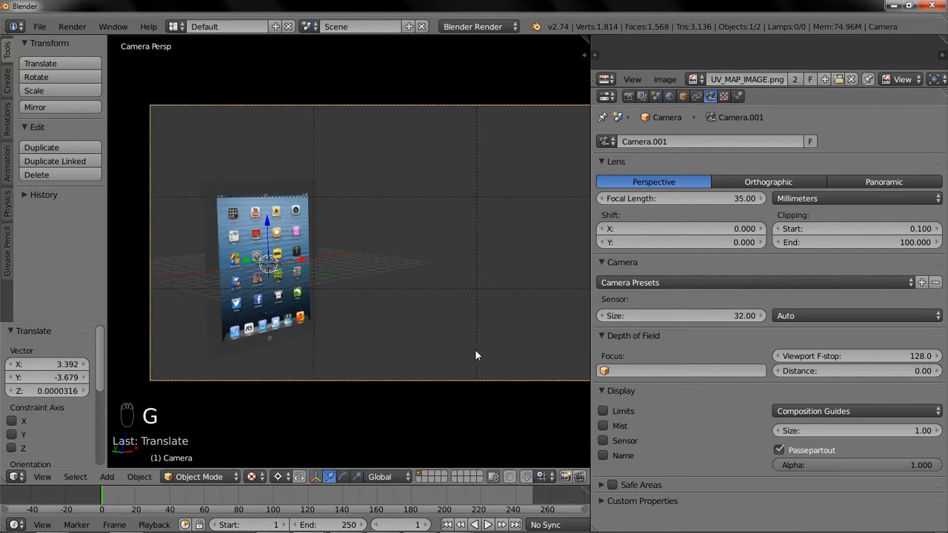
Lower the camera by about 0.47 to raise the tablet slightly against the upper thirds line.
{"action": "scroll", "coordinate": [475, 349], "scroll_direction": "up", "scroll_amount": 1}
{"action": "middle_click_drag", "start_coordinate": [422, 340], "coordinate": [470, 301], "text": "shift"}
{"action": "scroll", "coordinate": [443, 318], "scroll_direction": "down", "scroll_amount": 1}
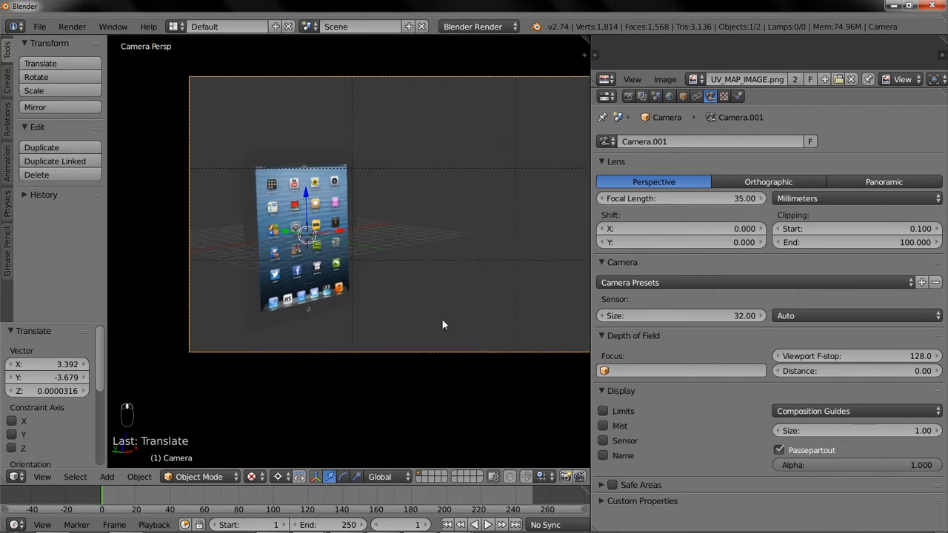
{"action": "scroll", "coordinate": [433, 311], "scroll_direction": "up", "scroll_amount": 1}
{"action": "key", "text": "g"}
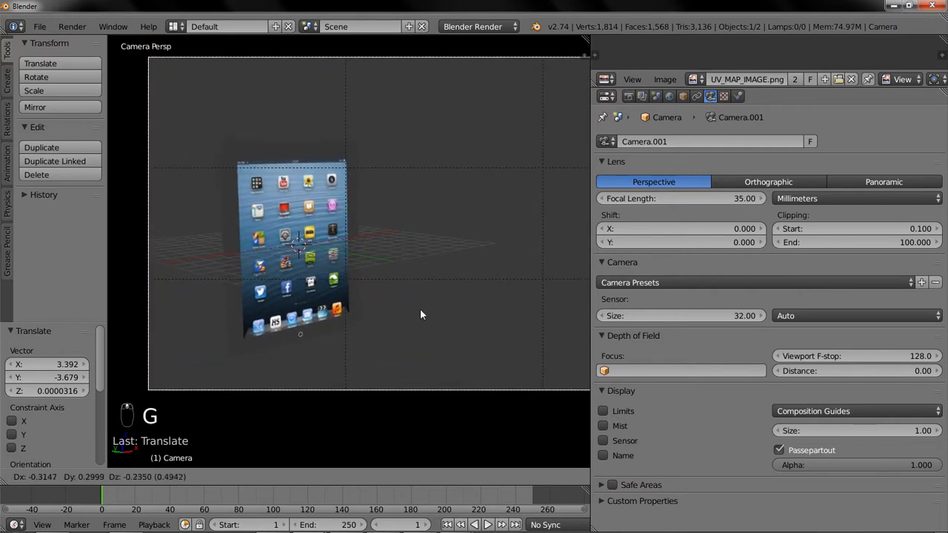
{"action": "left_click", "coordinate": [428, 317]}
{"action": "scroll", "coordinate": [330, 211], "scroll_direction": "down", "scroll_amount": 1}
{"action": "scroll", "coordinate": [331, 213], "scroll_direction": "down", "scroll_amount": 2}
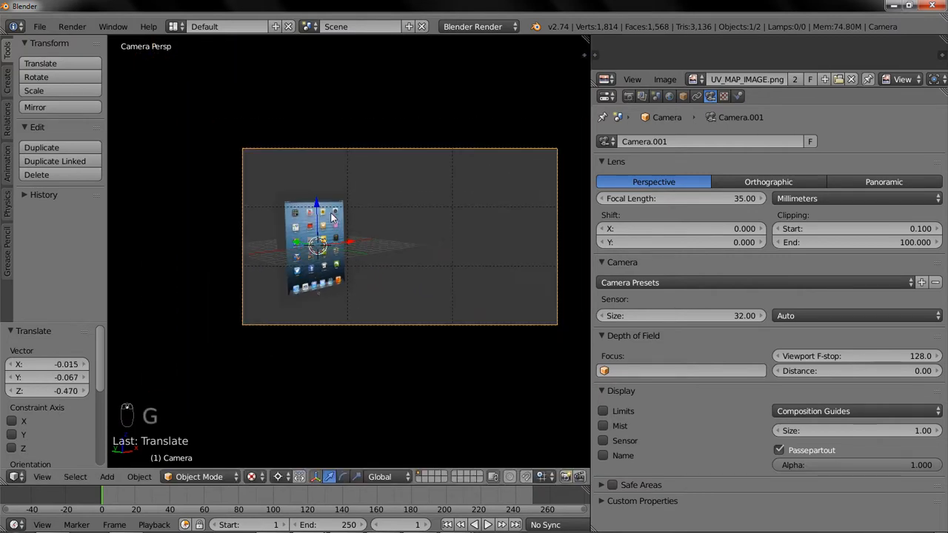
Duplicate the tablet and move the copy across the camera frame toward the opposite vertical thirds line.
{"action": "middle_click_drag", "start_coordinate": [330, 217], "coordinate": [298, 218], "text": "shift"}
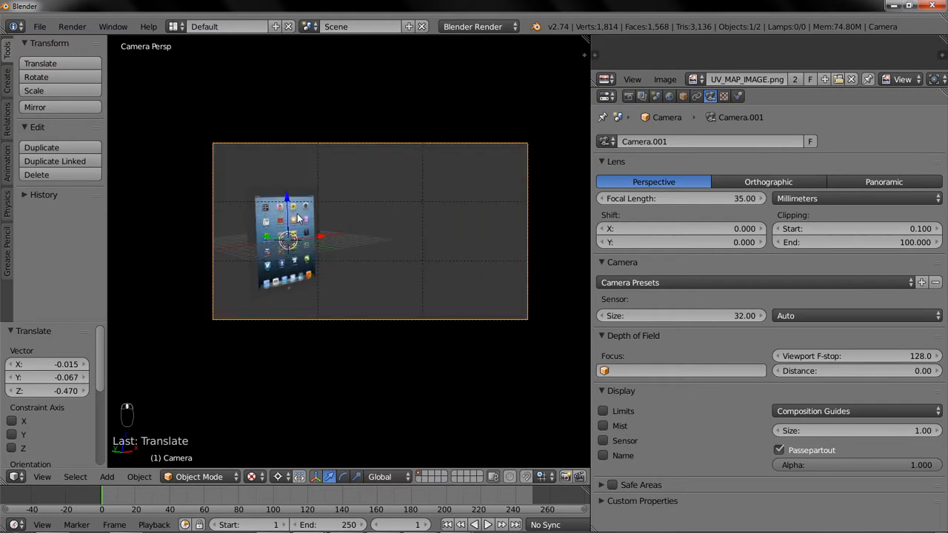
{"action": "scroll", "coordinate": [297, 217], "scroll_direction": "up", "scroll_amount": 2}
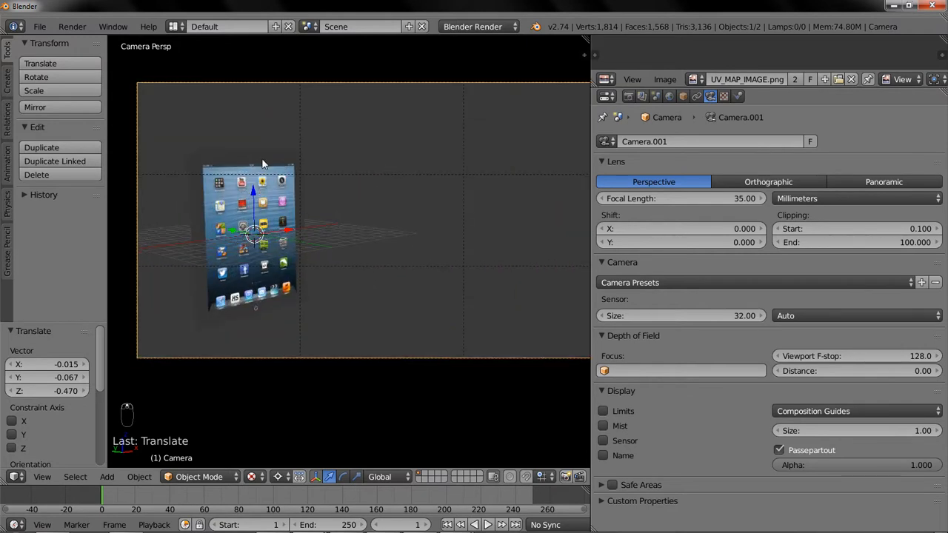
{"action": "right_click", "coordinate": [196, 213]}
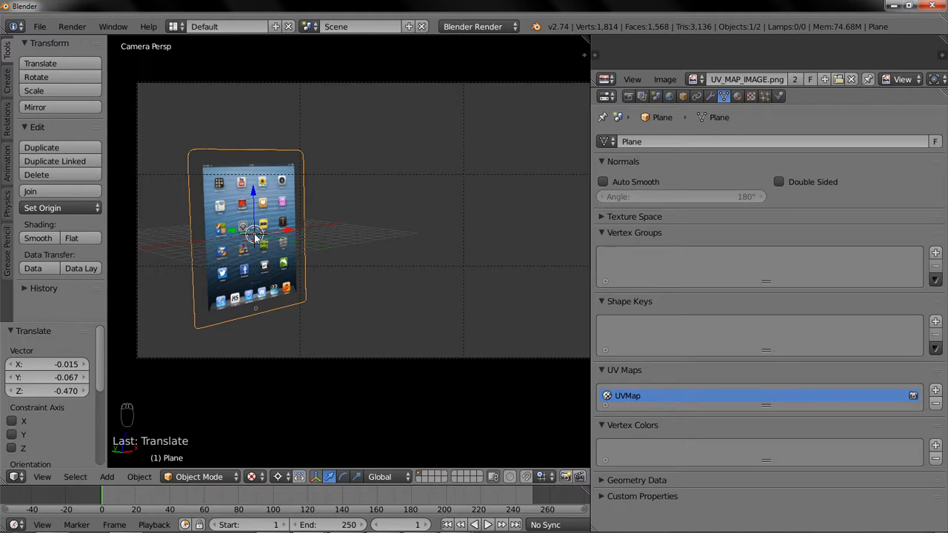
{"action": "key", "text": "shift+d"}
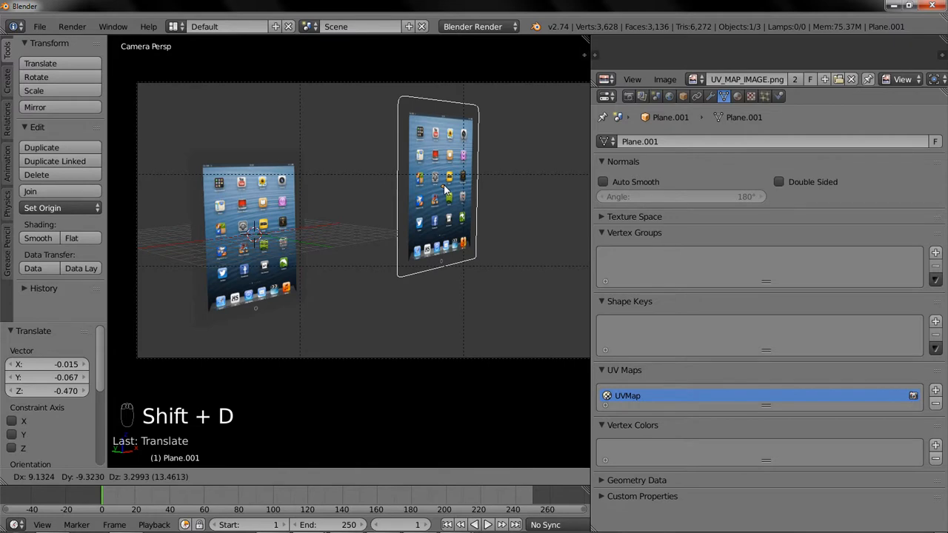
Keep the duplicated tablet at the original's position and rotate it 180° around the global Z axis.
{"action": "right_click", "coordinate": [444, 190]}
{"action": "key", "text": "r"}
{"action": "key", "text": "z"}
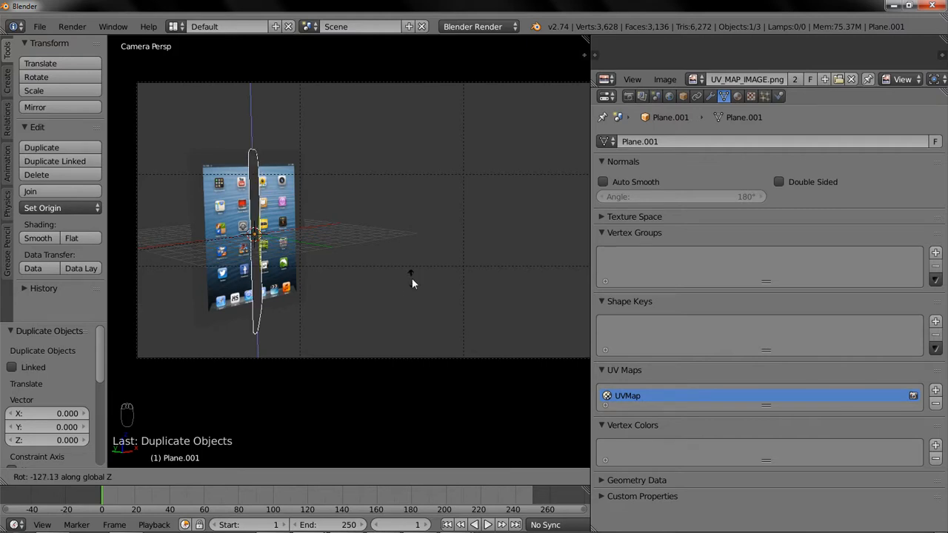
{"action": "type", "text": "180"}
{"action": "key", "text": "Return"}
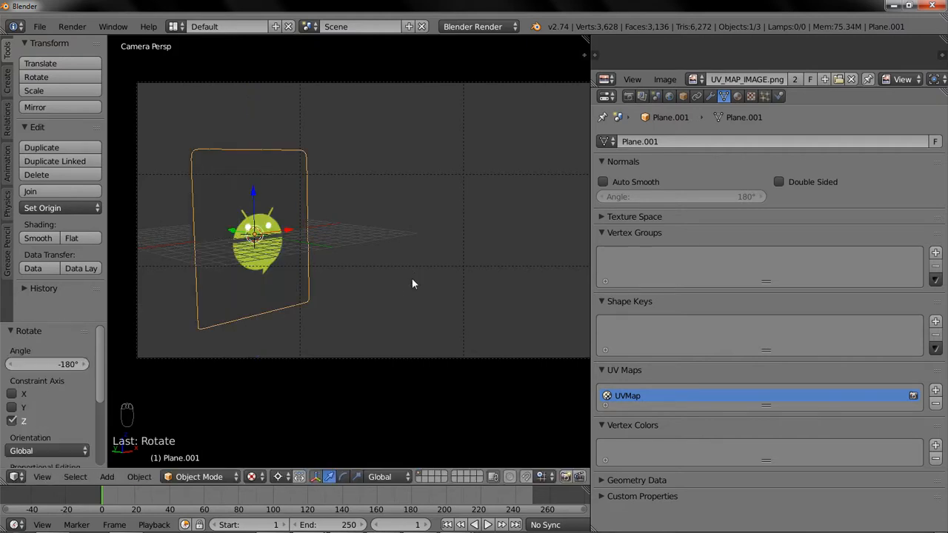
Move the duplicated tablet about 9.15 units along the X axis, beside the original.
{"action": "key", "text": "g"}
{"action": "key", "text": "x"}
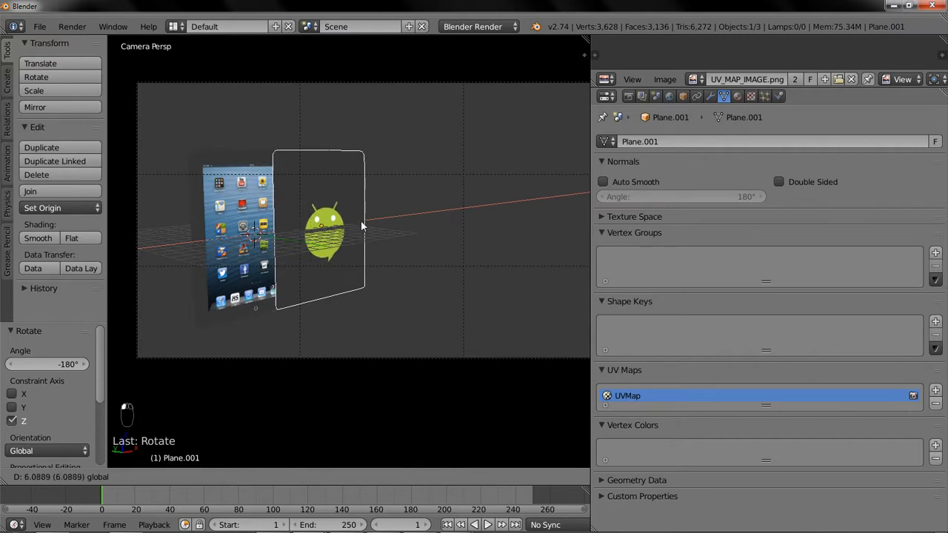
{"action": "left_click", "coordinate": [374, 220]}
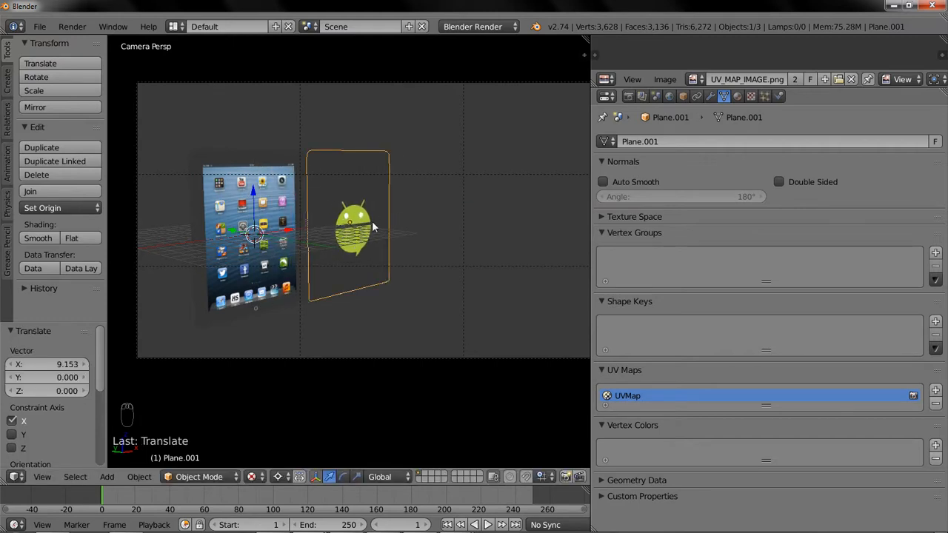
Switch the pivot point to the bounding box center and rotate the duplicated tablet about -65° around the Z axis.
{"action": "key", "text": "r"}
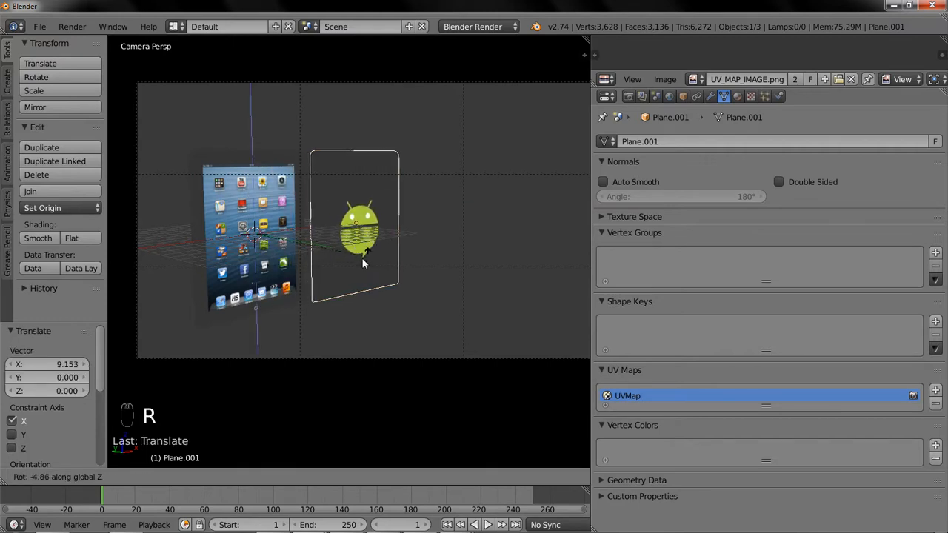
{"action": "right_click", "coordinate": [353, 273]}
{"action": "key", "text": "period"}
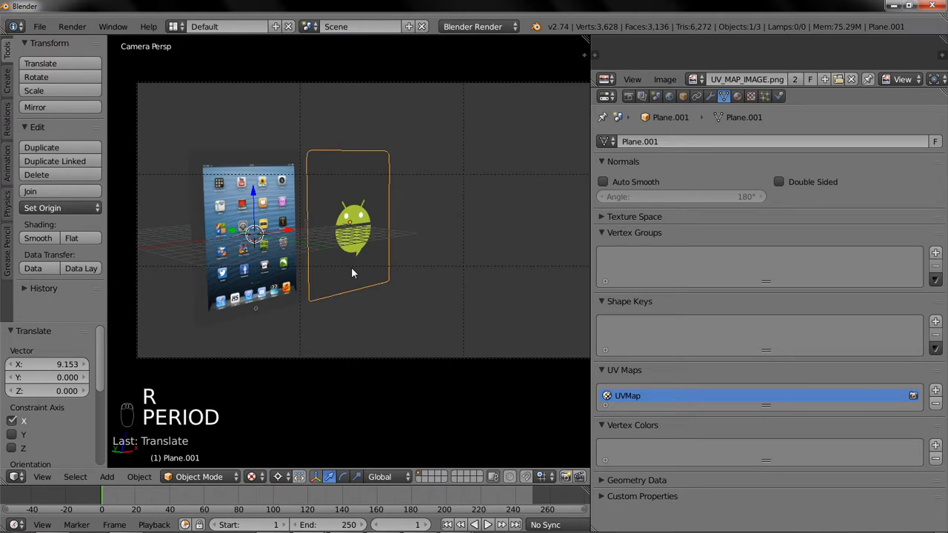
{"action": "key", "text": "comma"}
{"action": "key", "text": "r"}
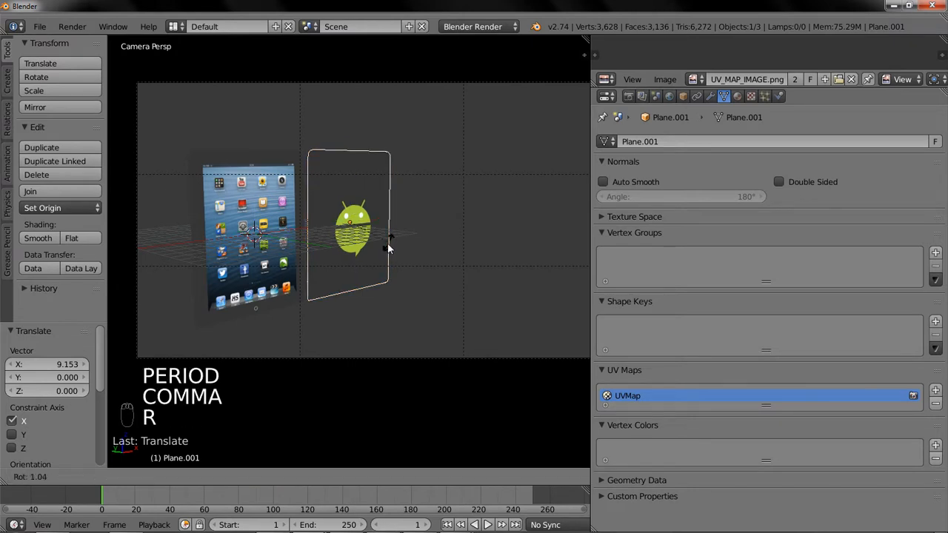
{"action": "left_click", "coordinate": [355, 275]}
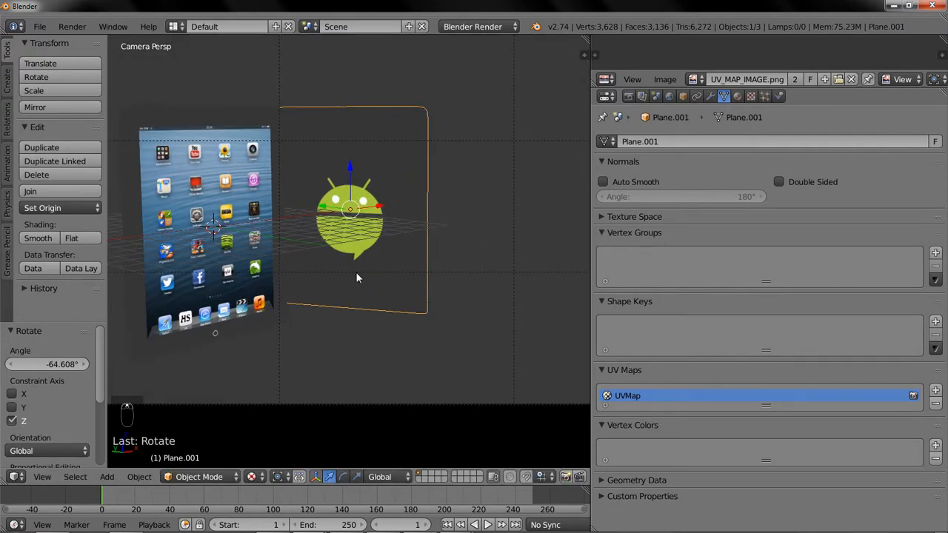
In the front orthographic view, tilt the duplicated tablet about -13° around its local X axis.
{"action": "key", "text": "KP_1"}
{"action": "scroll", "coordinate": [356, 275], "scroll_direction": "up", "scroll_amount": 6}
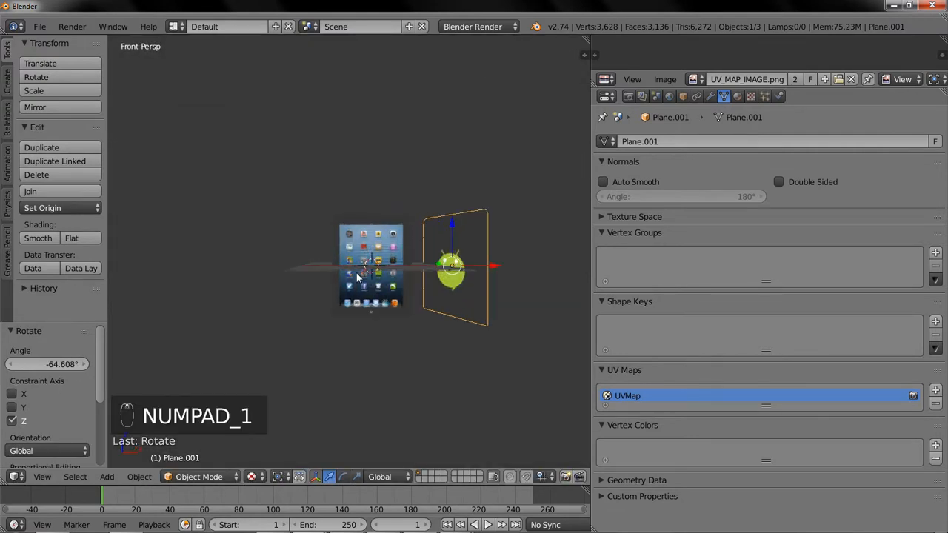
{"action": "key", "text": "KP_5"}
{"action": "scroll", "coordinate": [433, 266], "scroll_direction": "down", "scroll_amount": 2}
{"action": "middle_click_drag", "start_coordinate": [425, 253], "coordinate": [332, 200], "text": "shift"}
{"action": "scroll", "coordinate": [391, 249], "scroll_direction": "up", "scroll_amount": 3}
{"action": "key", "text": "r"}
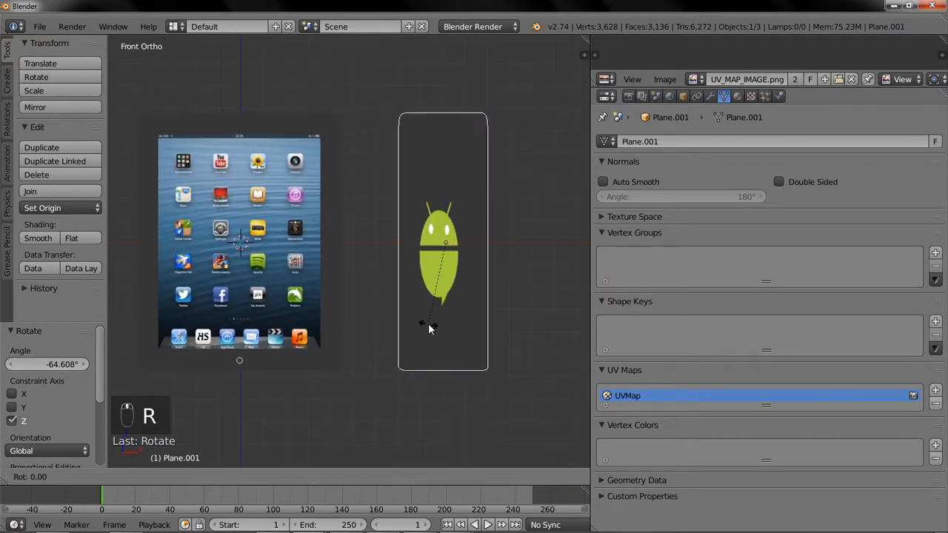
{"action": "key", "text": "x"}
{"action": "key", "text": "x"}
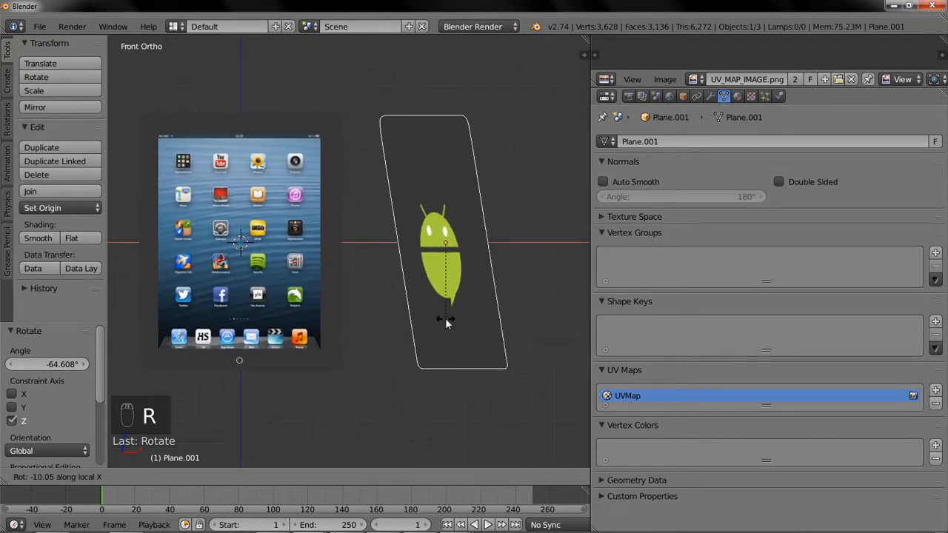
{"action": "left_click", "coordinate": [448, 316]}
Move the duplicated tablet about -1.59 units in X and 0.61 in Z, and check it through the camera.
{"action": "key", "text": "g"}
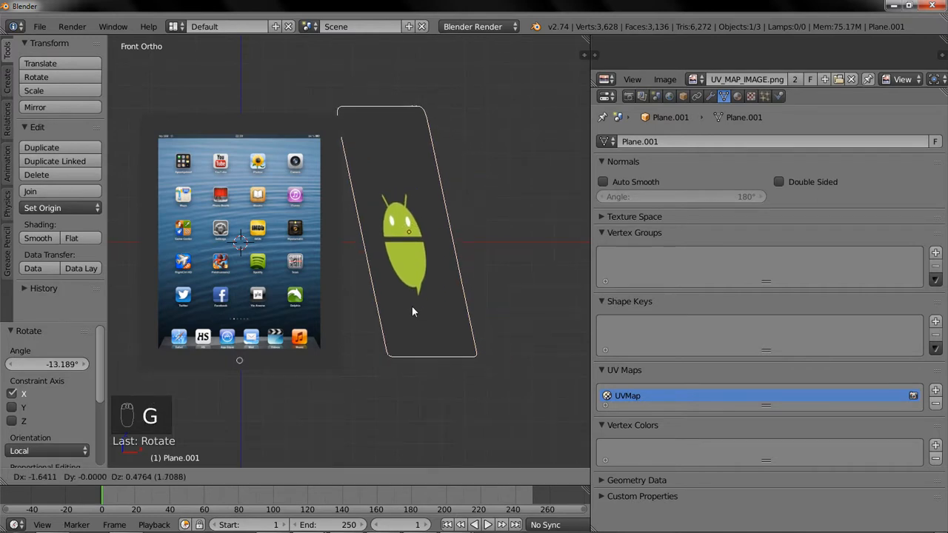
{"action": "left_click", "coordinate": [412, 304]}
{"action": "scroll", "coordinate": [465, 350], "scroll_direction": "up", "scroll_amount": 2}
{"action": "middle_click_drag", "start_coordinate": [412, 305], "coordinate": [319, 280]}
{"action": "scroll", "coordinate": [320, 280], "scroll_direction": "down", "scroll_amount": 2}
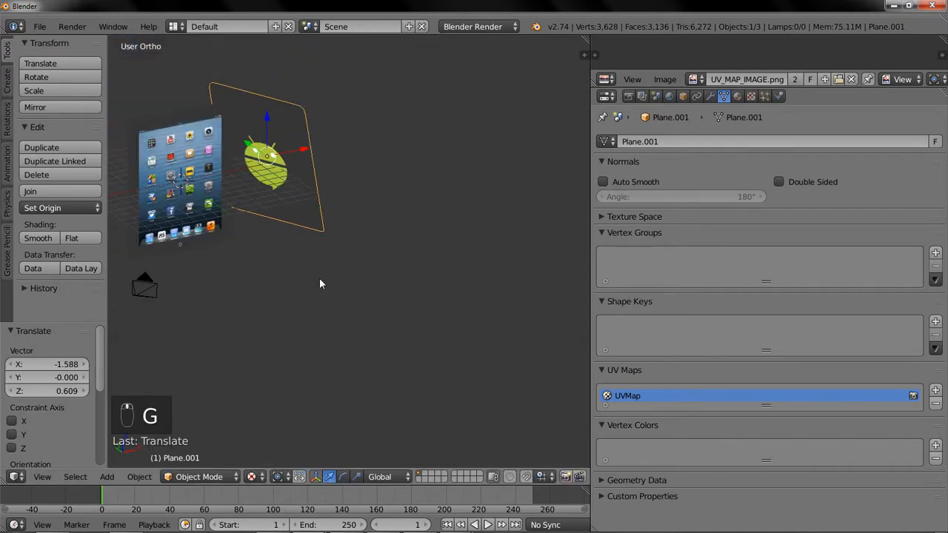
{"action": "key", "text": "KP_0"}
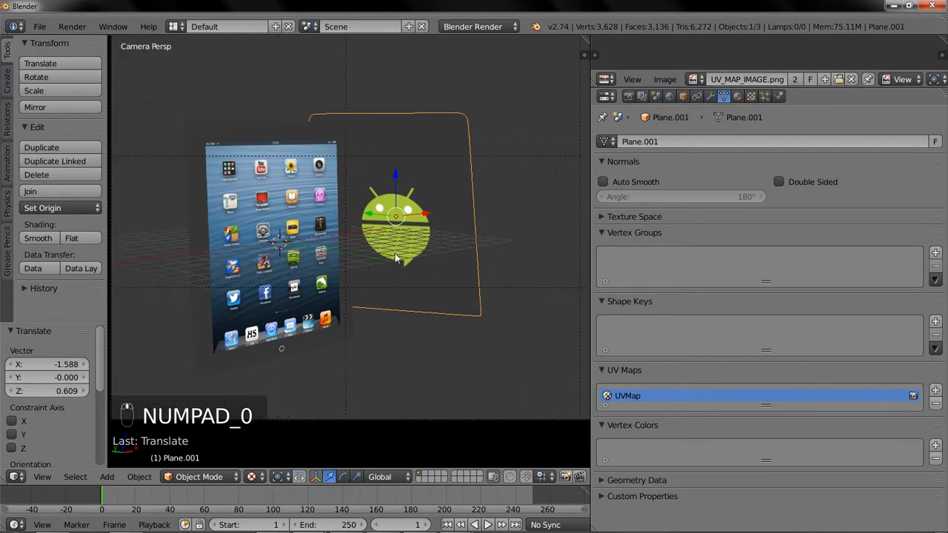
{"action": "scroll", "coordinate": [459, 287], "scroll_direction": "down", "scroll_amount": 3}
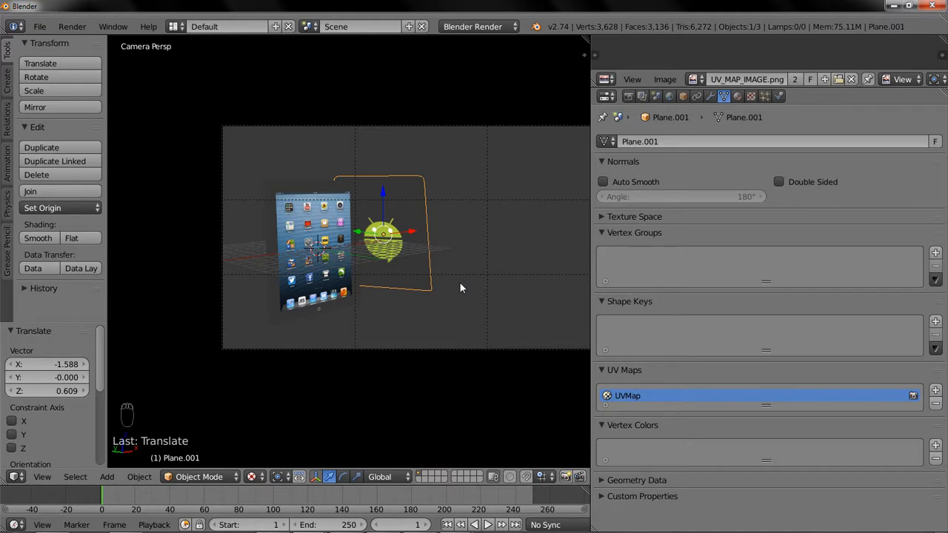
{"action": "scroll", "coordinate": [459, 281], "scroll_direction": "up", "scroll_amount": 2}
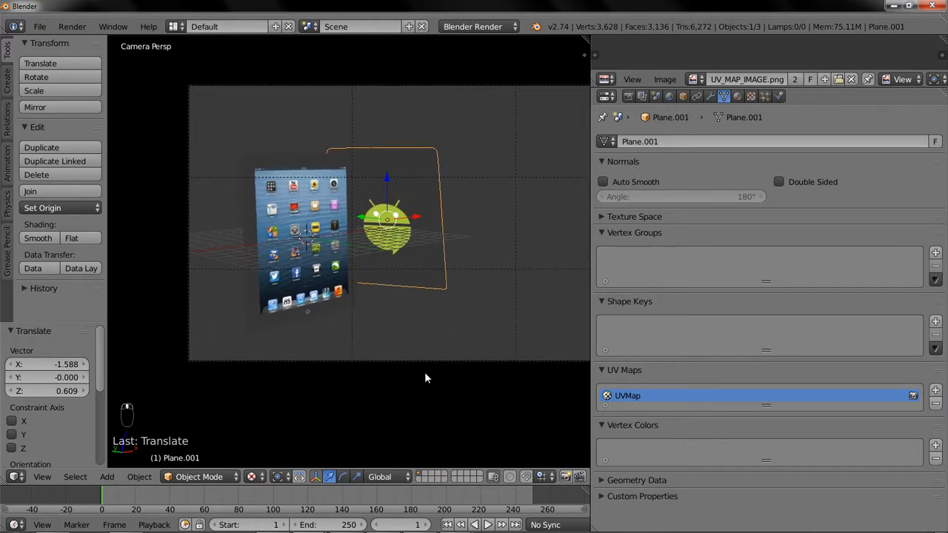
Select the camera and lower it by about 0.75 units to reframe the two tablets.
{"action": "right_click", "coordinate": [422, 371]}
{"action": "key", "text": "g"}
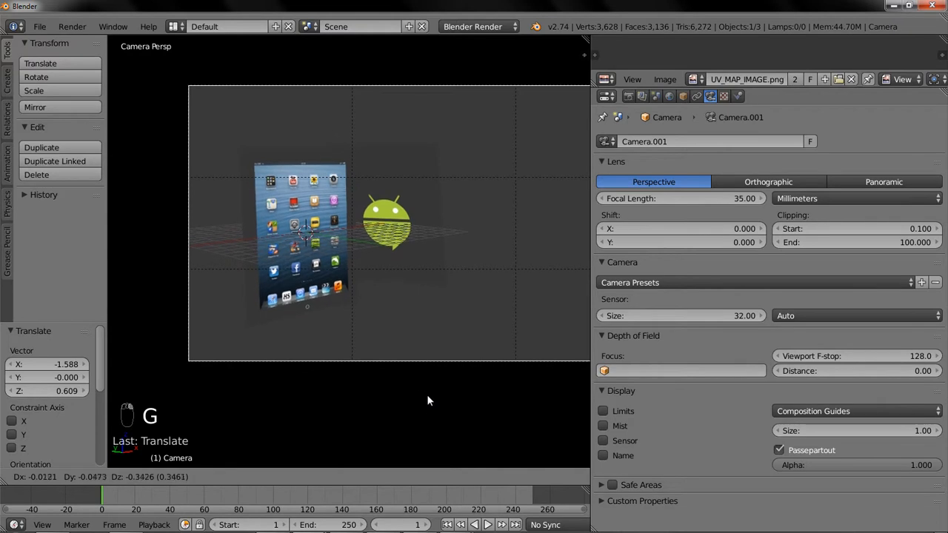
{"action": "left_click", "coordinate": [427, 428]}
{"action": "scroll", "coordinate": [478, 347], "scroll_direction": "down", "scroll_amount": 1}
{"action": "middle_click_drag", "start_coordinate": [458, 278], "coordinate": [422, 339], "text": "shift"}
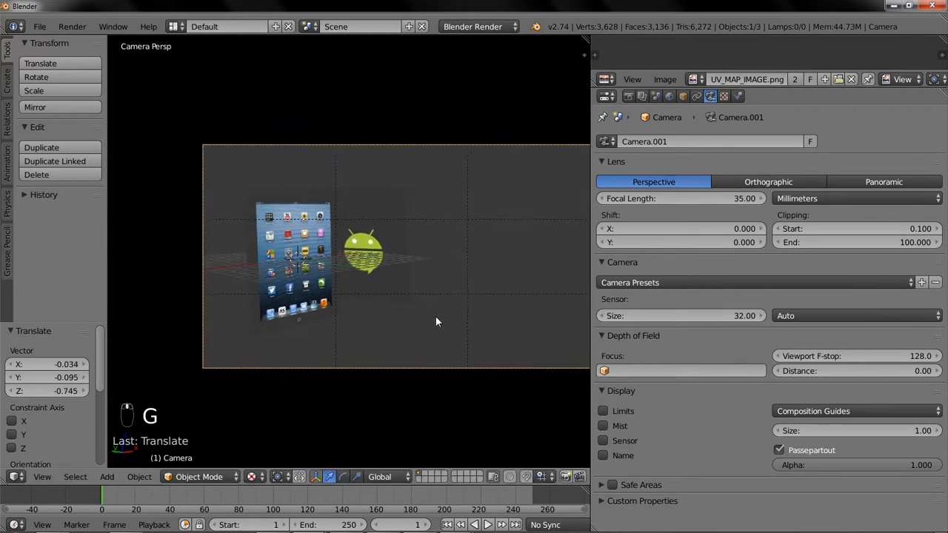
{"action": "scroll", "coordinate": [435, 321], "scroll_direction": "down", "scroll_amount": 1}
{"action": "scroll", "coordinate": [389, 342], "scroll_direction": "up", "scroll_amount": 2}
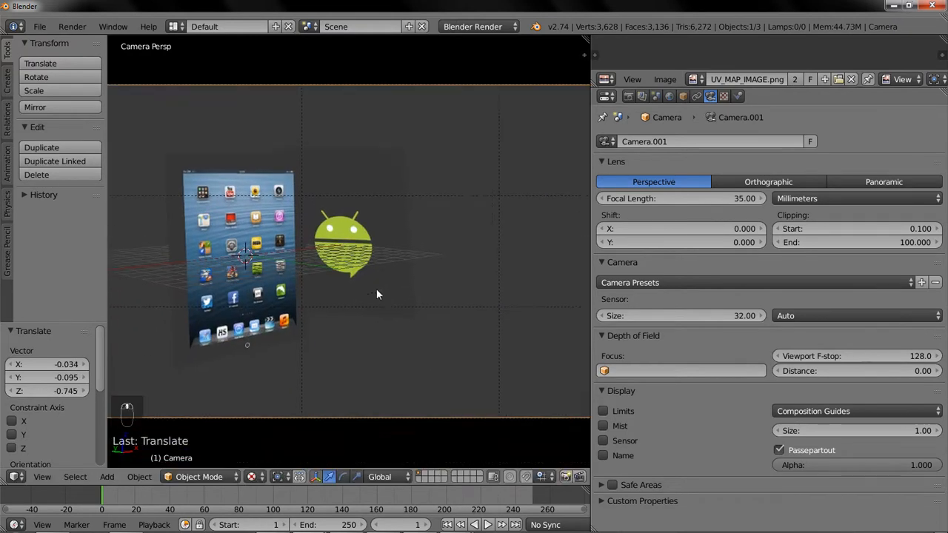
{"action": "scroll", "coordinate": [377, 288], "scroll_direction": "up", "scroll_amount": 1}
{"action": "scroll", "coordinate": [376, 286], "scroll_direction": "down", "scroll_amount": 1}
{"action": "scroll", "coordinate": [416, 259], "scroll_direction": "down", "scroll_amount": 1}
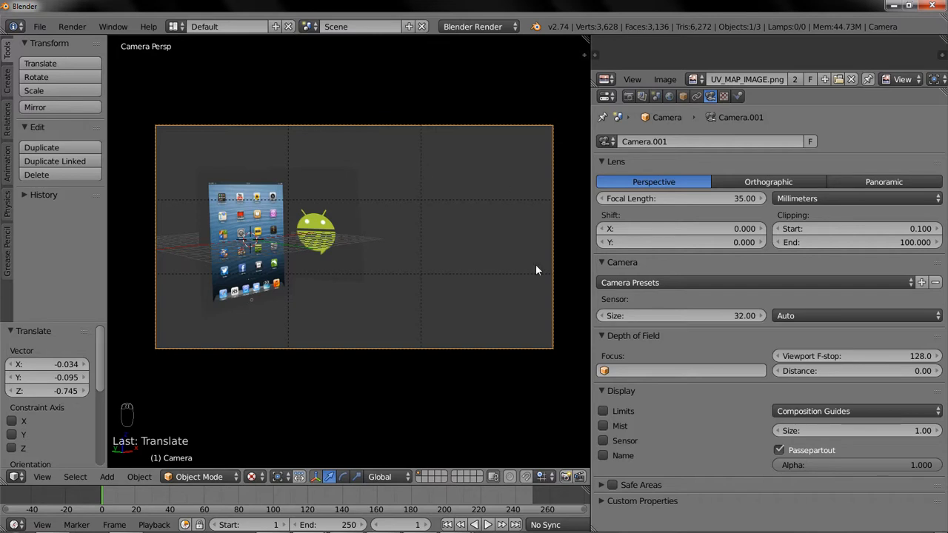
{"action": "scroll", "coordinate": [302, 209], "scroll_direction": "up", "scroll_amount": 1}
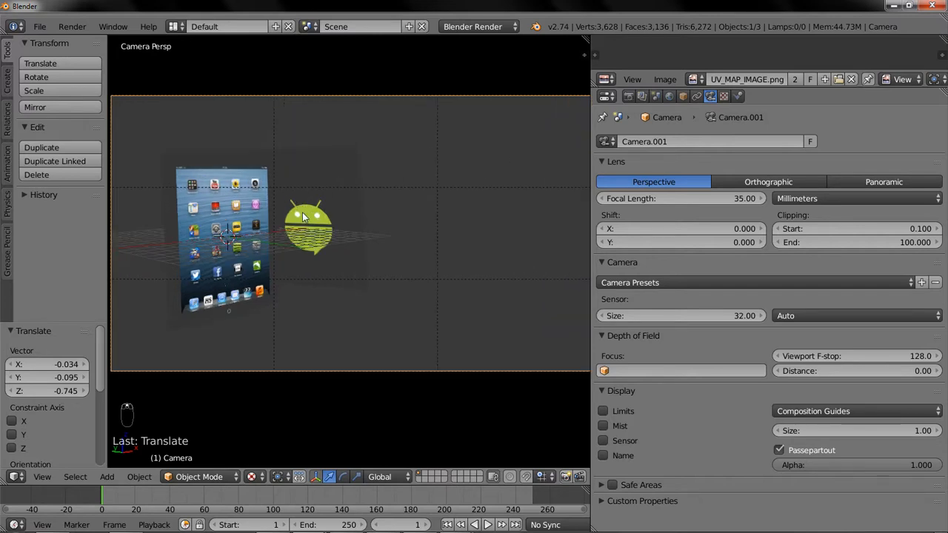
{"action": "mouse_move", "coordinate": [302, 212]}
{"action": "middle_mouse_down", "text": "shift"}
{"action": "mouse_move", "coordinate": [296, 201]}
{"action": "mouse_move", "coordinate": [294, 217]}
{"action": "middle_mouse_up", "text": "shift"}
{"action": "scroll", "coordinate": [293, 217], "scroll_direction": "down", "scroll_amount": 3}
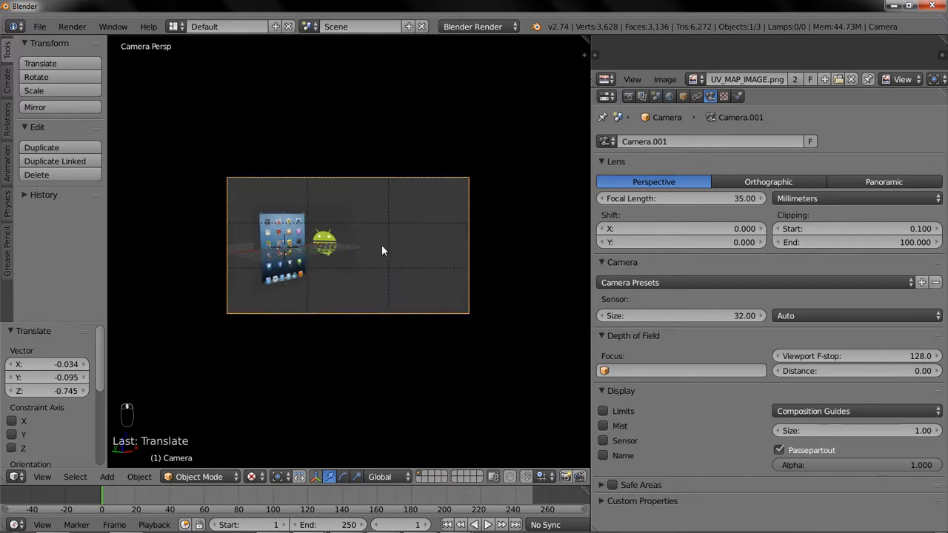
Add a Hemi lamp, raise it above the tablets and move it about -21 units along the Y axis.
{"action": "middle_click_drag", "start_coordinate": [381, 251], "coordinate": [383, 277]}
{"action": "key", "text": "shift+a"}
{"action": "mouse_move", "coordinate": [378, 291]}
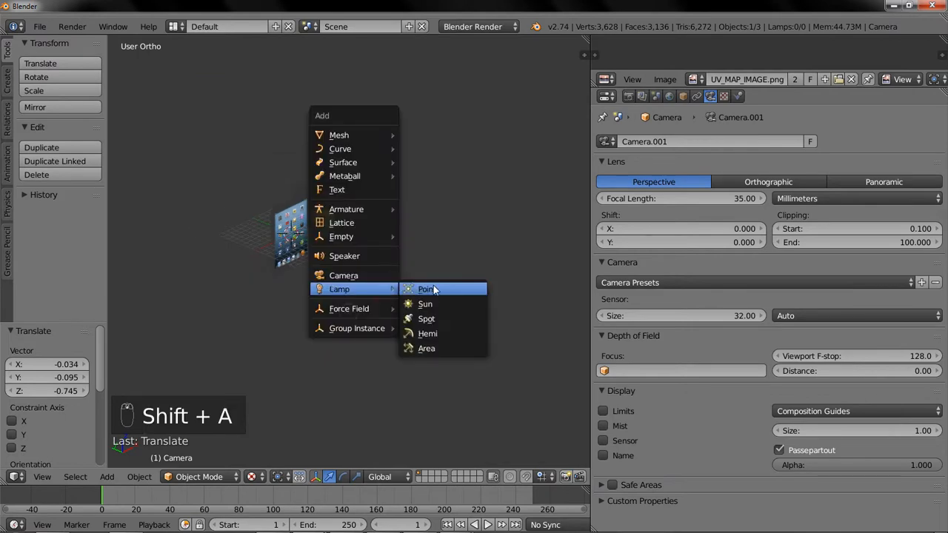
{"action": "left_click", "coordinate": [446, 333]}
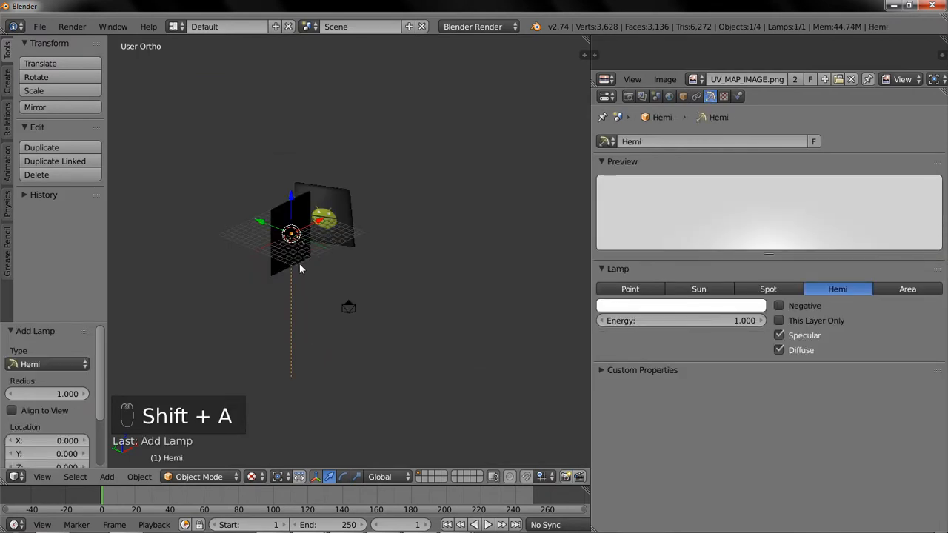
{"action": "key", "text": "KP_1"}
{"action": "middle_click_drag", "start_coordinate": [332, 271], "coordinate": [306, 251]}
{"action": "left_click_drag", "start_coordinate": [272, 229], "coordinate": [273, 169]}
{"action": "left_click_drag", "start_coordinate": [240, 203], "coordinate": [368, 180]}
Rotate the Hemi lamp about 67° around the global X axis so that it points at the tablets.
{"action": "key", "text": "KP_0"}
{"action": "key", "text": "r"}
{"action": "key", "text": "x"}
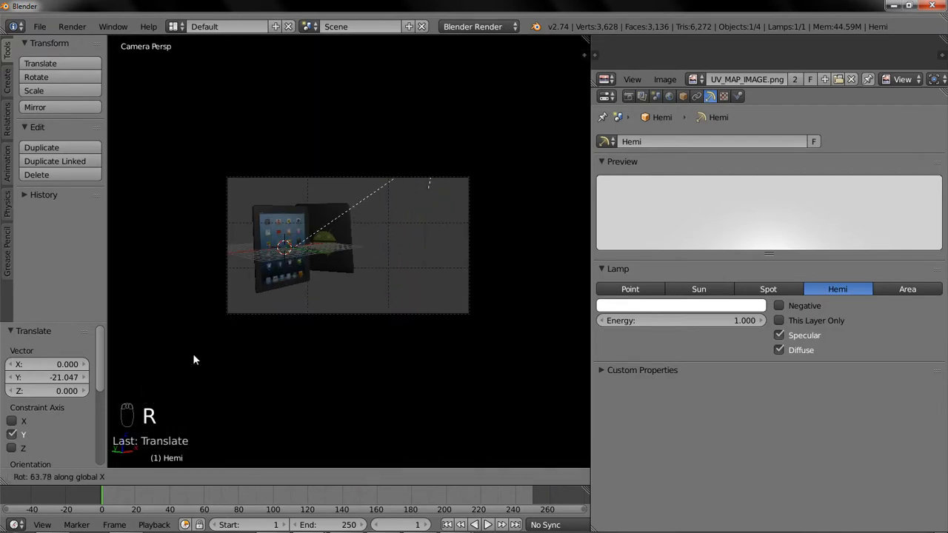
{"action": "left_click", "coordinate": [195, 334]}
Add an Area lamp, raise it above the tablets and move it about 7.6 units along Y, behind them.
{"action": "middle_click_drag", "start_coordinate": [277, 266], "coordinate": [328, 299]}
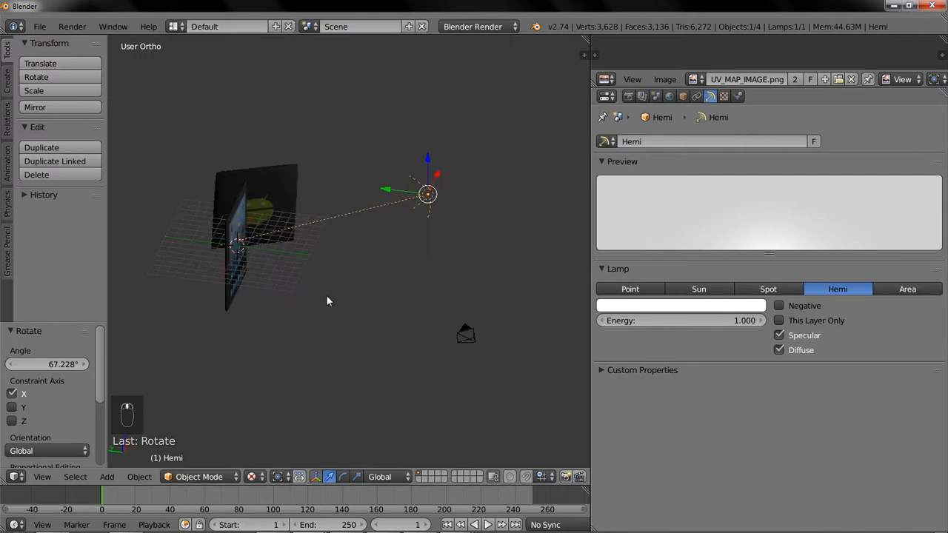
{"action": "key", "text": "shift+a"}
{"action": "mouse_move", "coordinate": [325, 313]}
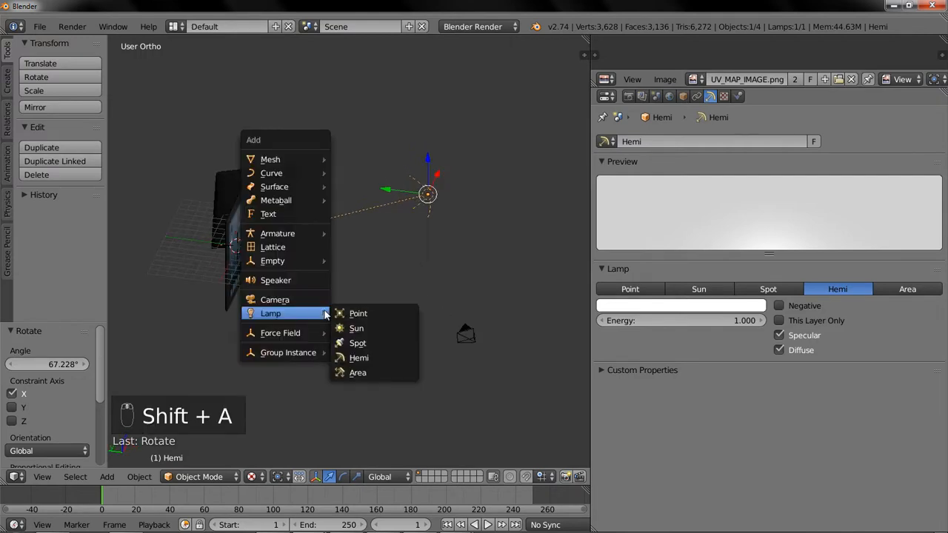
{"action": "left_click", "coordinate": [377, 372]}
{"action": "left_click_drag", "start_coordinate": [238, 209], "coordinate": [236, 100]}
{"action": "left_click_drag", "start_coordinate": [198, 133], "coordinate": [137, 122]}
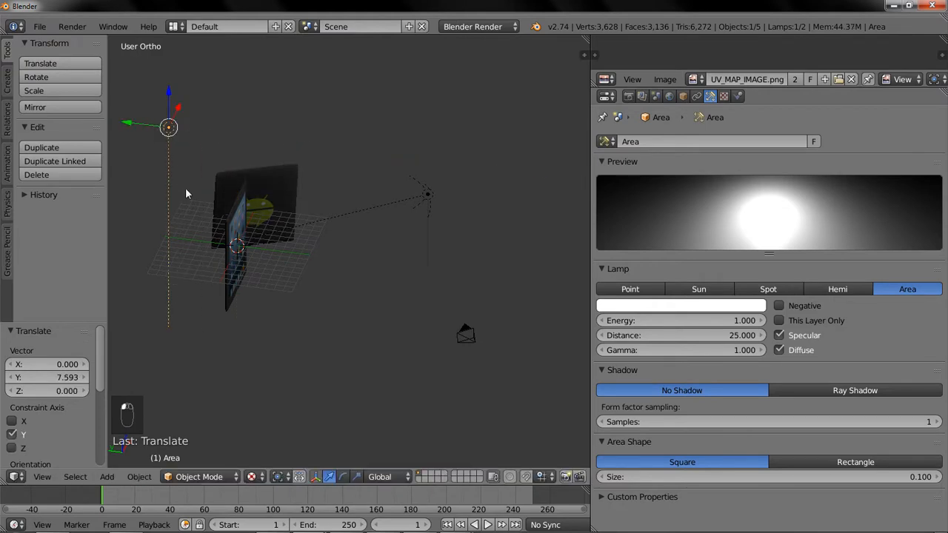
Rotate the Area lamp about -37° around the global X axis to aim it at the tablets.
{"action": "key", "text": "r"}
{"action": "key", "text": "x"}
{"action": "left_click", "coordinate": [228, 172]}
Render the scene from the camera to check the lighting, and close the render result.
{"action": "middle_click_drag", "start_coordinate": [231, 186], "coordinate": [143, 162]}
{"action": "key", "text": "KP_0"}
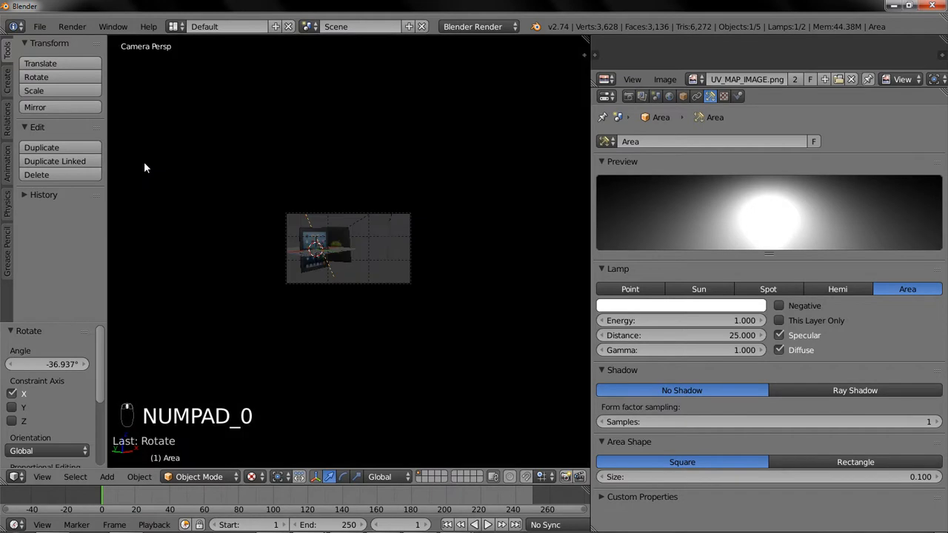
{"action": "key", "text": "F12"}
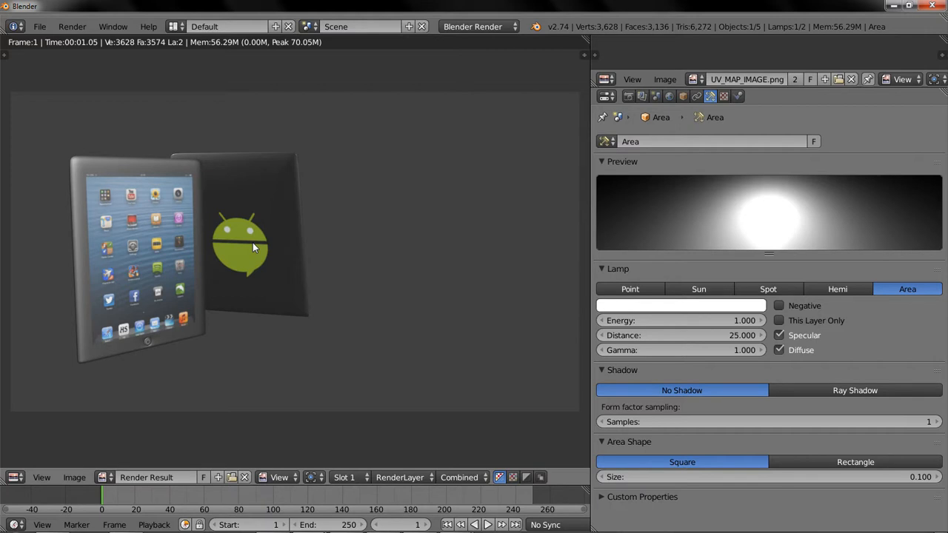
{"action": "key", "text": "Escape"}
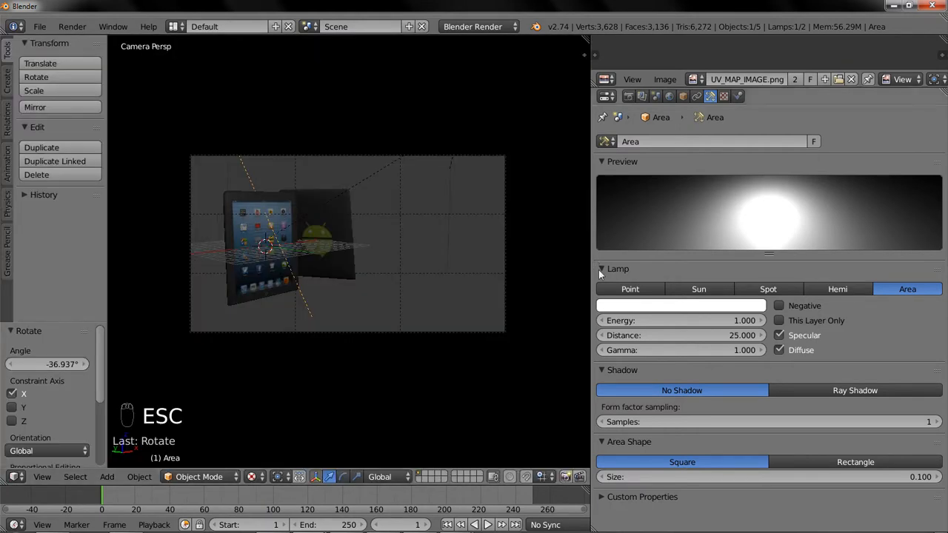
Set the Area lamp's energy to 0.6.
{"action": "left_click", "coordinate": [667, 320]}
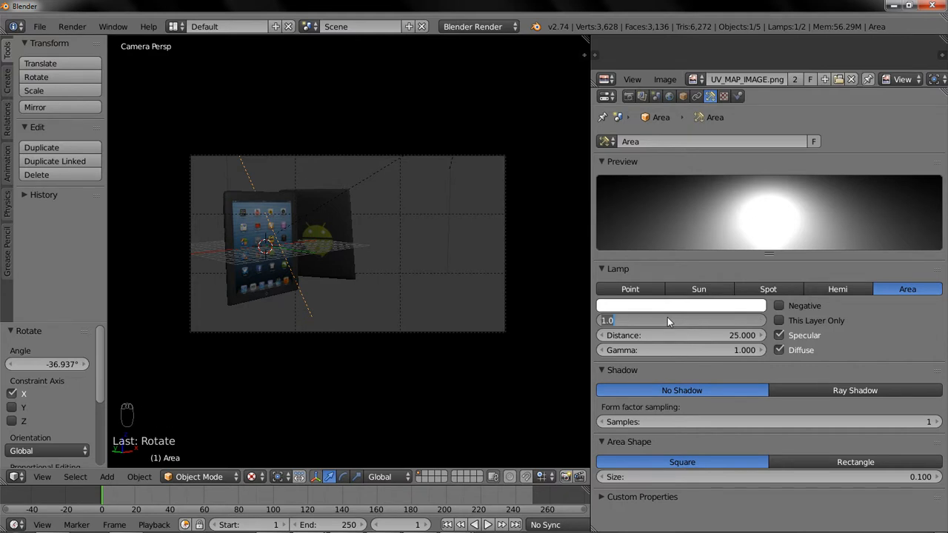
{"action": "type", "text": "0.6"}
{"action": "key", "text": "Return"}
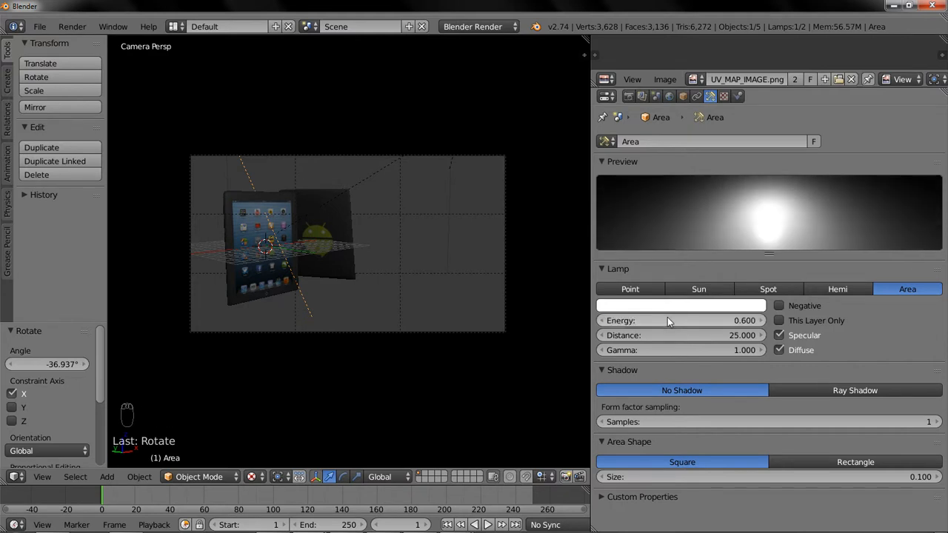
Set the Hemi lamp's energy to 0.7, render the scene to check the lighting, and close the render result.
{"action": "right_click", "coordinate": [394, 167]}
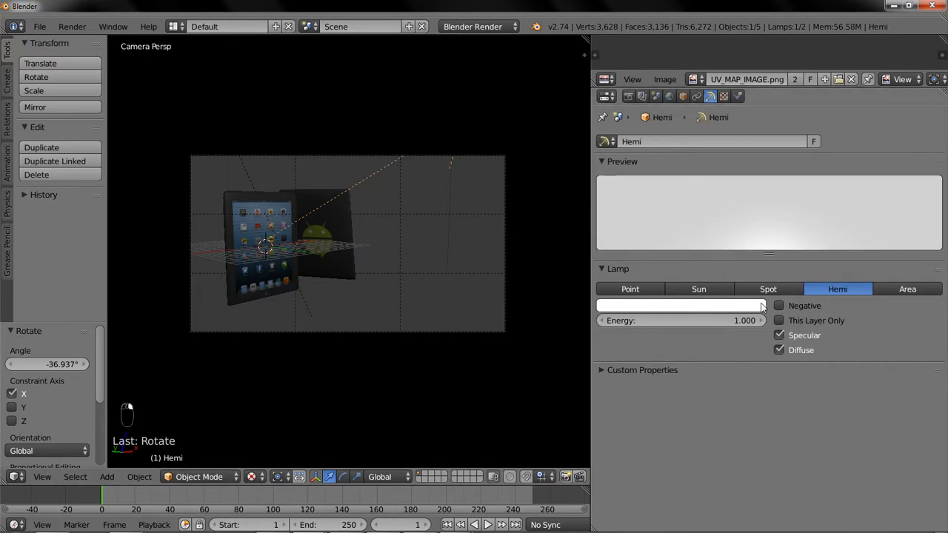
{"action": "left_click", "coordinate": [709, 320]}
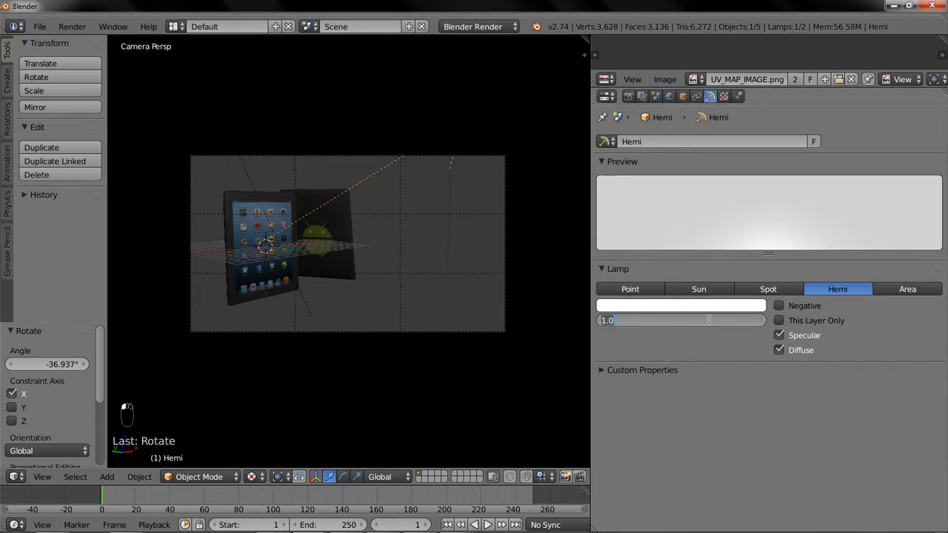
{"action": "type", "text": "0.7"}
{"action": "key", "text": "Return"}
{"action": "key", "text": "F12"}
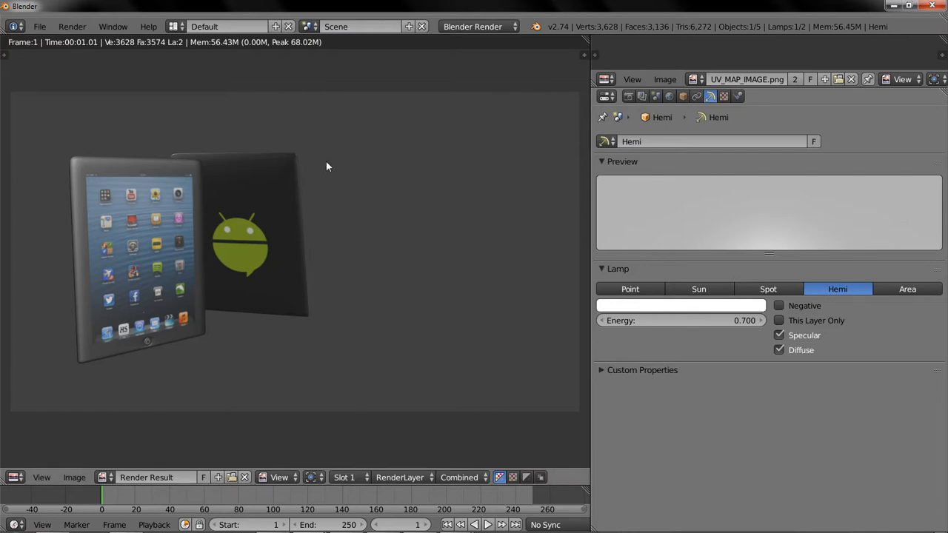
{"action": "key", "text": "Escape"}
Set the specular intensity of the front tablet's Screen material to 0.2 and render the scene to check the reflections.
{"action": "right_click", "coordinate": [246, 213]}
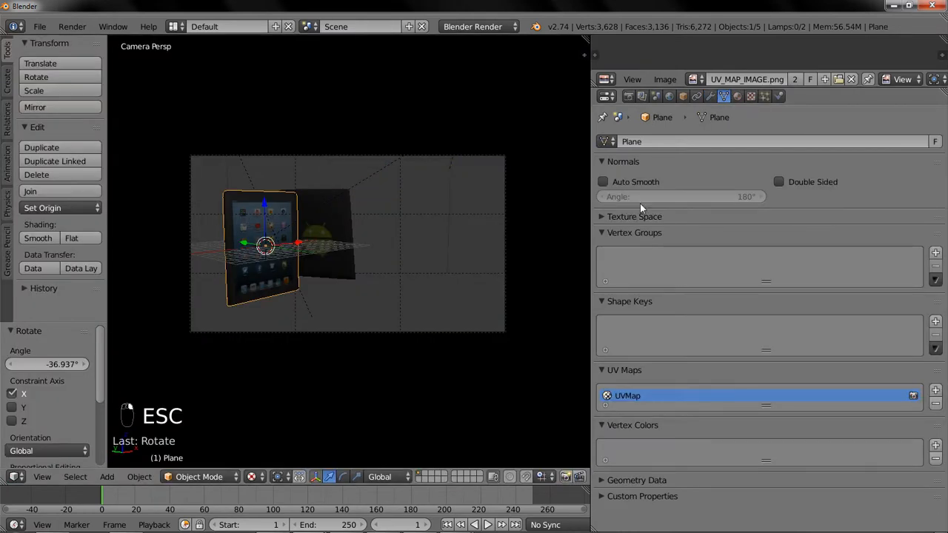
{"action": "left_click", "coordinate": [737, 97]}
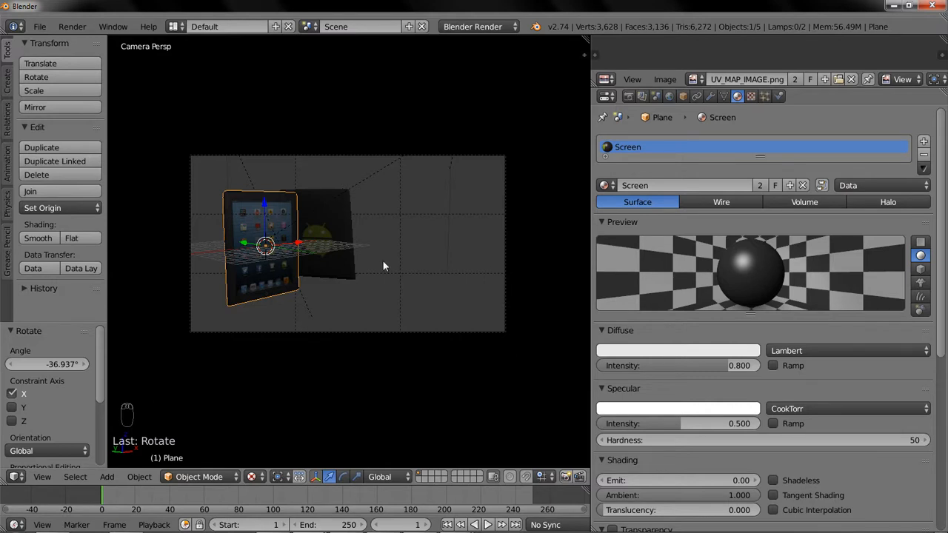
{"action": "key", "text": "Home"}
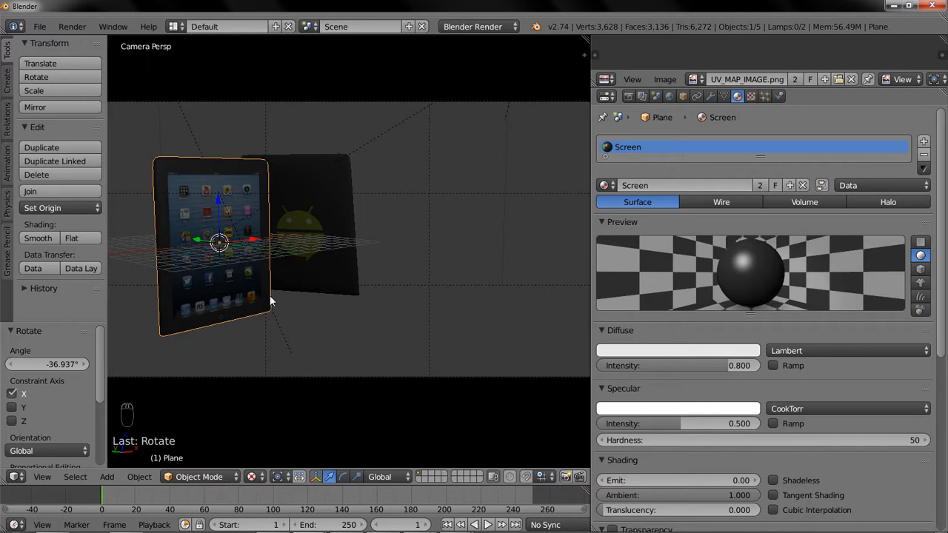
{"action": "right_click", "coordinate": [332, 216]}
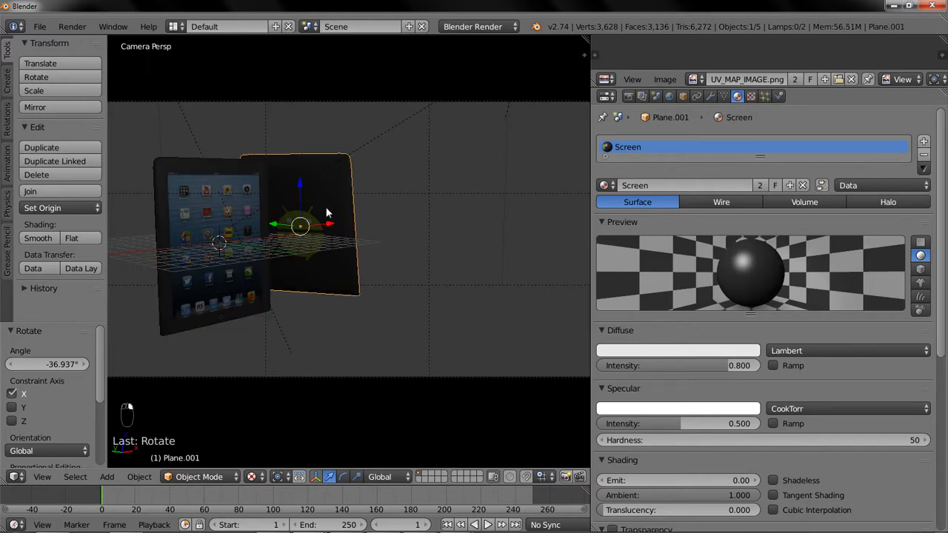
{"action": "right_click", "coordinate": [198, 234]}
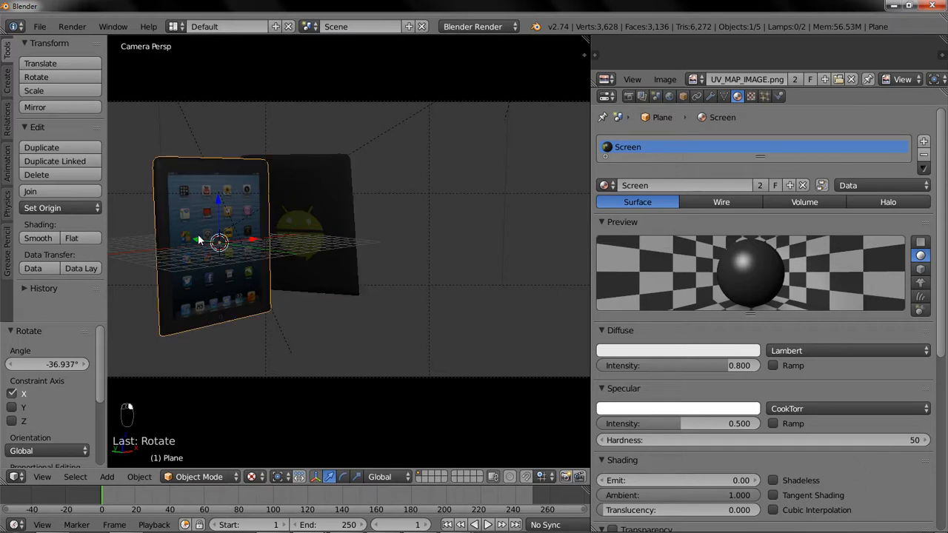
{"action": "left_click_drag", "start_coordinate": [715, 428], "coordinate": [613, 428]}
{"action": "left_click", "coordinate": [613, 428]}
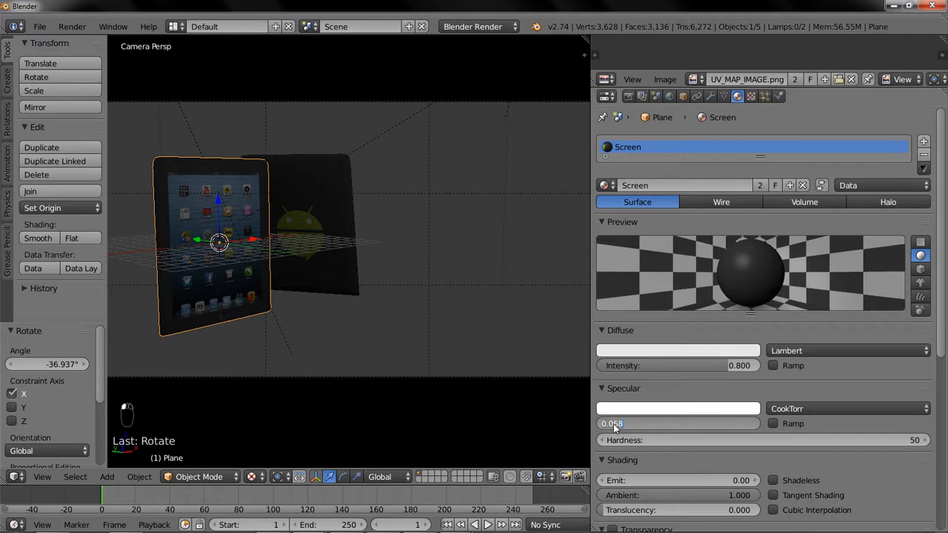
{"action": "type", "text": "0.2"}
{"action": "key", "text": "Return"}
{"action": "key", "text": "F12"}
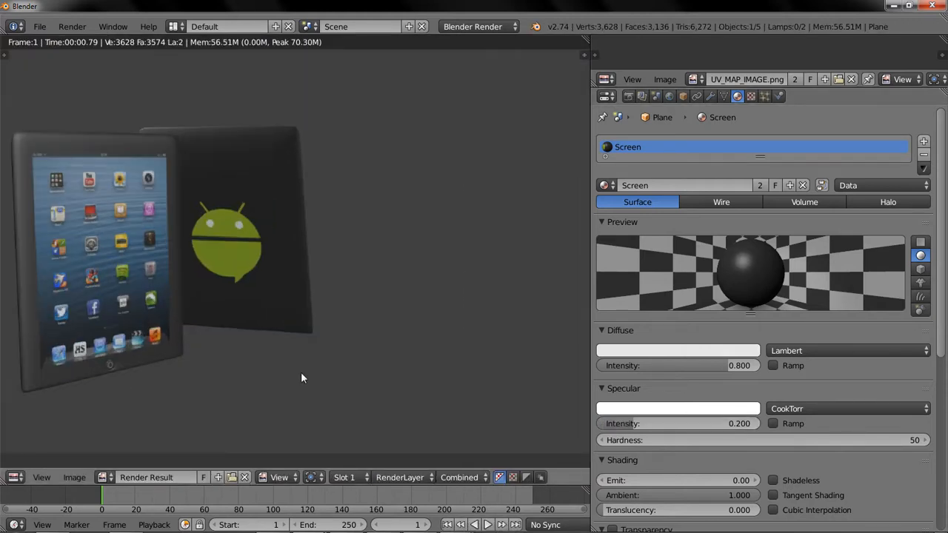
{"action": "middle_click_drag", "start_coordinate": [307, 364], "coordinate": [355, 357]}
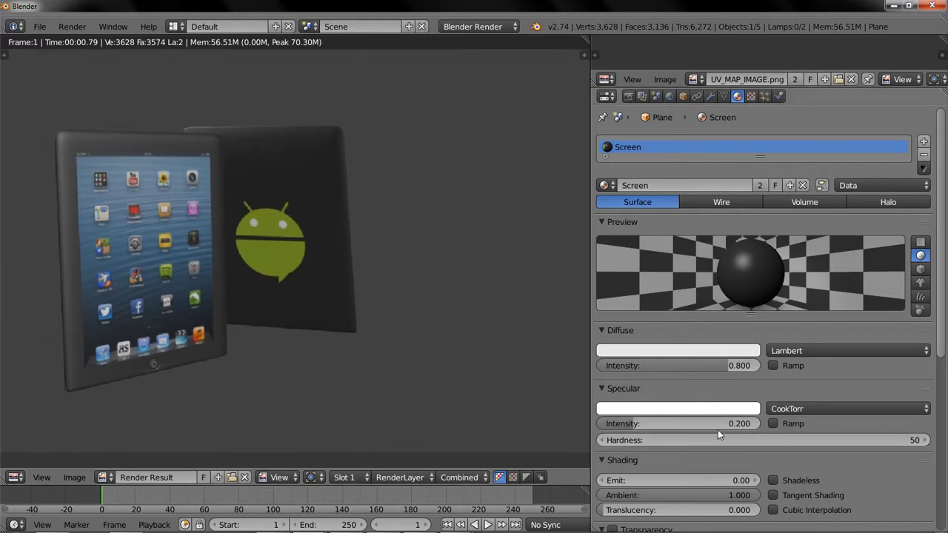
Set the Screen material's specular intensity to 0.1, render the scene, and close the render result.
{"action": "left_click", "coordinate": [634, 428]}
{"action": "type", "text": "0.1"}
{"action": "key", "text": "Return"}
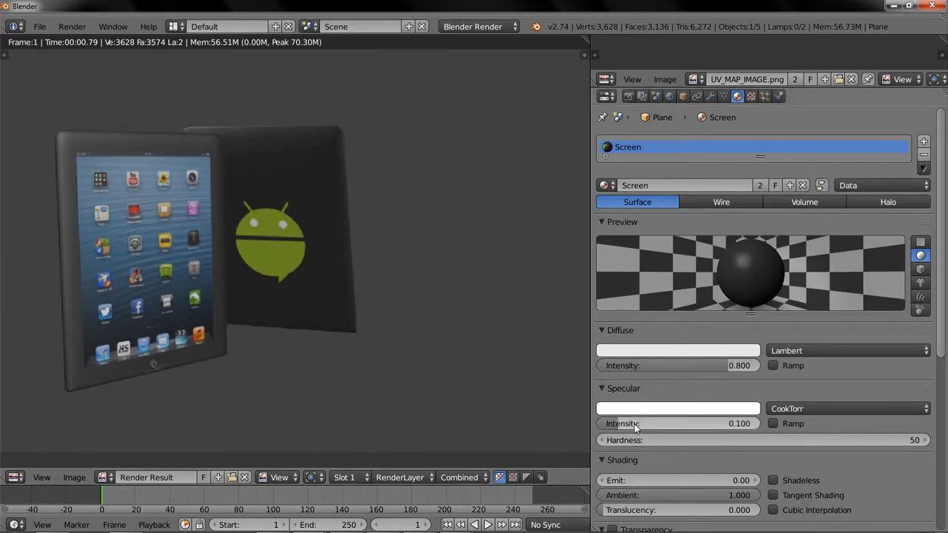
{"action": "key", "text": "F12"}
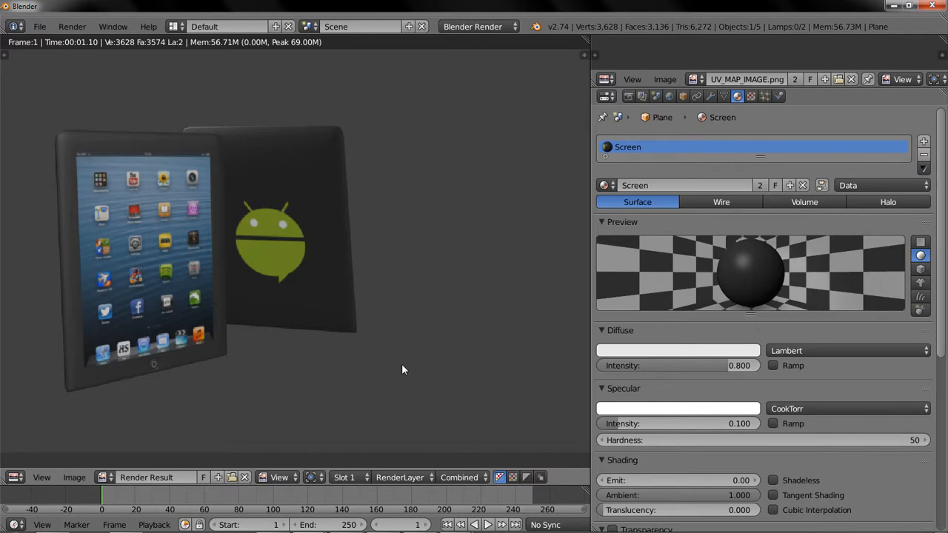
{"action": "key", "text": "Escape"}
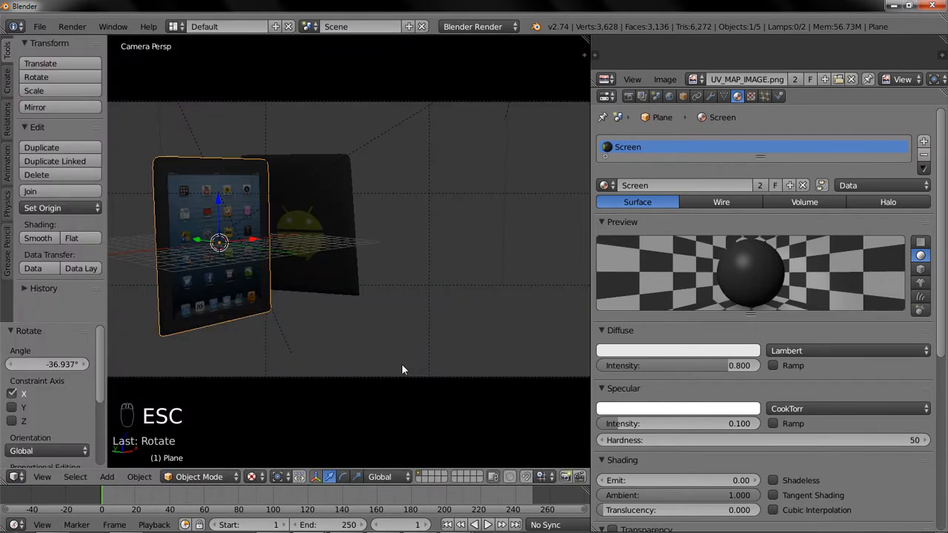
Render the camera view again and examine the tablets against the plain background in the full frame.
{"action": "scroll", "coordinate": [338, 227], "scroll_direction": "down", "scroll_amount": 4}
{"action": "scroll", "coordinate": [350, 270], "scroll_direction": "up", "scroll_amount": 3}
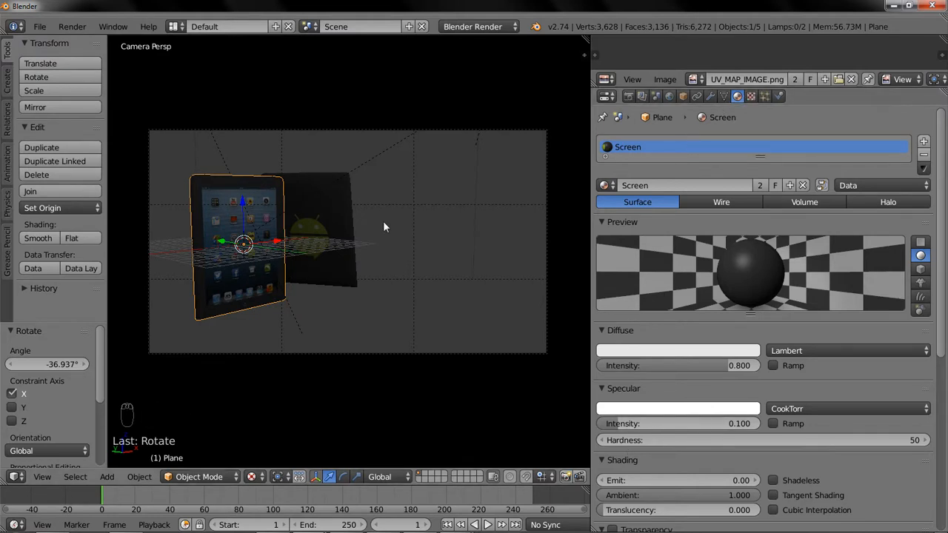
{"action": "scroll", "coordinate": [383, 224], "scroll_direction": "up", "scroll_amount": 2}
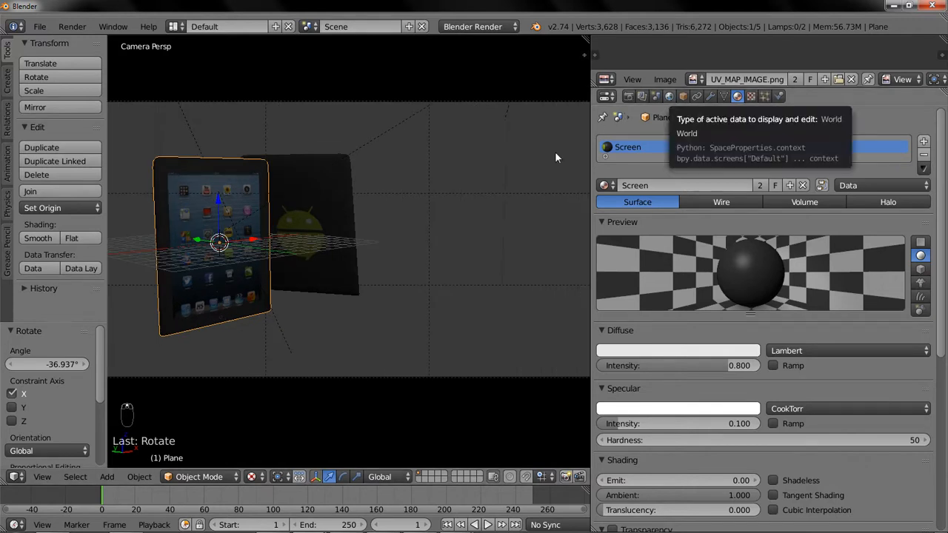
{"action": "key", "text": "F12"}
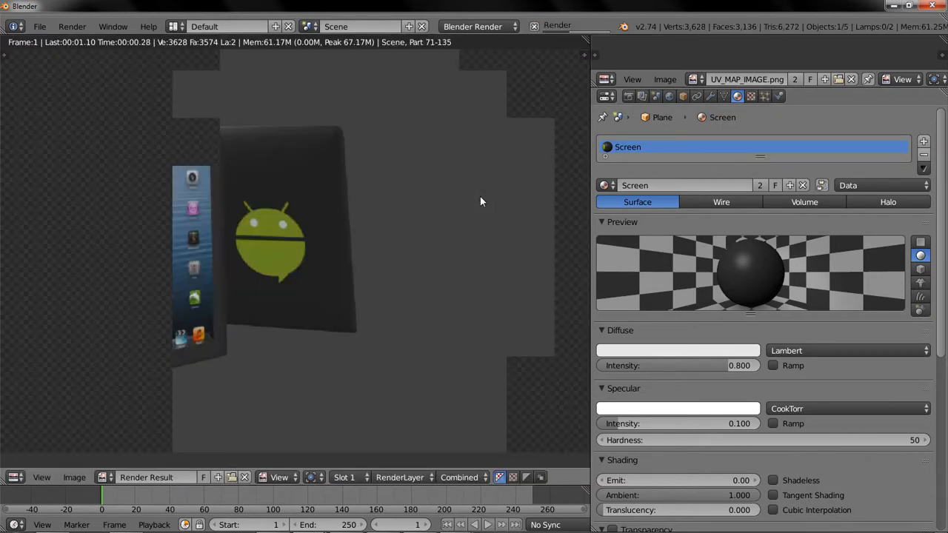
{"action": "scroll", "coordinate": [503, 273], "scroll_direction": "down", "scroll_amount": 1}
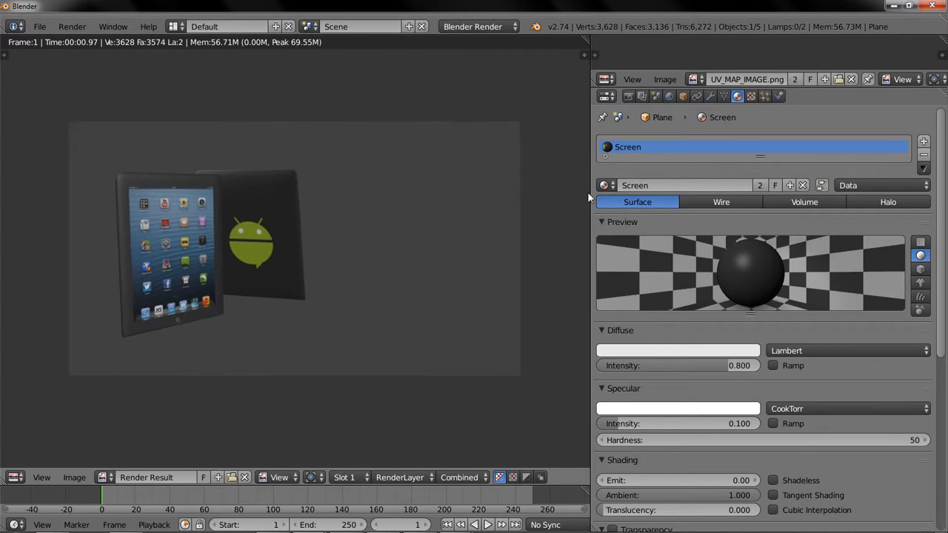
Enable Real Sky, Blend Sky and Paper Sky for the world background.
{"action": "left_click", "coordinate": [670, 96]}
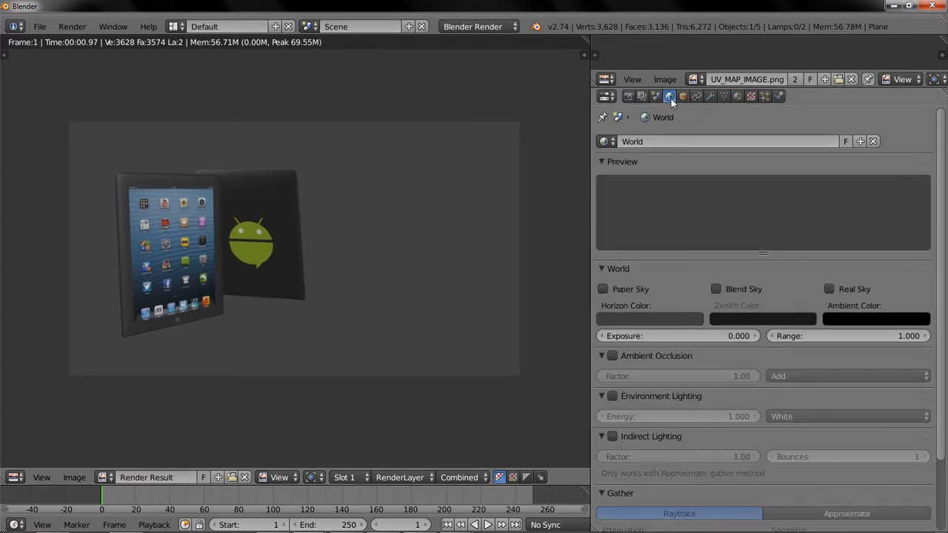
{"action": "left_click", "coordinate": [850, 291]}
{"action": "left_click", "coordinate": [746, 291]}
{"action": "left_click", "coordinate": [633, 287]}
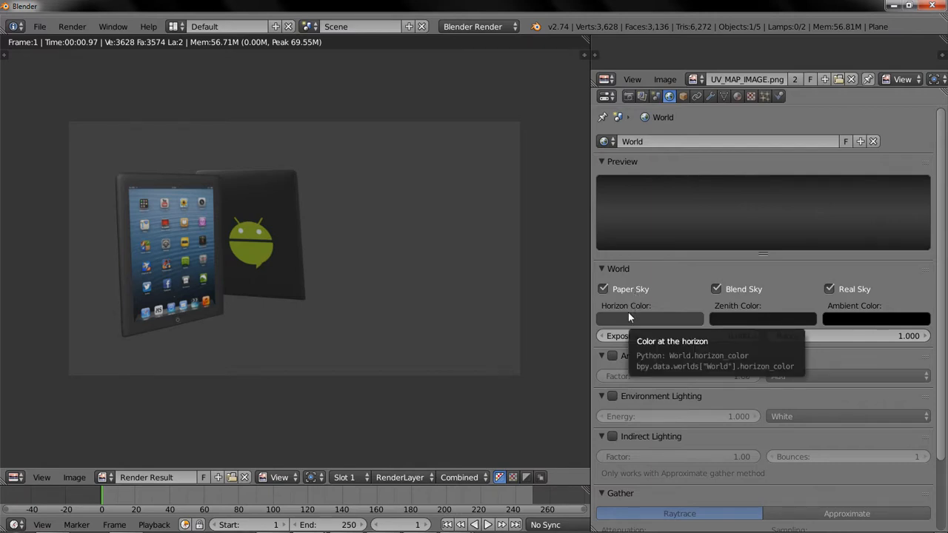
Change the world's horizon color to a slightly brighter, dark greyish blue and render the scene to check the gradient background.
{"action": "left_click", "coordinate": [637, 316]}
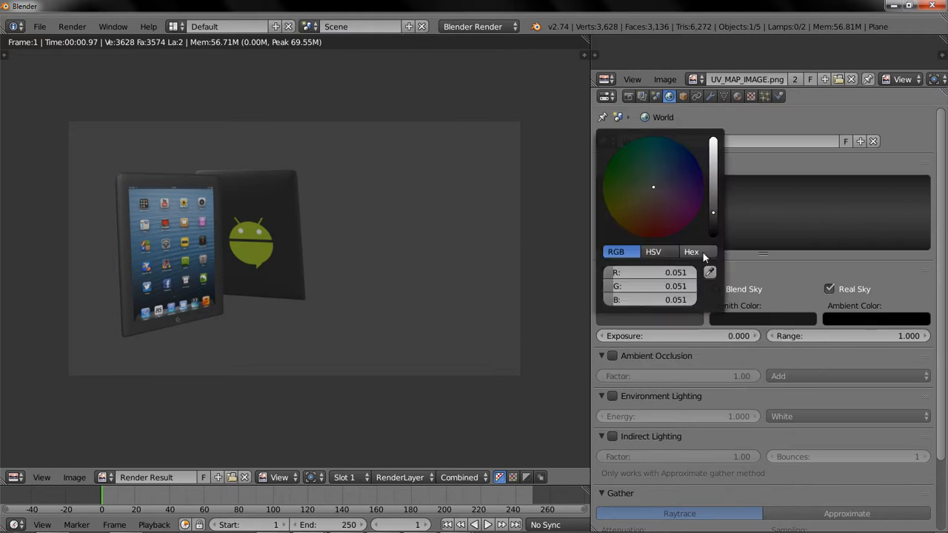
{"action": "left_click_drag", "start_coordinate": [655, 181], "coordinate": [656, 171]}
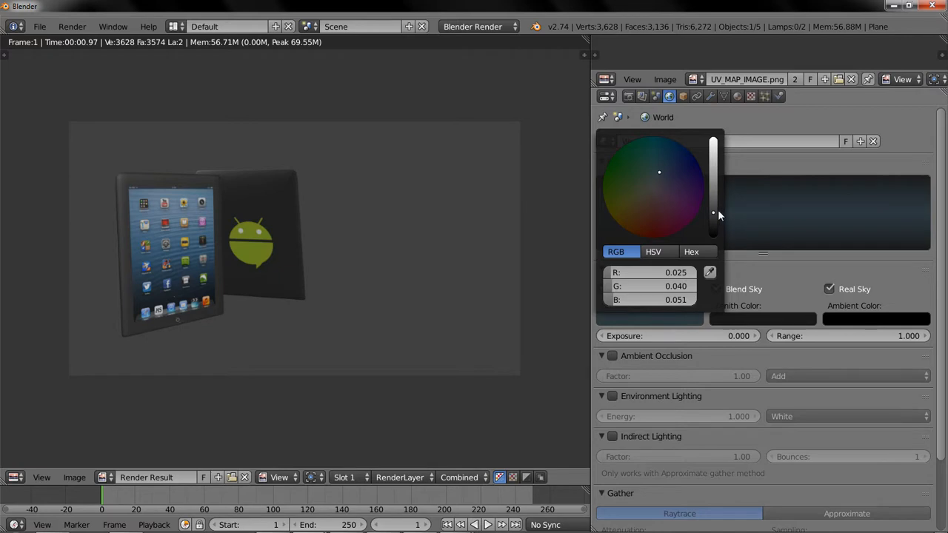
{"action": "left_click_drag", "start_coordinate": [716, 211], "coordinate": [712, 205]}
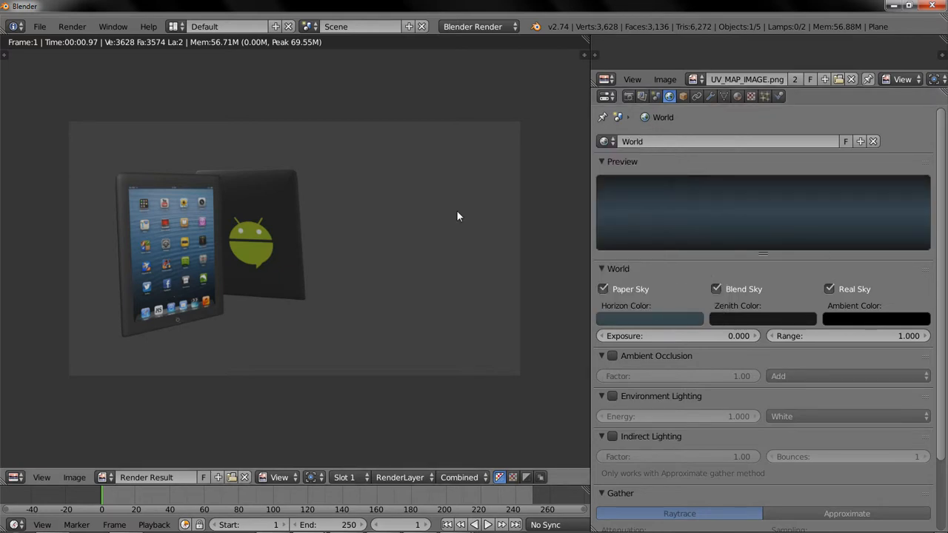
{"action": "key", "text": "F12"}
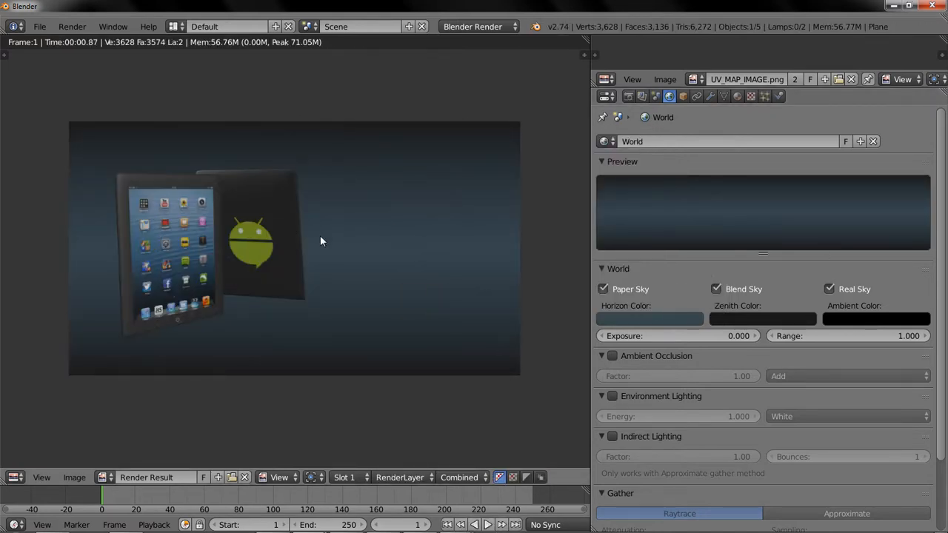
{"action": "scroll", "coordinate": [291, 259], "scroll_direction": "up", "scroll_amount": 1}
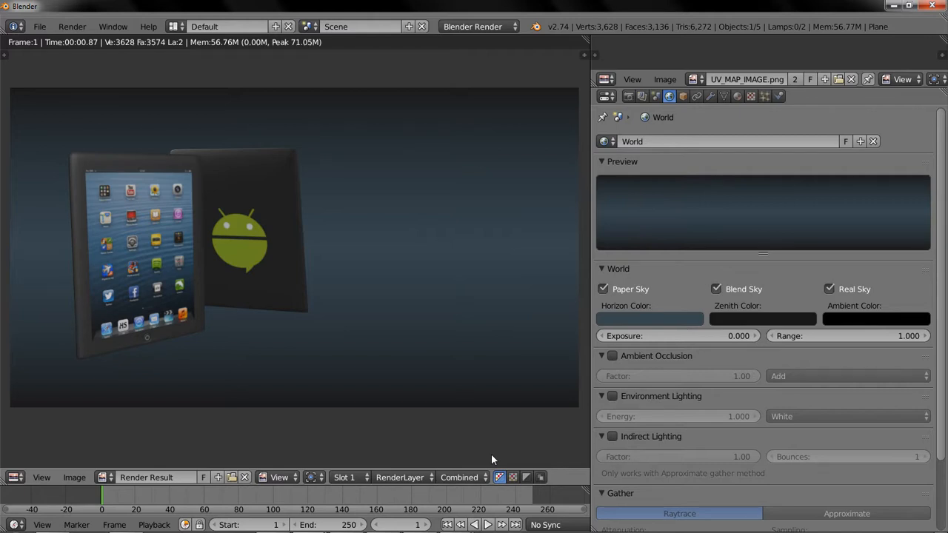
Enable Ambient Occlusion for the world and render the scene into Slot 2.
{"action": "left_click", "coordinate": [613, 356]}
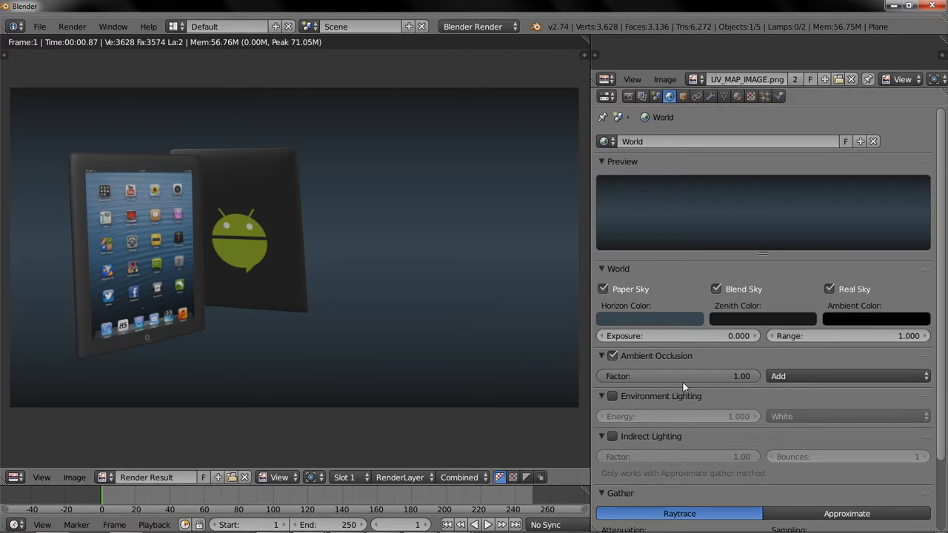
{"action": "left_click", "coordinate": [355, 477]}
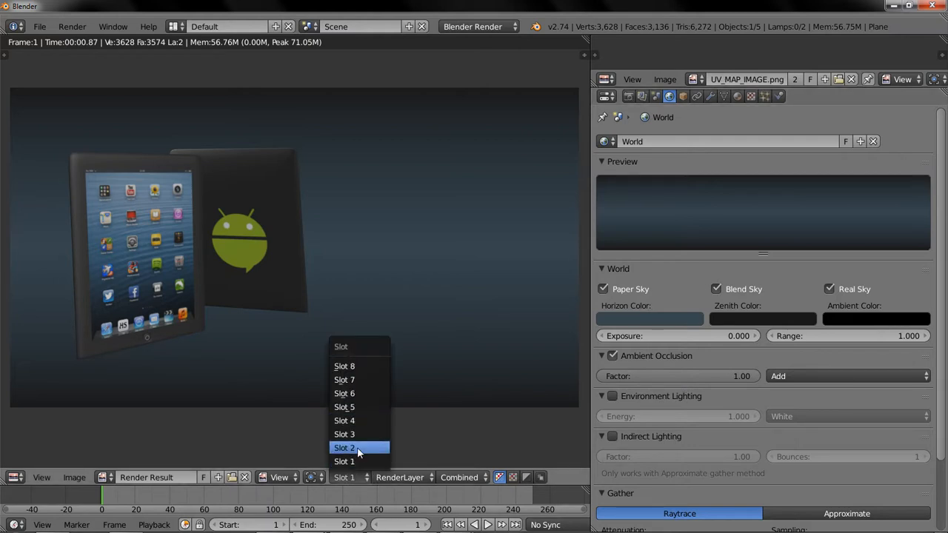
{"action": "left_click", "coordinate": [356, 448]}
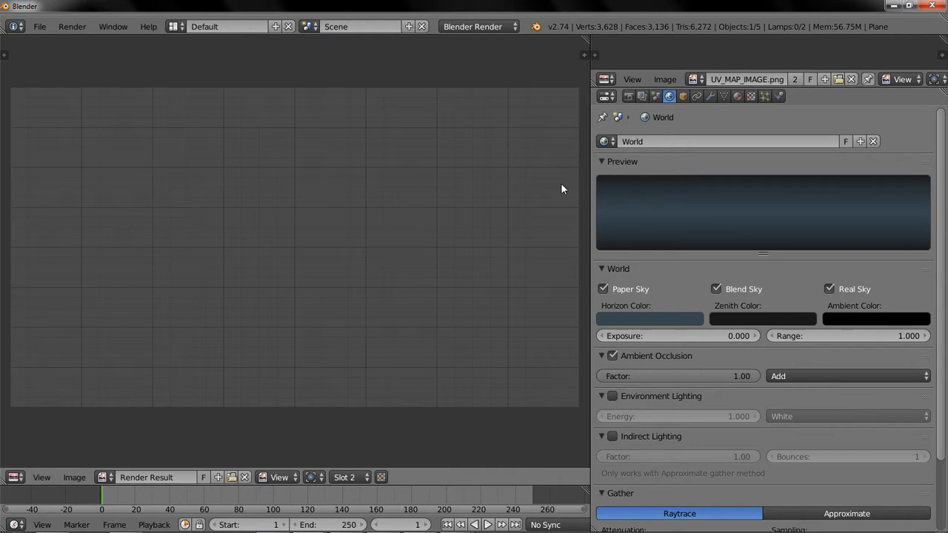
{"action": "key", "text": "F12"}
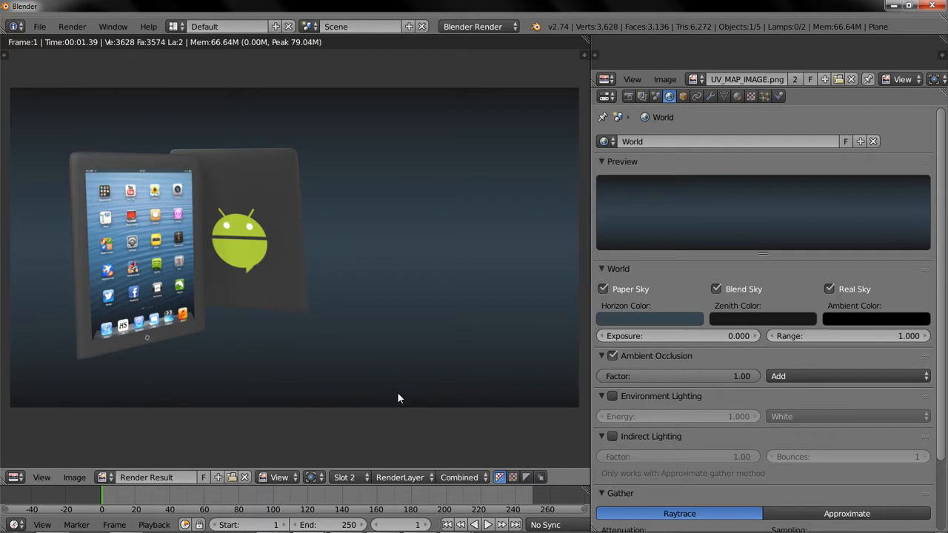
Compare the Slot 1 and Slot 2 renders and examine the ambient occlusion shading up close on both tablets.
{"action": "key", "text": "j"}
{"action": "key", "text": "j"}
{"action": "key", "text": "j"}
{"action": "key", "text": "j"}
{"action": "scroll", "coordinate": [188, 224], "scroll_direction": "up", "scroll_amount": 3}
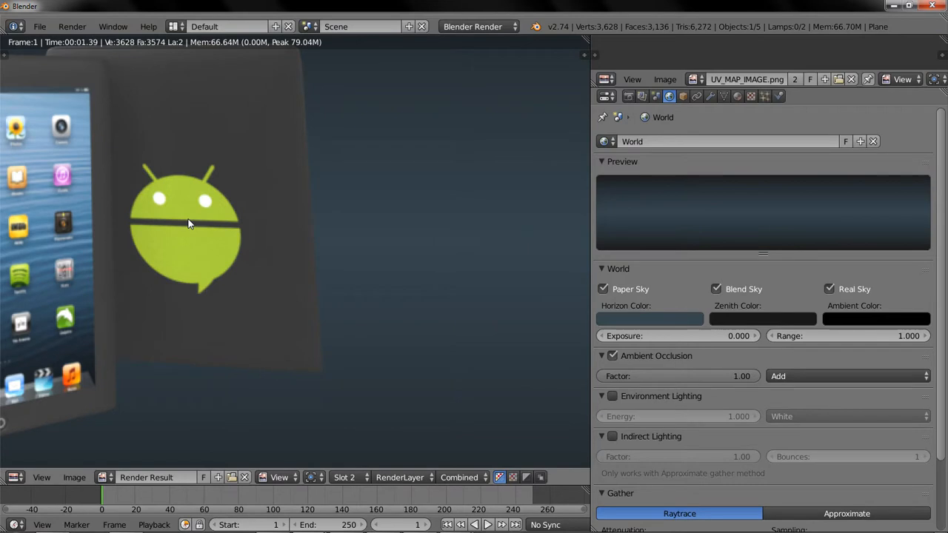
{"action": "middle_click_drag", "start_coordinate": [189, 224], "coordinate": [334, 280]}
{"action": "scroll", "coordinate": [300, 239], "scroll_direction": "up", "scroll_amount": 3}
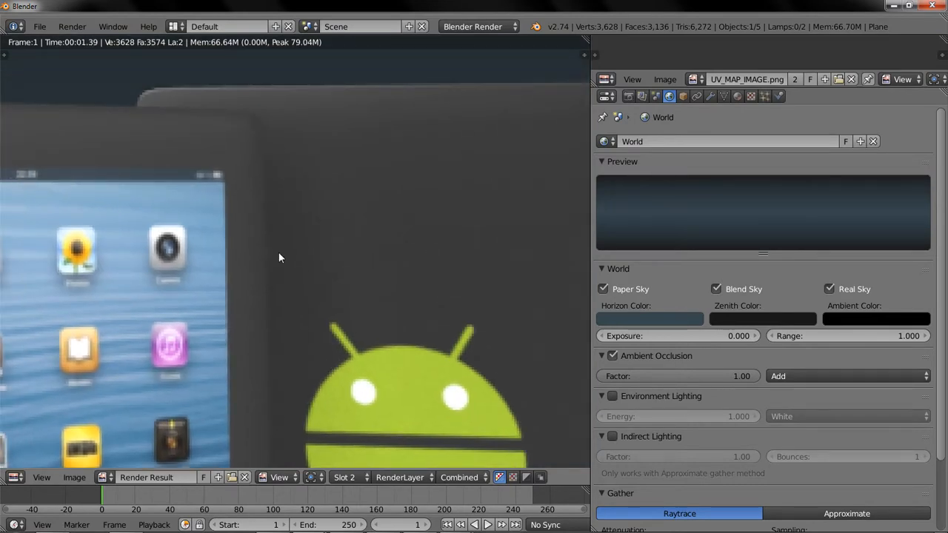
{"action": "scroll", "coordinate": [278, 253], "scroll_direction": "down", "scroll_amount": 5}
{"action": "scroll", "coordinate": [269, 271], "scroll_direction": "up", "scroll_amount": 2}
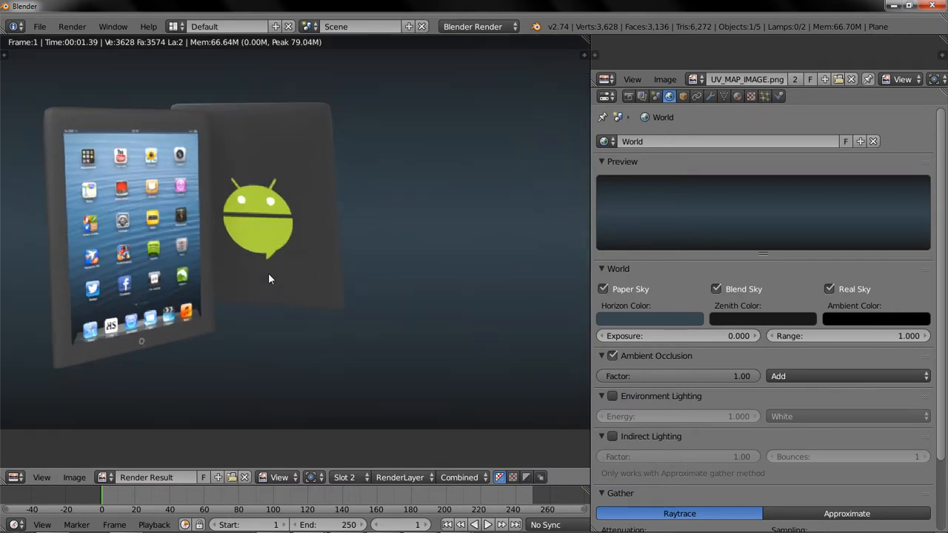
Set the Ambient Occlusion factor to 0.2 and render the scene into Slot 3.
{"action": "left_click", "coordinate": [700, 380]}
{"action": "type", "text": "0.2"}
{"action": "key", "text": "Return"}
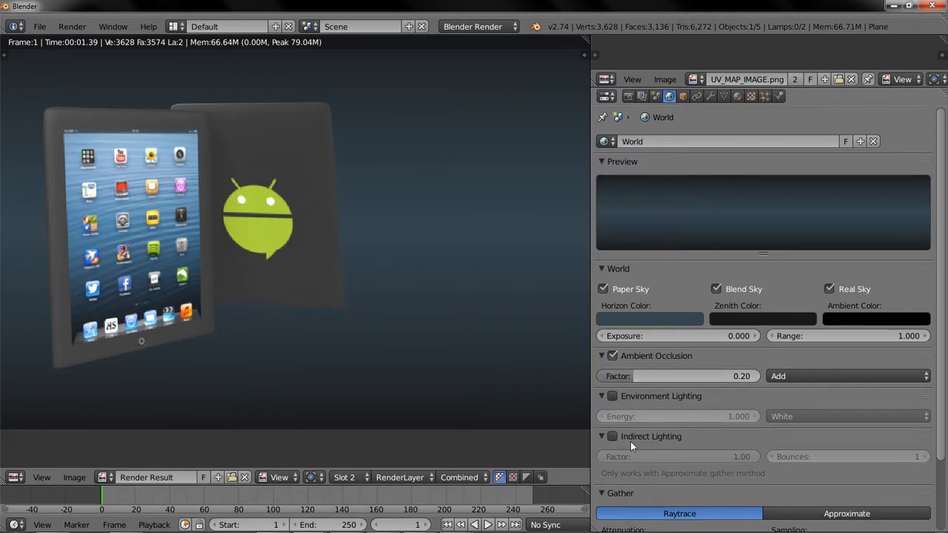
{"action": "left_click", "coordinate": [343, 477]}
{"action": "left_click", "coordinate": [364, 434]}
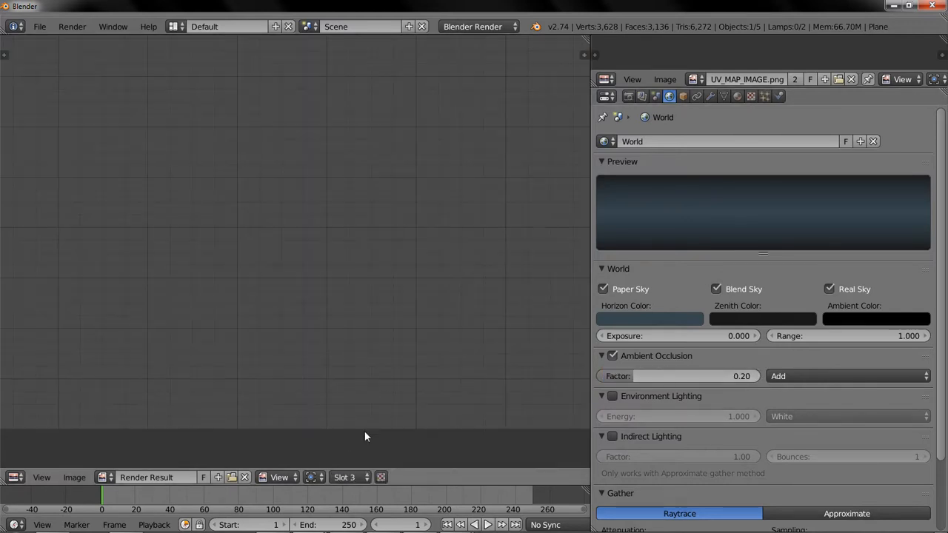
{"action": "key", "text": "F12"}
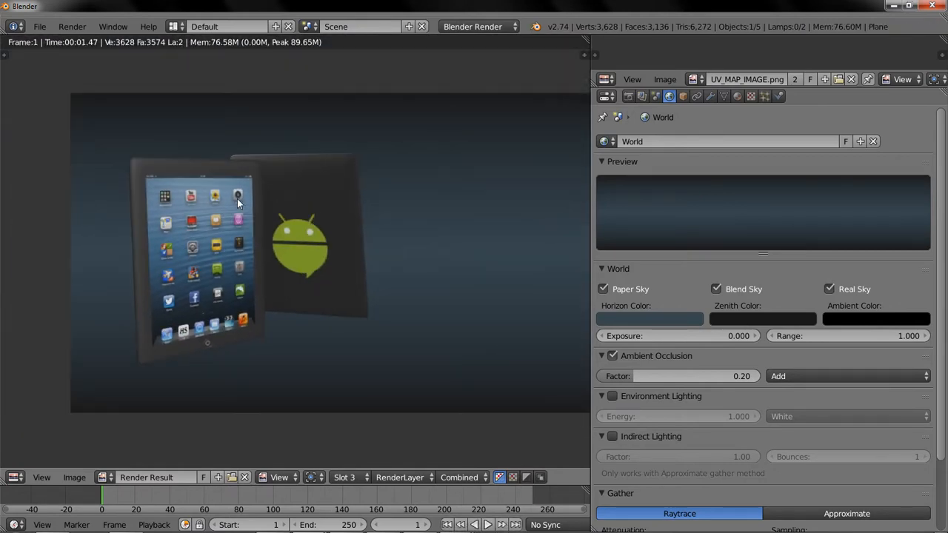
Compare the Slot 1, Slot 2 and Slot 3 renders, examining how the ambient occlusion strength affects both tablets.
{"action": "key", "text": "1"}
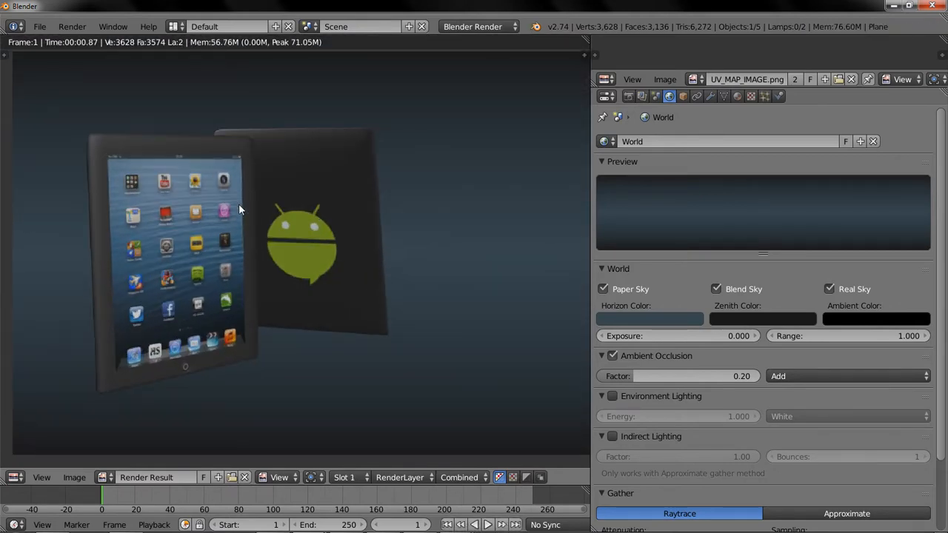
{"action": "key", "text": "3"}
{"action": "scroll", "coordinate": [243, 208], "scroll_direction": "up", "scroll_amount": 1}
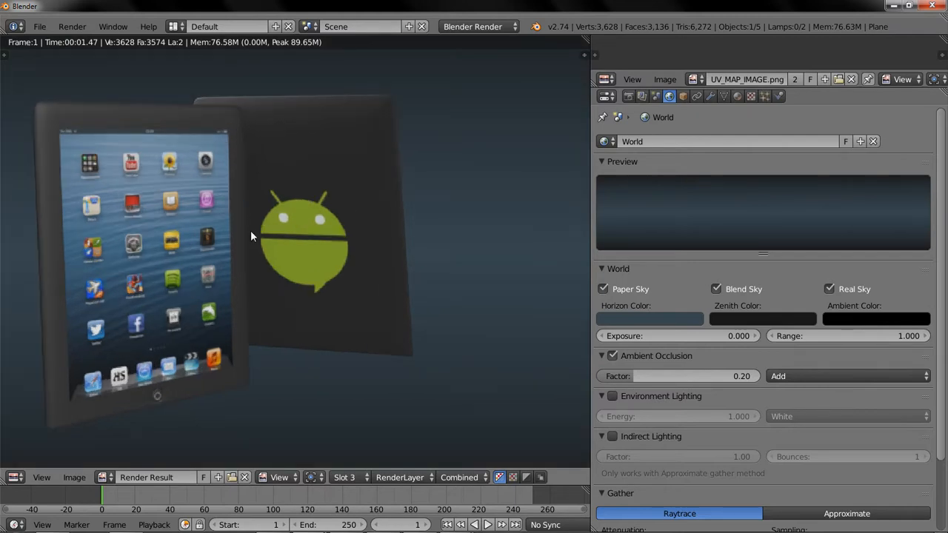
{"action": "key", "text": "2"}
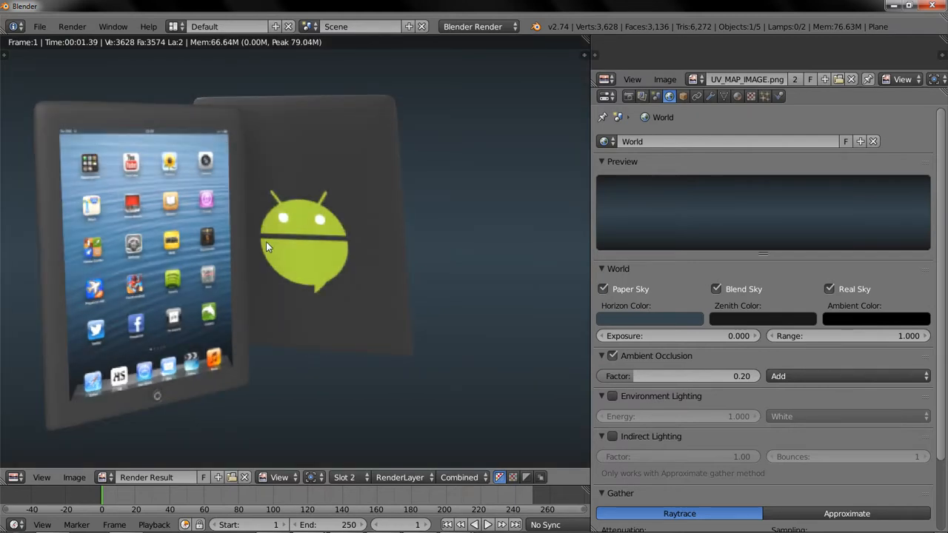
{"action": "key", "text": "3"}
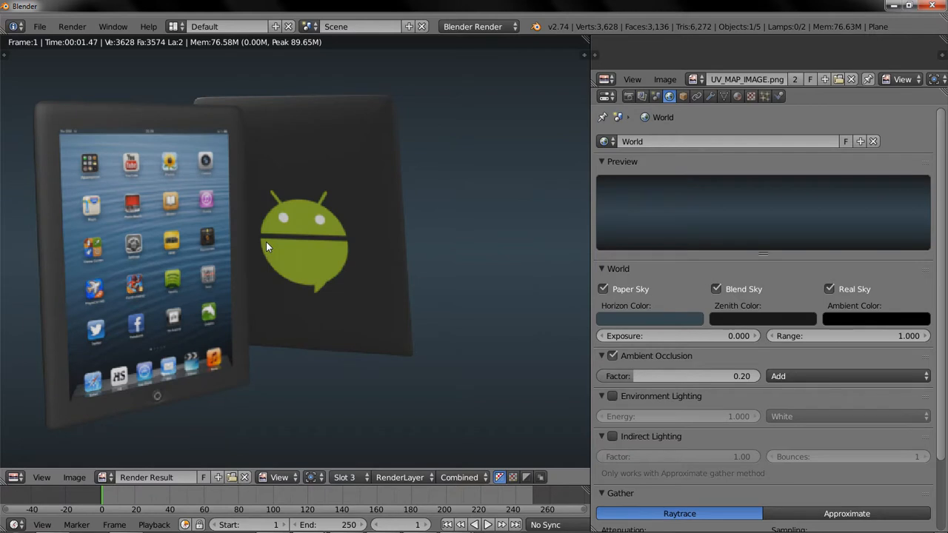
Set the Ambient Occlusion blend mode to Multiply and render the scene into Slot 4.
{"action": "left_click", "coordinate": [878, 376]}
{"action": "left_click", "coordinate": [867, 359]}
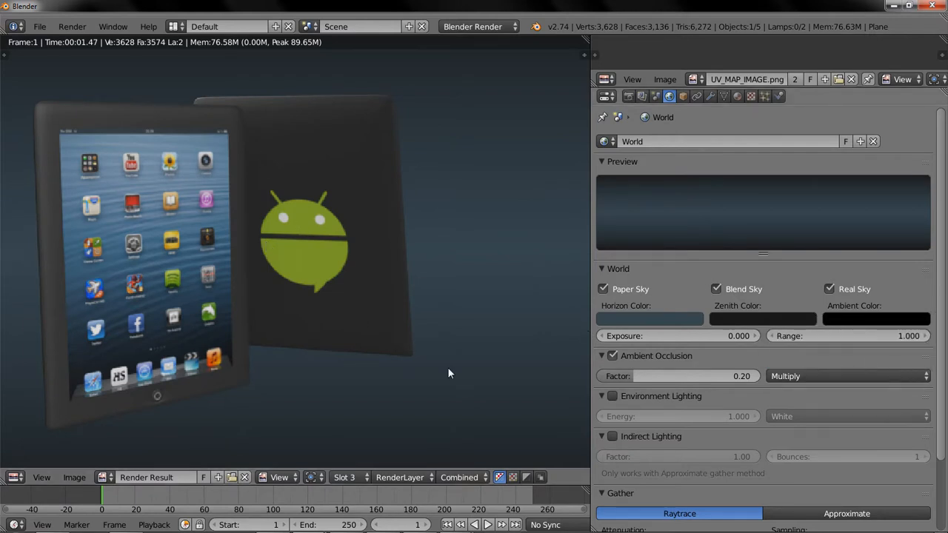
{"action": "left_click", "coordinate": [360, 478]}
{"action": "left_click", "coordinate": [364, 421]}
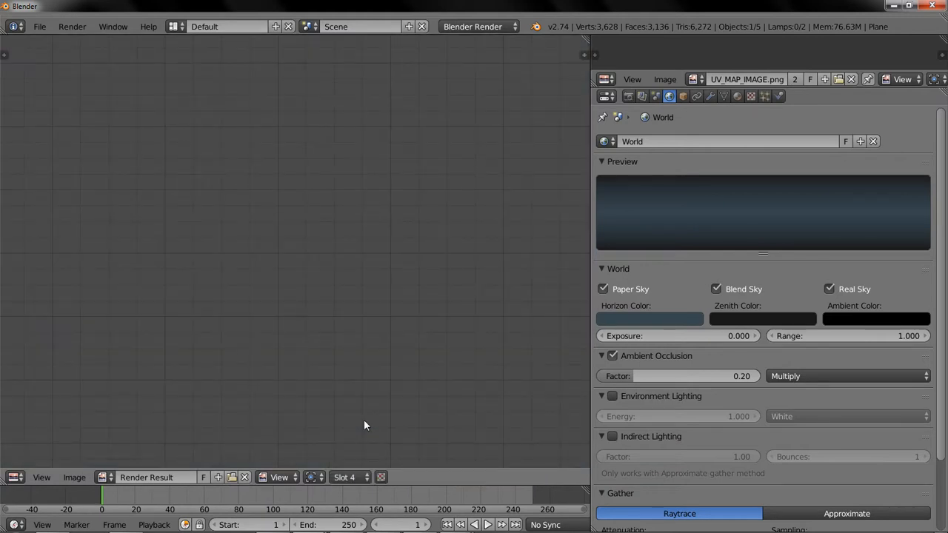
{"action": "key", "text": "F12"}
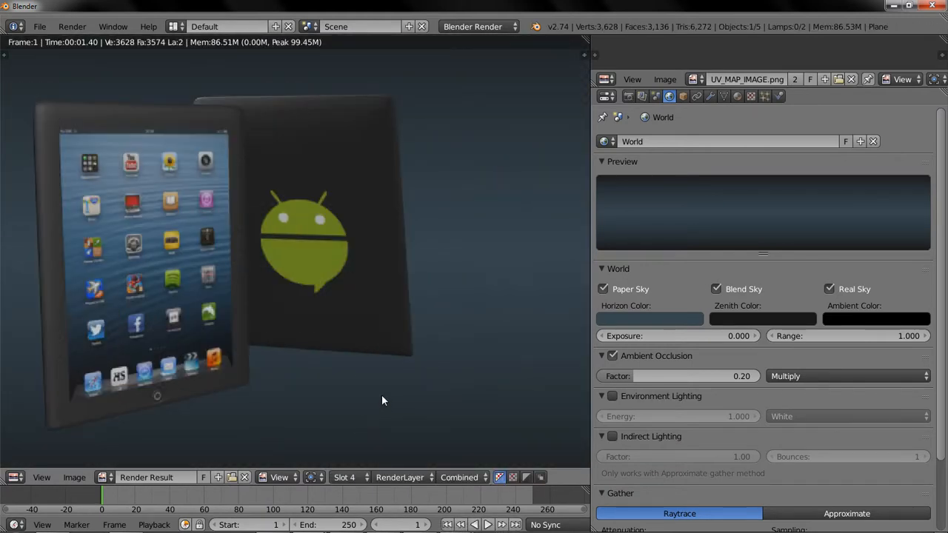
Compare the Slot 4 render with those in Slots 2 and 3, checking the shading on both tablets and the overall framing.
{"action": "scroll", "coordinate": [362, 379], "scroll_direction": "down", "scroll_amount": 1}
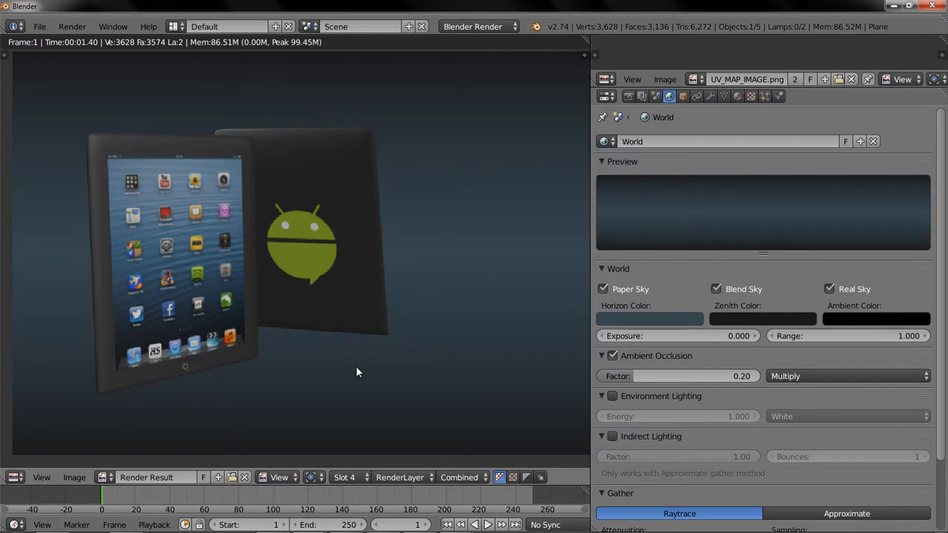
{"action": "key", "text": "j"}
{"action": "key", "text": "j"}
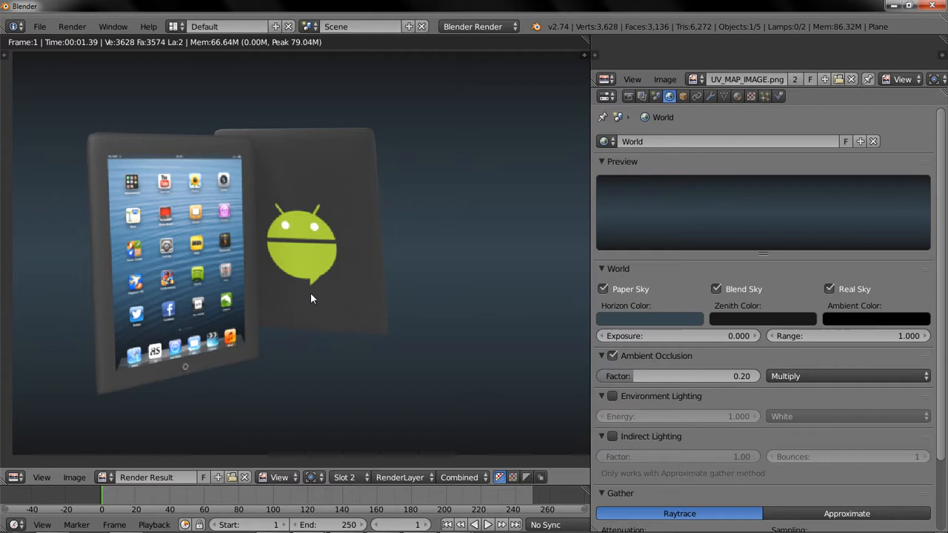
{"action": "key", "text": "j"}
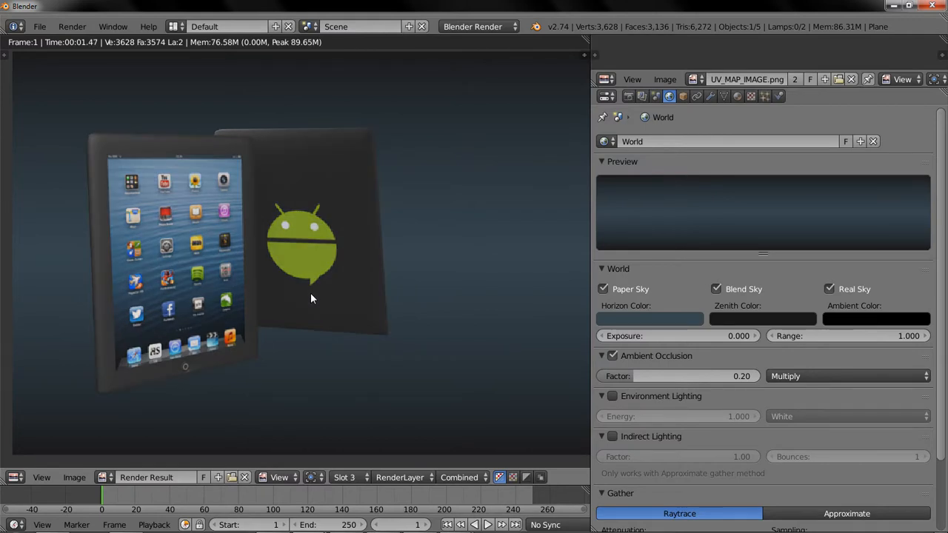
{"action": "key", "text": "j"}
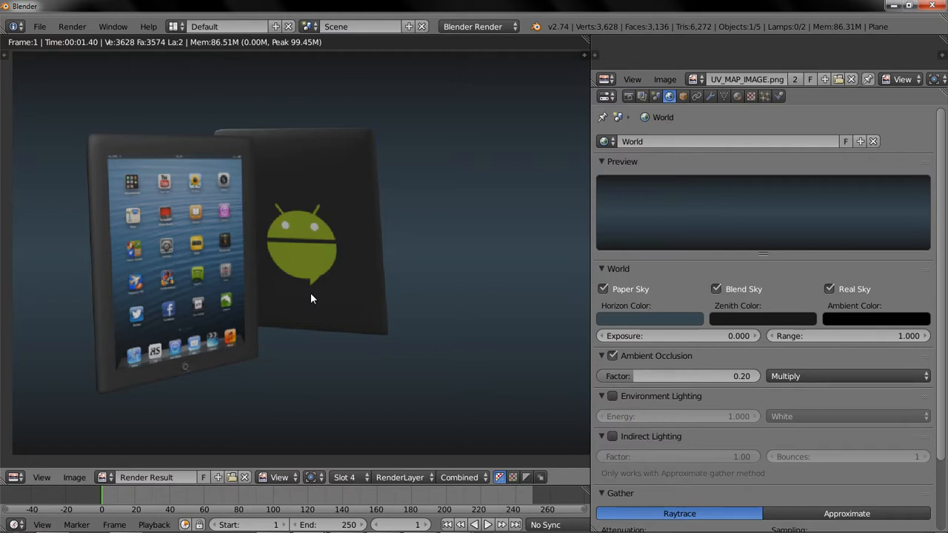
{"action": "scroll", "coordinate": [263, 228], "scroll_direction": "up", "scroll_amount": 1}
{"action": "scroll", "coordinate": [270, 268], "scroll_direction": "down", "scroll_amount": 1}
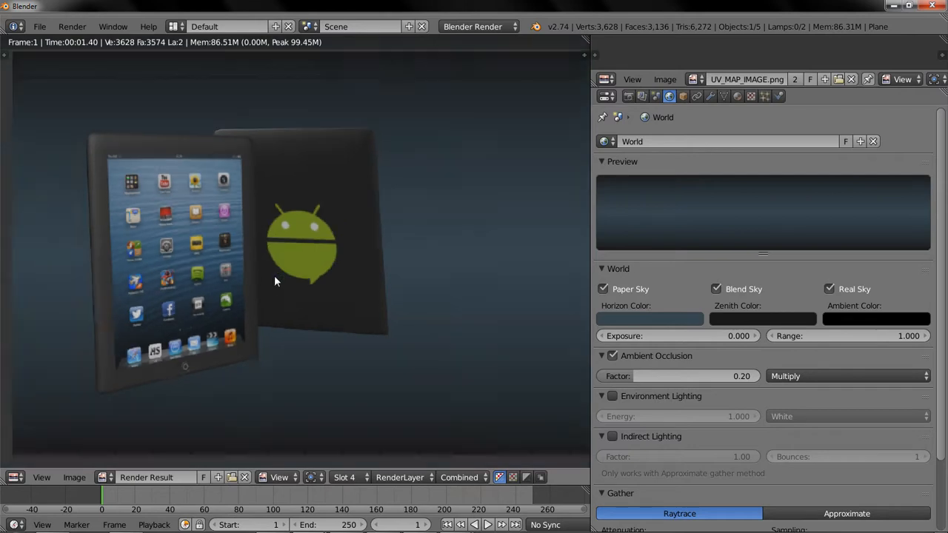
{"action": "scroll", "coordinate": [348, 321], "scroll_direction": "down", "scroll_amount": 1}
{"action": "scroll", "coordinate": [363, 295], "scroll_direction": "down", "scroll_amount": 1}
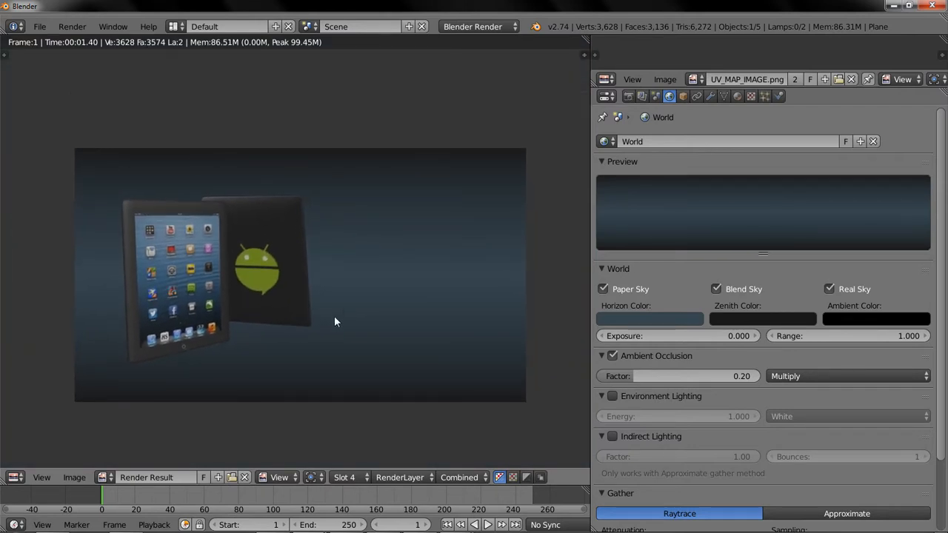
Select the camera, rotate it about -6.2° around its local Z axis to tilt the tablets, and render the scene.
{"action": "key", "text": "Escape"}
{"action": "right_click", "coordinate": [400, 377]}
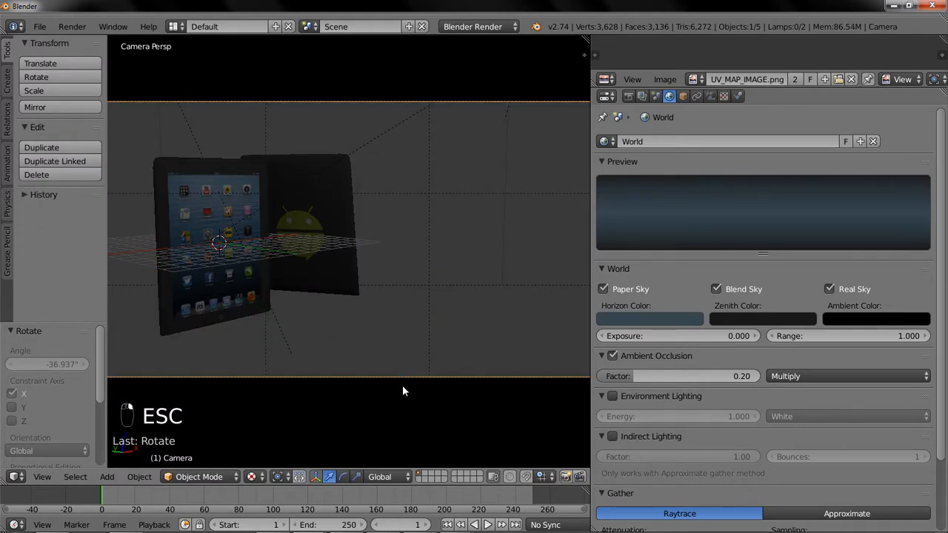
{"action": "scroll", "coordinate": [402, 385], "scroll_direction": "down", "scroll_amount": 1}
{"action": "middle_click_drag", "start_coordinate": [403, 380], "coordinate": [418, 391], "text": "shift"}
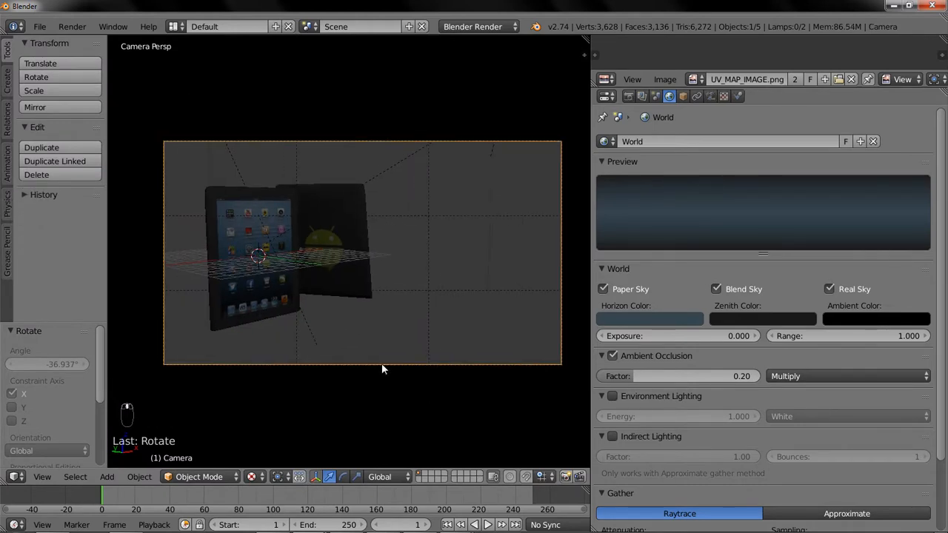
{"action": "key", "text": "r"}
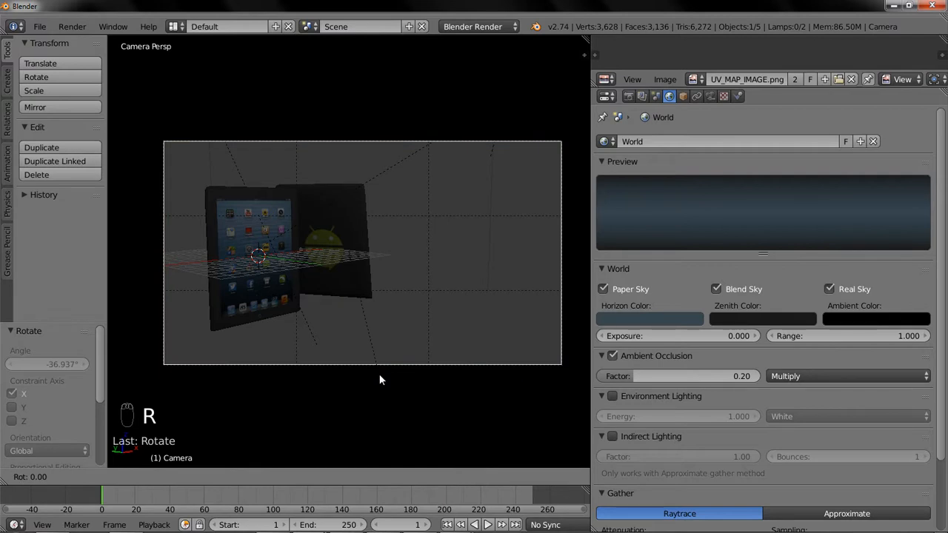
{"action": "key", "text": "z"}
{"action": "key", "text": "z"}
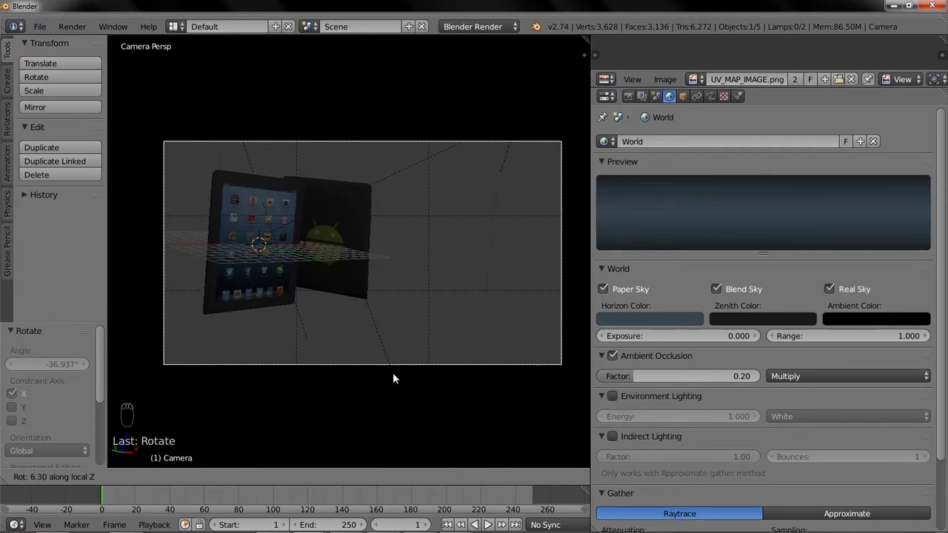
{"action": "left_click", "coordinate": [361, 346]}
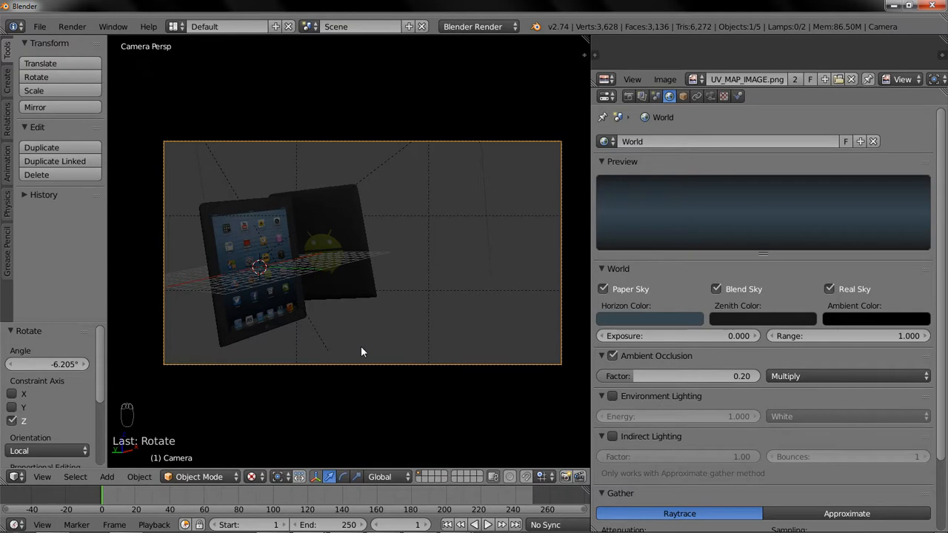
{"action": "key", "text": "F12"}
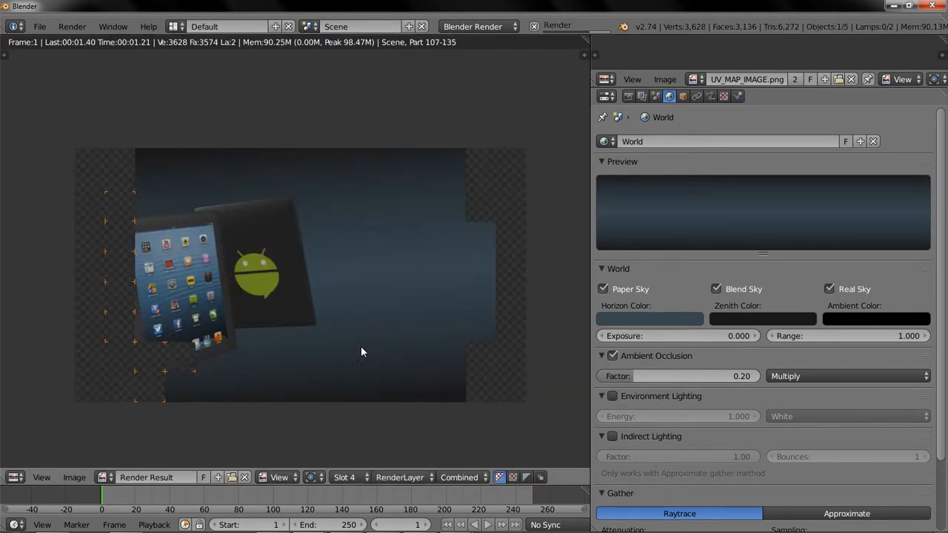
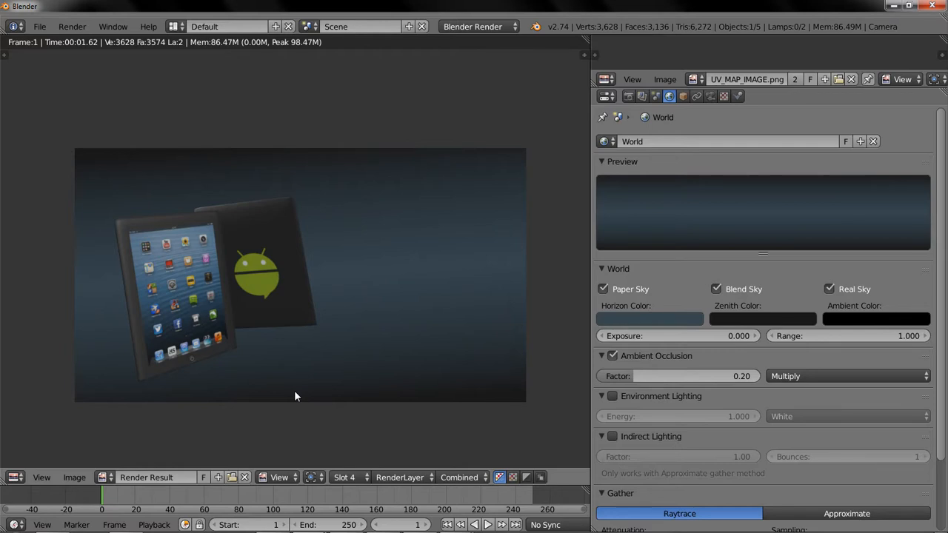
Move the camera along its local X axis by about (1.08, -1.2, -0.17) to shift the tablets in the frame, and render.
{"action": "key", "text": "Escape"}
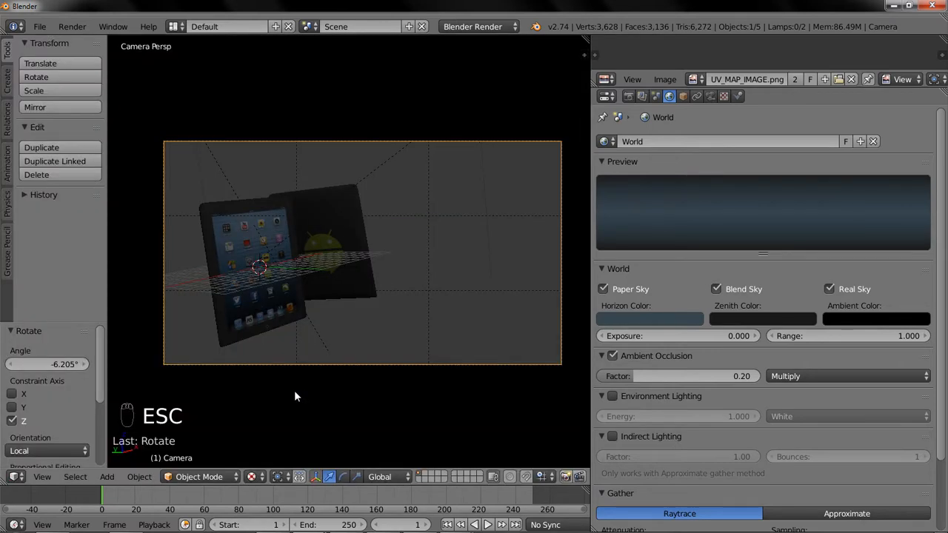
{"action": "key", "text": "g"}
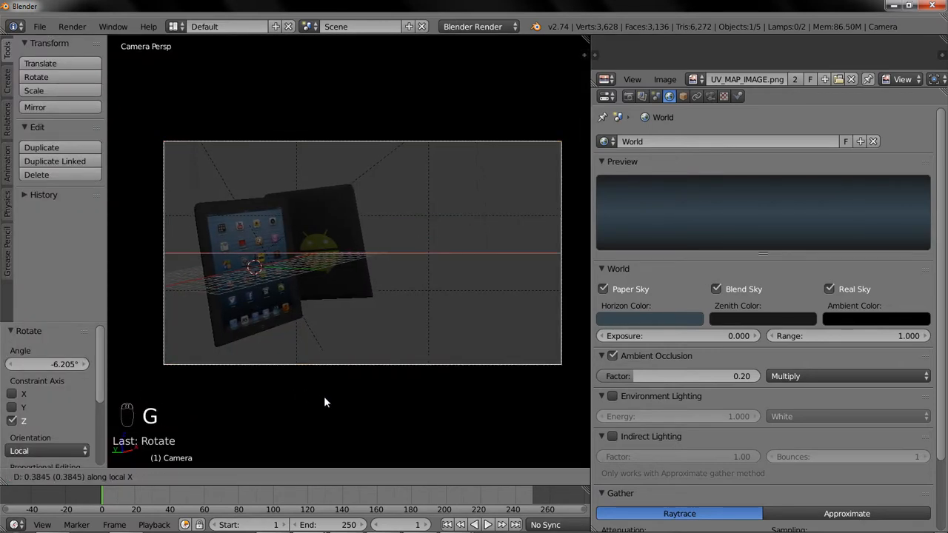
{"action": "left_click", "coordinate": [411, 412]}
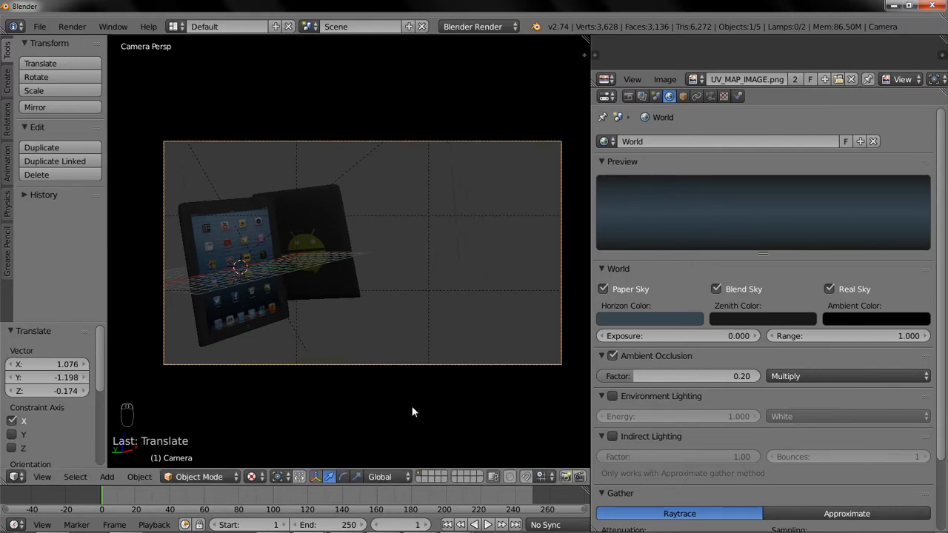
{"action": "key", "text": "F12"}
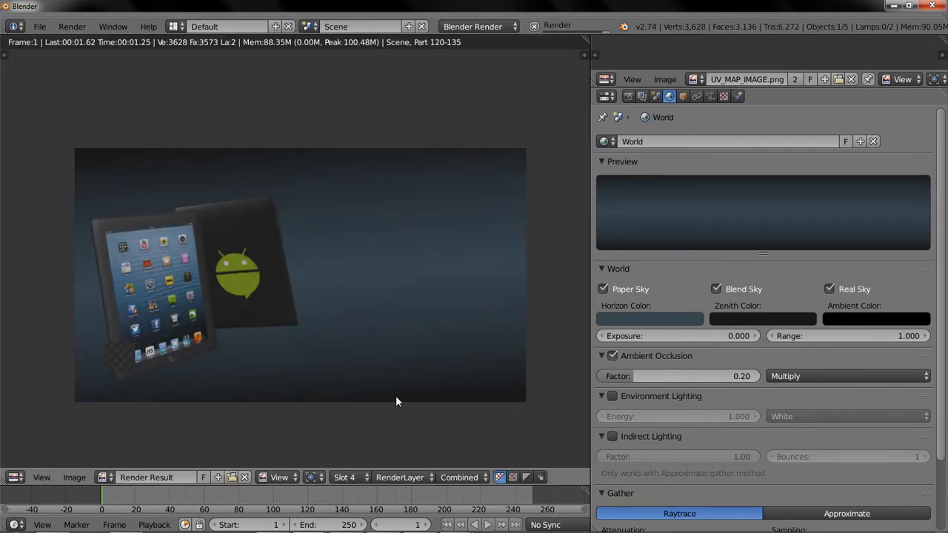
Move the camera down about 1.8 units along the global Z axis and render the scene to check the framing.
{"action": "key", "text": "Escape"}
{"action": "key", "text": "g"}
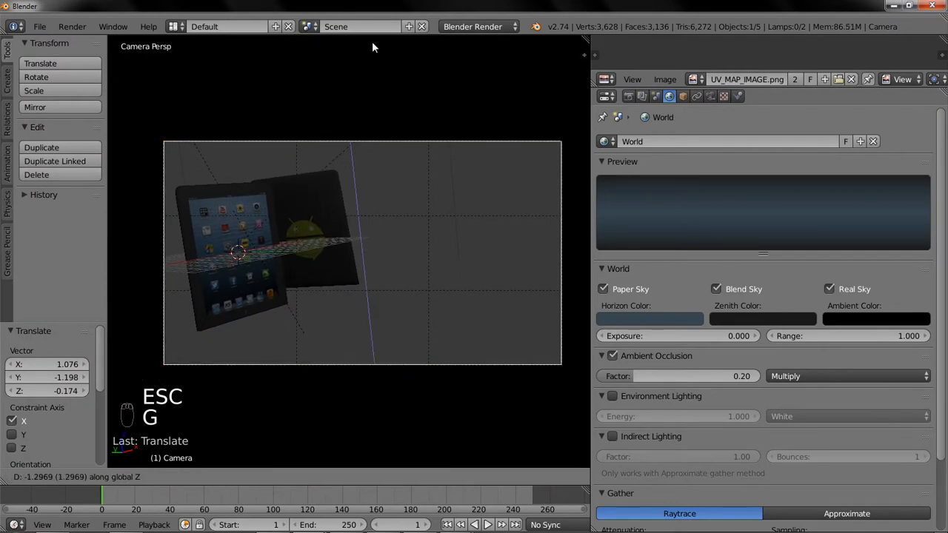
{"action": "left_click", "coordinate": [372, 78]}
{"action": "key", "text": "F12"}
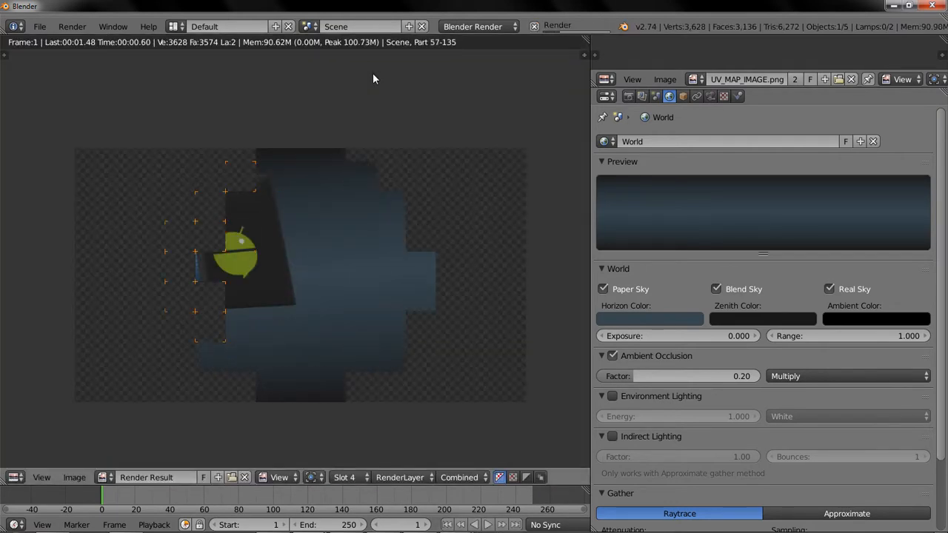
Move the camera freely by about (-0.4, 0.59, 0.89) to bring the tablets in from the frame edge, and check a render.
{"action": "key", "text": "Escape"}
{"action": "key", "text": "g"}
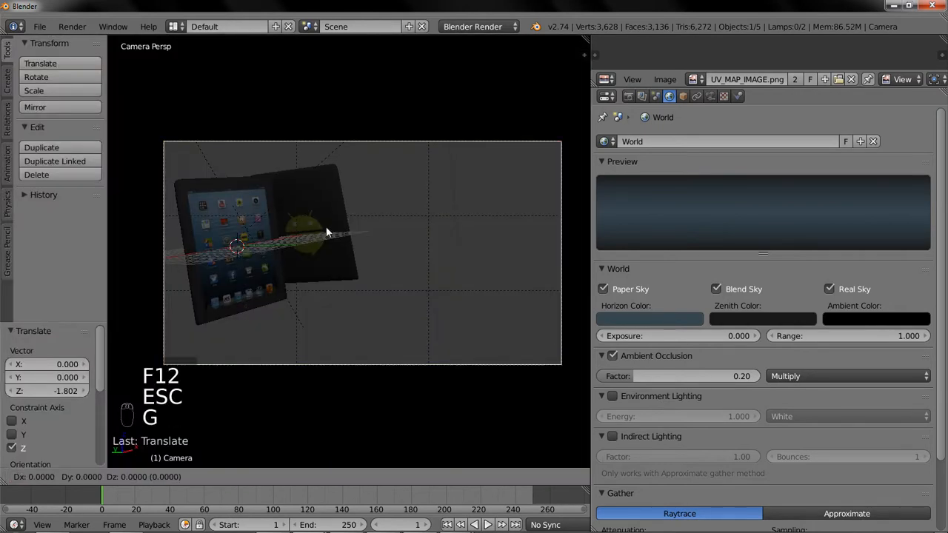
{"action": "left_click", "coordinate": [268, 167]}
{"action": "key", "text": "F12"}
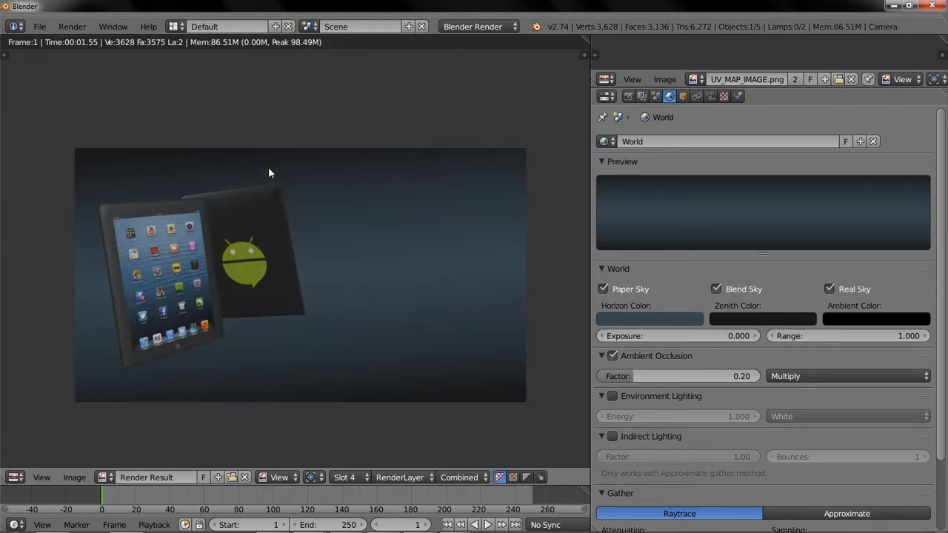
{"action": "key", "text": "Escape"}
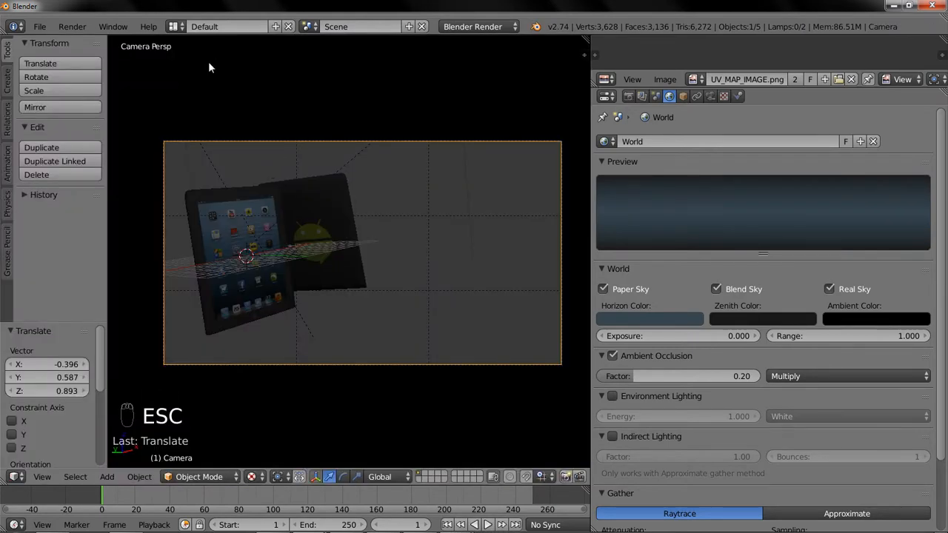
Switch to the Compositing screen layout and enable Use Nodes and Backdrop in the node editor.
{"action": "left_click", "coordinate": [174, 27]}
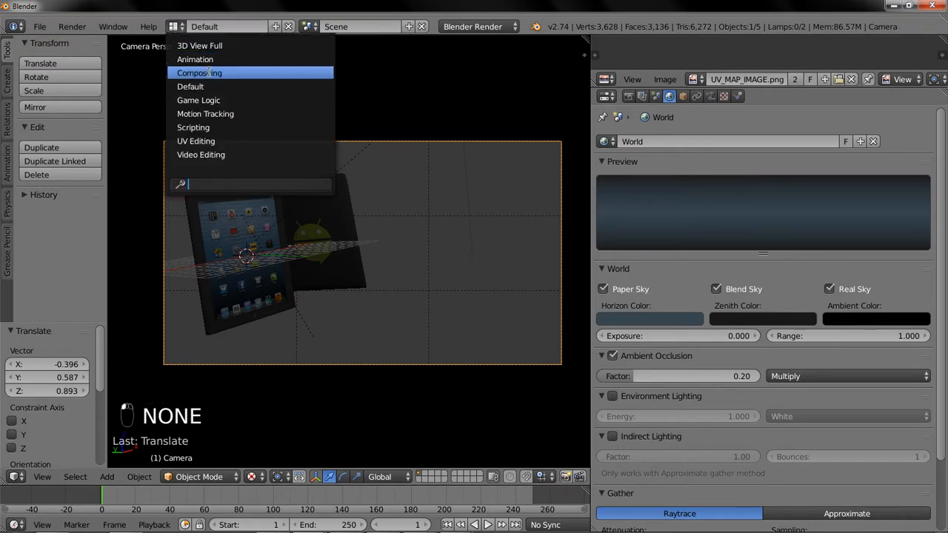
{"action": "left_click", "coordinate": [208, 73]}
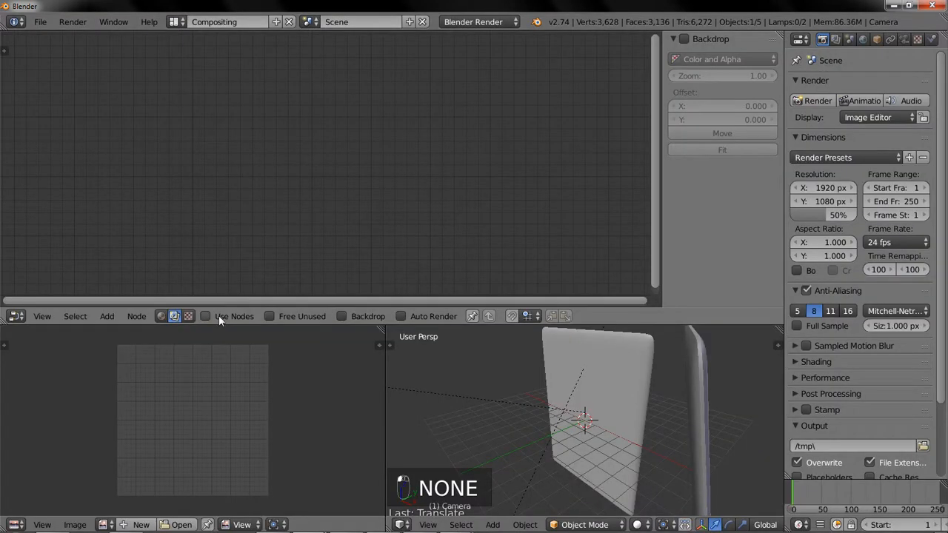
{"action": "left_click", "coordinate": [248, 315]}
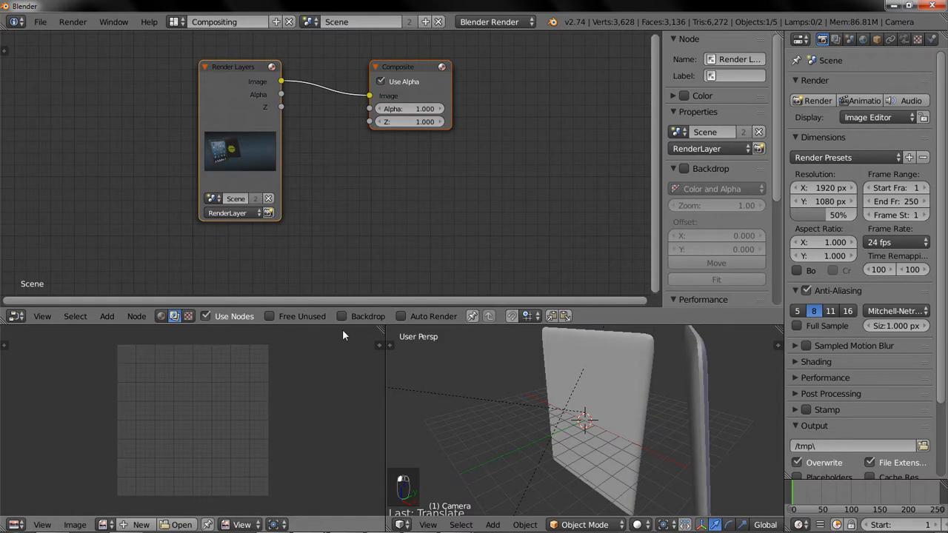
{"action": "left_click", "coordinate": [347, 318]}
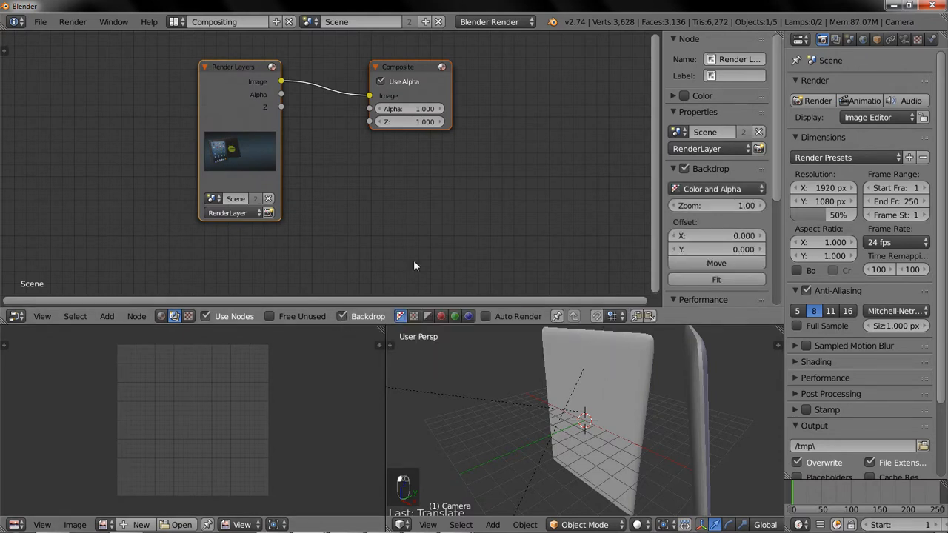
Move the Render Layers node farther from the Composite node and maximize the node editor.
{"action": "left_click_drag", "start_coordinate": [225, 94], "coordinate": [143, 82]}
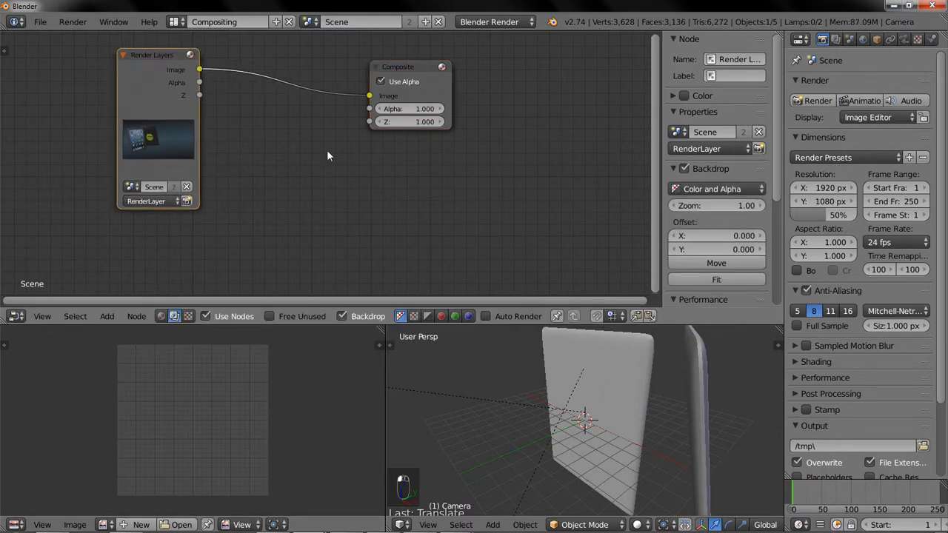
{"action": "key", "text": "ctrl+Up"}
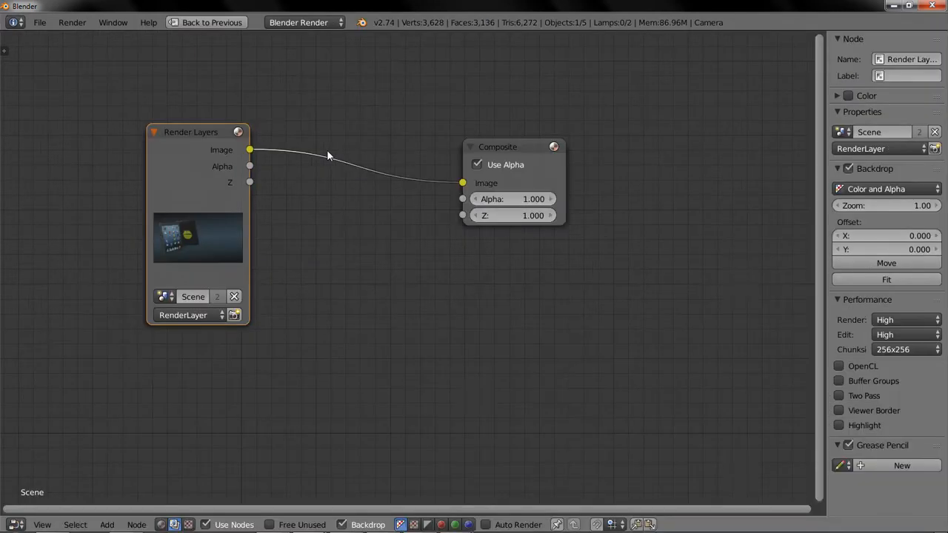
Move the Composite node farther from Render Layers and add a Viewer node on the far side of the node layout.
{"action": "scroll", "coordinate": [320, 162], "scroll_direction": "down", "scroll_amount": 2}
{"action": "left_click_drag", "start_coordinate": [499, 186], "coordinate": [628, 113]}
{"action": "key", "text": "shift+a"}
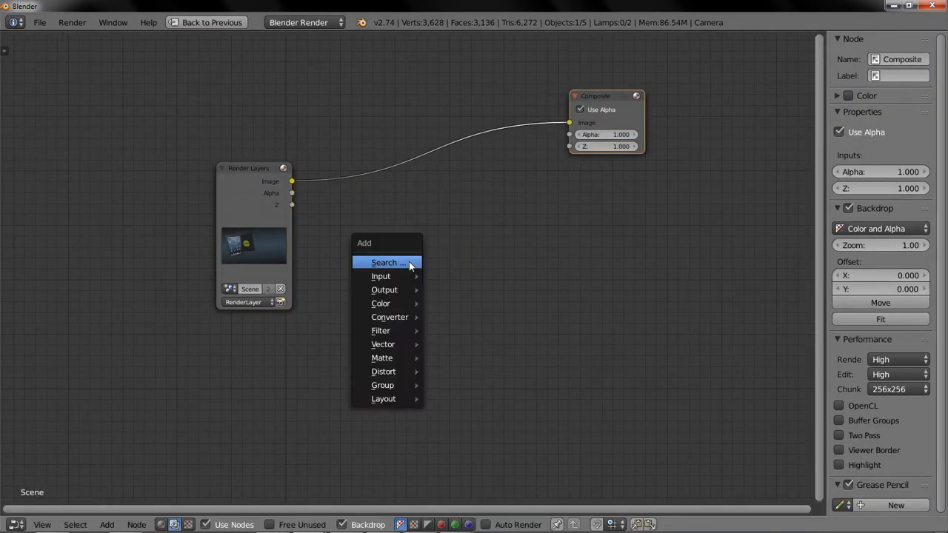
{"action": "mouse_move", "coordinate": [403, 290]}
{"action": "left_click", "coordinate": [460, 303]}
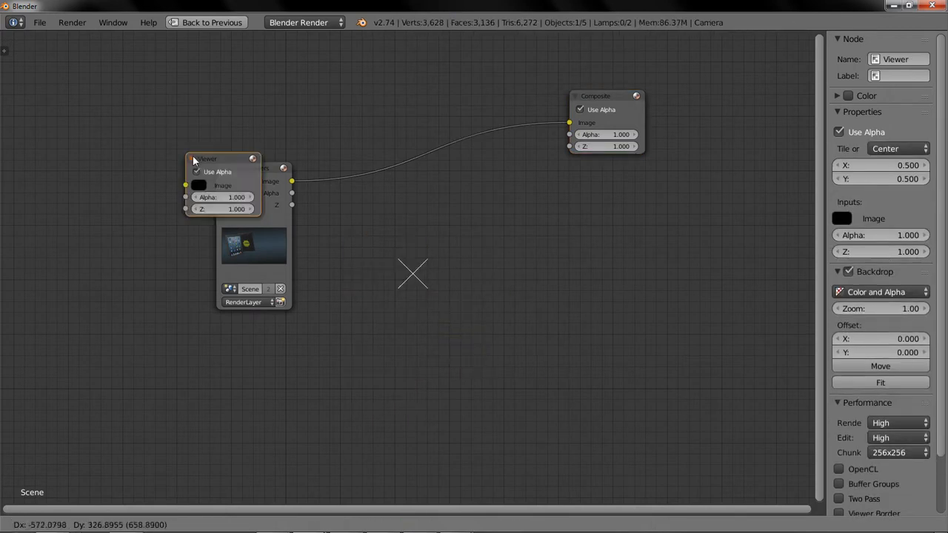
{"action": "left_click", "coordinate": [774, 281]}
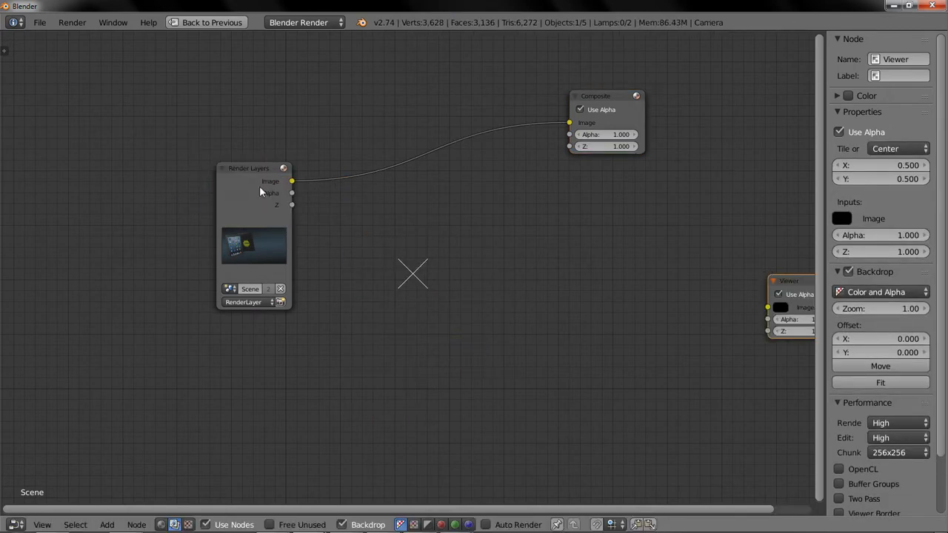
Link the Render Layers image to the Viewer node, then space the Viewer and Composite nodes apart.
{"action": "left_click", "coordinate": [259, 186]}
{"action": "left_click", "coordinate": [259, 186], "text": "ctrl+shift"}
{"action": "scroll", "coordinate": [532, 285], "scroll_direction": "down", "scroll_amount": 1}
{"action": "middle_click_drag", "start_coordinate": [493, 283], "coordinate": [398, 293]}
{"action": "left_click_drag", "start_coordinate": [643, 288], "coordinate": [640, 173]}
{"action": "left_click_drag", "start_coordinate": [480, 132], "coordinate": [612, 73]}
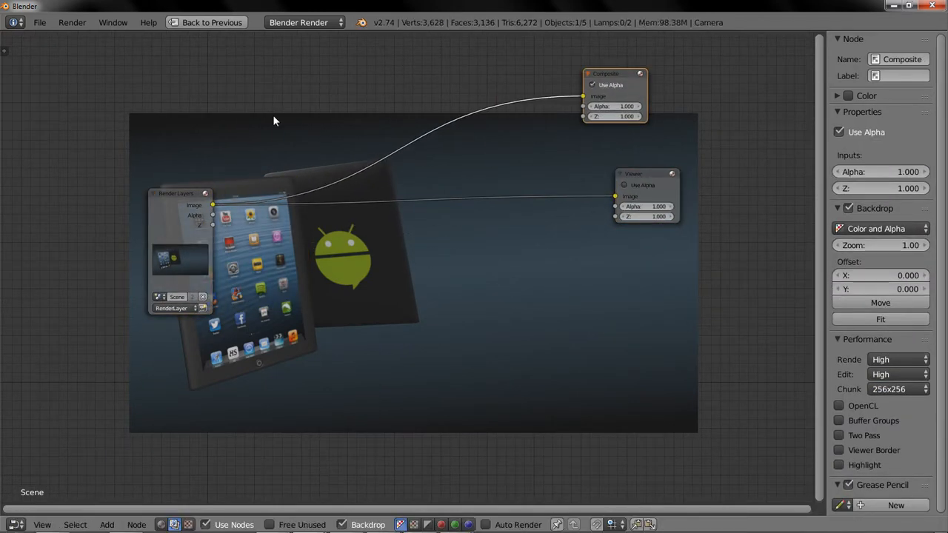
Move the Viewer next to Render Layers, duplicate it below the Composite node, and link the Render Layers image to the duplicate.
{"action": "left_click", "coordinate": [652, 188]}
{"action": "left_click_drag", "start_coordinate": [650, 175], "coordinate": [328, 98]}
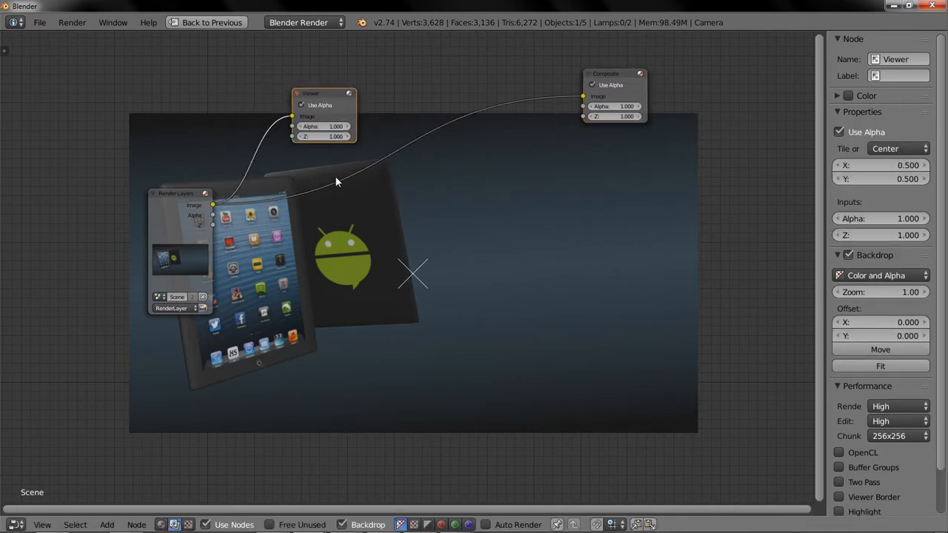
{"action": "key", "text": "shift+d"}
{"action": "left_click", "coordinate": [674, 298]}
{"action": "left_click_drag", "start_coordinate": [212, 205], "coordinate": [630, 234]}
{"action": "middle_click_drag", "start_coordinate": [322, 251], "coordinate": [247, 231]}
{"action": "scroll", "coordinate": [243, 230], "scroll_direction": "up", "scroll_amount": 1}
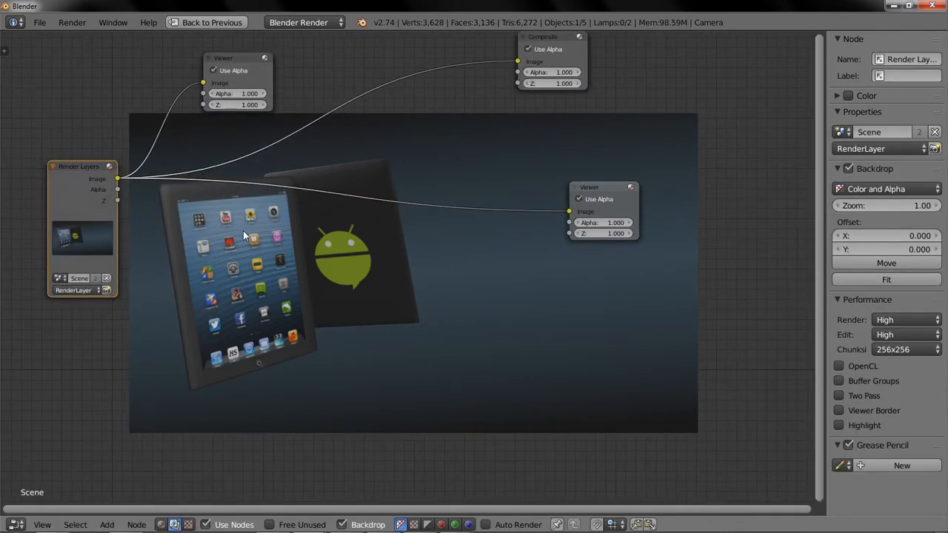
Enlarge the node editor's backdrop image to a zoom of 1.44.
{"action": "key", "text": "alt+v"}
{"action": "key", "text": "alt+v"}
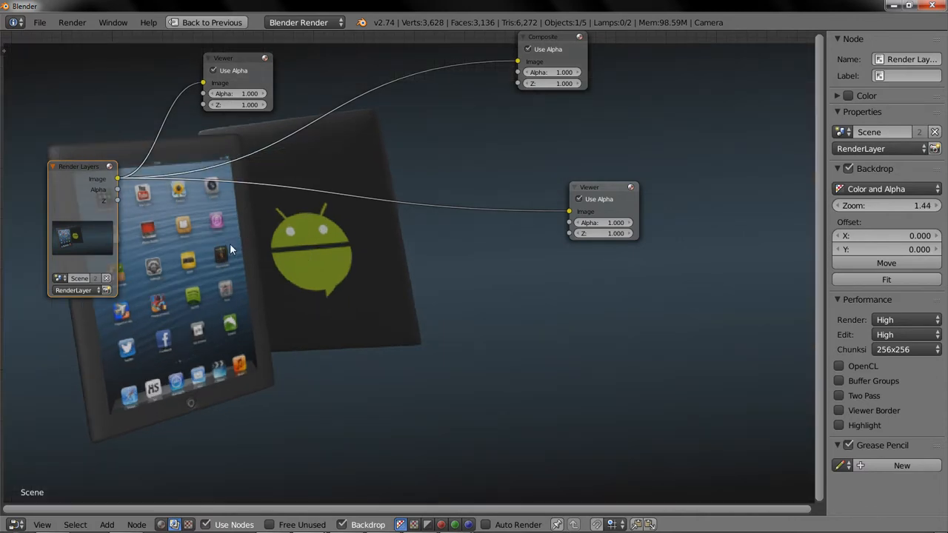
{"action": "key", "text": "v"}
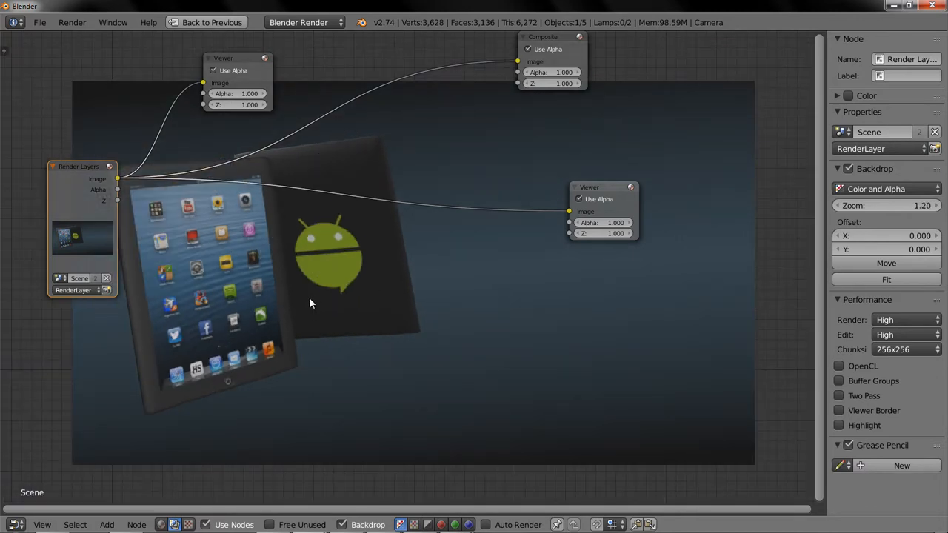
{"action": "key", "text": "alt+v"}
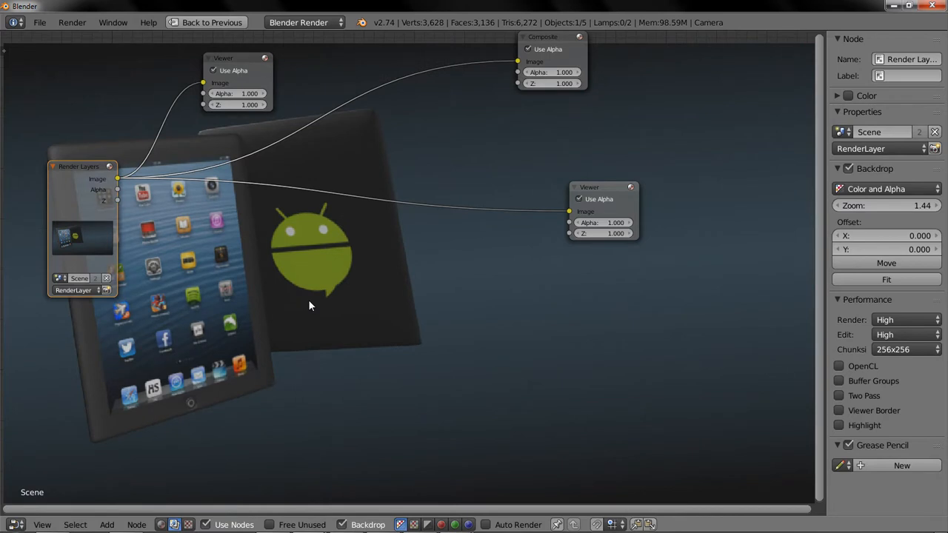
{"action": "key", "text": "v"}
{"action": "key", "text": "v"}
{"action": "key", "text": "v"}
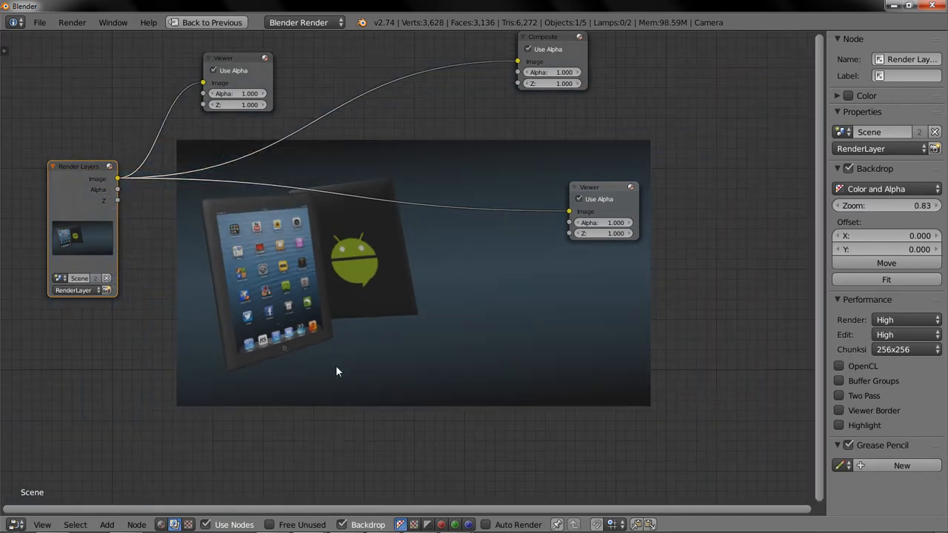
{"action": "key", "text": "alt+v"}
{"action": "key", "text": "alt+v"}
{"action": "key", "text": "alt+v"}
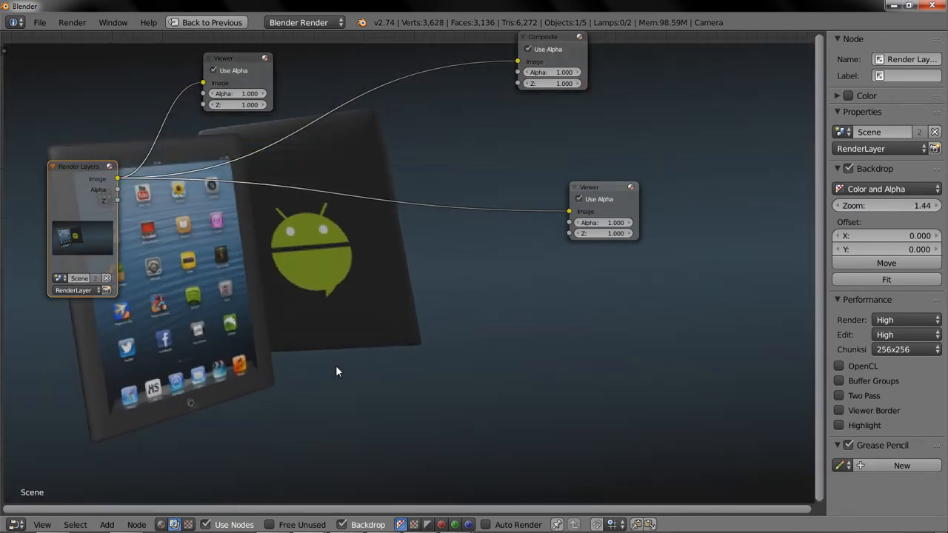
Add a Color Balance node and insert it on the link between Render Layers and the second Viewer.
{"action": "key", "text": "shift+a"}
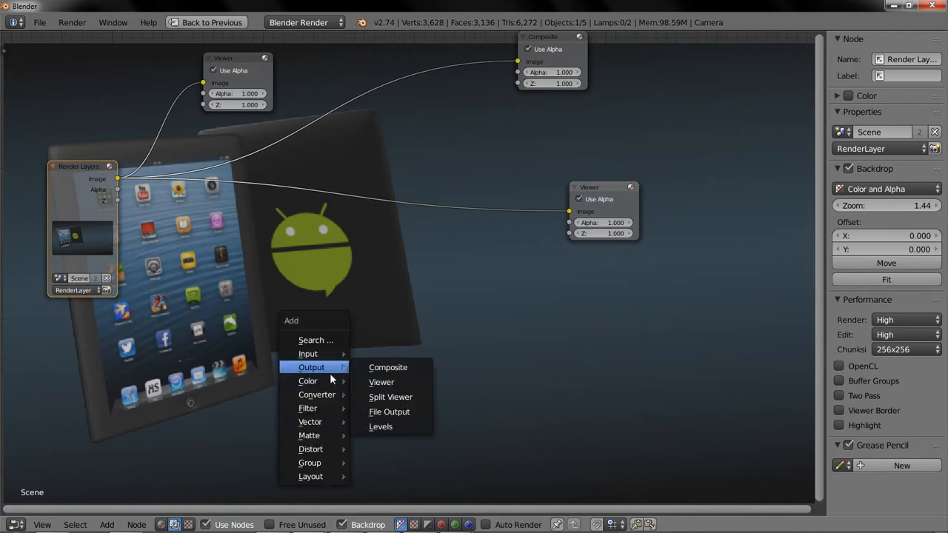
{"action": "mouse_move", "coordinate": [333, 381]}
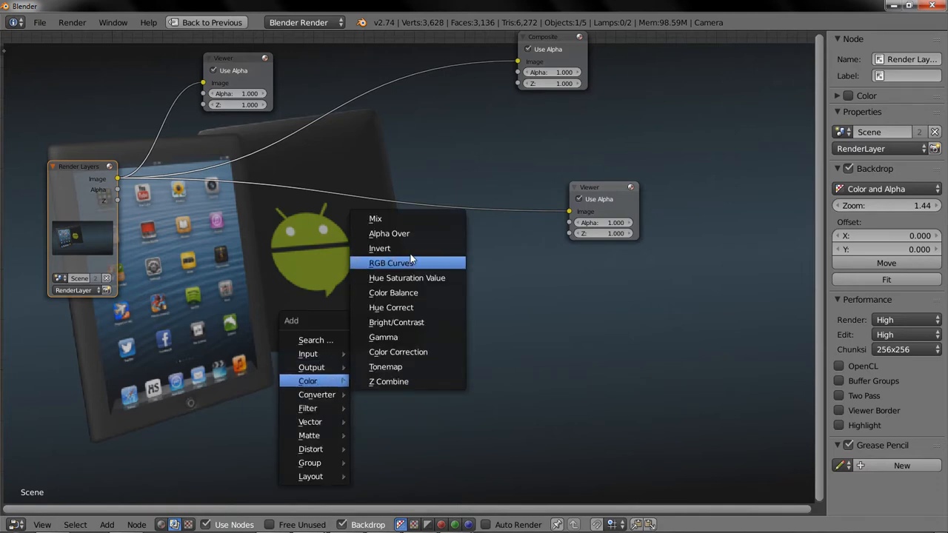
{"action": "left_click", "coordinate": [436, 292]}
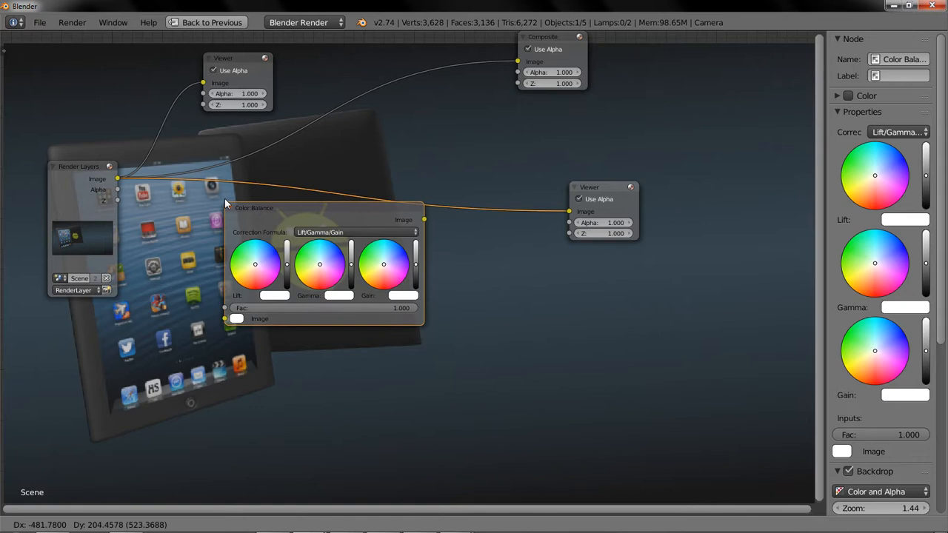
{"action": "left_click", "coordinate": [225, 198]}
{"action": "left_click_drag", "start_coordinate": [290, 202], "coordinate": [312, 237]}
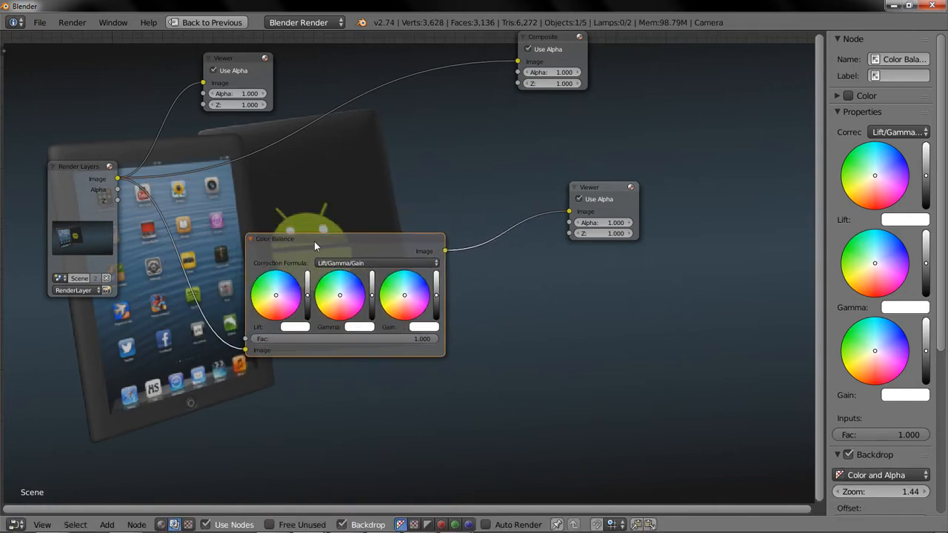
Tint the Color Balance node's Lift slightly toward blue and nudge its Gamma color.
{"action": "scroll", "coordinate": [334, 405], "scroll_direction": "up", "scroll_amount": 2}
{"action": "middle_click_drag", "start_coordinate": [334, 404], "coordinate": [432, 355]}
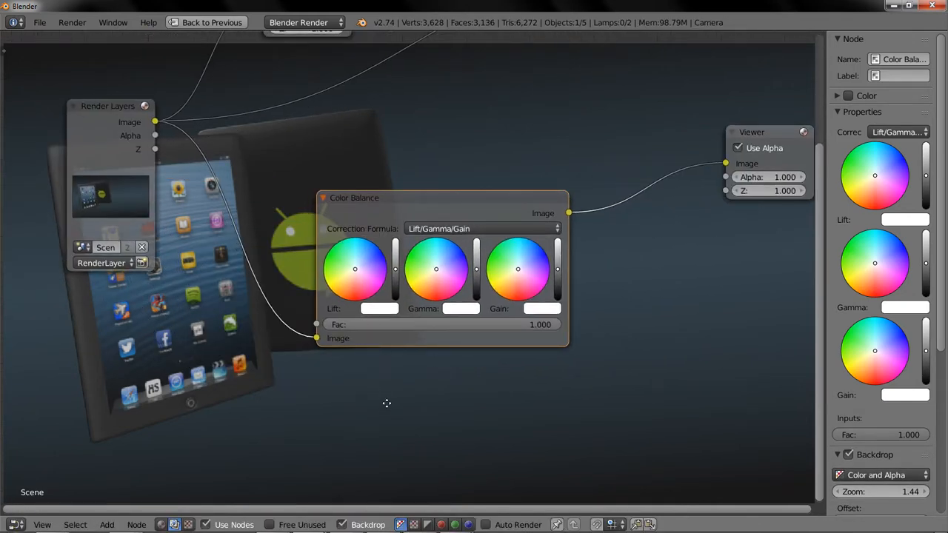
{"action": "middle_click_drag", "start_coordinate": [387, 402], "coordinate": [480, 395]}
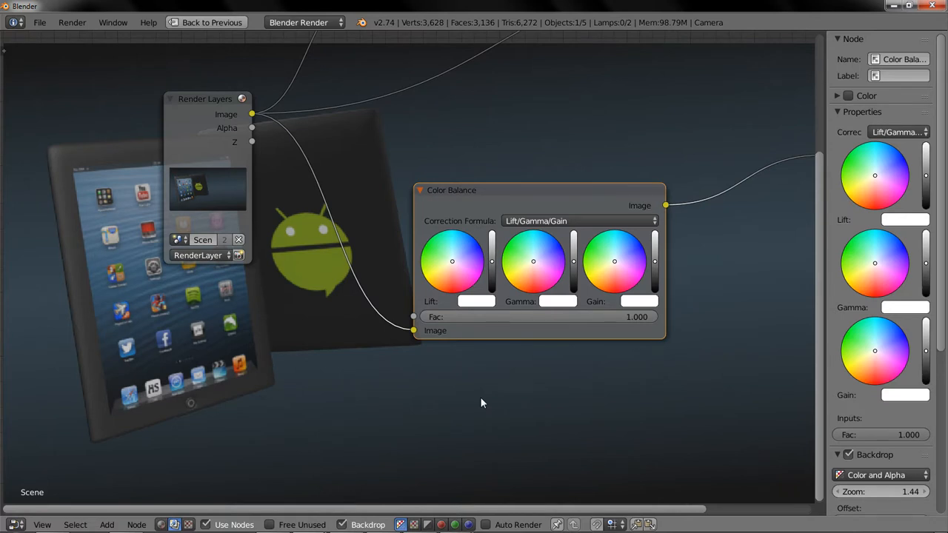
{"action": "left_click_drag", "start_coordinate": [454, 267], "coordinate": [454, 258]}
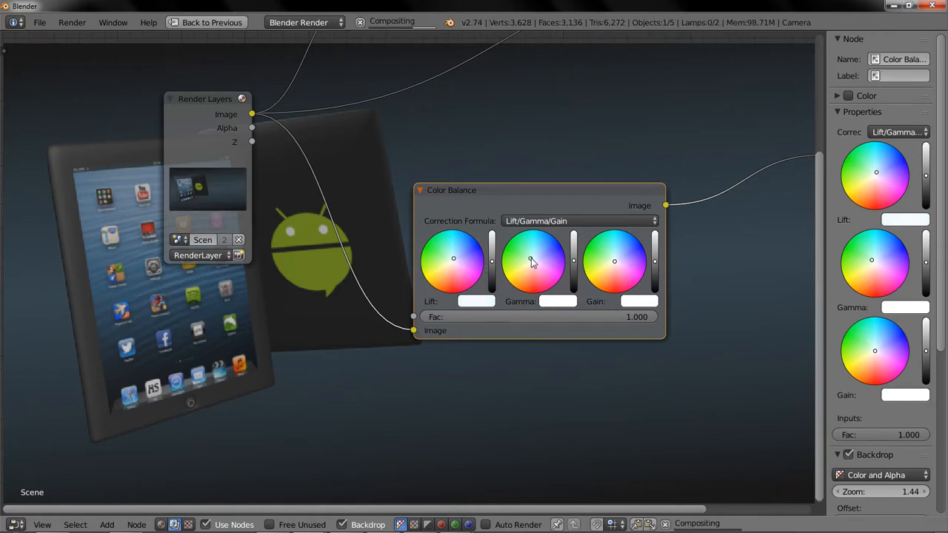
{"action": "mouse_move", "coordinate": [533, 261]}
{"action": "left_mouse_down"}
{"action": "mouse_move", "coordinate": [537, 312]}
{"action": "mouse_move", "coordinate": [535, 263]}
{"action": "left_mouse_up"}
{"action": "scroll", "coordinate": [670, 277], "scroll_direction": "down", "scroll_amount": 5}
{"action": "key", "text": "g"}
{"action": "left_click", "coordinate": [628, 291]}
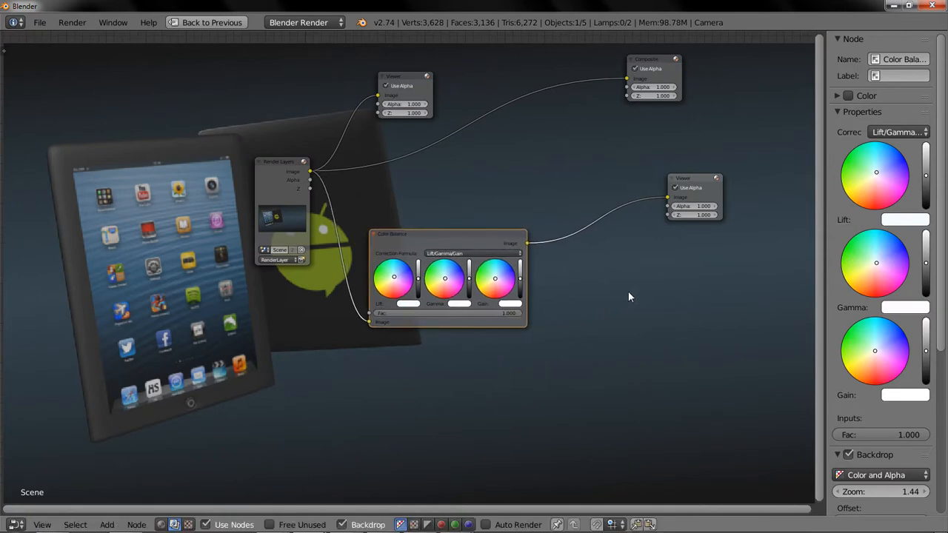
Make the Viewer linked to Color Balance the active backdrop preview and move it slightly closer to that node.
{"action": "middle_click_drag", "start_coordinate": [656, 233], "coordinate": [578, 245]}
{"action": "left_click", "coordinate": [627, 187]}
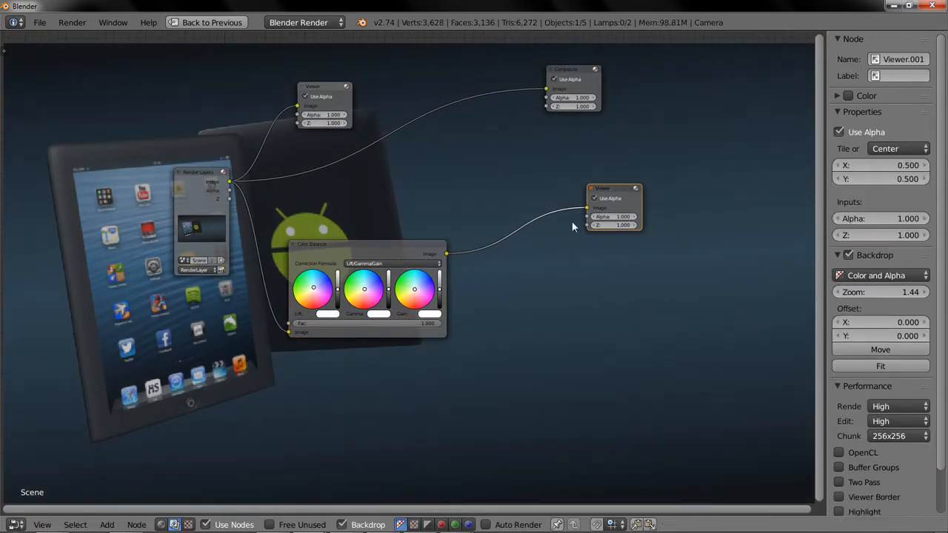
{"action": "middle_click_drag", "start_coordinate": [487, 268], "coordinate": [554, 218]}
{"action": "scroll", "coordinate": [554, 218], "scroll_direction": "up", "scroll_amount": 3}
{"action": "left_click_drag", "start_coordinate": [744, 116], "coordinate": [724, 124]}
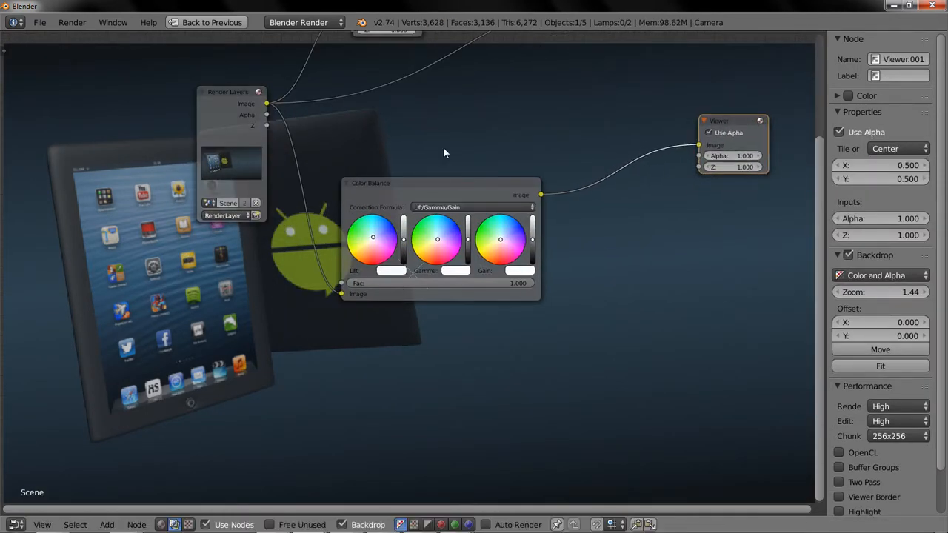
Adjust the Color Balance tints, shifting Lift slightly toward cyan, Gamma toward pink-red and Gain toward green-cyan.
{"action": "left_click", "coordinate": [468, 188]}
{"action": "scroll", "coordinate": [468, 188], "scroll_direction": "up", "scroll_amount": 2}
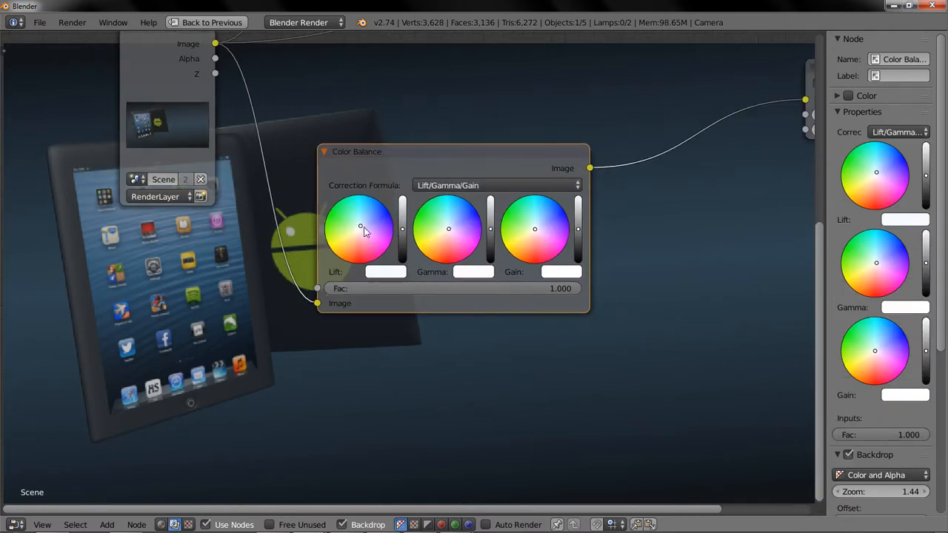
{"action": "mouse_move", "coordinate": [359, 226]}
{"action": "left_mouse_down"}
{"action": "mouse_move", "coordinate": [360, 285]}
{"action": "mouse_move", "coordinate": [304, 236]}
{"action": "mouse_move", "coordinate": [360, 231]}
{"action": "left_mouse_up"}
{"action": "left_click_drag", "start_coordinate": [359, 226], "coordinate": [361, 229]}
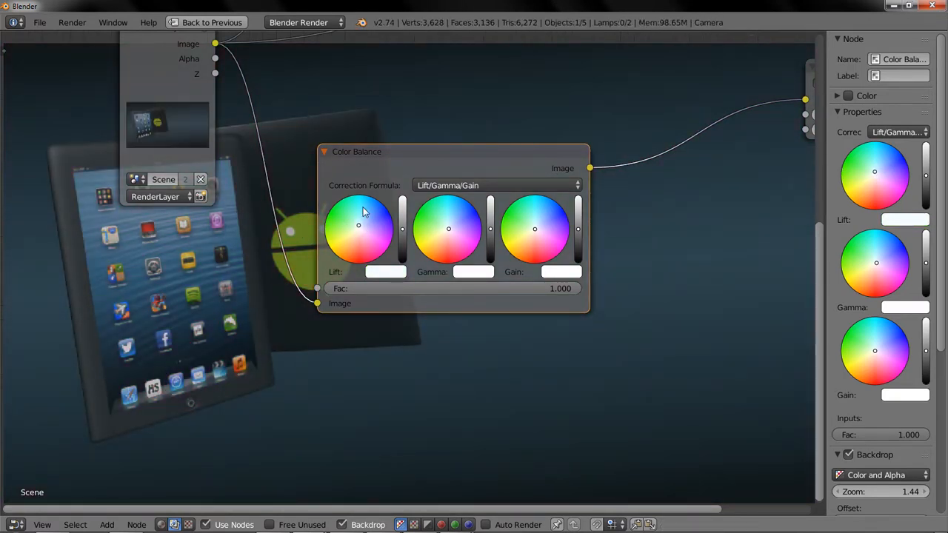
{"action": "left_click_drag", "start_coordinate": [451, 232], "coordinate": [448, 235]}
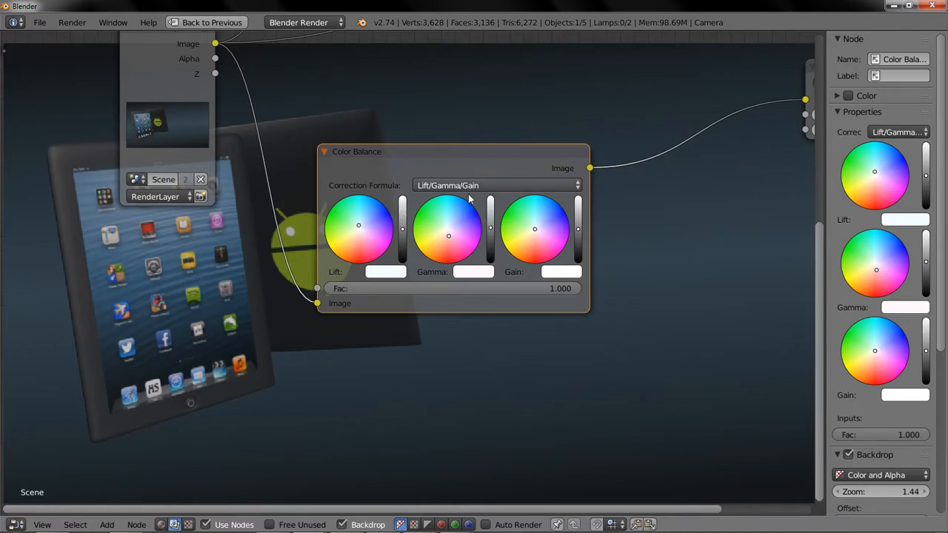
{"action": "mouse_move", "coordinate": [535, 232]}
{"action": "left_mouse_down"}
{"action": "mouse_move", "coordinate": [538, 222]}
{"action": "mouse_move", "coordinate": [531, 230]}
{"action": "left_mouse_up"}
Compare the original render with the color-balanced version by alternating the backdrop between the two Viewer nodes.
{"action": "scroll", "coordinate": [567, 258], "scroll_direction": "down", "scroll_amount": 5}
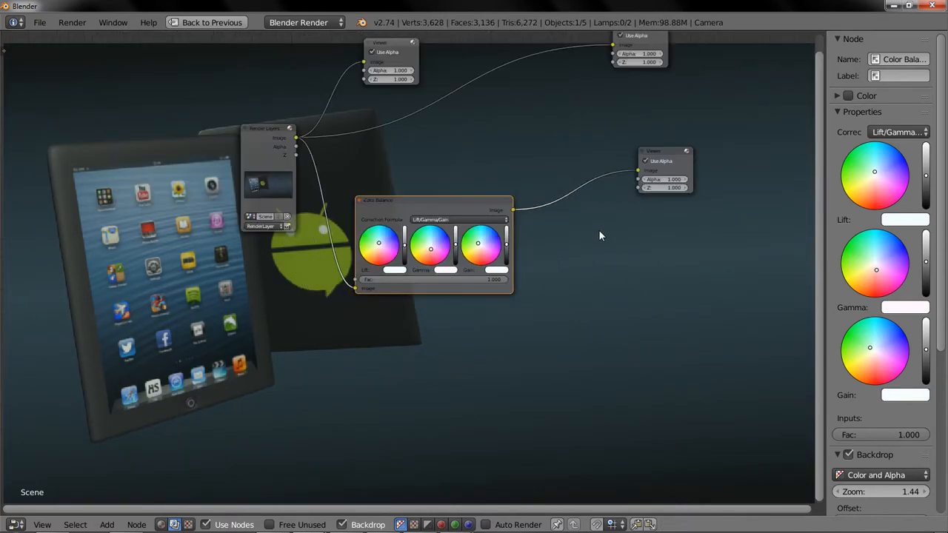
{"action": "scroll", "coordinate": [539, 264], "scroll_direction": "right", "scroll_amount": 4, "text": "ctrl"}
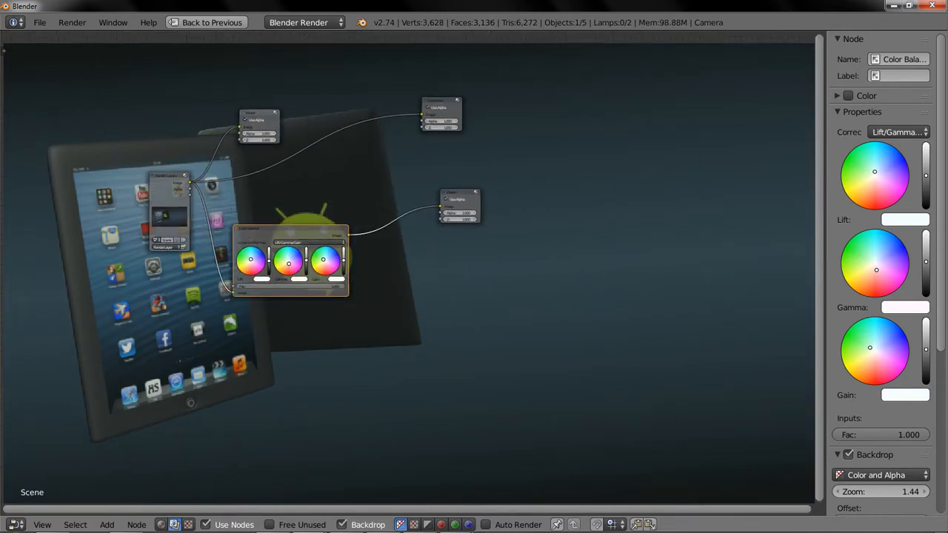
{"action": "left_click", "coordinate": [266, 115]}
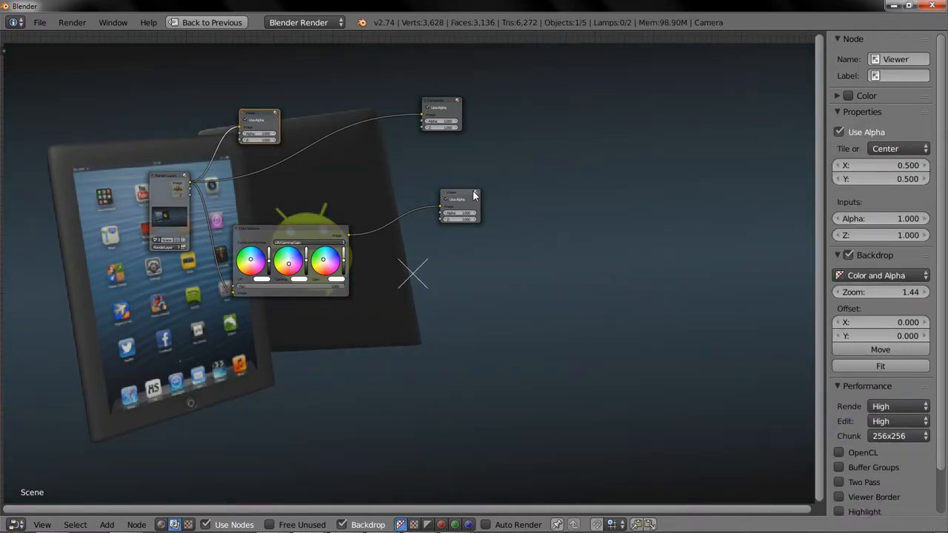
{"action": "left_click", "coordinate": [473, 195]}
{"action": "left_click", "coordinate": [253, 115]}
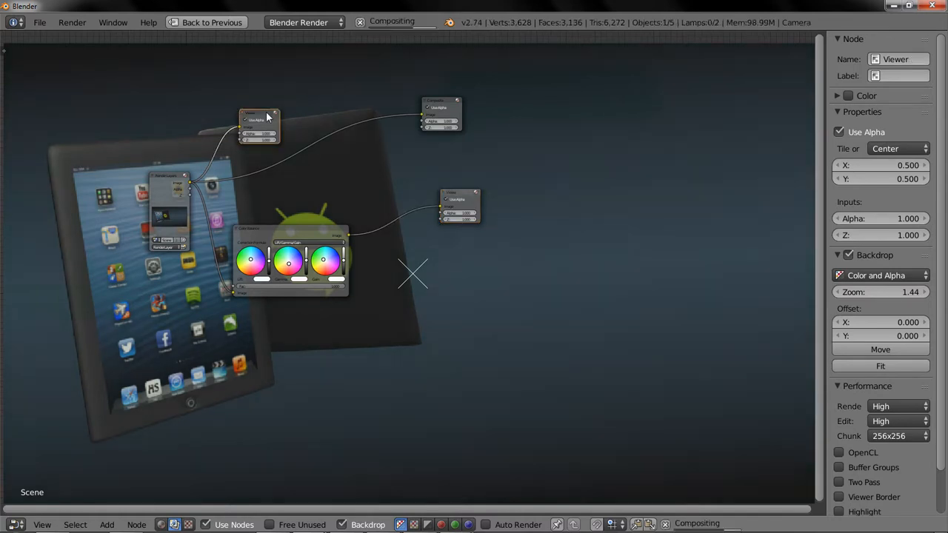
{"action": "left_click", "coordinate": [474, 195]}
Fine-tune the Color Balance tints, moving Gain and Lift toward cyan-blue and Gamma slightly toward magenta.
{"action": "scroll", "coordinate": [419, 232], "scroll_direction": "up", "scroll_amount": 3}
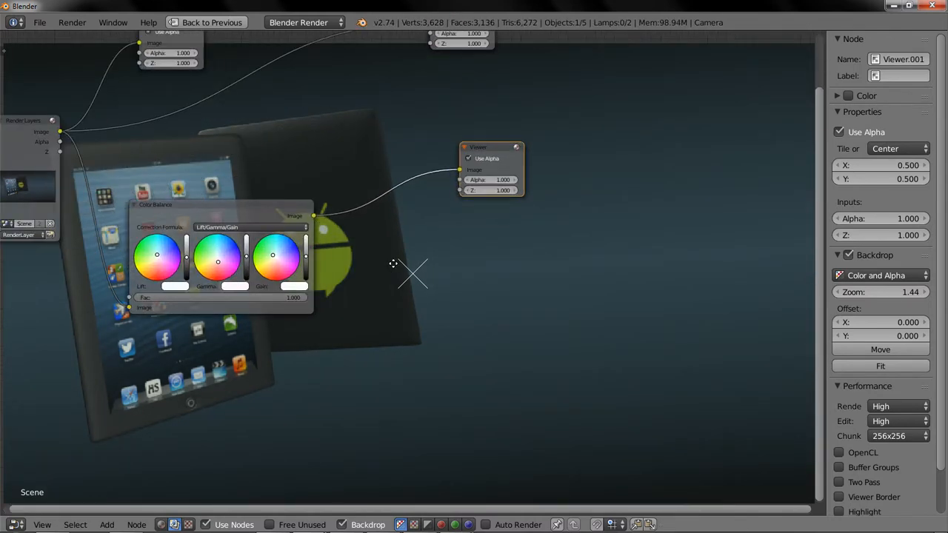
{"action": "scroll", "coordinate": [485, 224], "scroll_direction": "up", "scroll_amount": 3}
{"action": "scroll", "coordinate": [448, 207], "scroll_direction": "left", "scroll_amount": 2, "text": "ctrl"}
{"action": "mouse_move", "coordinate": [413, 181]}
{"action": "left_mouse_down"}
{"action": "mouse_move", "coordinate": [427, 185]}
{"action": "mouse_move", "coordinate": [419, 179]}
{"action": "left_mouse_up"}
{"action": "left_click_drag", "start_coordinate": [325, 196], "coordinate": [329, 196]}
{"action": "left_click_drag", "start_coordinate": [227, 182], "coordinate": [228, 180]}
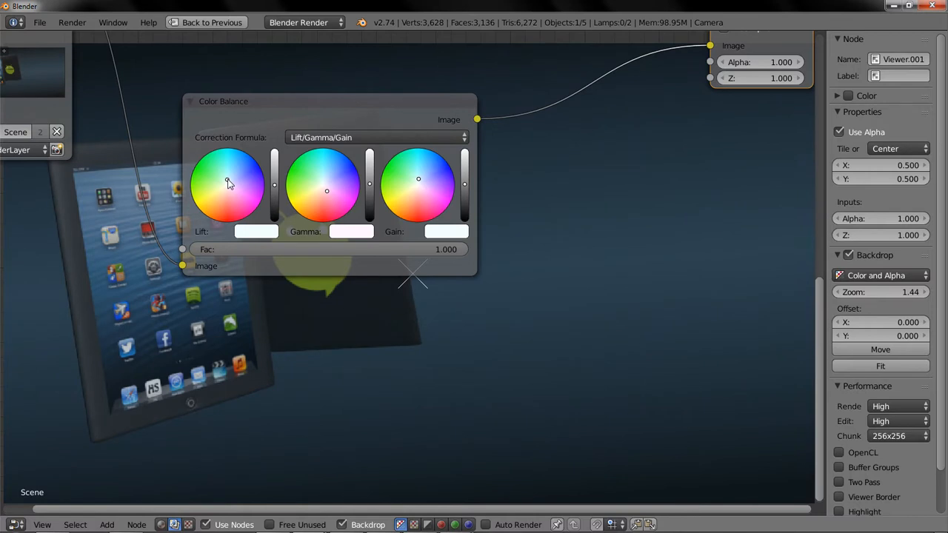
Strengthen the cyan tint of the Color Balance Gain and rebalance Gamma slightly toward pink.
{"action": "left_click_drag", "start_coordinate": [417, 182], "coordinate": [417, 177]}
{"action": "mouse_move", "coordinate": [327, 189]}
{"action": "left_mouse_down"}
{"action": "mouse_move", "coordinate": [321, 175]}
{"action": "mouse_move", "coordinate": [326, 186]}
{"action": "left_mouse_up"}
{"action": "scroll", "coordinate": [510, 225], "scroll_direction": "down", "scroll_amount": 2}
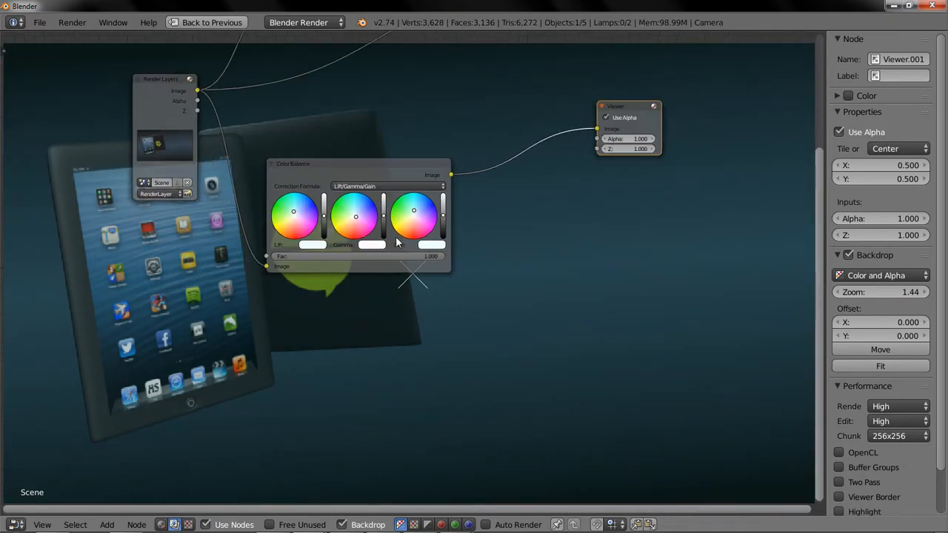
{"action": "scroll", "coordinate": [374, 229], "scroll_direction": "up", "scroll_amount": 3}
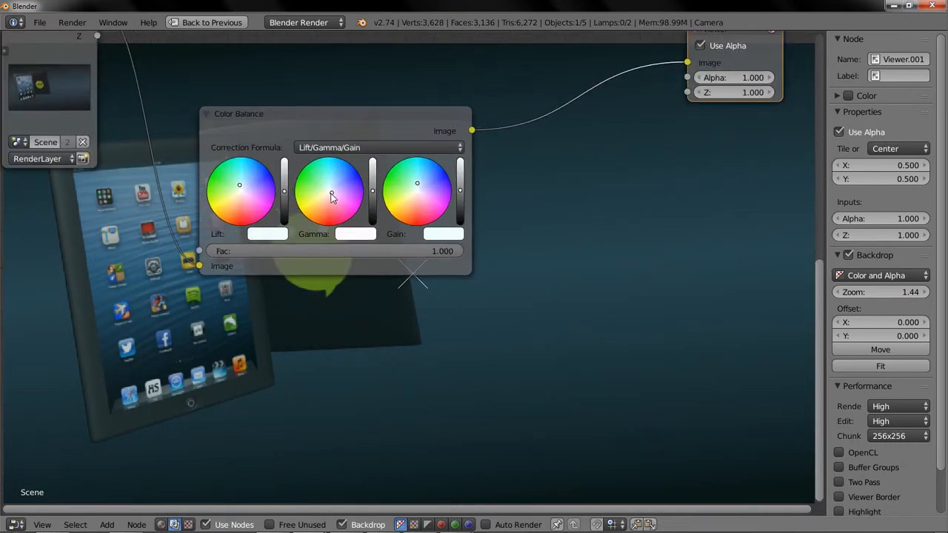
{"action": "left_click_drag", "start_coordinate": [331, 197], "coordinate": [337, 198]}
Reduce the backdrop zoom to 1.20 and compare the original Viewer with the color-balanced Viewer.
{"action": "scroll", "coordinate": [551, 221], "scroll_direction": "down", "scroll_amount": 3}
{"action": "middle_click_drag", "start_coordinate": [550, 218], "coordinate": [444, 327]}
{"action": "key", "text": "v"}
{"action": "left_click", "coordinate": [212, 113]}
{"action": "left_click", "coordinate": [487, 215]}
{"action": "scroll", "coordinate": [474, 222], "scroll_direction": "up", "scroll_amount": 2}
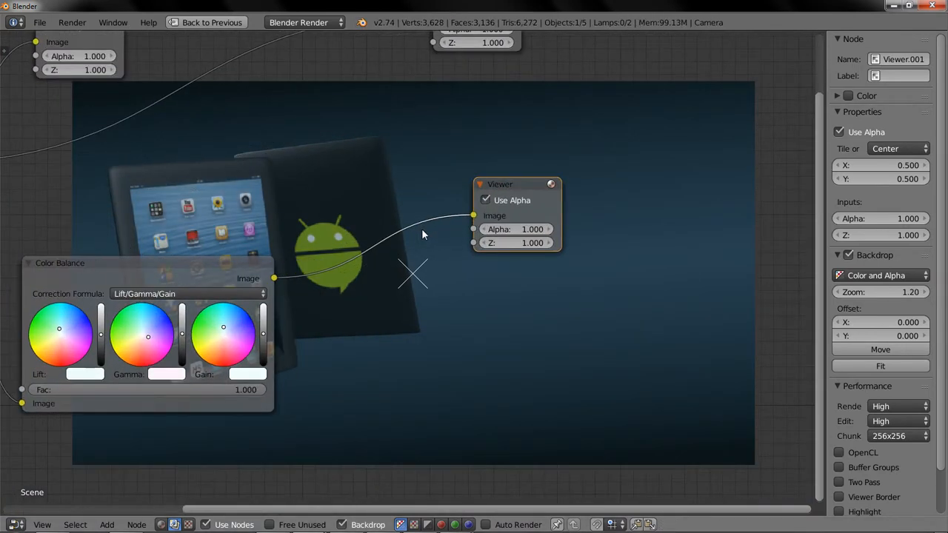
Add a Filter node and insert it on the link between the Color Balance node and its Viewer.
{"action": "scroll", "coordinate": [414, 234], "scroll_direction": "down", "scroll_amount": 1}
{"action": "key", "text": "shift+a"}
{"action": "mouse_move", "coordinate": [406, 267]}
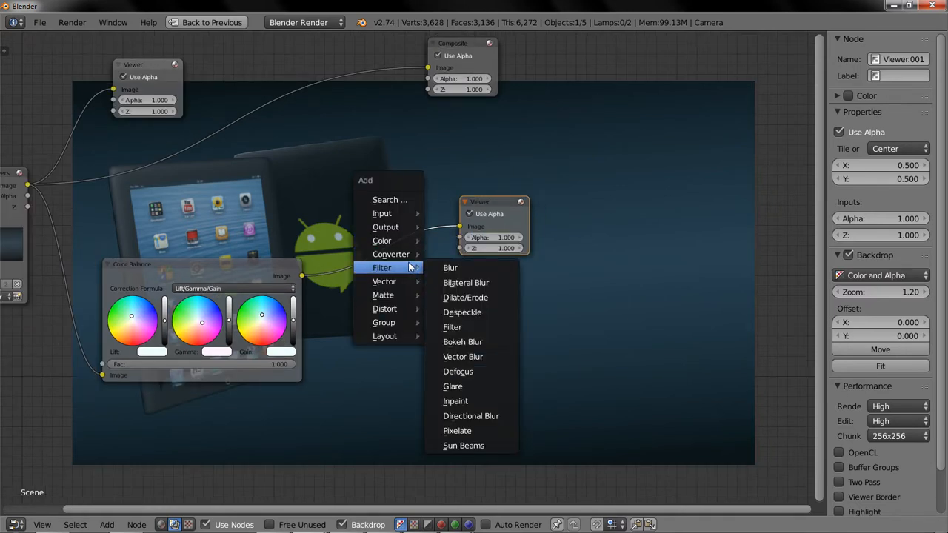
{"action": "left_click", "coordinate": [470, 325]}
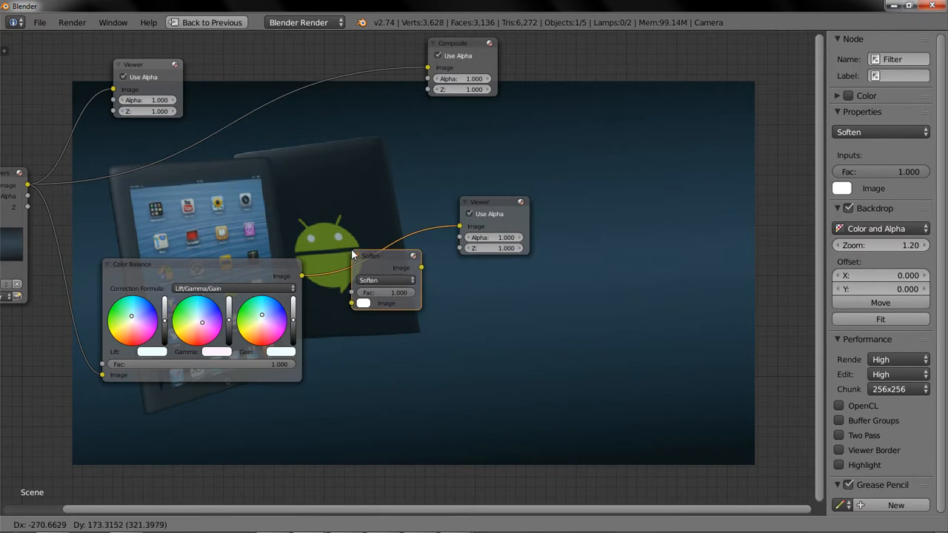
{"action": "left_click", "coordinate": [353, 255]}
{"action": "left_click", "coordinate": [184, 267]}
{"action": "left_click", "coordinate": [376, 253]}
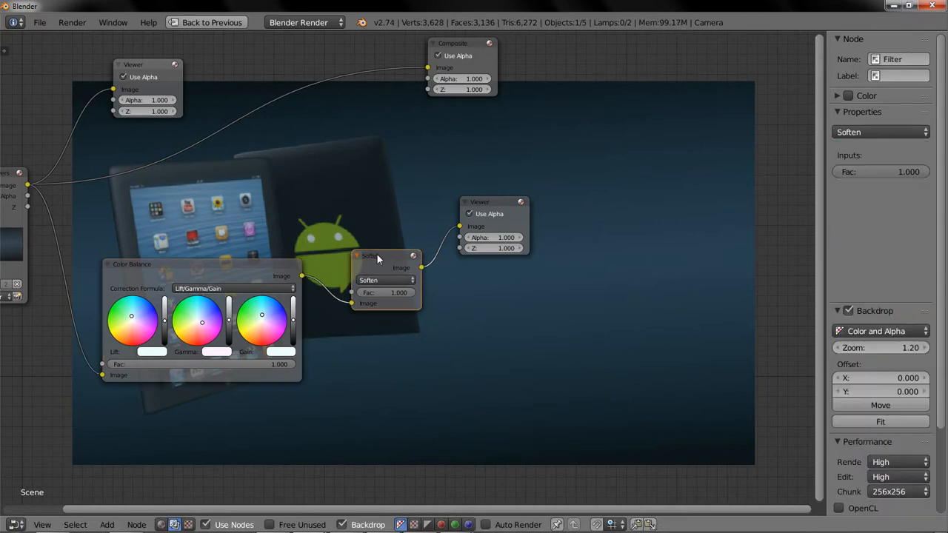
Change the new Filter node's type from Soften to Sharpen and examine the effect on the tablets.
{"action": "scroll", "coordinate": [385, 283], "scroll_direction": "up", "scroll_amount": 3}
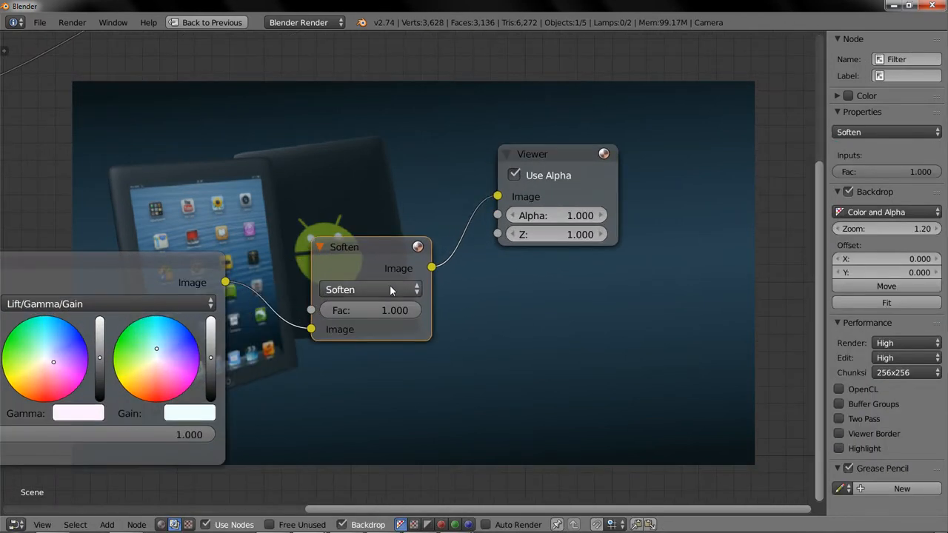
{"action": "left_click", "coordinate": [391, 288]}
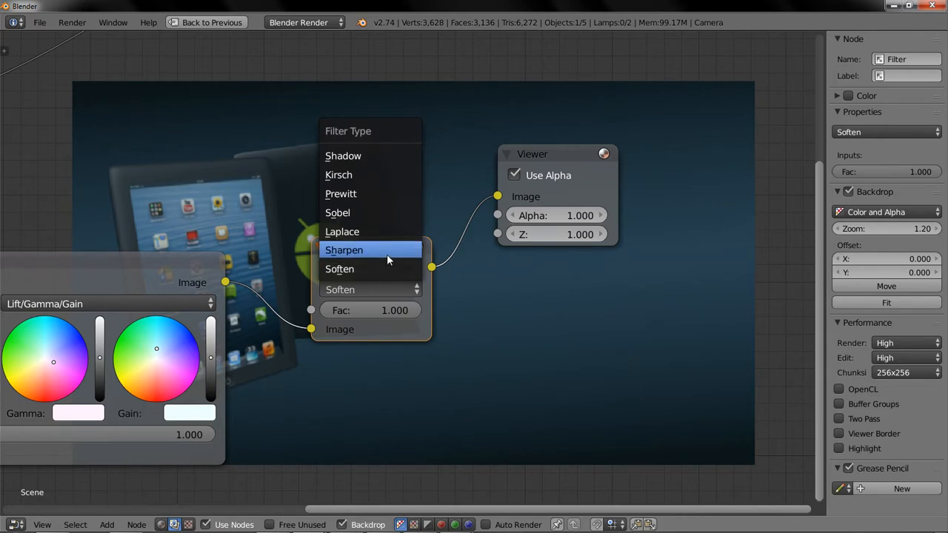
{"action": "left_click", "coordinate": [386, 251]}
{"action": "scroll", "coordinate": [387, 254], "scroll_direction": "up", "scroll_amount": 4}
{"action": "middle_click_drag", "start_coordinate": [418, 337], "coordinate": [395, 355]}
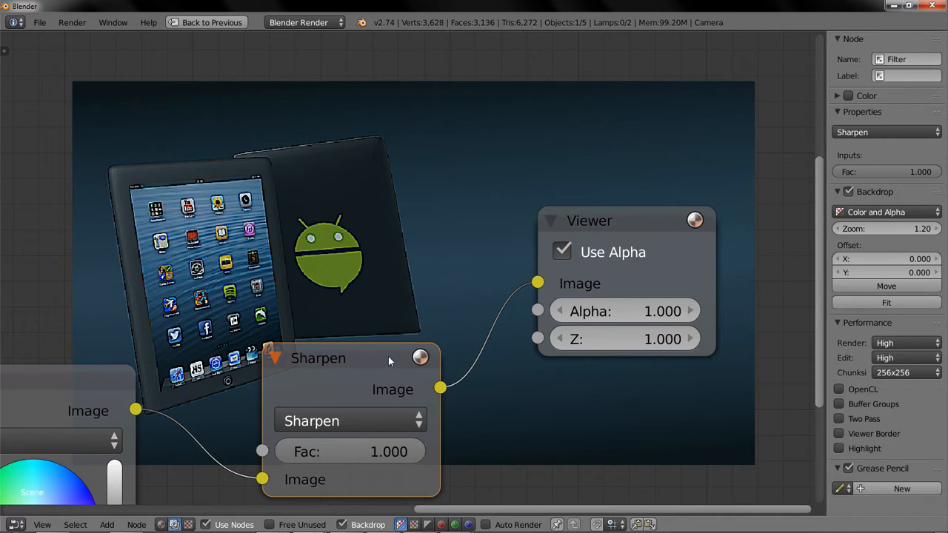
Set the Sharpen node's factor to 0.2 and nudge it slightly lower.
{"action": "left_click", "coordinate": [364, 448]}
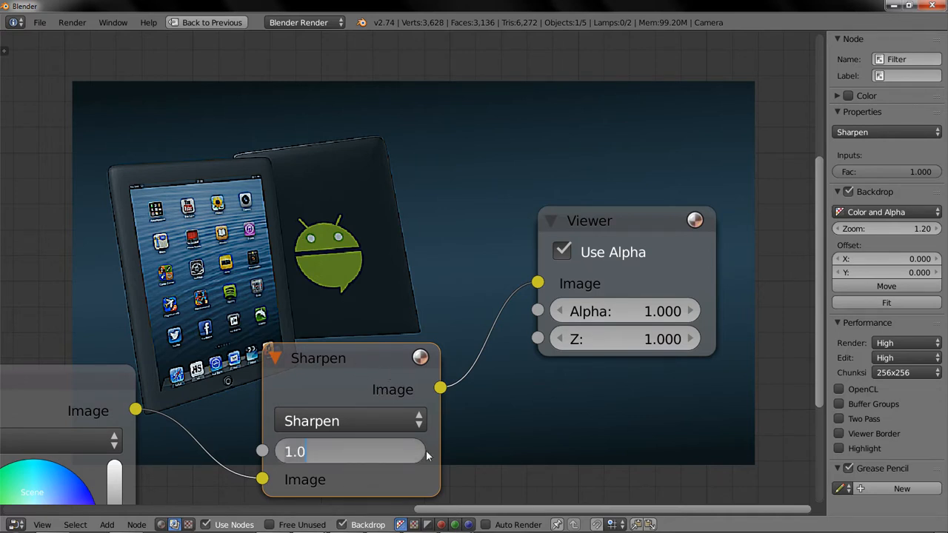
{"action": "type", "text": ".2"}
{"action": "key", "text": "Return"}
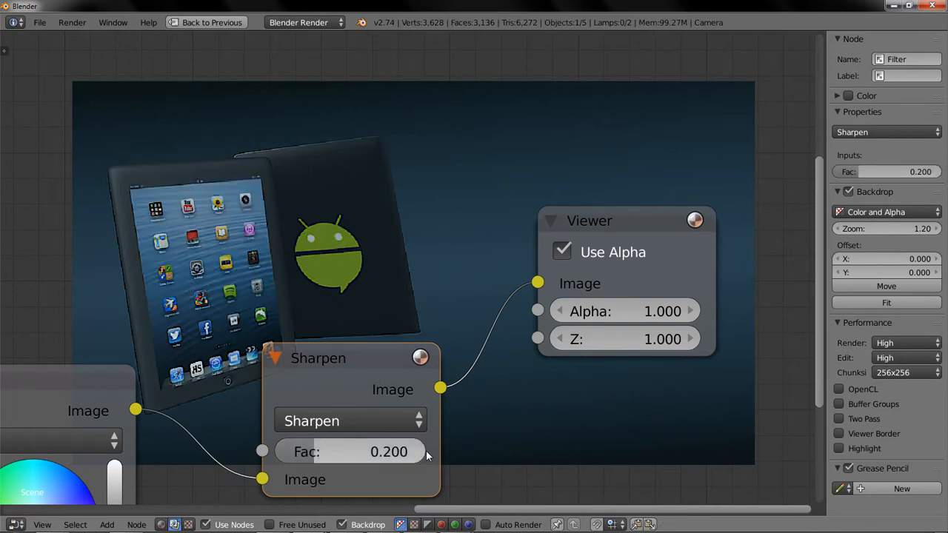
{"action": "left_click_drag", "start_coordinate": [377, 452], "coordinate": [314, 451]}
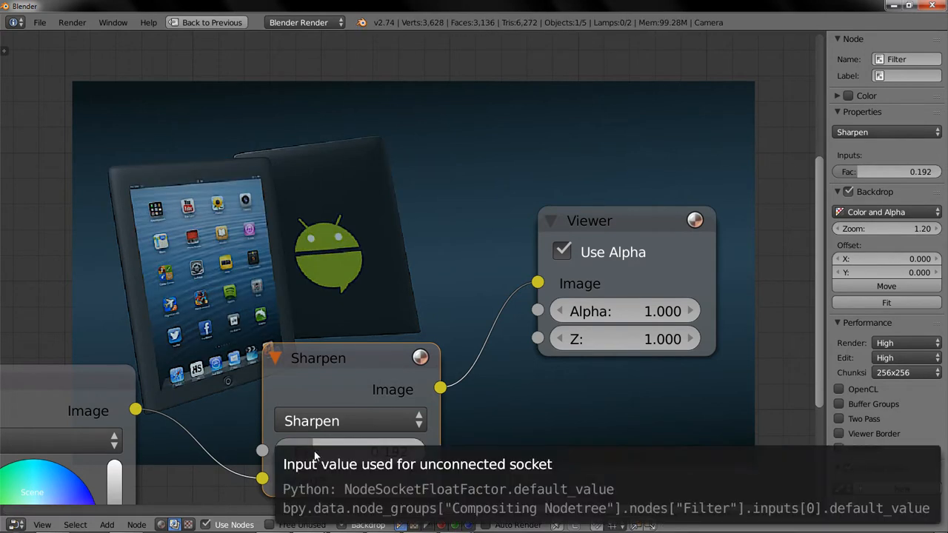
Set the Sharpen node's factor to 0.15.
{"action": "key", "text": "KP_Decimal"}
{"action": "middle_click_drag", "start_coordinate": [360, 394], "coordinate": [305, 428]}
{"action": "left_click", "coordinate": [315, 332]}
{"action": "type", "text": ".15"}
{"action": "key", "text": "Return"}
{"action": "scroll", "coordinate": [315, 335], "scroll_direction": "down", "scroll_amount": 3}
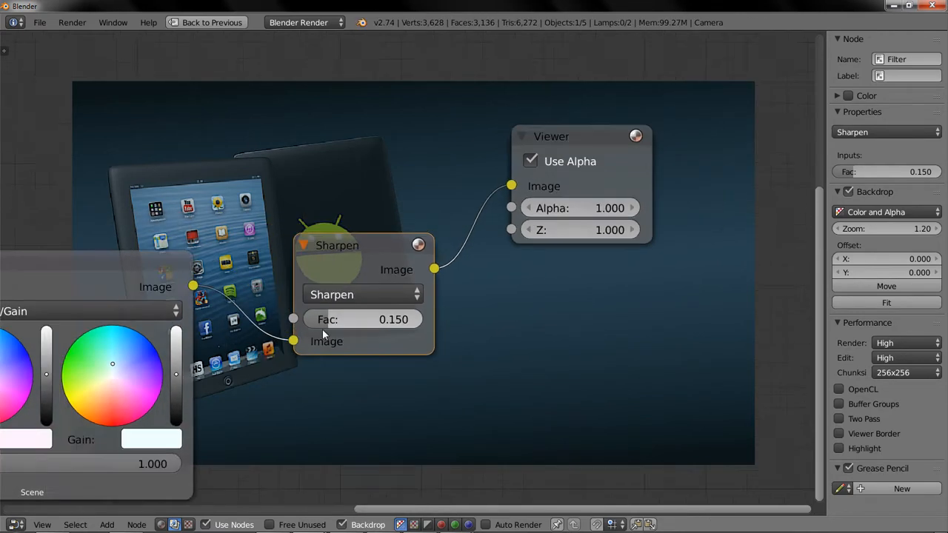
Compare the unsharpened and sharpened images by linking the Viewer directly to Color Balance, then back to the Sharpen output.
{"action": "left_click_drag", "start_coordinate": [237, 282], "coordinate": [492, 203]}
{"action": "left_click_drag", "start_coordinate": [428, 270], "coordinate": [445, 281]}
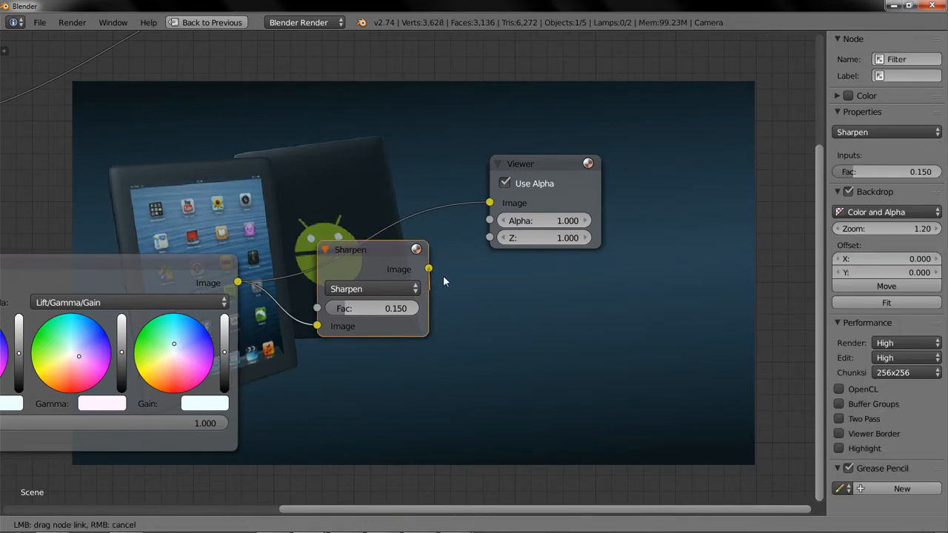
{"action": "left_click_drag", "start_coordinate": [489, 211], "coordinate": [492, 204]}
{"action": "scroll", "coordinate": [466, 257], "scroll_direction": "up", "scroll_amount": 4}
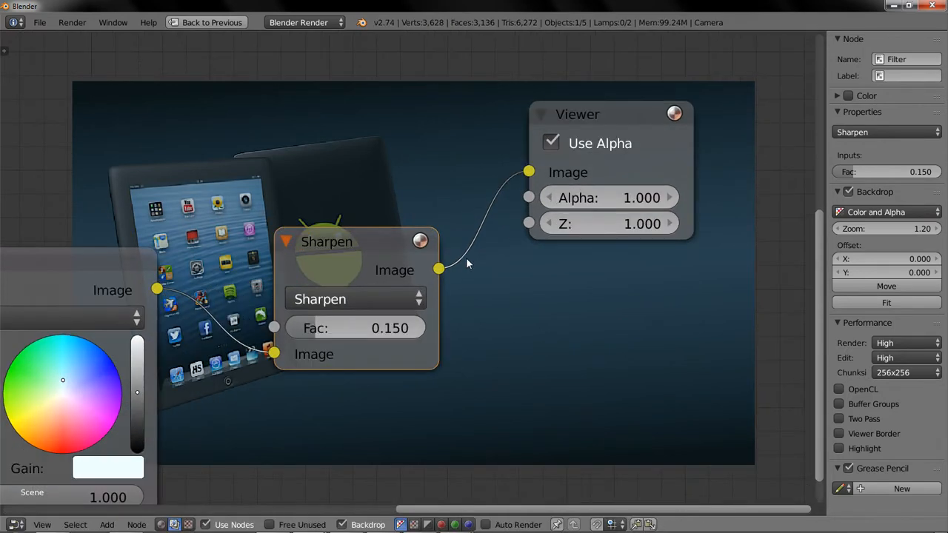
{"action": "middle_click_drag", "start_coordinate": [575, 408], "coordinate": [566, 426]}
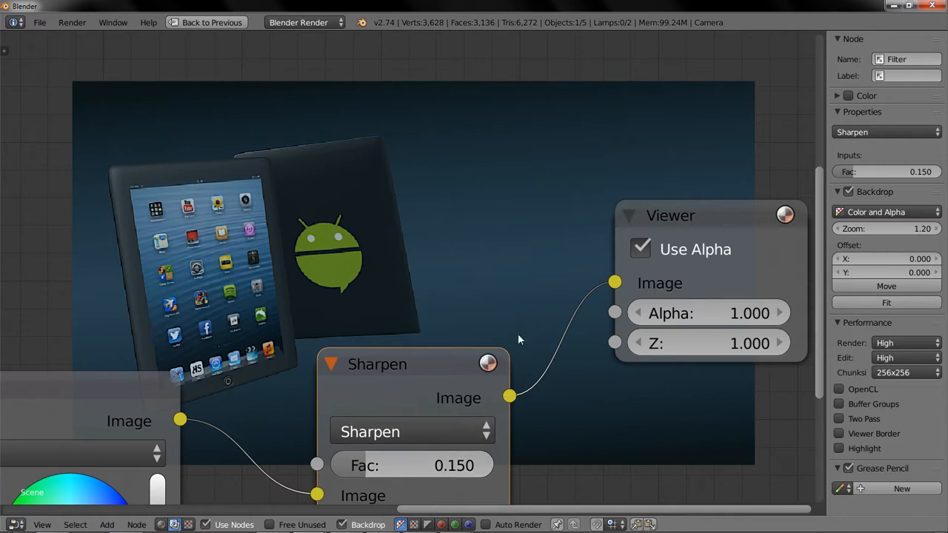
{"action": "scroll", "coordinate": [518, 333], "scroll_direction": "down", "scroll_amount": 5}
{"action": "scroll", "coordinate": [478, 321], "scroll_direction": "down", "scroll_amount": 2}
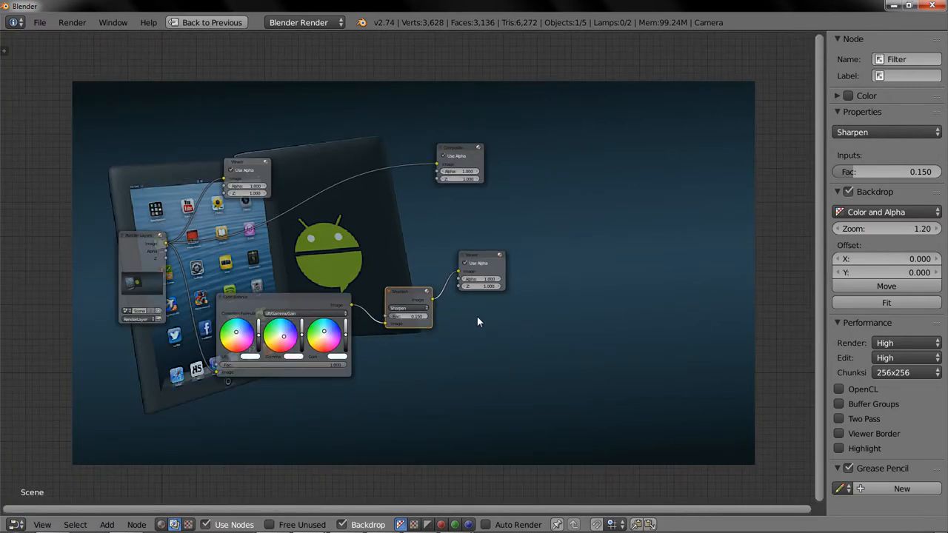
Restore the full Compositing layout, set the render resolution scale to 100%, and render the scene.
{"action": "key", "text": "ctrl+Down"}
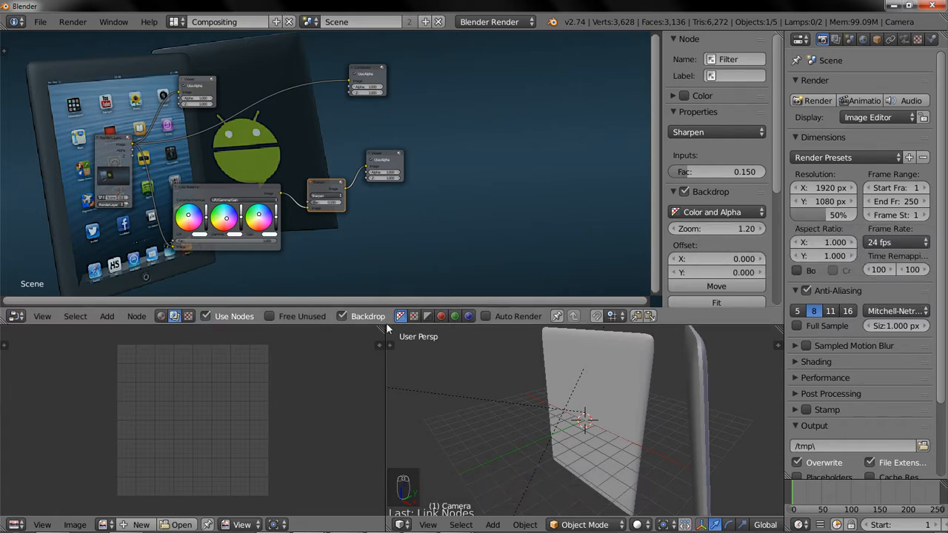
{"action": "left_click_drag", "start_coordinate": [819, 218], "coordinate": [947, 215]}
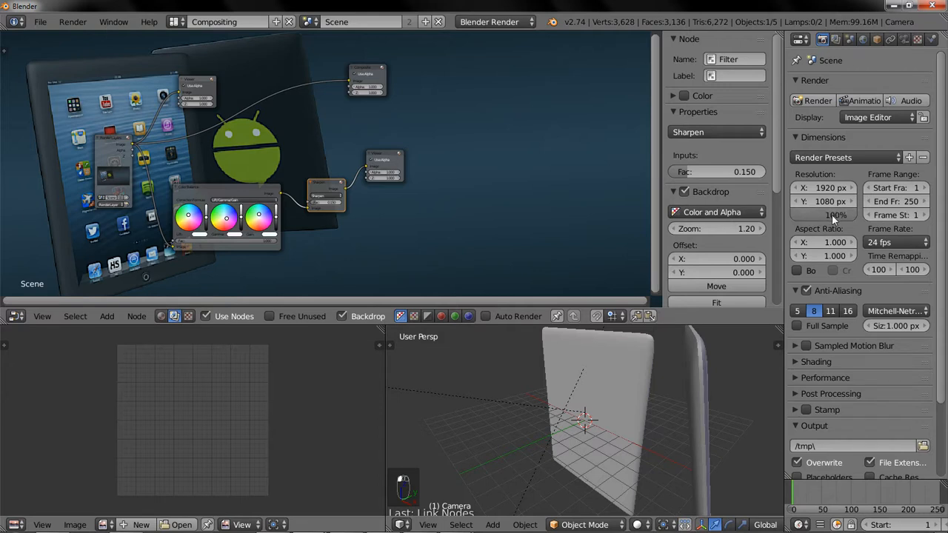
{"action": "left_click", "coordinate": [818, 100]}
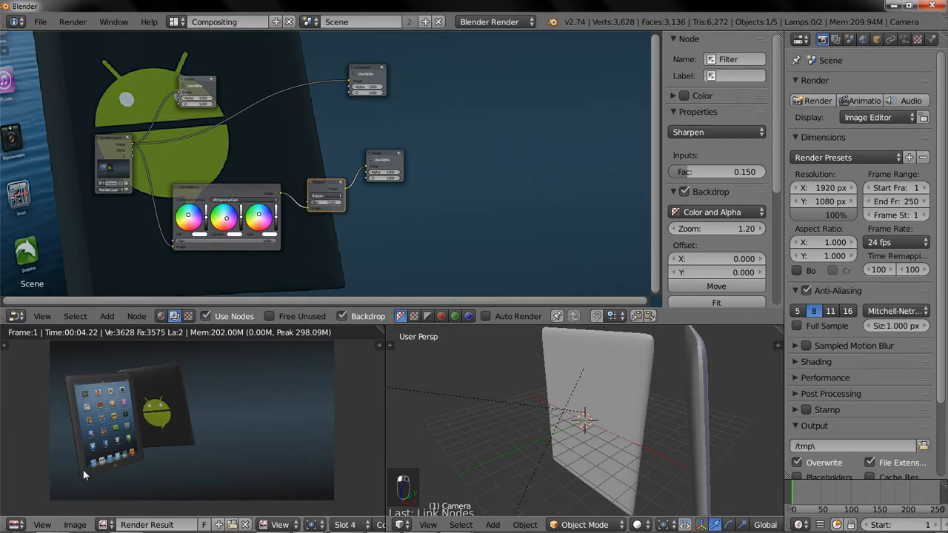
Save the render result as a PNG named Test_render in the Intro_to_CGI\Advert_tutorial\Tutorial folder.
{"action": "left_click", "coordinate": [80, 525]}
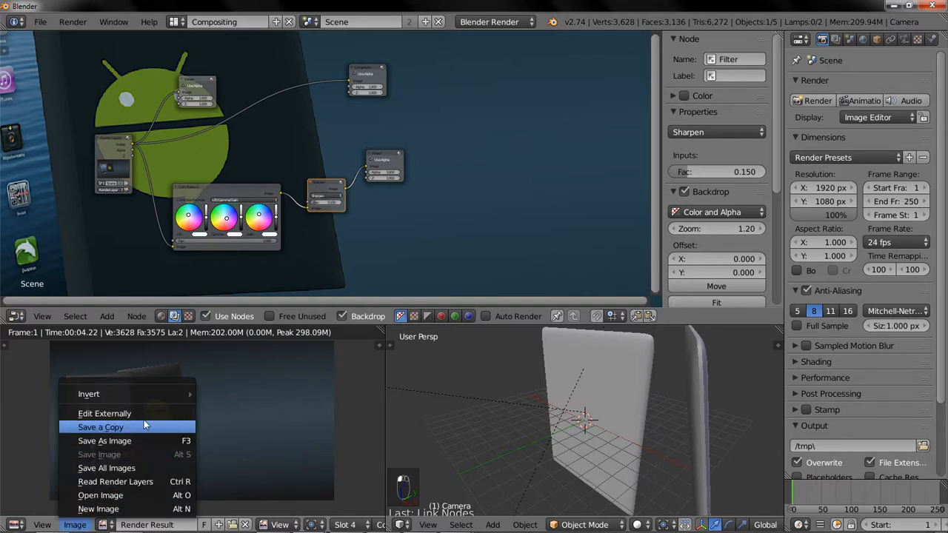
{"action": "left_click", "coordinate": [171, 442]}
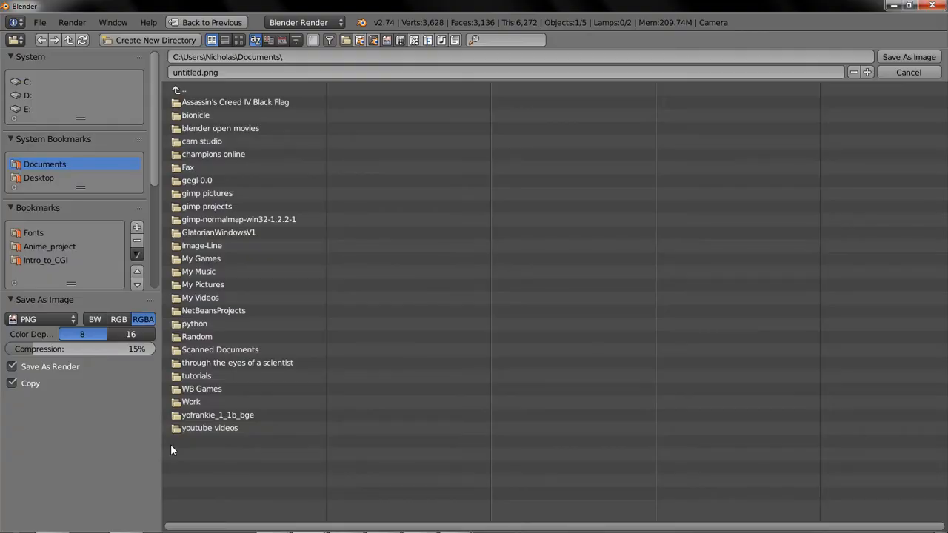
{"action": "left_click", "coordinate": [63, 260]}
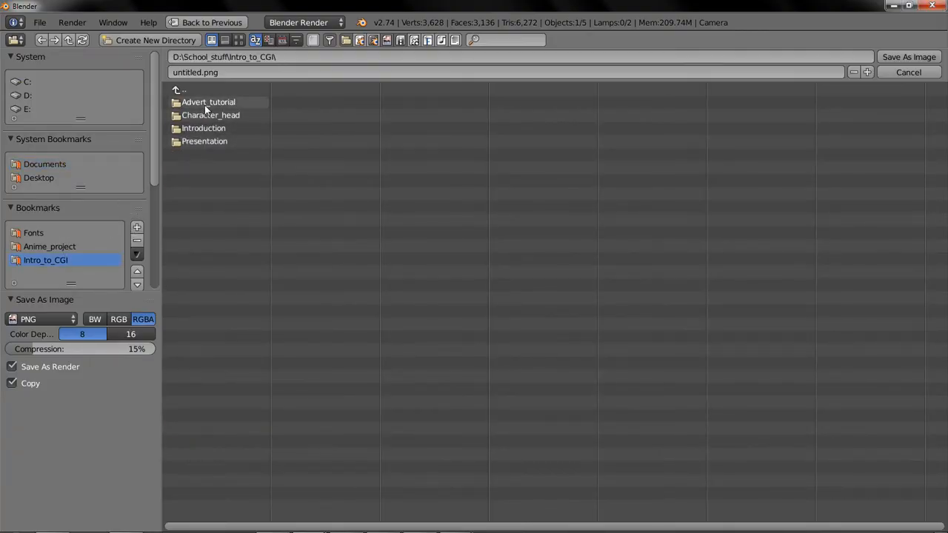
{"action": "left_click", "coordinate": [204, 106]}
{"action": "left_click", "coordinate": [197, 128]}
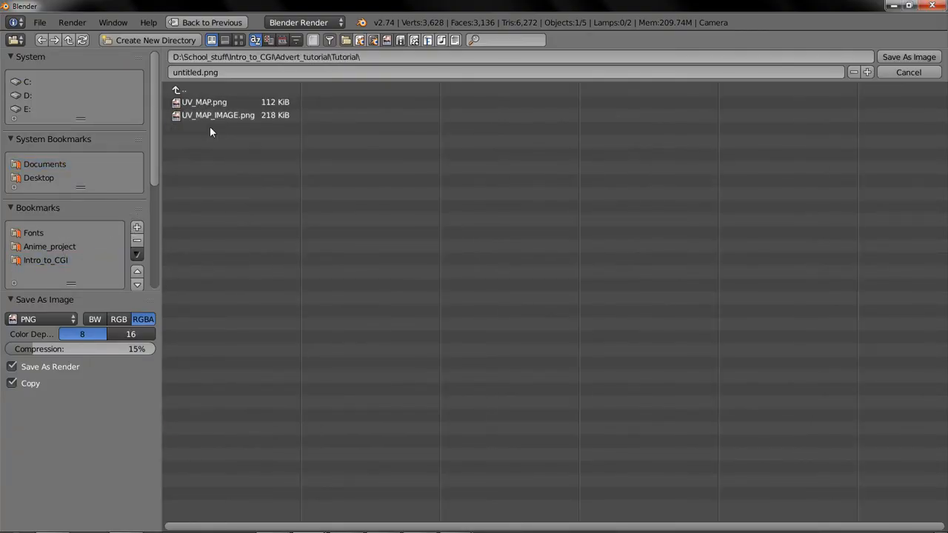
{"action": "left_click", "coordinate": [213, 73]}
{"action": "type", "text": "Test_render"}
{"action": "key", "text": "Return"}
{"action": "key", "text": "Return"}
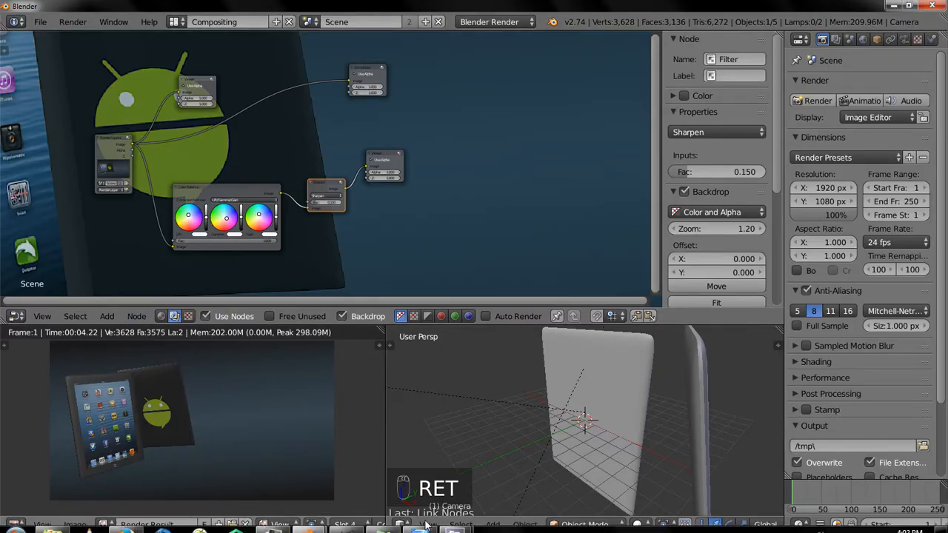
Switch to GIMP and open the Test_render PNG there from the Tutorial folder in the file manager.
{"action": "scroll", "coordinate": [347, 216], "scroll_direction": "down", "scroll_amount": 1}
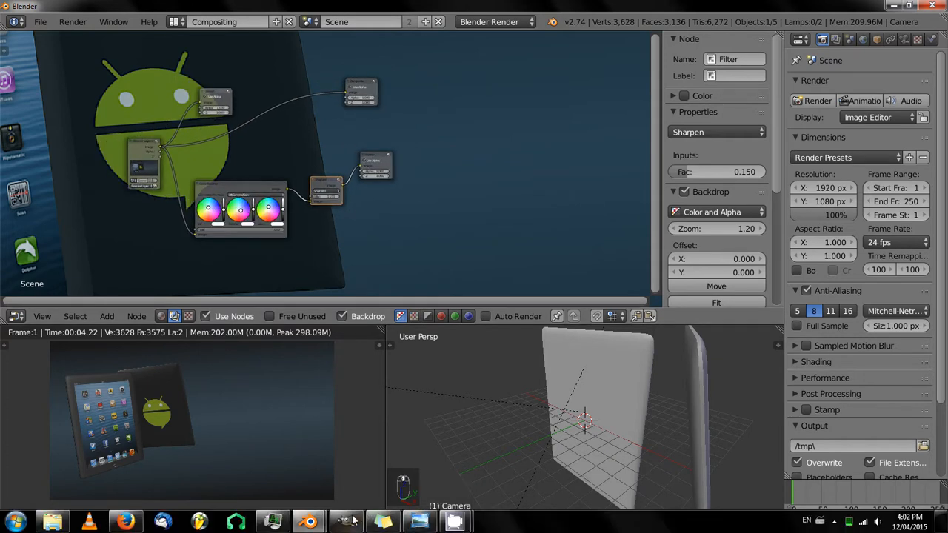
{"action": "left_click", "coordinate": [345, 522]}
{"action": "left_click", "coordinate": [133, 523]}
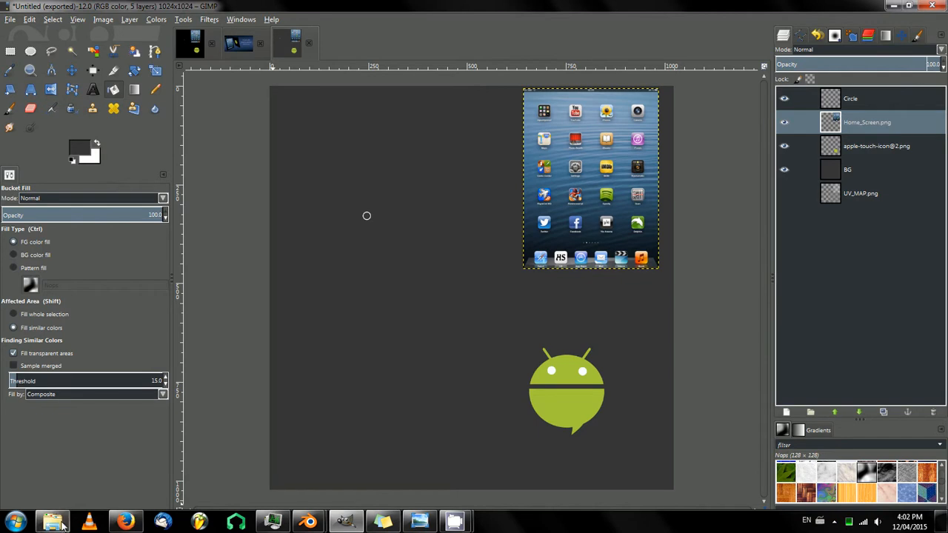
{"action": "left_click", "coordinate": [52, 522]}
{"action": "left_click", "coordinate": [234, 175]}
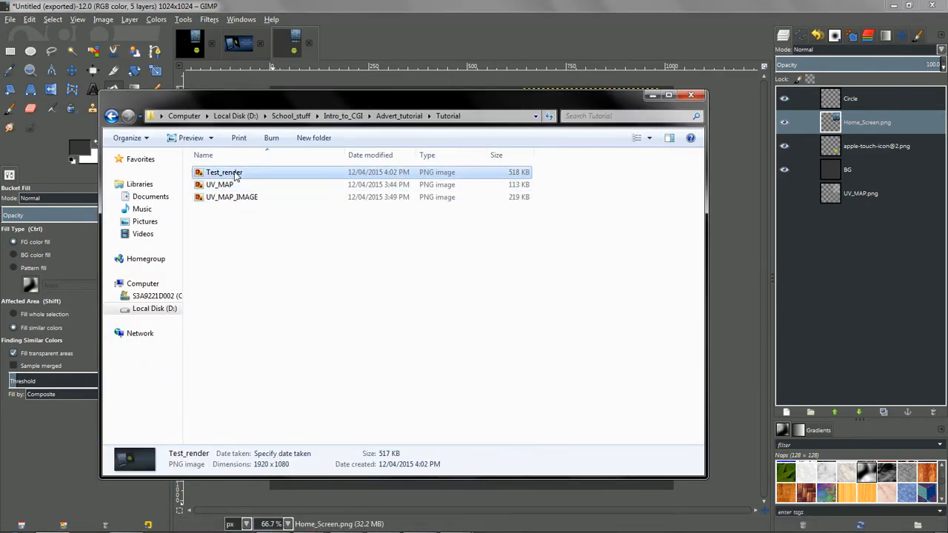
{"action": "right_click", "coordinate": [234, 176]}
{"action": "left_click", "coordinate": [215, 192]}
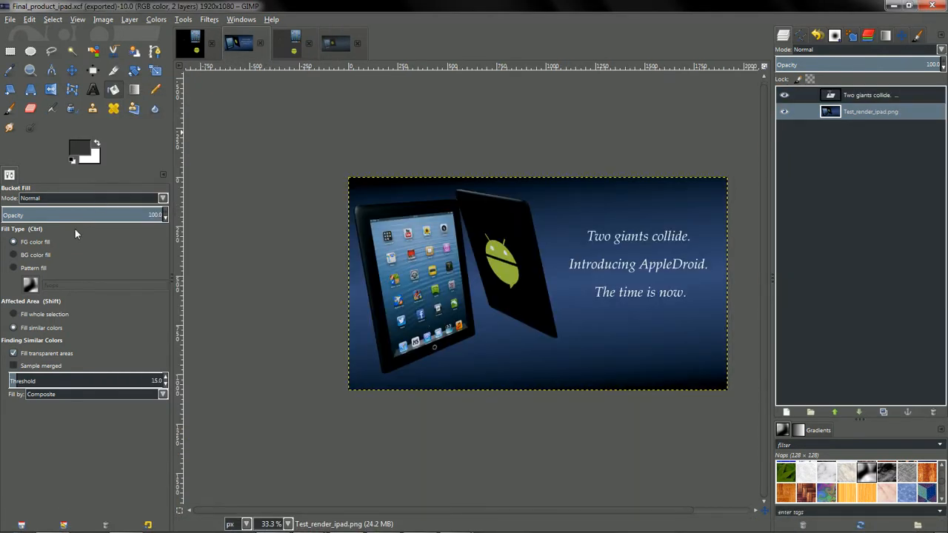
Activate the Text tool and compare the slogan layout in Final_product_ipad with the empty area of Test_render.
{"action": "key", "text": "t"}
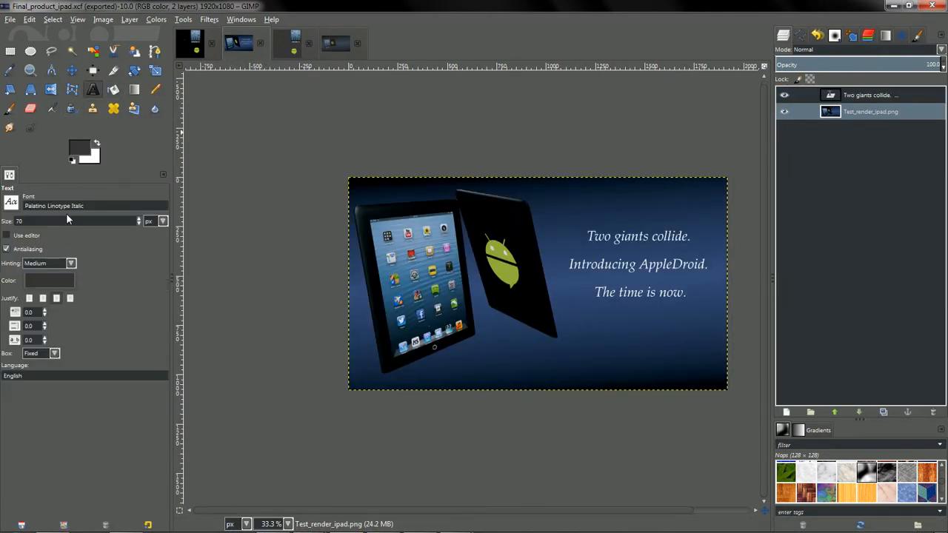
{"action": "left_click", "coordinate": [335, 42]}
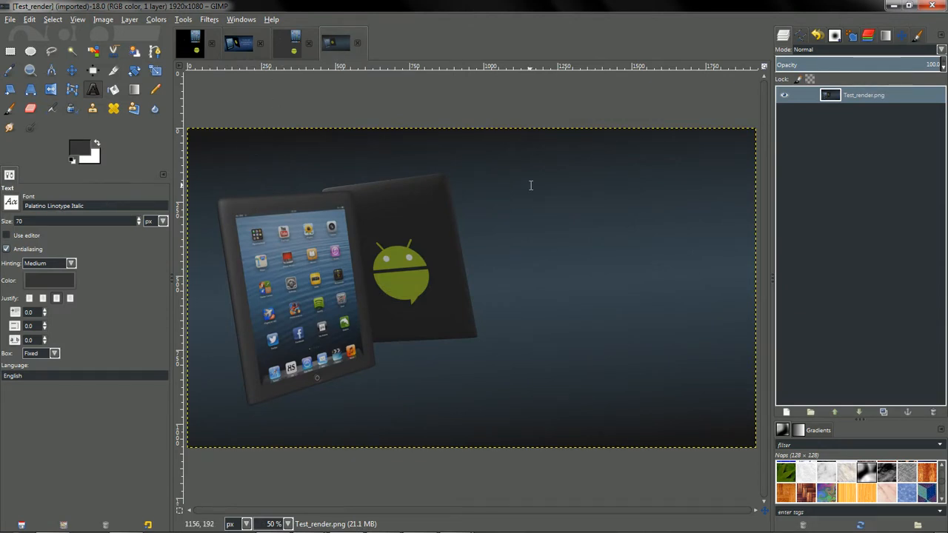
{"action": "left_click", "coordinate": [248, 51]}
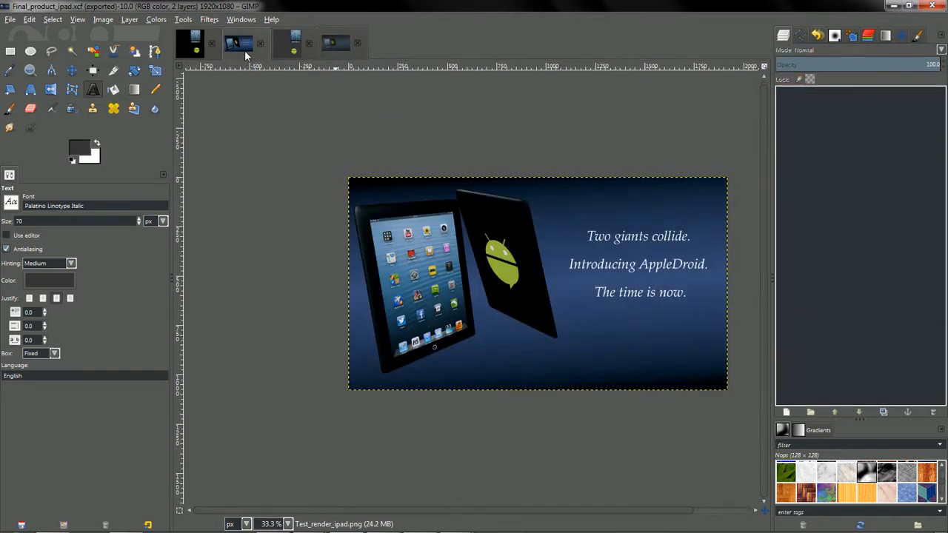
{"action": "middle_click_drag", "start_coordinate": [471, 225], "coordinate": [407, 228]}
{"action": "left_click", "coordinate": [334, 46]}
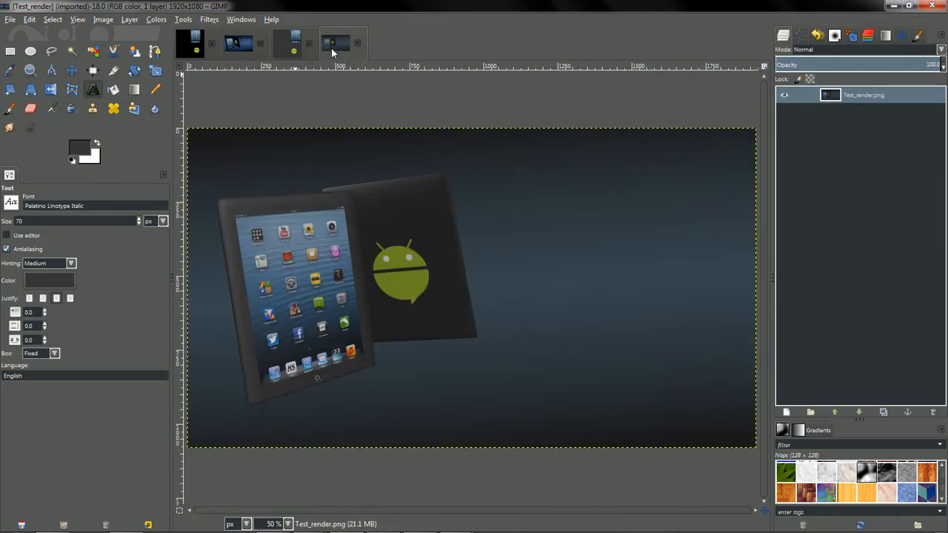
Start a text layer in the empty area beside the tablets in Test_render with the word "Two" and color it white (ffffff).
{"action": "left_click", "coordinate": [533, 203]}
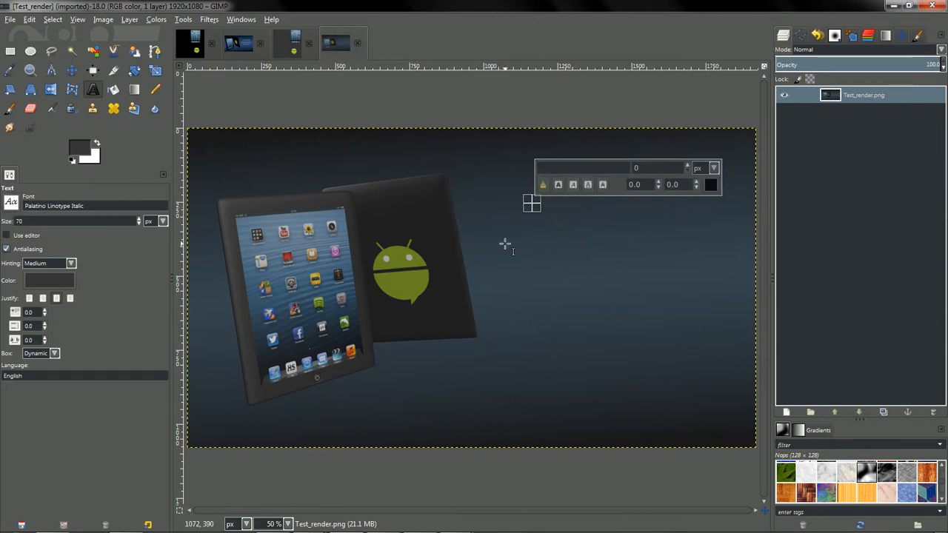
{"action": "left_click", "coordinate": [238, 44]}
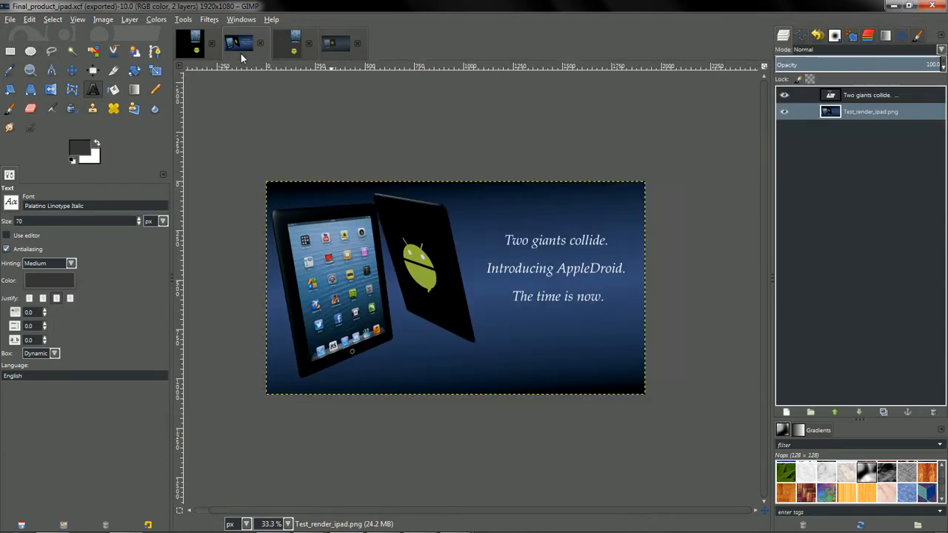
{"action": "left_click", "coordinate": [345, 46]}
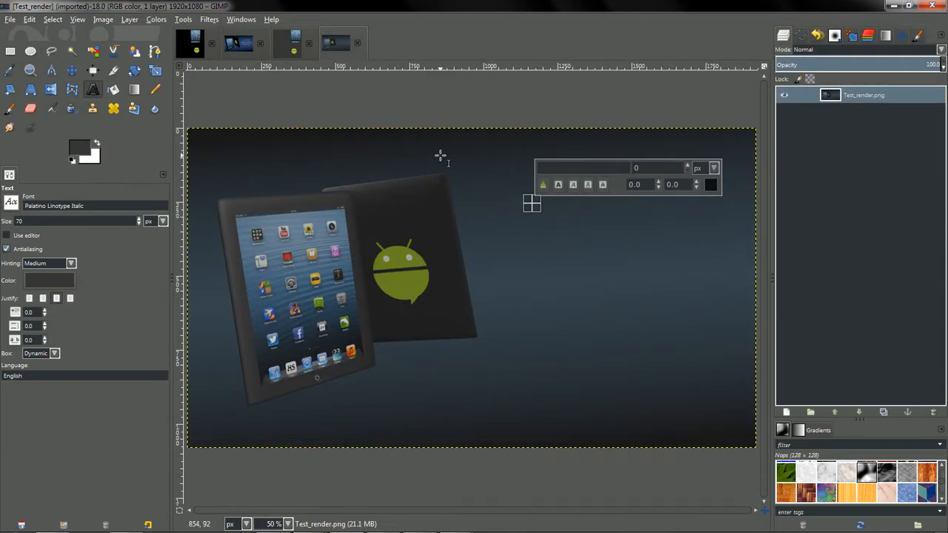
{"action": "type", "text": "Two"}
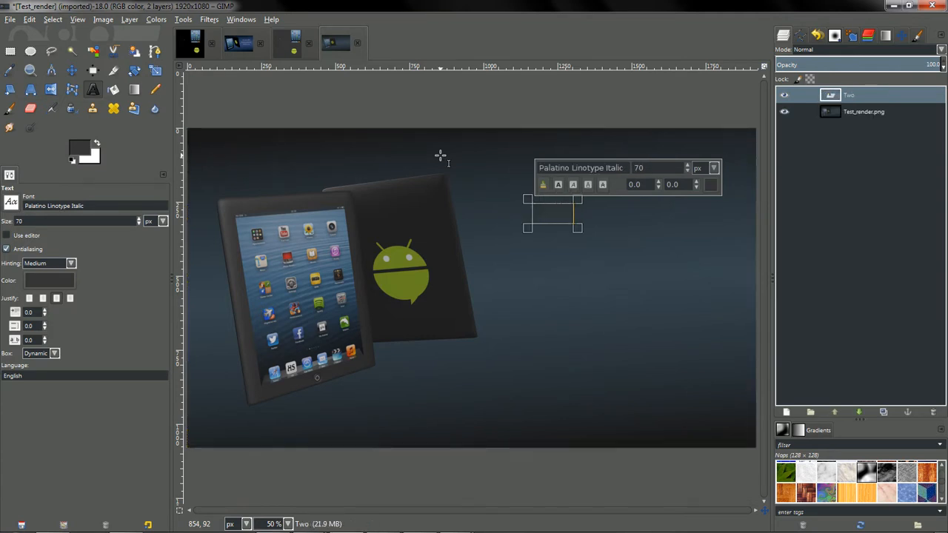
{"action": "key", "text": "ctrl+a"}
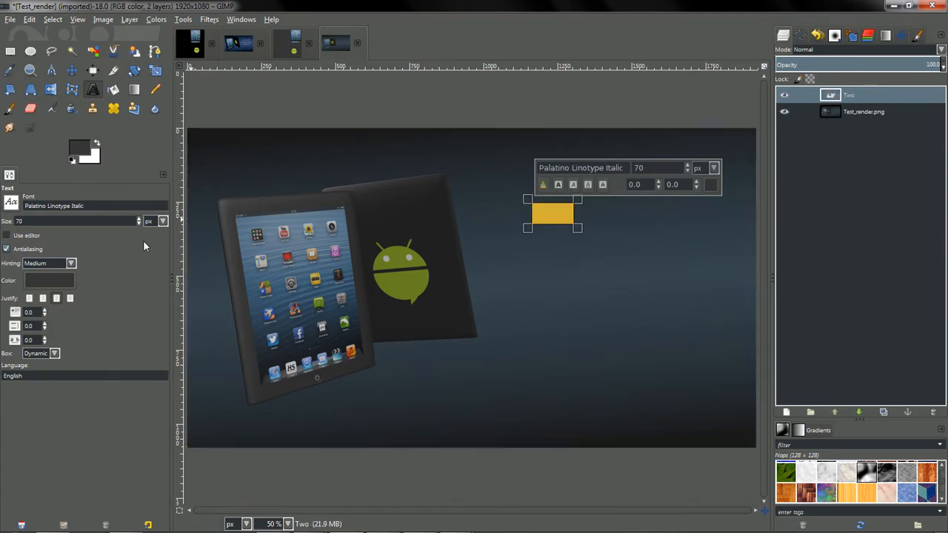
{"action": "left_click", "coordinate": [59, 279]}
{"action": "left_click", "coordinate": [180, 228]}
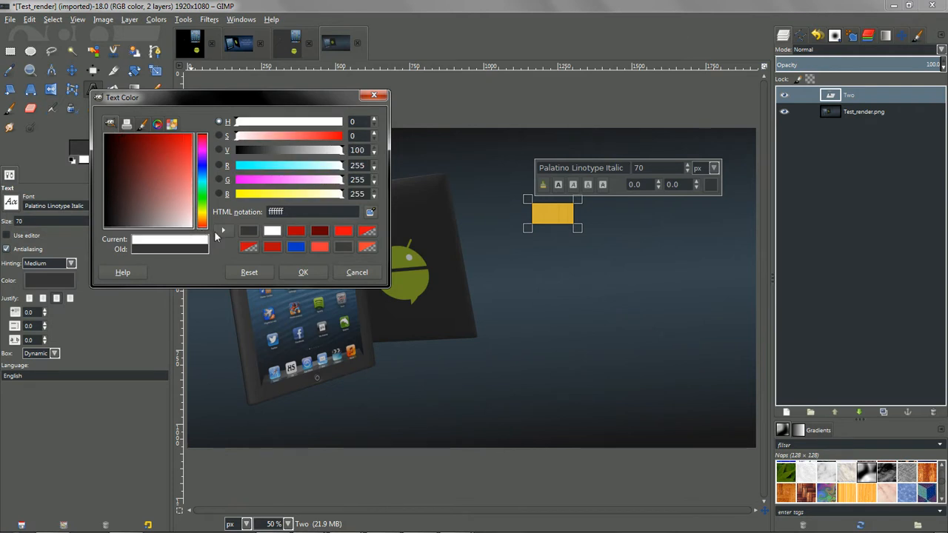
{"action": "left_click", "coordinate": [302, 272]}
{"action": "left_click", "coordinate": [571, 212]}
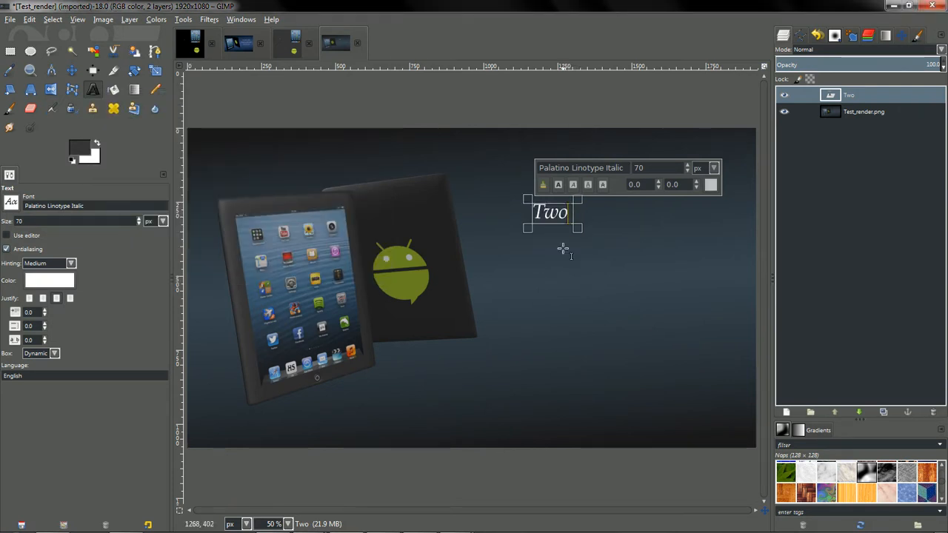
Complete the slogan text as three lines: "Two giants collide.", "Introducing AppleDroid." and "The time is now.".
{"action": "type", "text": "giants "}
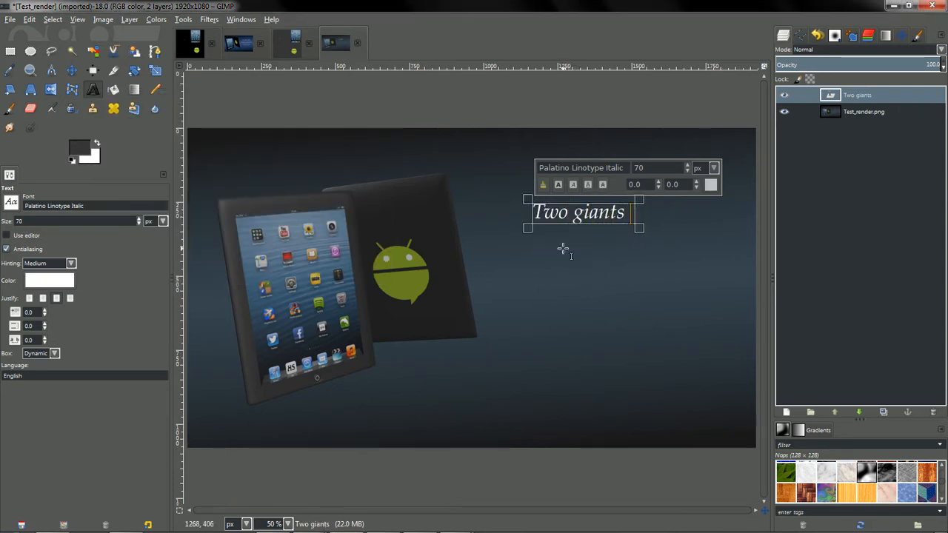
{"action": "type", "text": "collide."}
{"action": "key", "text": "Return"}
{"action": "type", "text": "Intr"}
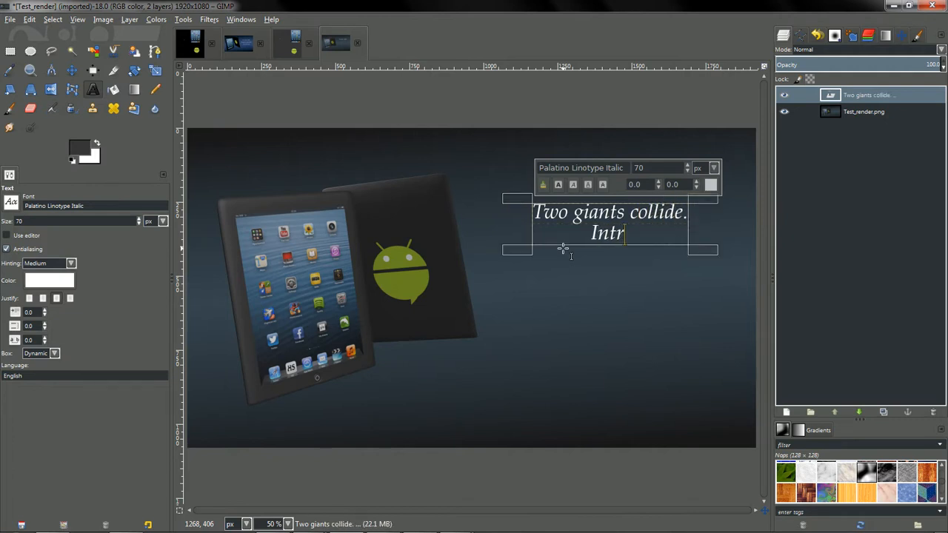
{"action": "type", "text": "oducing AppleDroid."}
{"action": "key", "text": "Return"}
{"action": "type", "text": "The"}
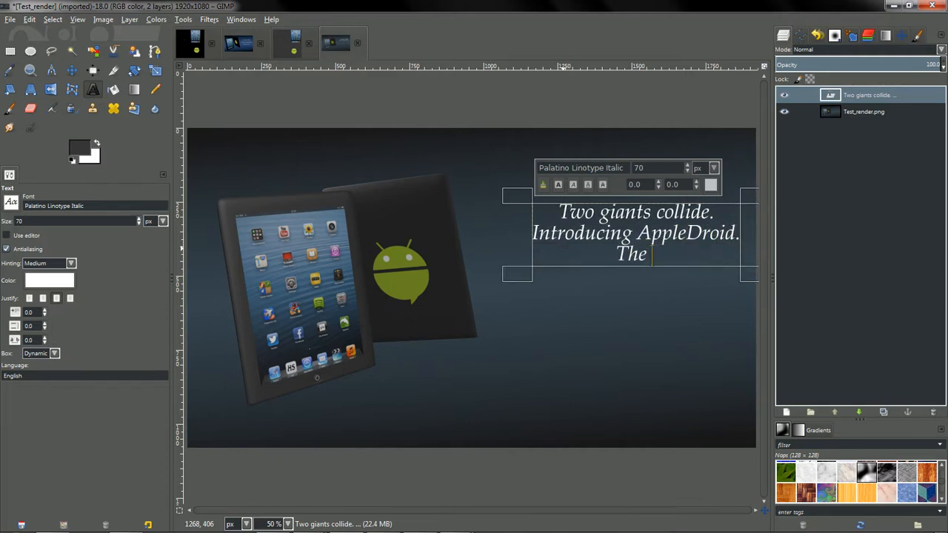
{"action": "type", "text": " time is now."}
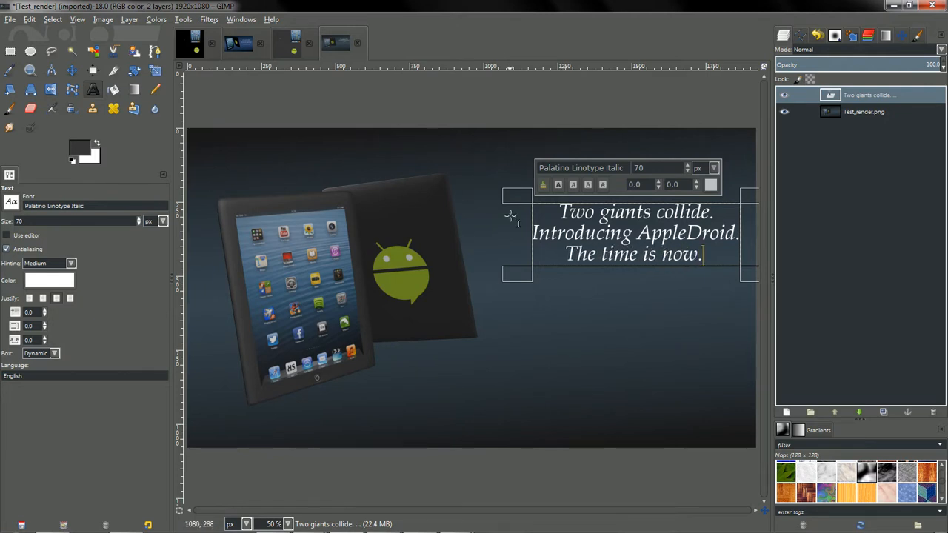
Enlarge the slogan's text box to about 892 × 567 px and insert a blank line between each of the three slogan lines.
{"action": "left_click_drag", "start_coordinate": [517, 201], "coordinate": [474, 179]}
{"action": "left_click_drag", "start_coordinate": [469, 275], "coordinate": [468, 358]}
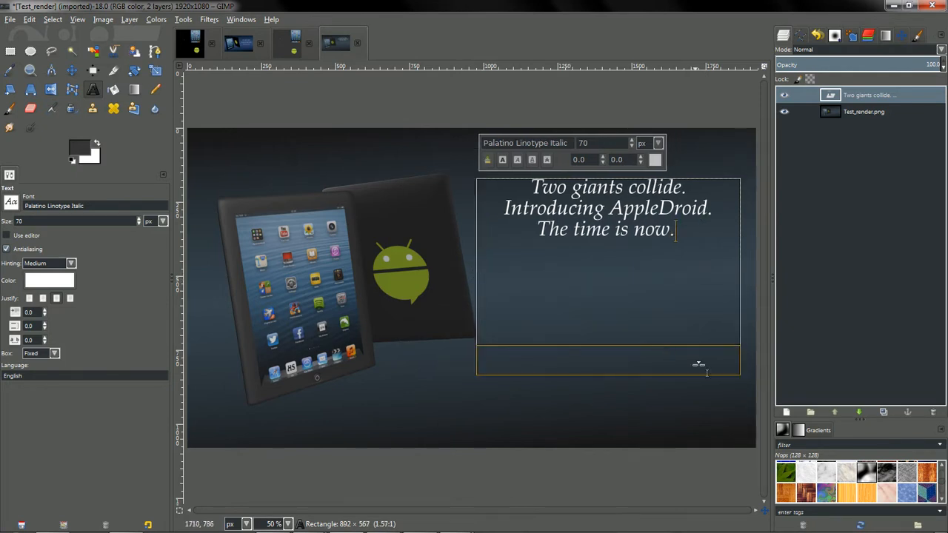
{"action": "left_click", "coordinate": [687, 189]}
{"action": "key", "text": "Return"}
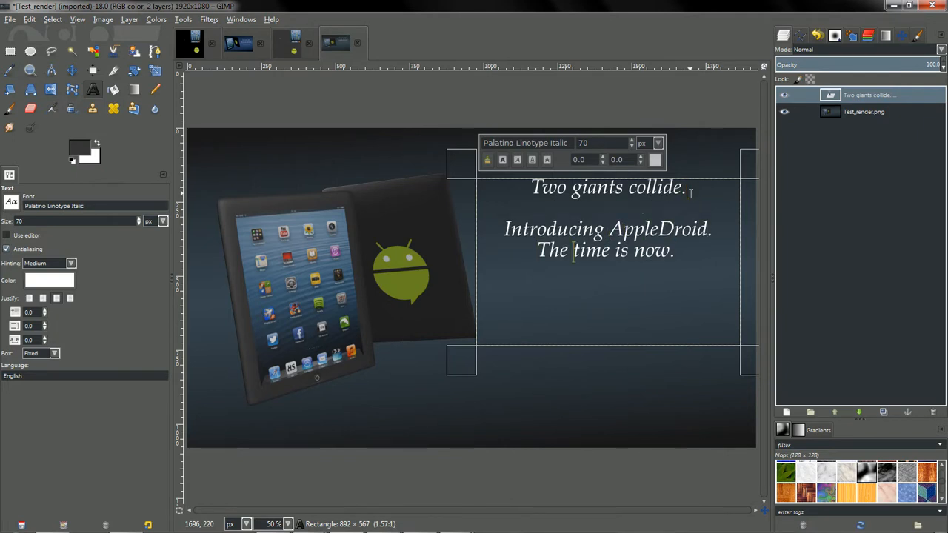
{"action": "key", "text": "Left"}
{"action": "key", "text": "Left"}
{"action": "key", "text": "Left"}
{"action": "key", "text": "Return"}
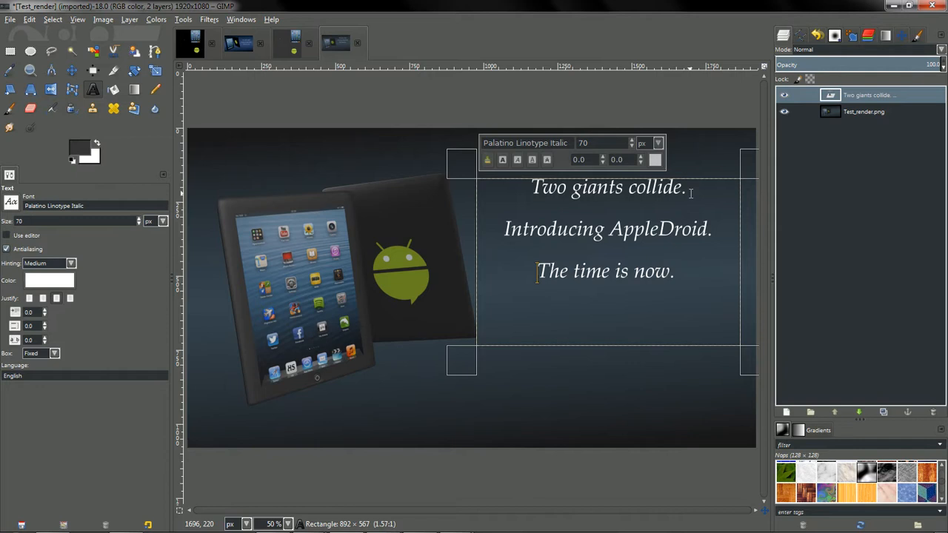
Select the Test_render.png layer and compare the advert's lighting and slogan layout with the Final_product_ipad image.
{"action": "left_click", "coordinate": [888, 111]}
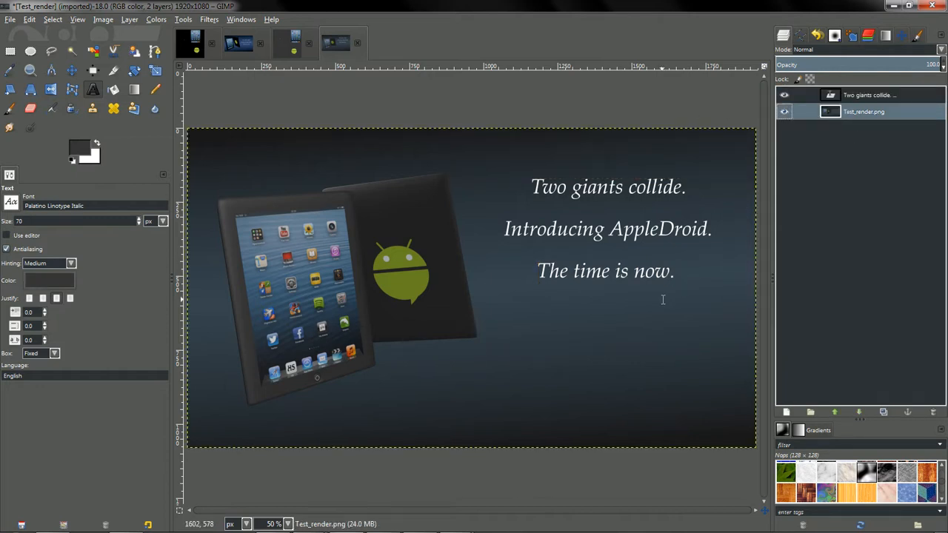
{"action": "key", "text": "minus"}
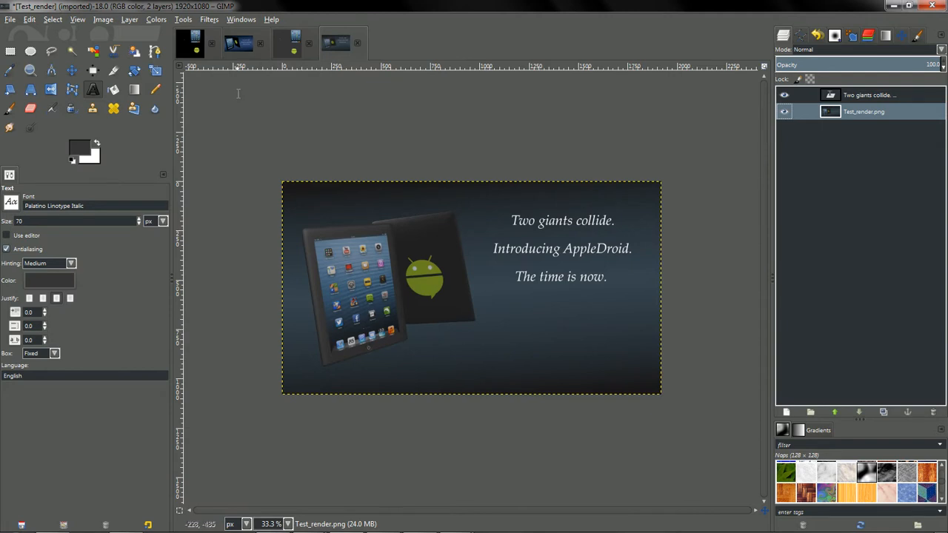
{"action": "left_click", "coordinate": [233, 43]}
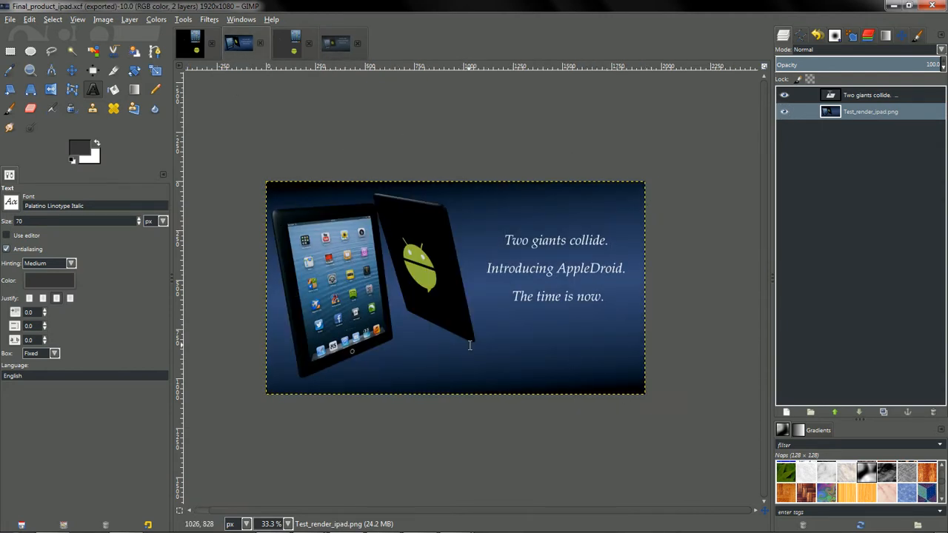
{"action": "left_click", "coordinate": [325, 44]}
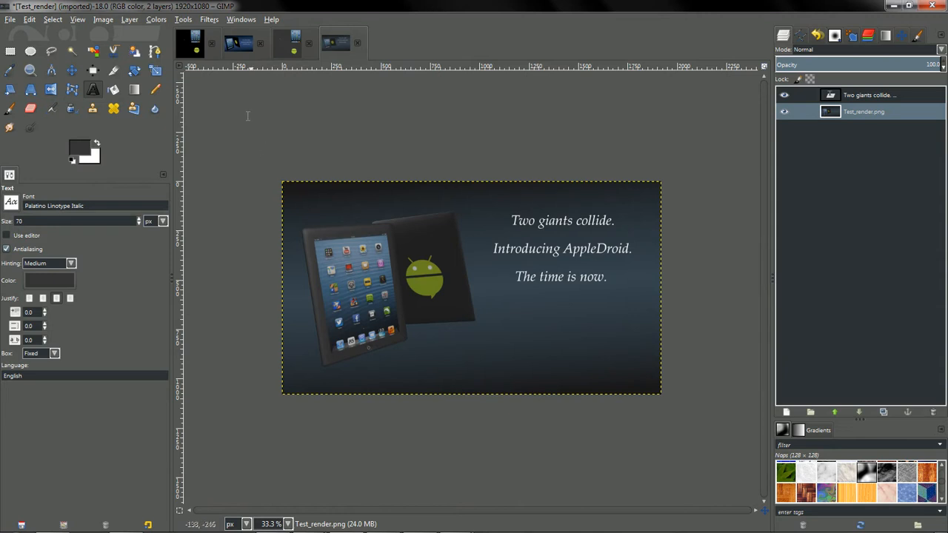
{"action": "left_click", "coordinate": [237, 45]}
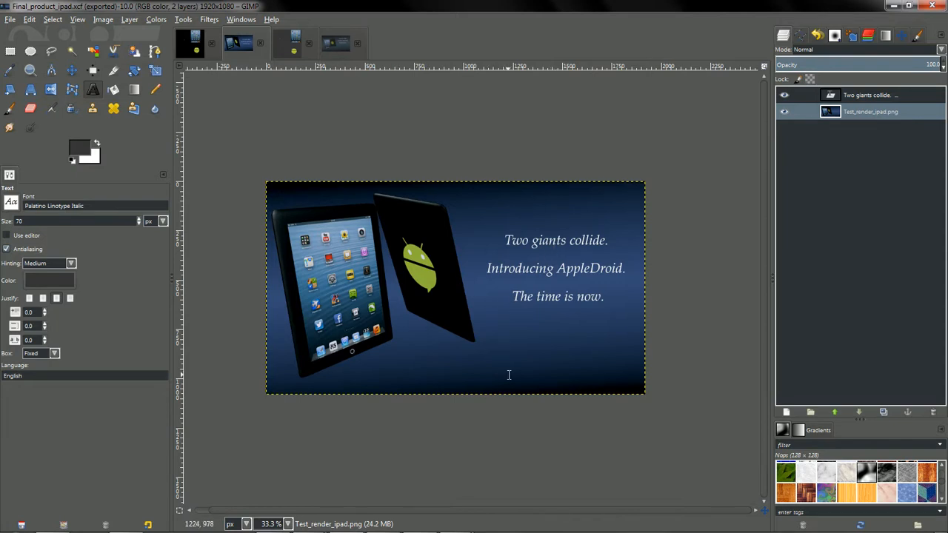
{"action": "left_click", "coordinate": [337, 44]}
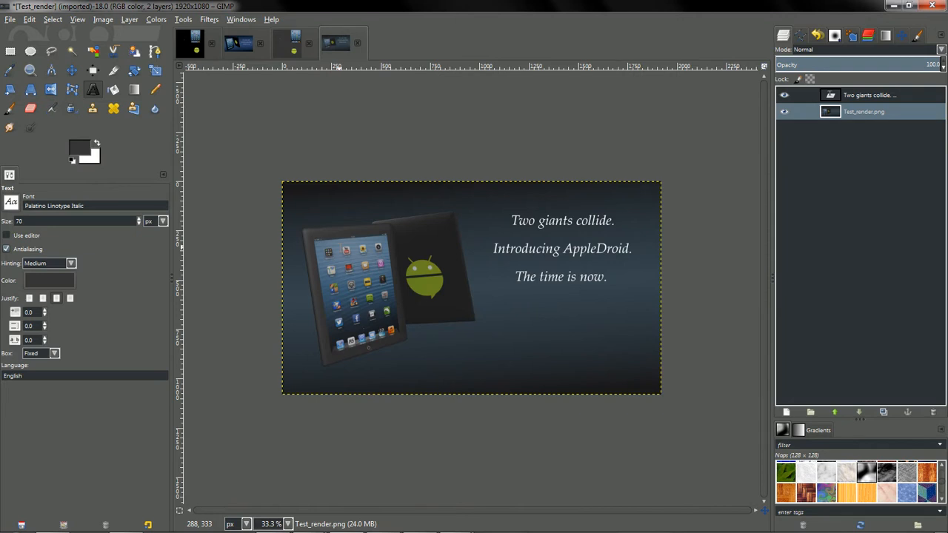
Switch to the Blender tablet scene, enable Environment Lighting in the world settings, and render the scene.
{"action": "mouse_move", "coordinate": [437, 530]}
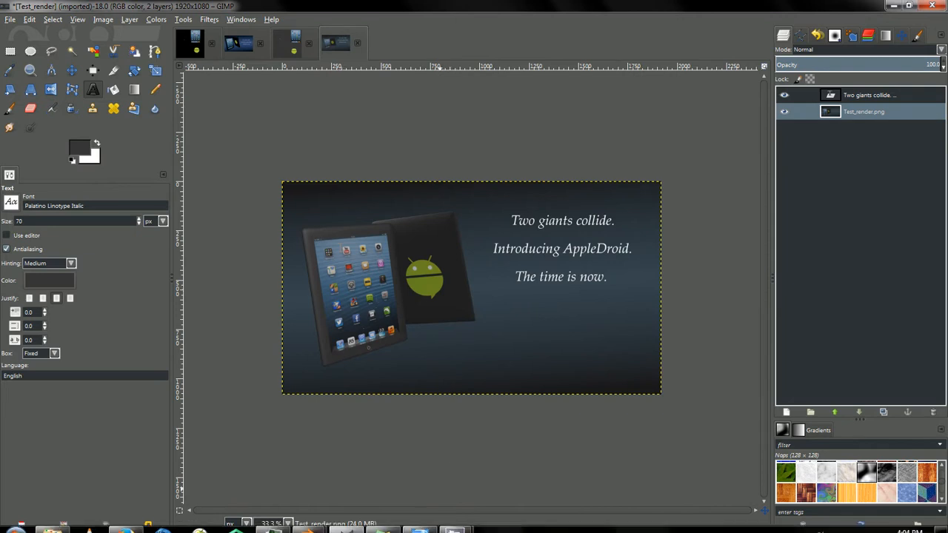
{"action": "mouse_move", "coordinate": [311, 523]}
{"action": "left_click", "coordinate": [371, 459]}
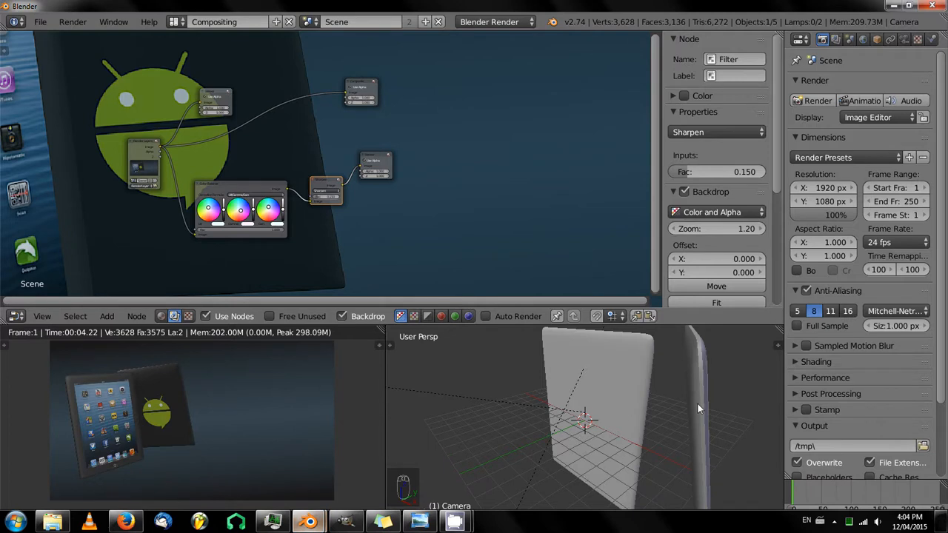
{"action": "left_click", "coordinate": [901, 40]}
{"action": "left_click", "coordinate": [861, 41]}
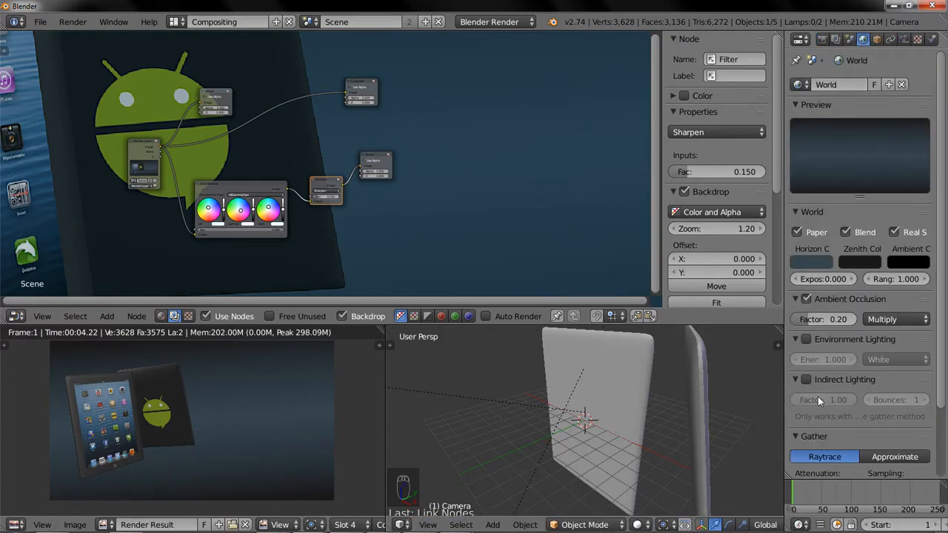
{"action": "left_click", "coordinate": [807, 340]}
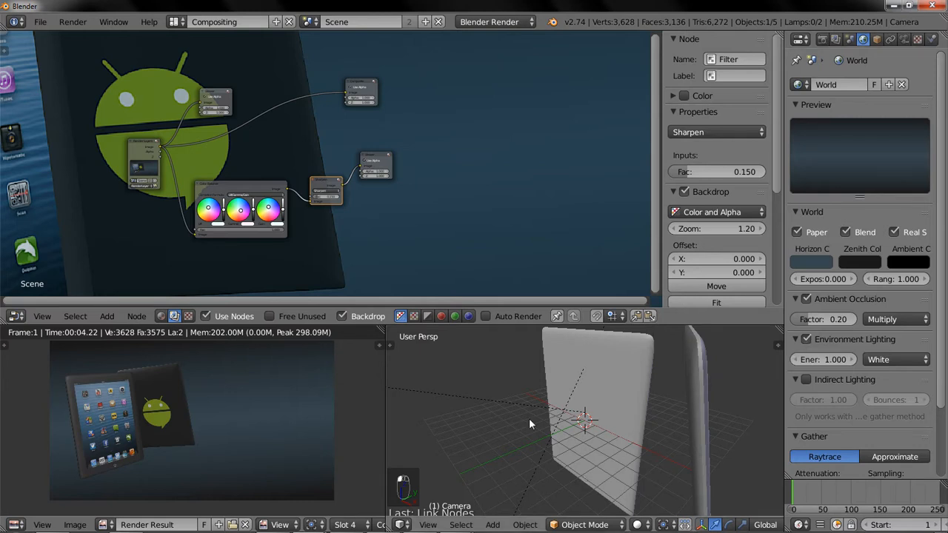
{"action": "key", "text": "F12"}
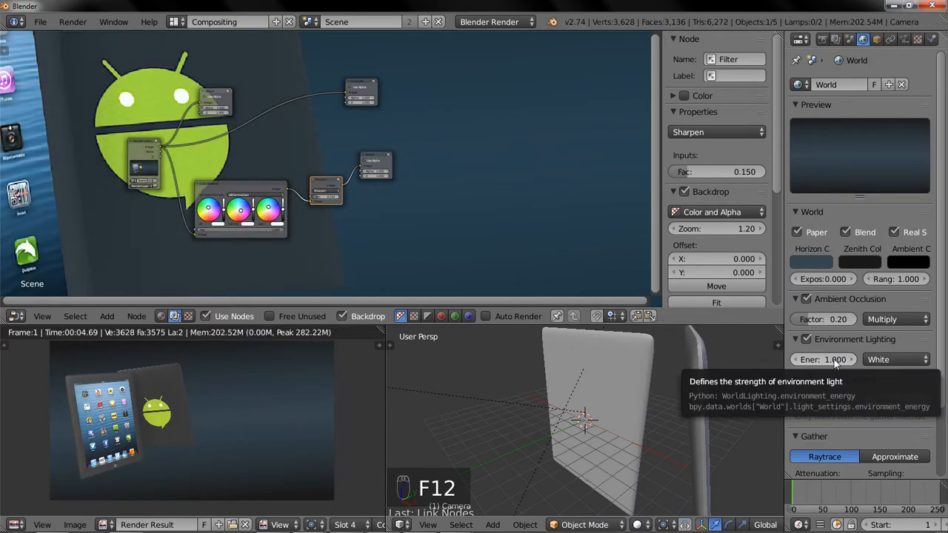
Set the environment lighting energy to 0.15 and render the scene again.
{"action": "left_click", "coordinate": [827, 359]}
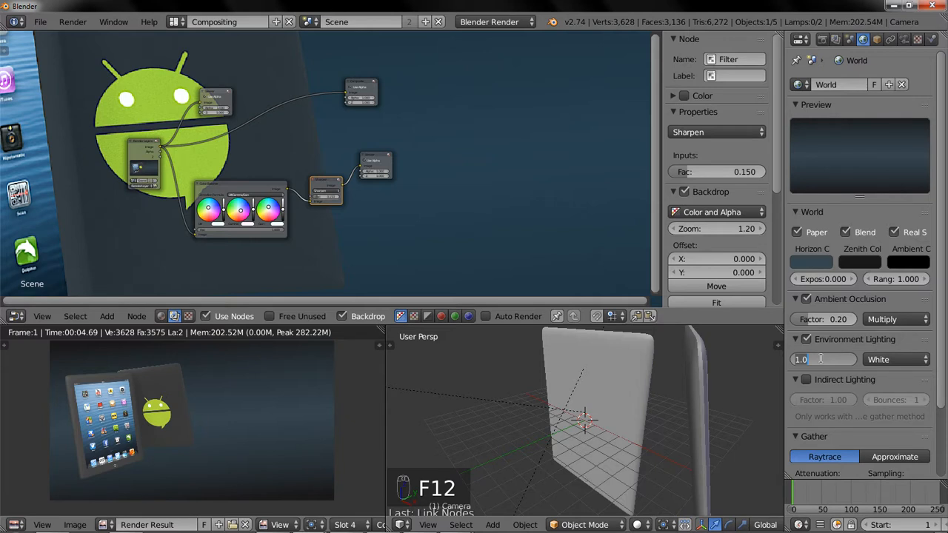
{"action": "key", "text": "BackSpace"}
{"action": "type", "text": ".15"}
{"action": "key", "text": "Return"}
{"action": "key", "text": "F12"}
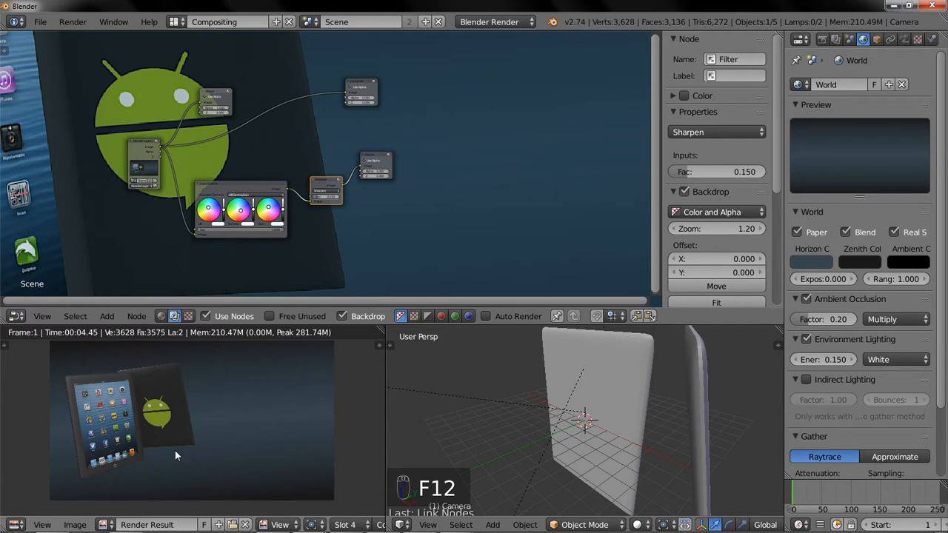
{"action": "mouse_move", "coordinate": [197, 530]}
{"action": "left_click", "coordinate": [361, 523]}
{"action": "left_click", "coordinate": [9, 19]}
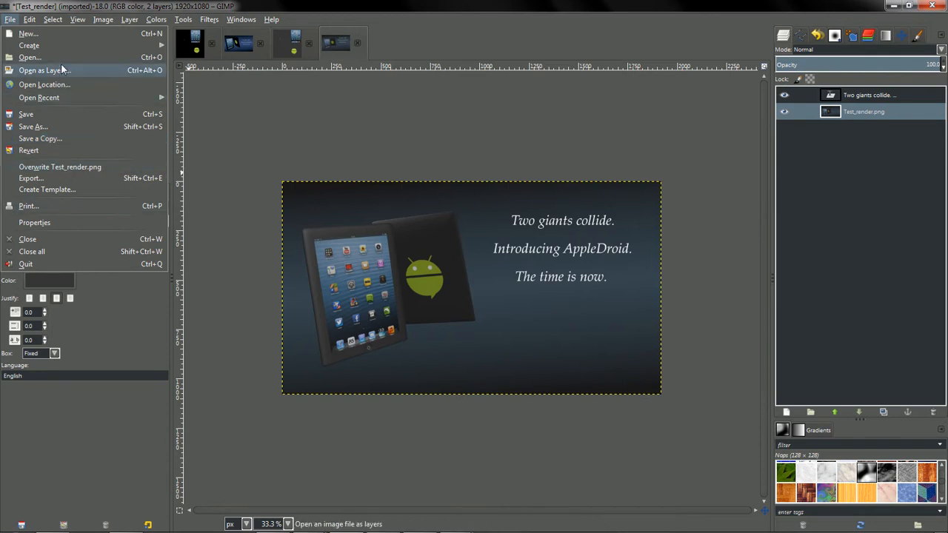
{"action": "left_click", "coordinate": [185, 4]}
{"action": "mouse_move", "coordinate": [46, 529]}
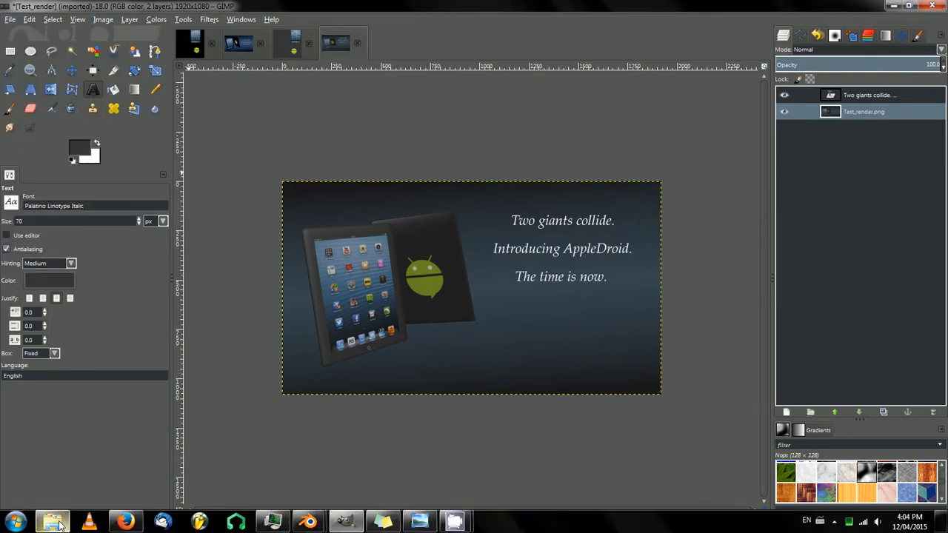
{"action": "left_click", "coordinate": [10, 20]}
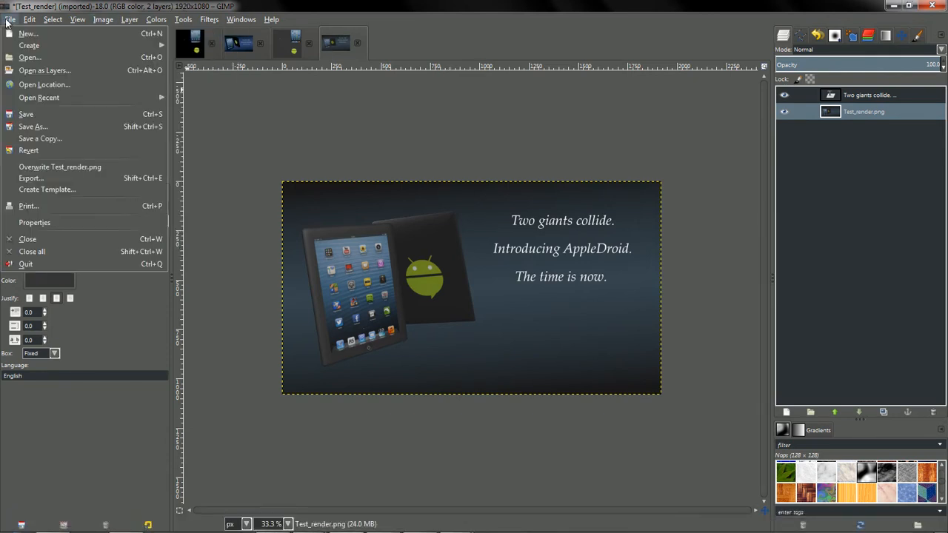
{"action": "left_click", "coordinate": [57, 71]}
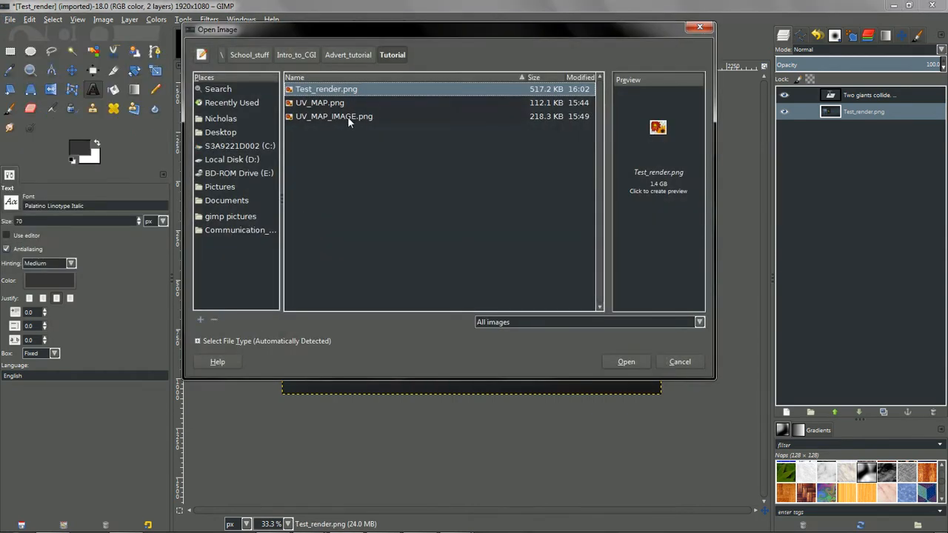
{"action": "left_click", "coordinate": [669, 361]}
Switch back to the Blender tablet scene and save the new render in the Tutorial folder under an incremented Test_render PNG name.
{"action": "mouse_move", "coordinate": [309, 522]}
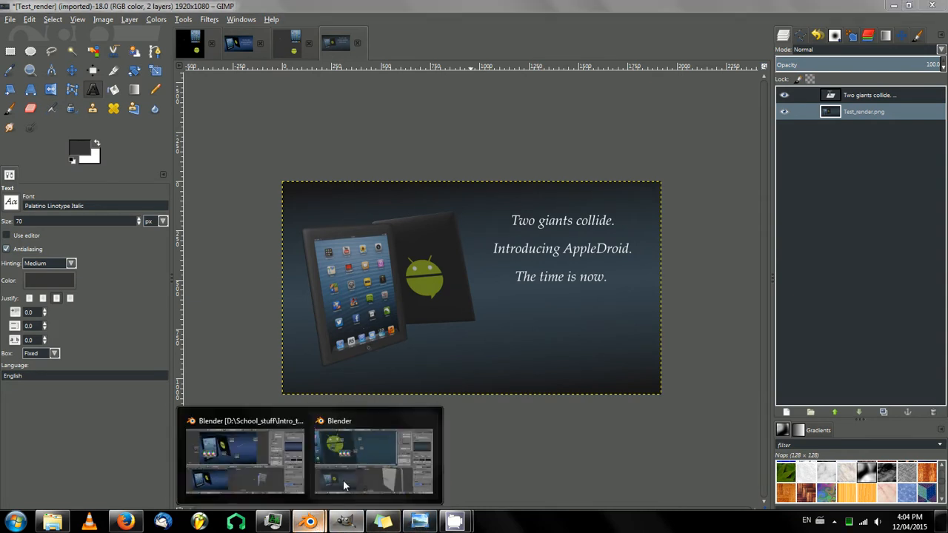
{"action": "left_click", "coordinate": [343, 479]}
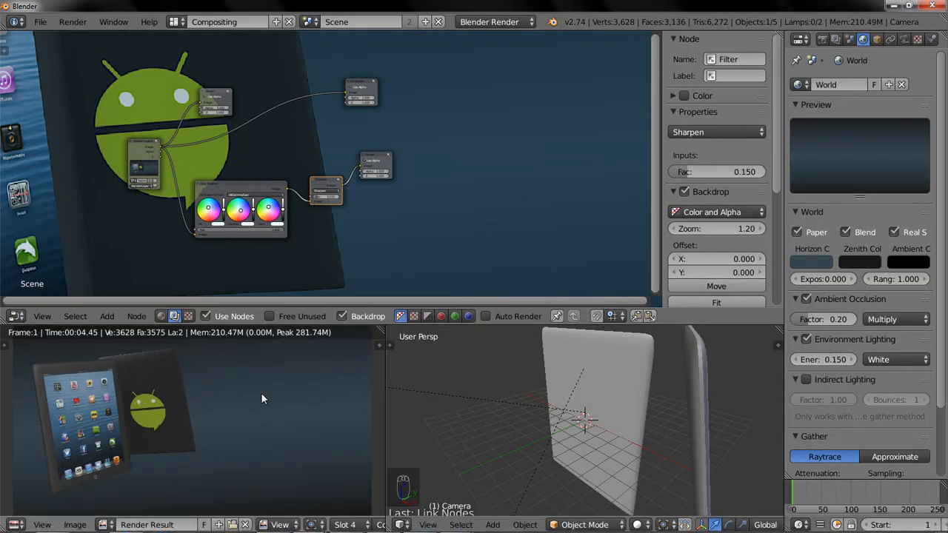
{"action": "key", "text": "F3"}
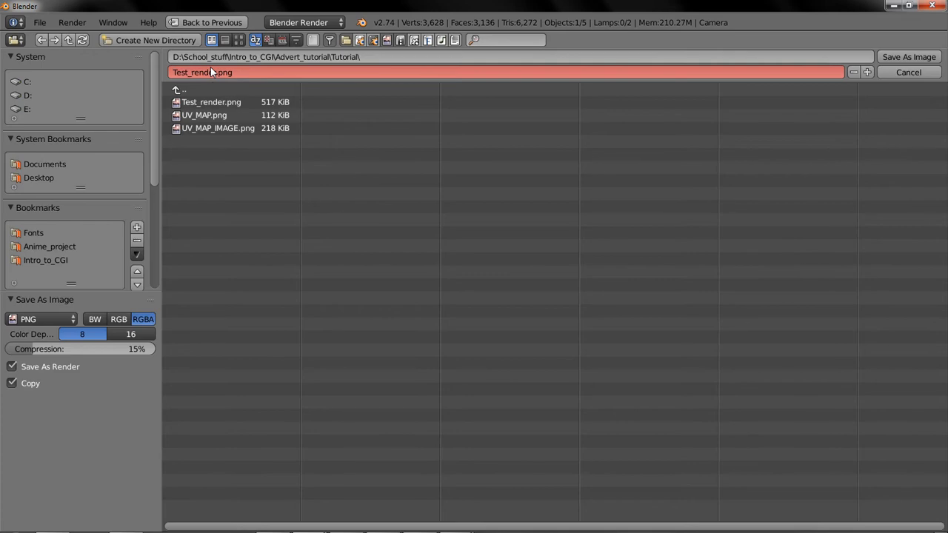
{"action": "key", "text": "KP_Add"}
{"action": "key", "text": "Return"}
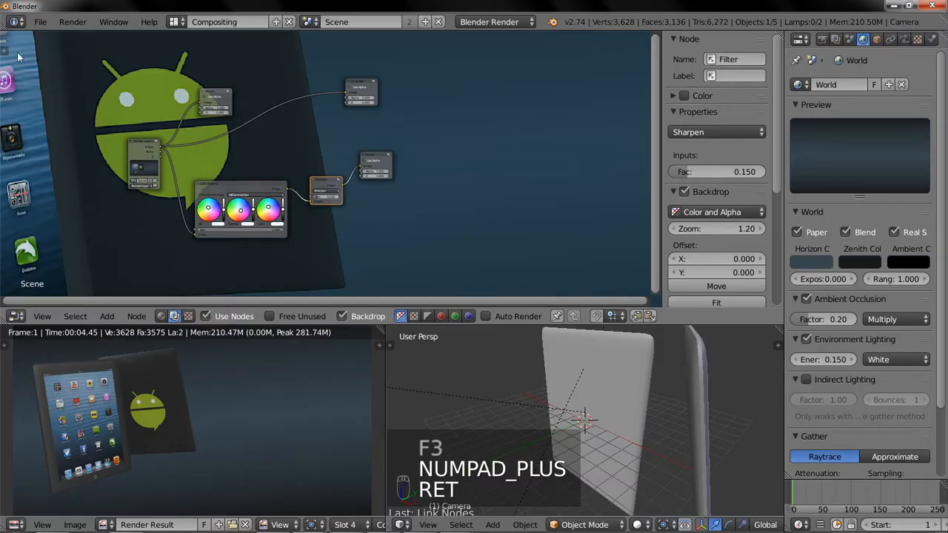
Switch to the advert in GIMP and add the new render Test_render1.png as a layer beneath the slogan text.
{"action": "left_click", "coordinate": [343, 522]}
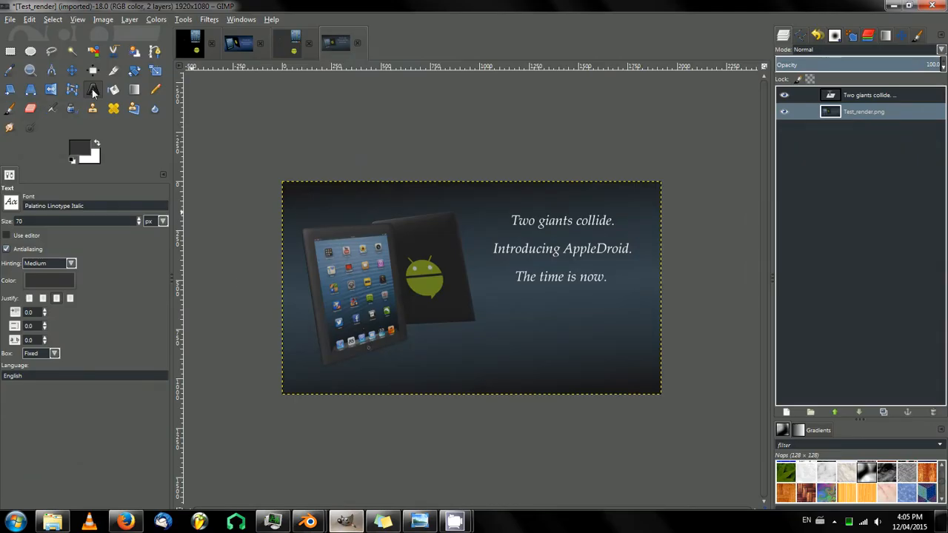
{"action": "left_click", "coordinate": [12, 19]}
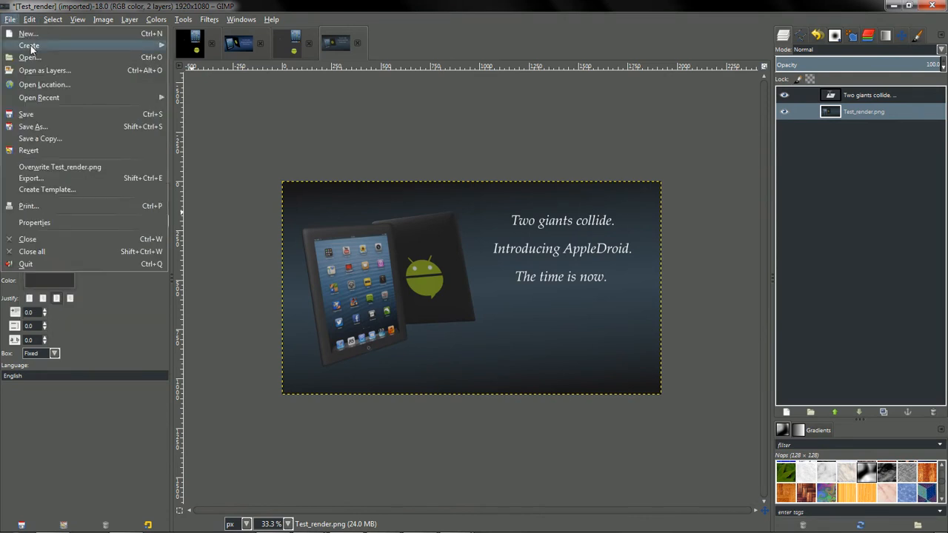
{"action": "left_click", "coordinate": [39, 67]}
{"action": "double_click", "coordinate": [342, 102]}
Compare the Test_render1.png and Test_render.png layers by toggling their visibility, leaving only the older Test_render.png layer hidden.
{"action": "left_click", "coordinate": [784, 111]}
{"action": "left_click", "coordinate": [784, 112]}
{"action": "left_click", "coordinate": [784, 127]}
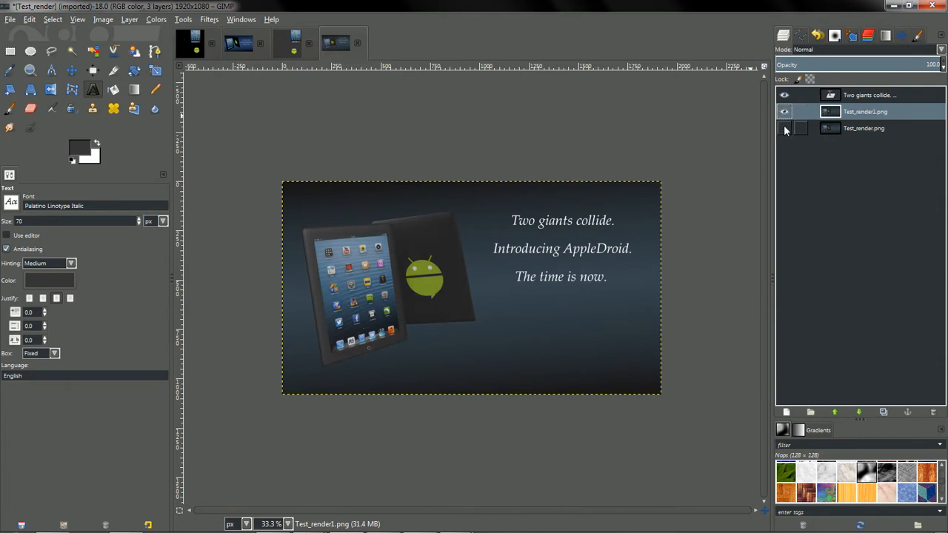
{"action": "left_click", "coordinate": [784, 126]}
{"action": "left_click", "coordinate": [785, 112]}
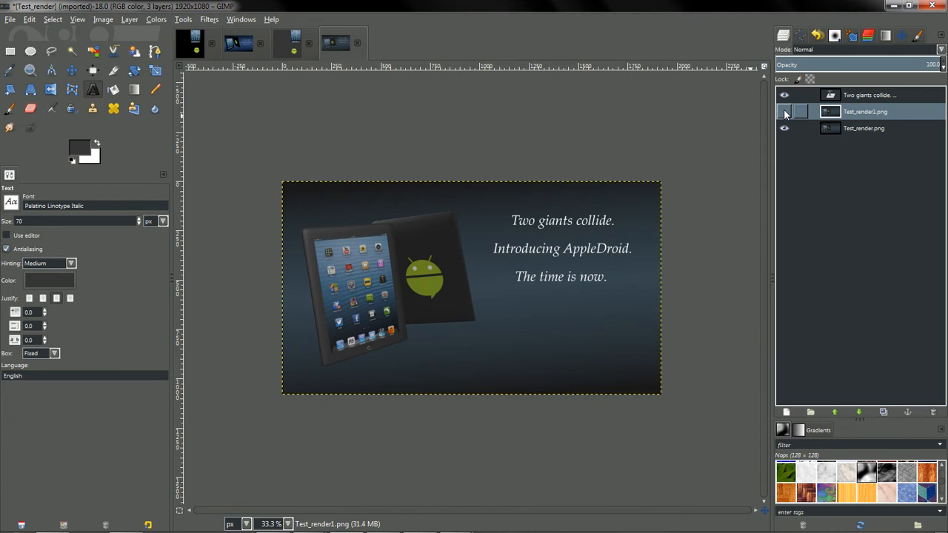
{"action": "left_click", "coordinate": [784, 111]}
{"action": "left_click", "coordinate": [786, 127]}
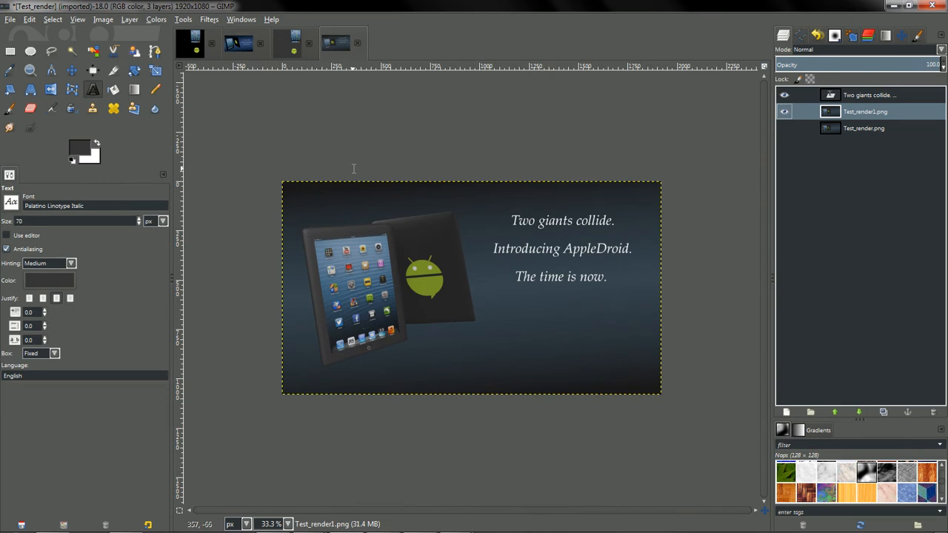
{"action": "mouse_move", "coordinate": [767, 530]}
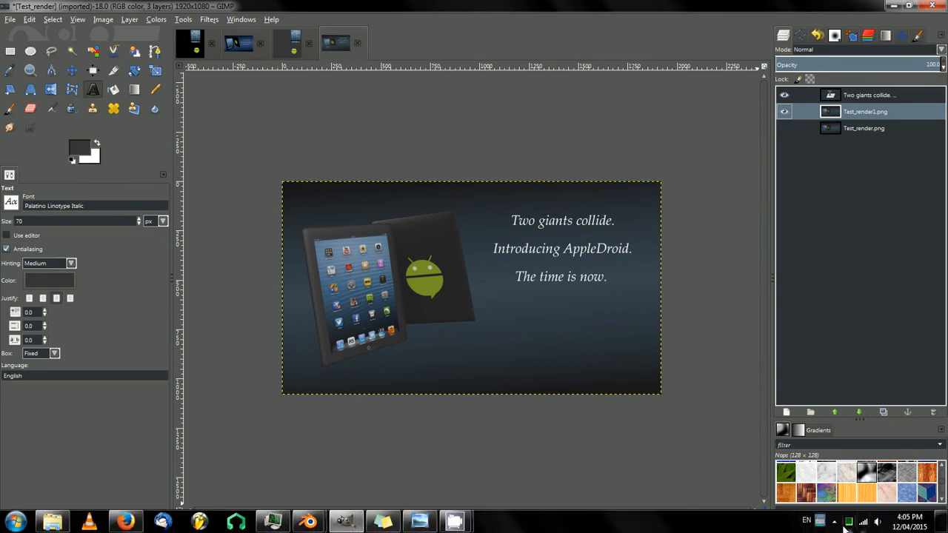
{"action": "left_click", "coordinate": [833, 520]}
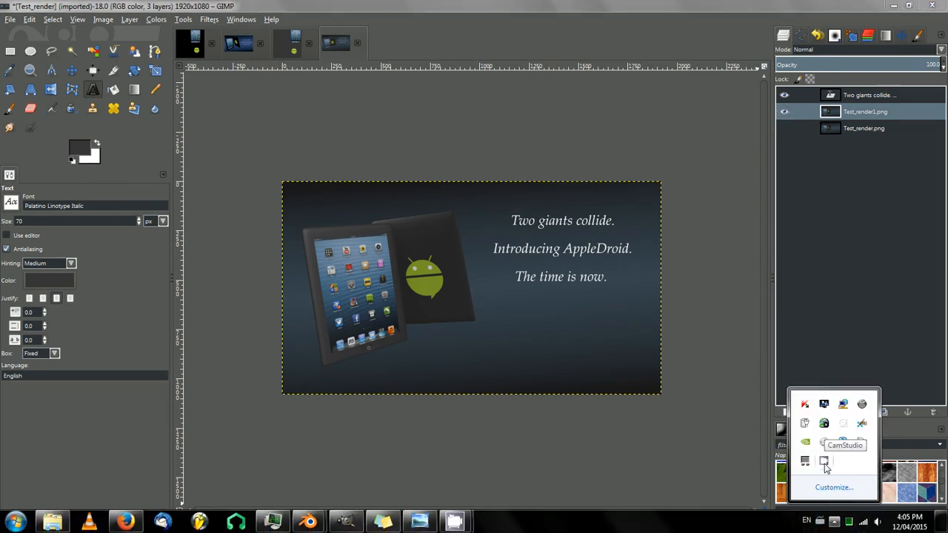
{"action": "right_click", "coordinate": [824, 462]}
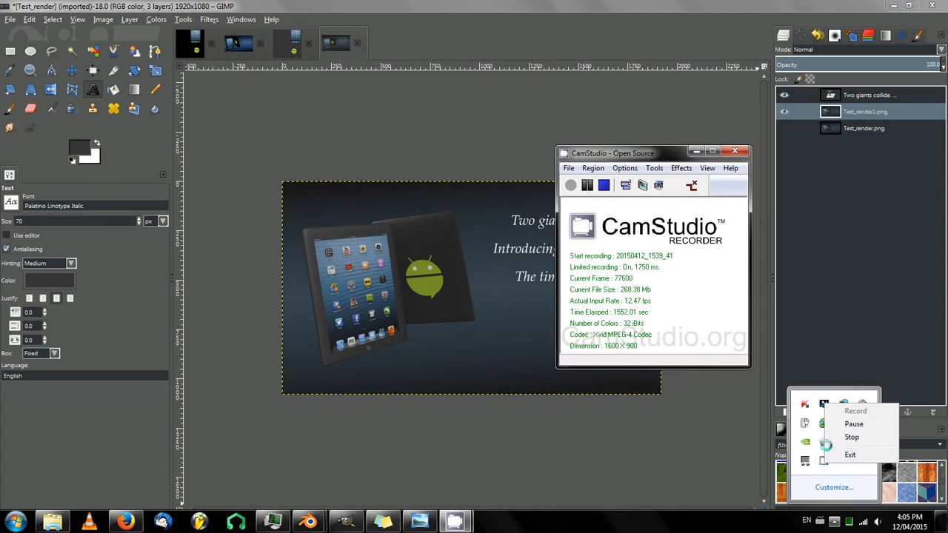